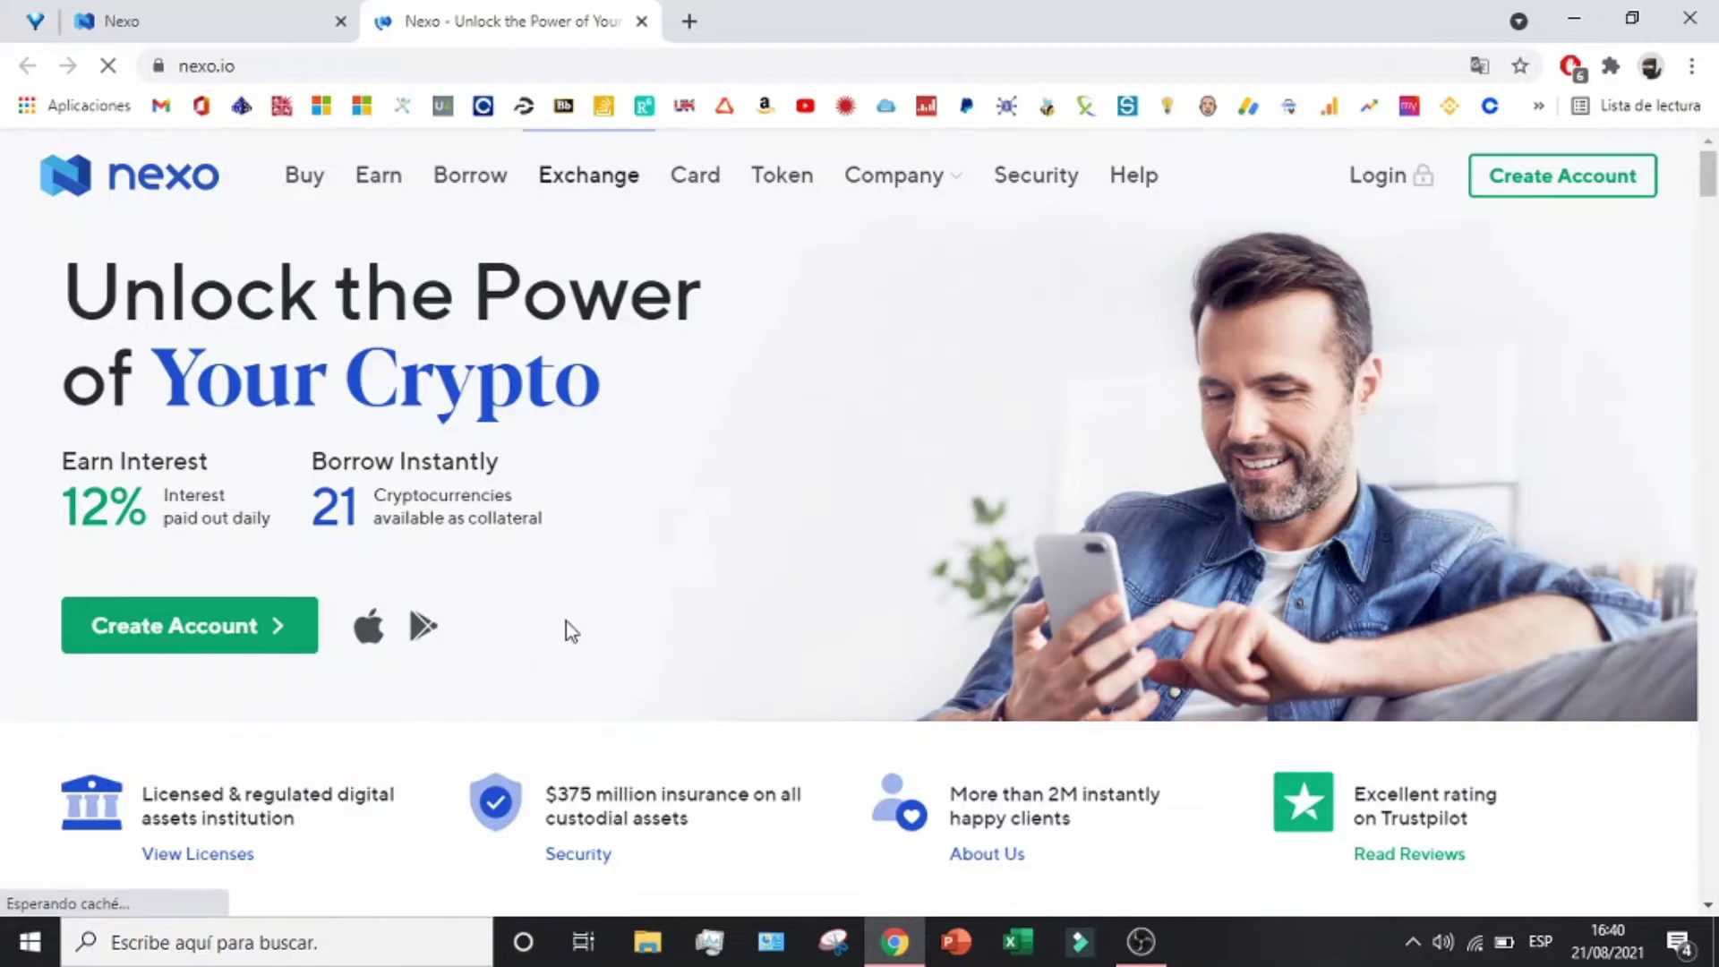
Step: Start registering a new Nexo account and solve the sliding puzzle check for the registration form
{"action": "left_click", "coordinate": [231, 630]}
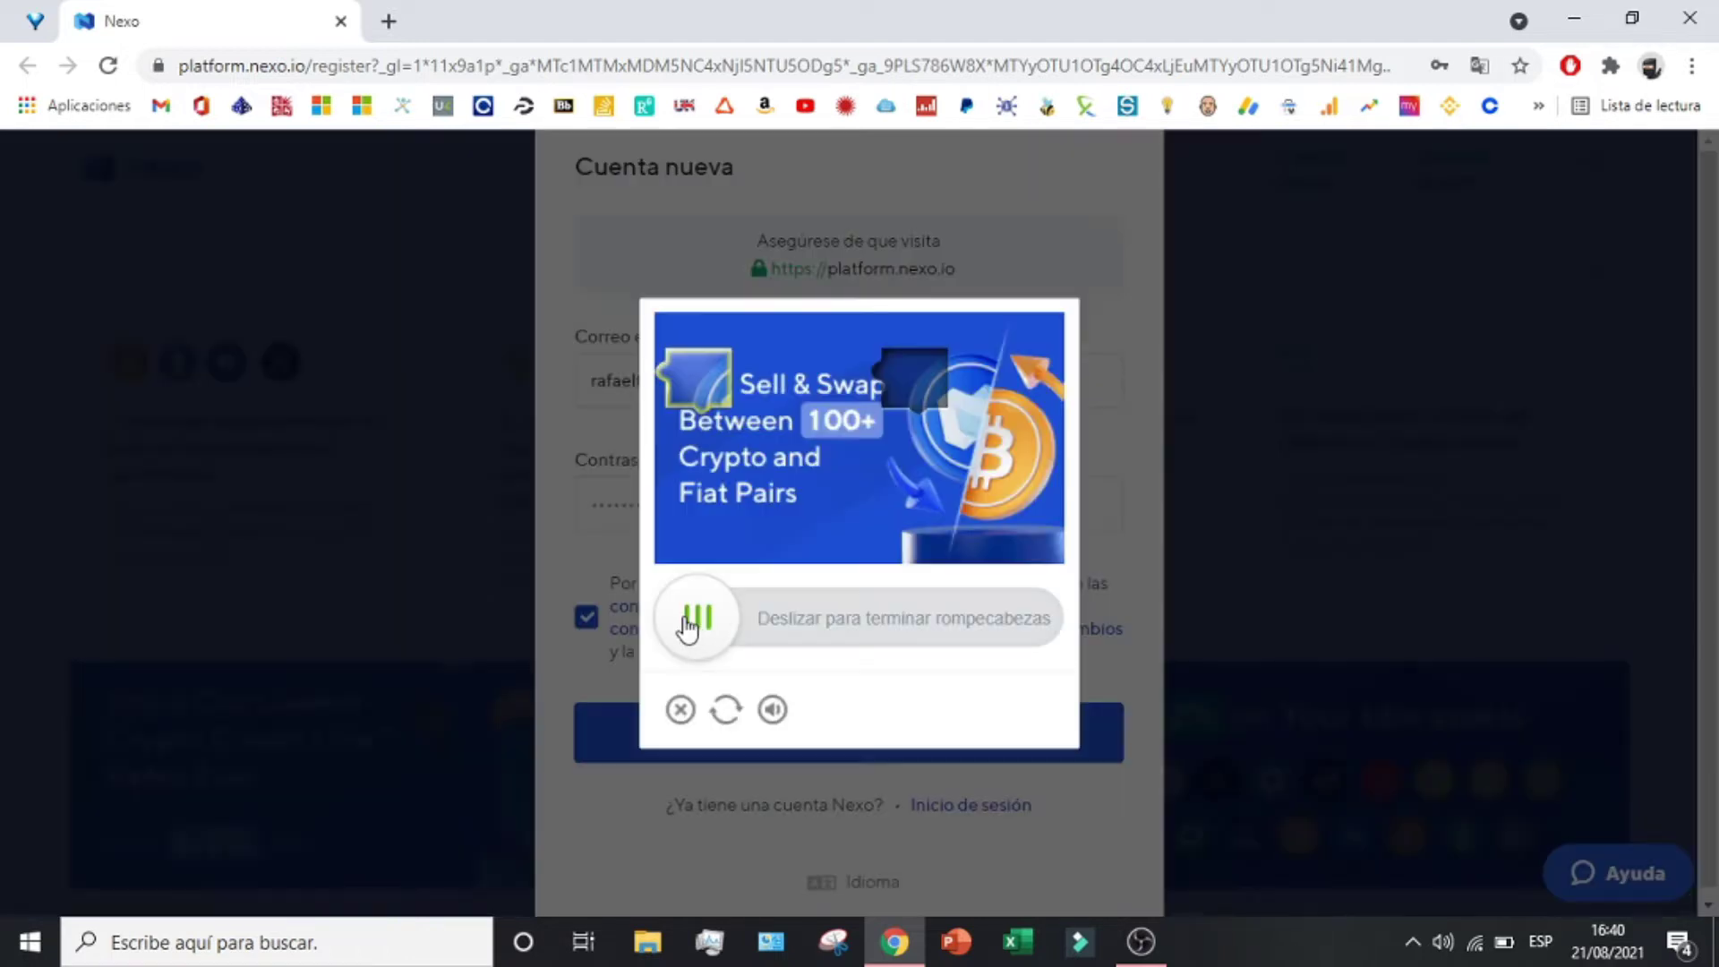
{"action": "left_click_drag", "start_coordinate": [716, 630], "coordinate": [929, 626]}
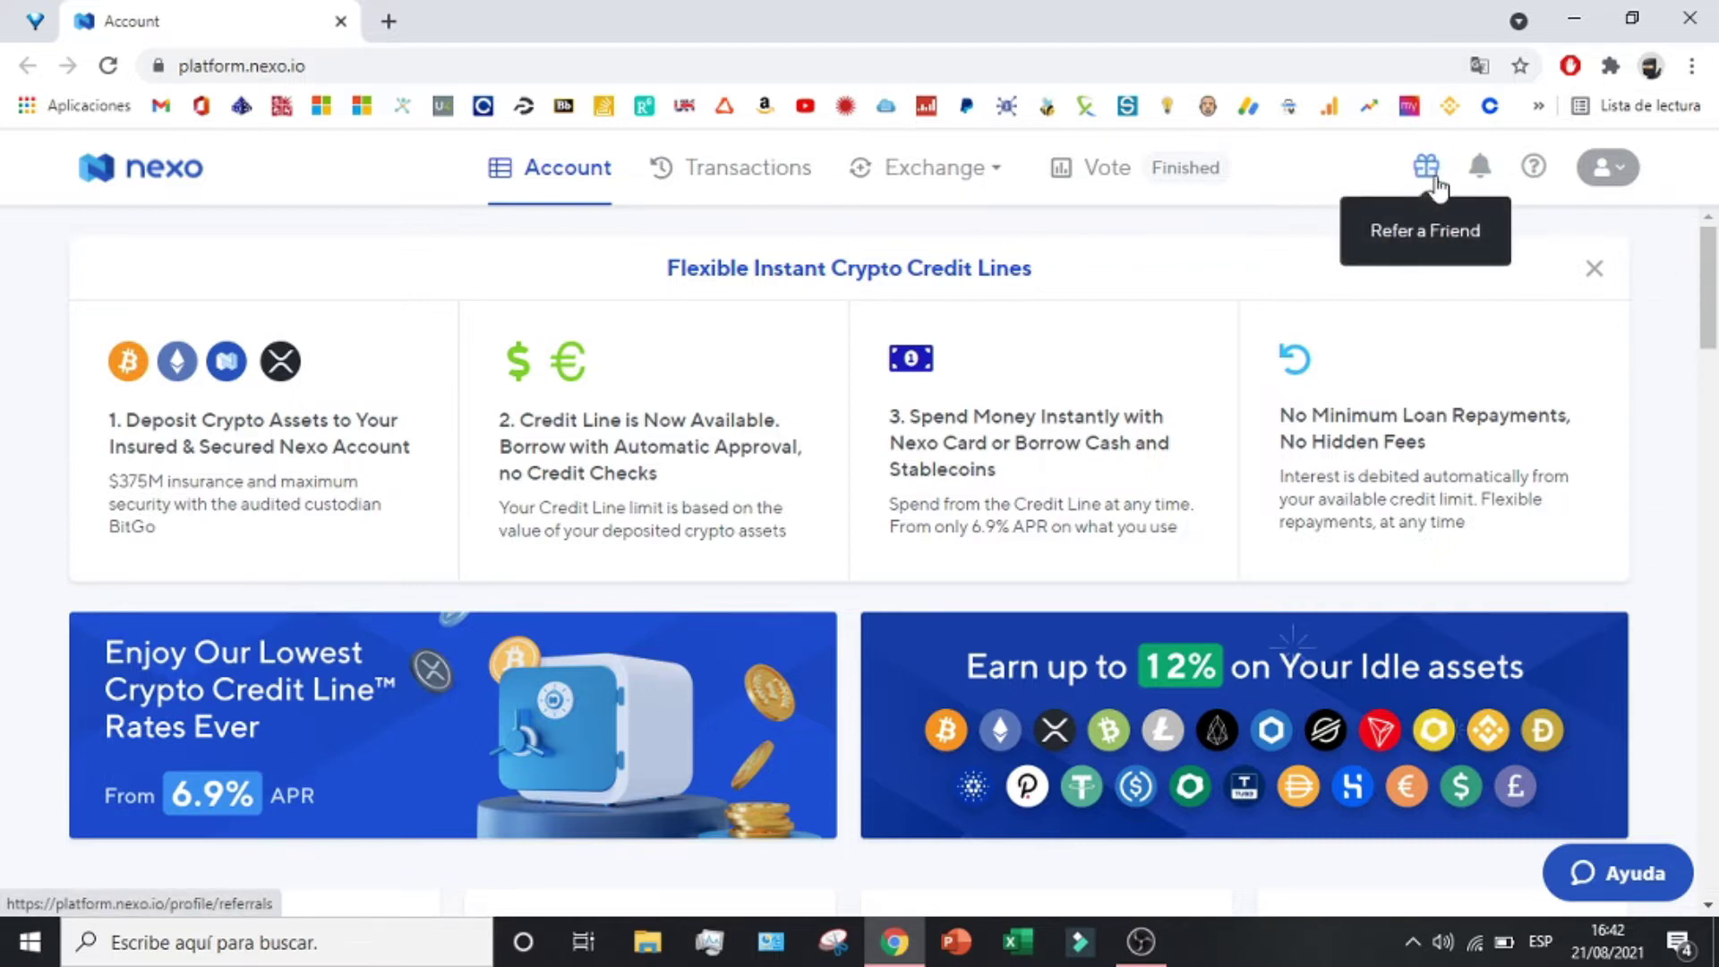
Step: Switch the platform language to Español (ES)
{"action": "left_click", "coordinate": [1598, 168]}
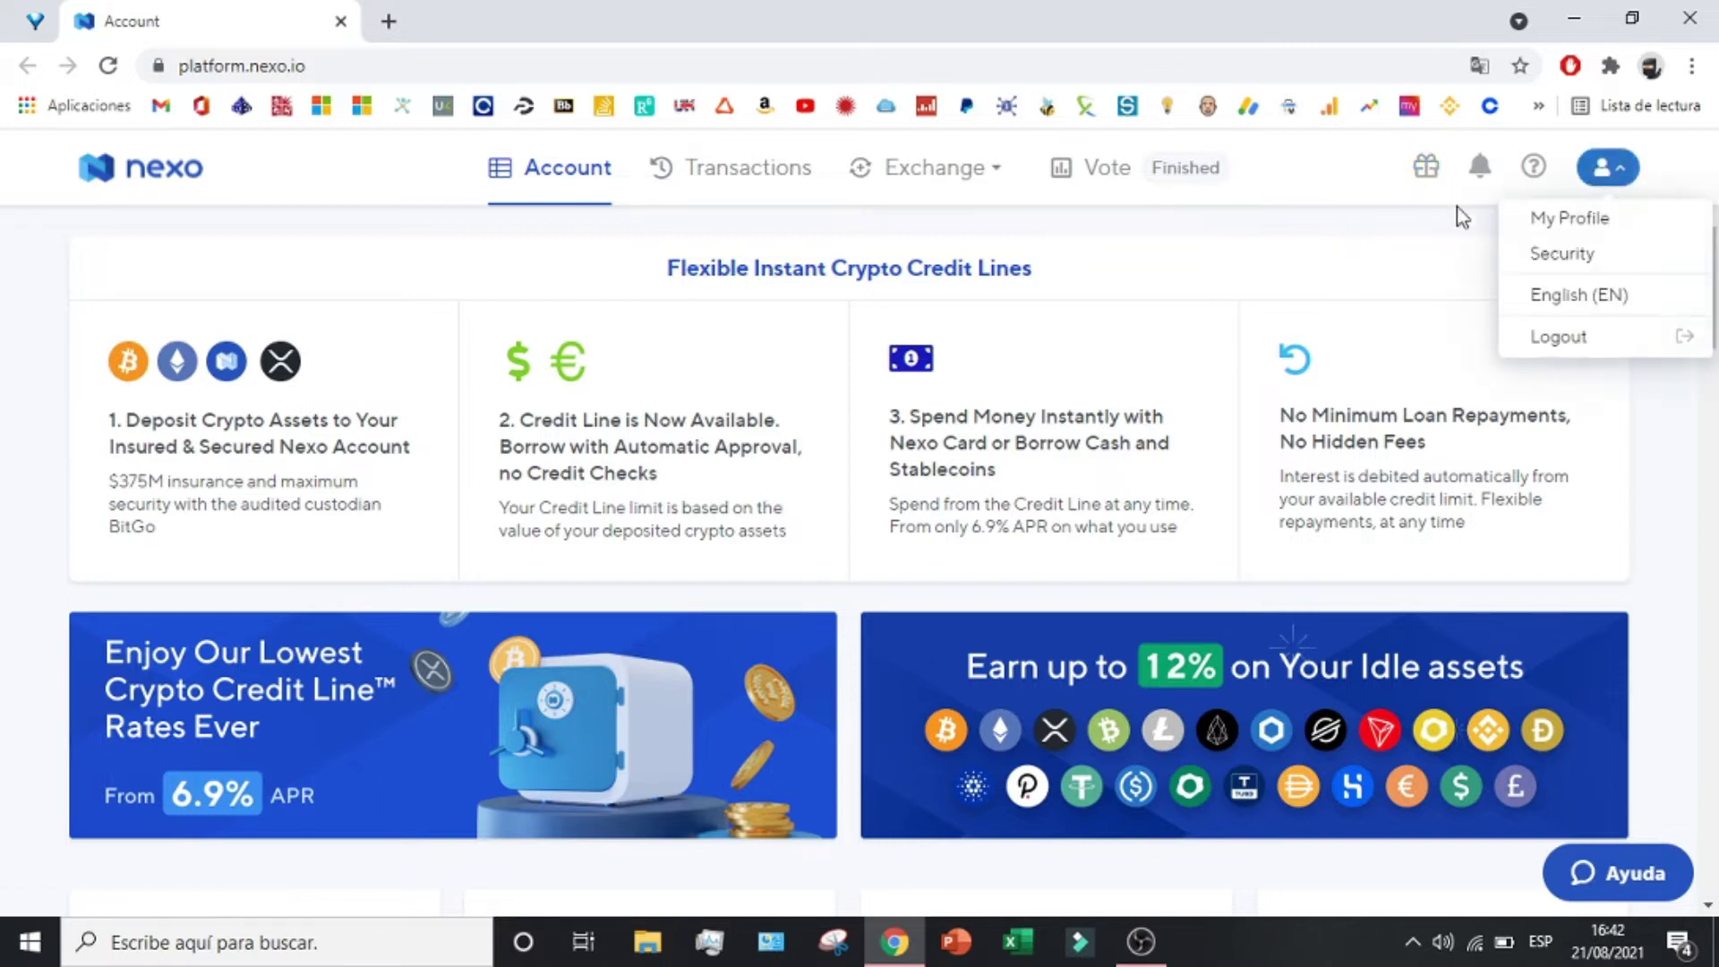
{"action": "left_click", "coordinate": [1594, 296]}
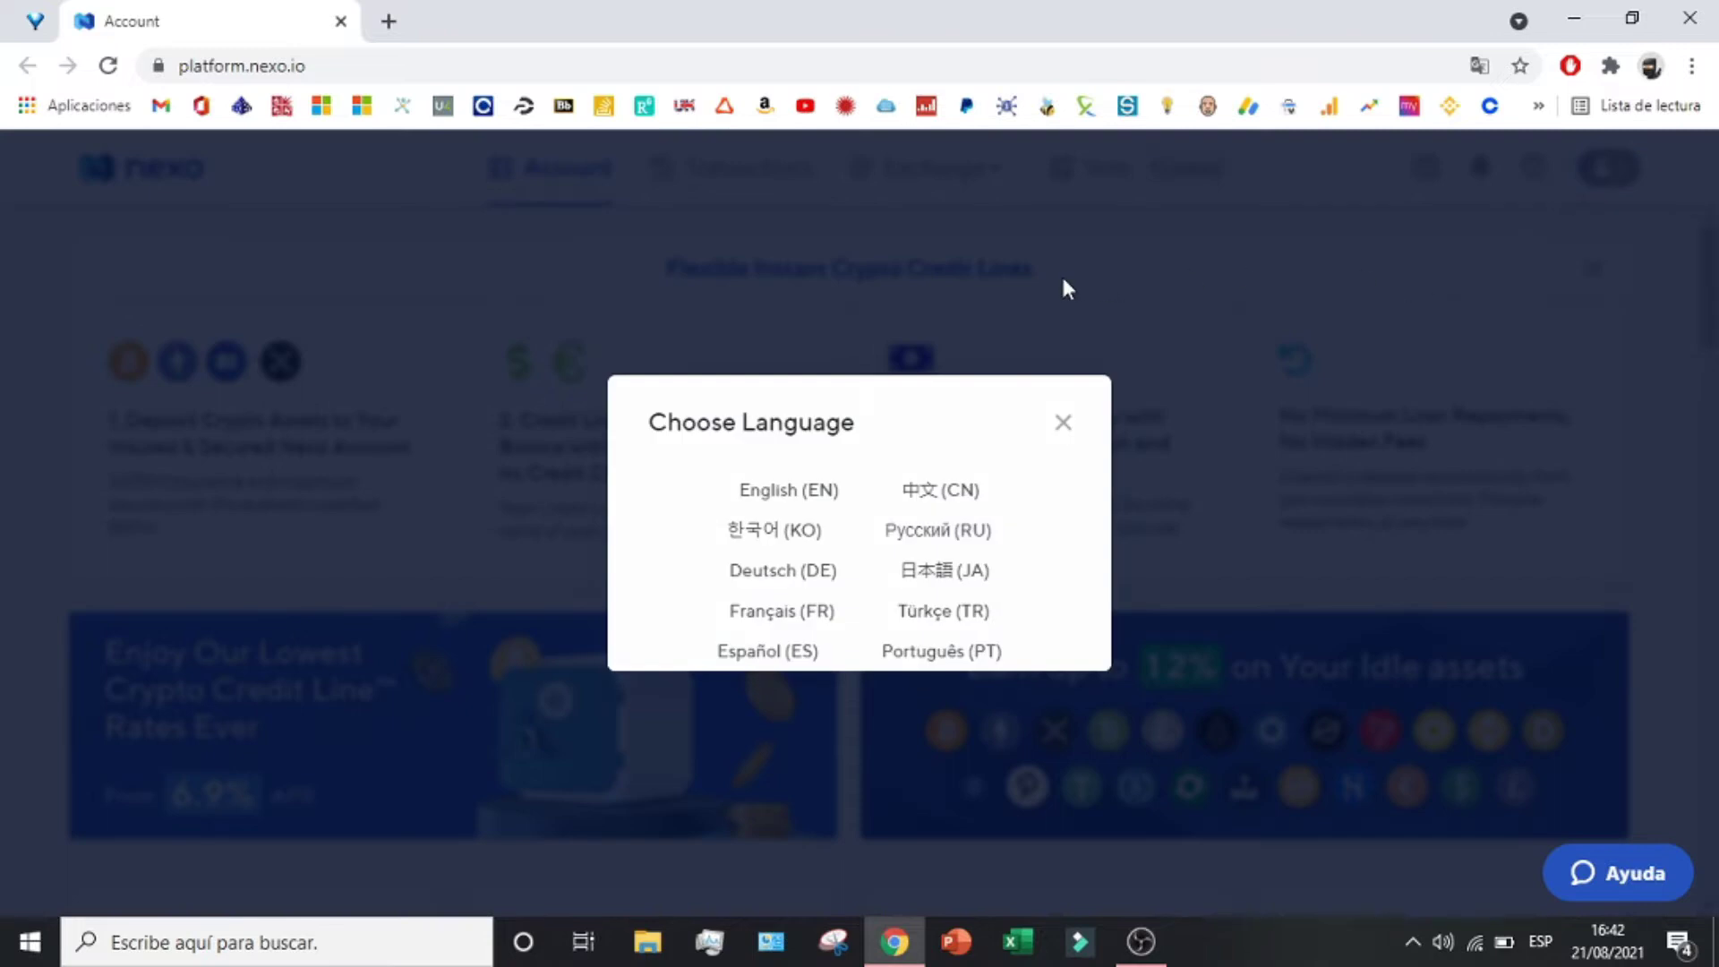
{"action": "left_click", "coordinate": [791, 664]}
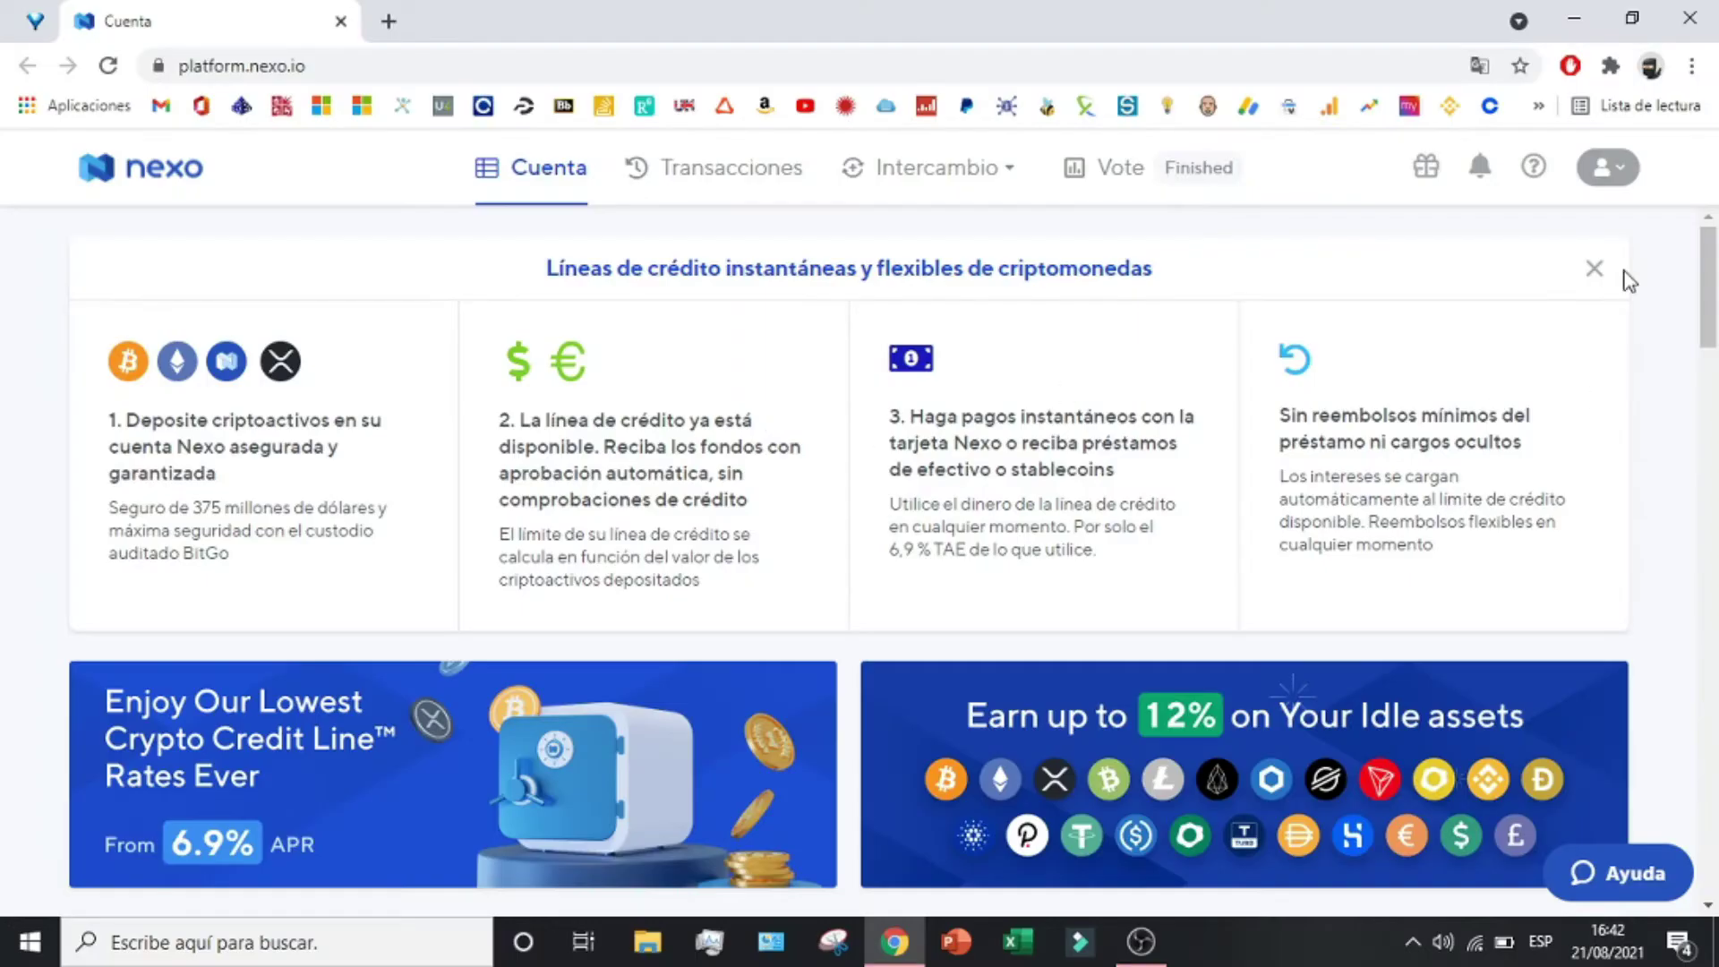
Step: Open the user profile and review the initial verification's cryptocurrency deposit and withdrawal limits for the savings and credit line wallets
{"action": "left_click", "coordinate": [1598, 174]}
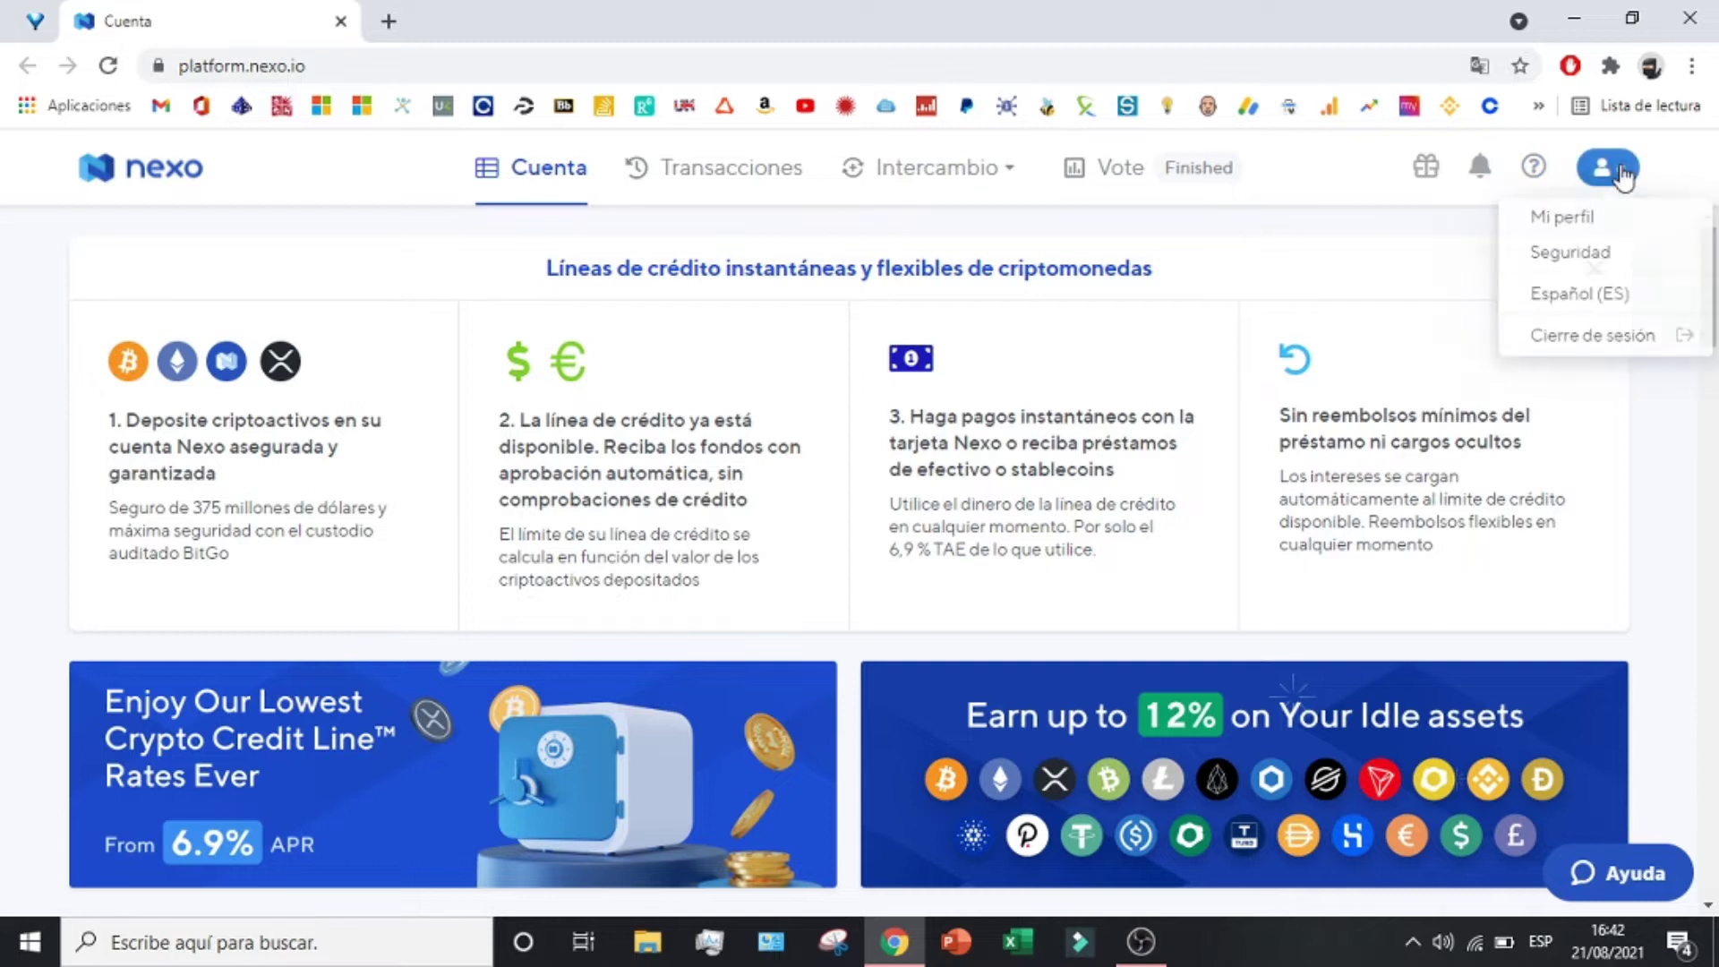
{"action": "left_click", "coordinate": [1555, 224]}
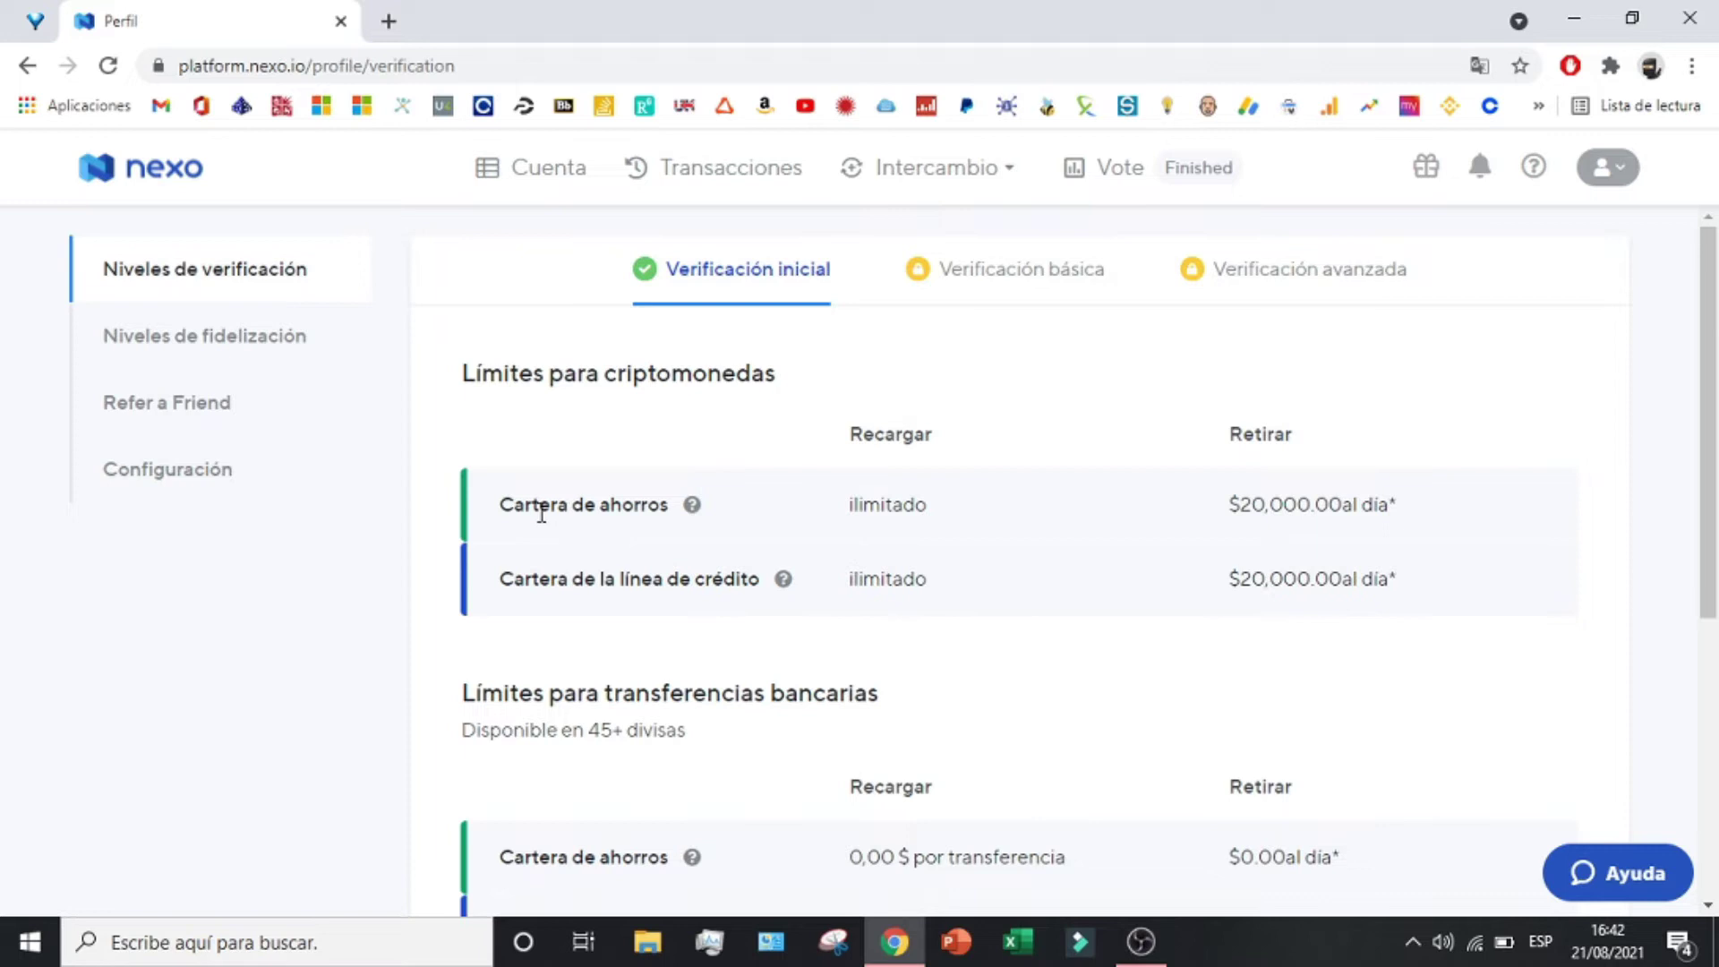
{"action": "left_click_drag", "start_coordinate": [541, 510], "coordinate": [653, 499]}
{"action": "left_click_drag", "start_coordinate": [864, 509], "coordinate": [958, 510]}
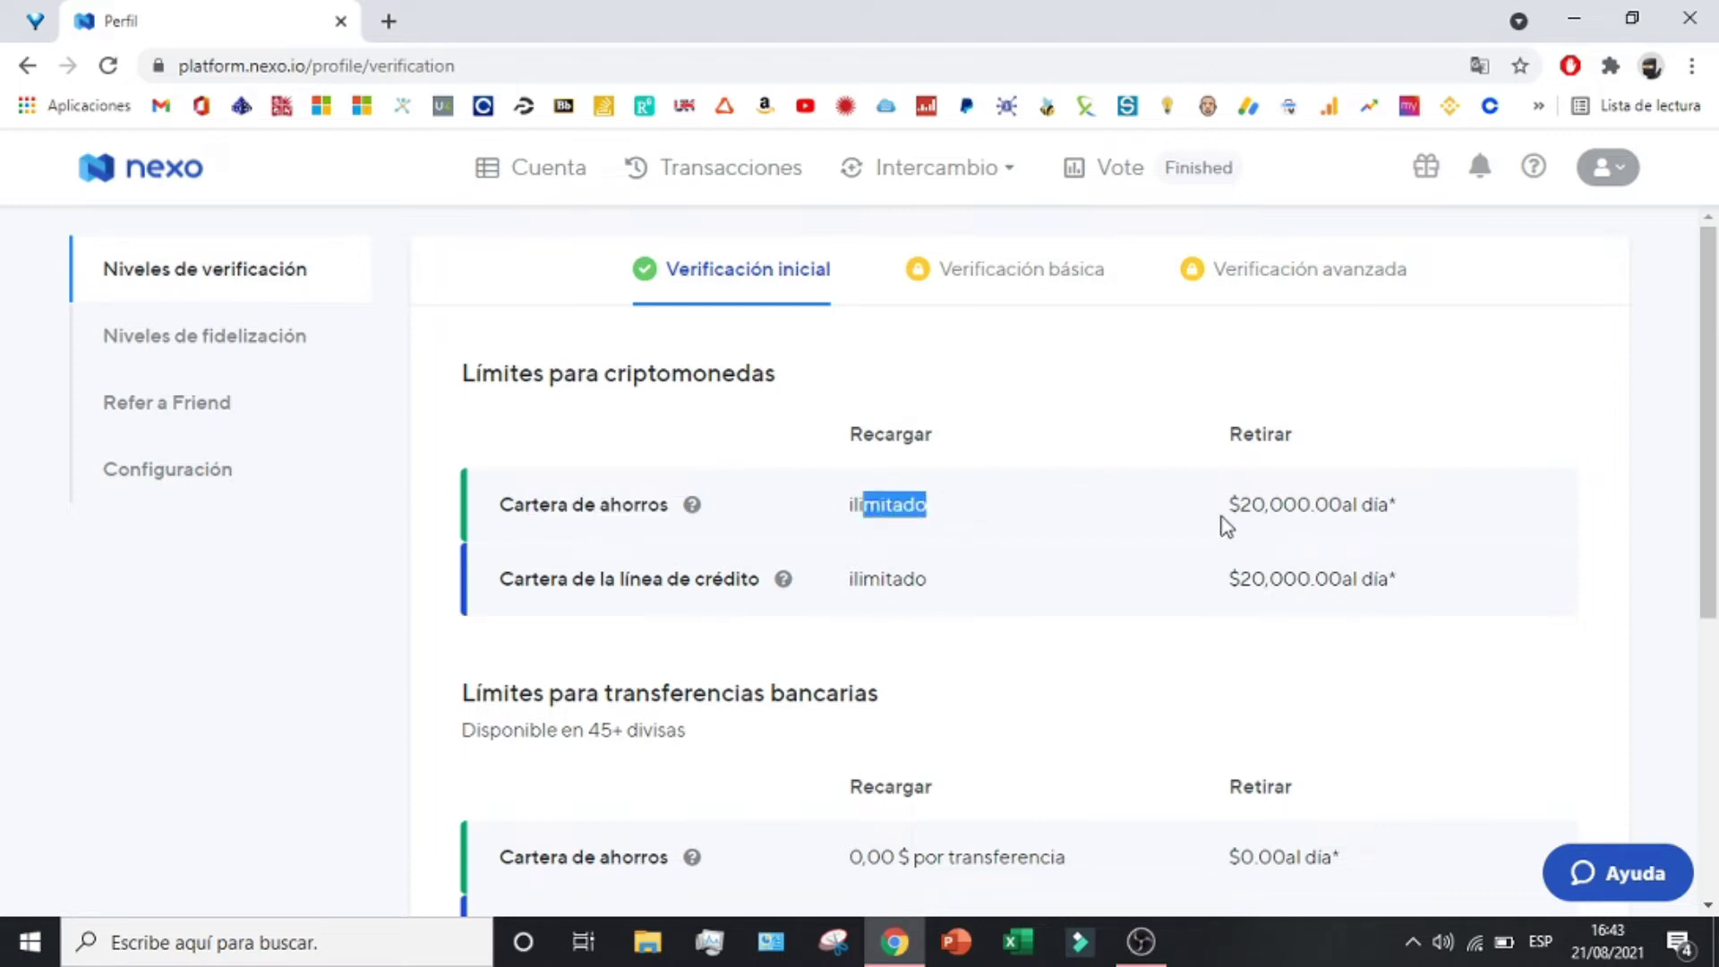
{"action": "left_click_drag", "start_coordinate": [1234, 506], "coordinate": [1402, 515]}
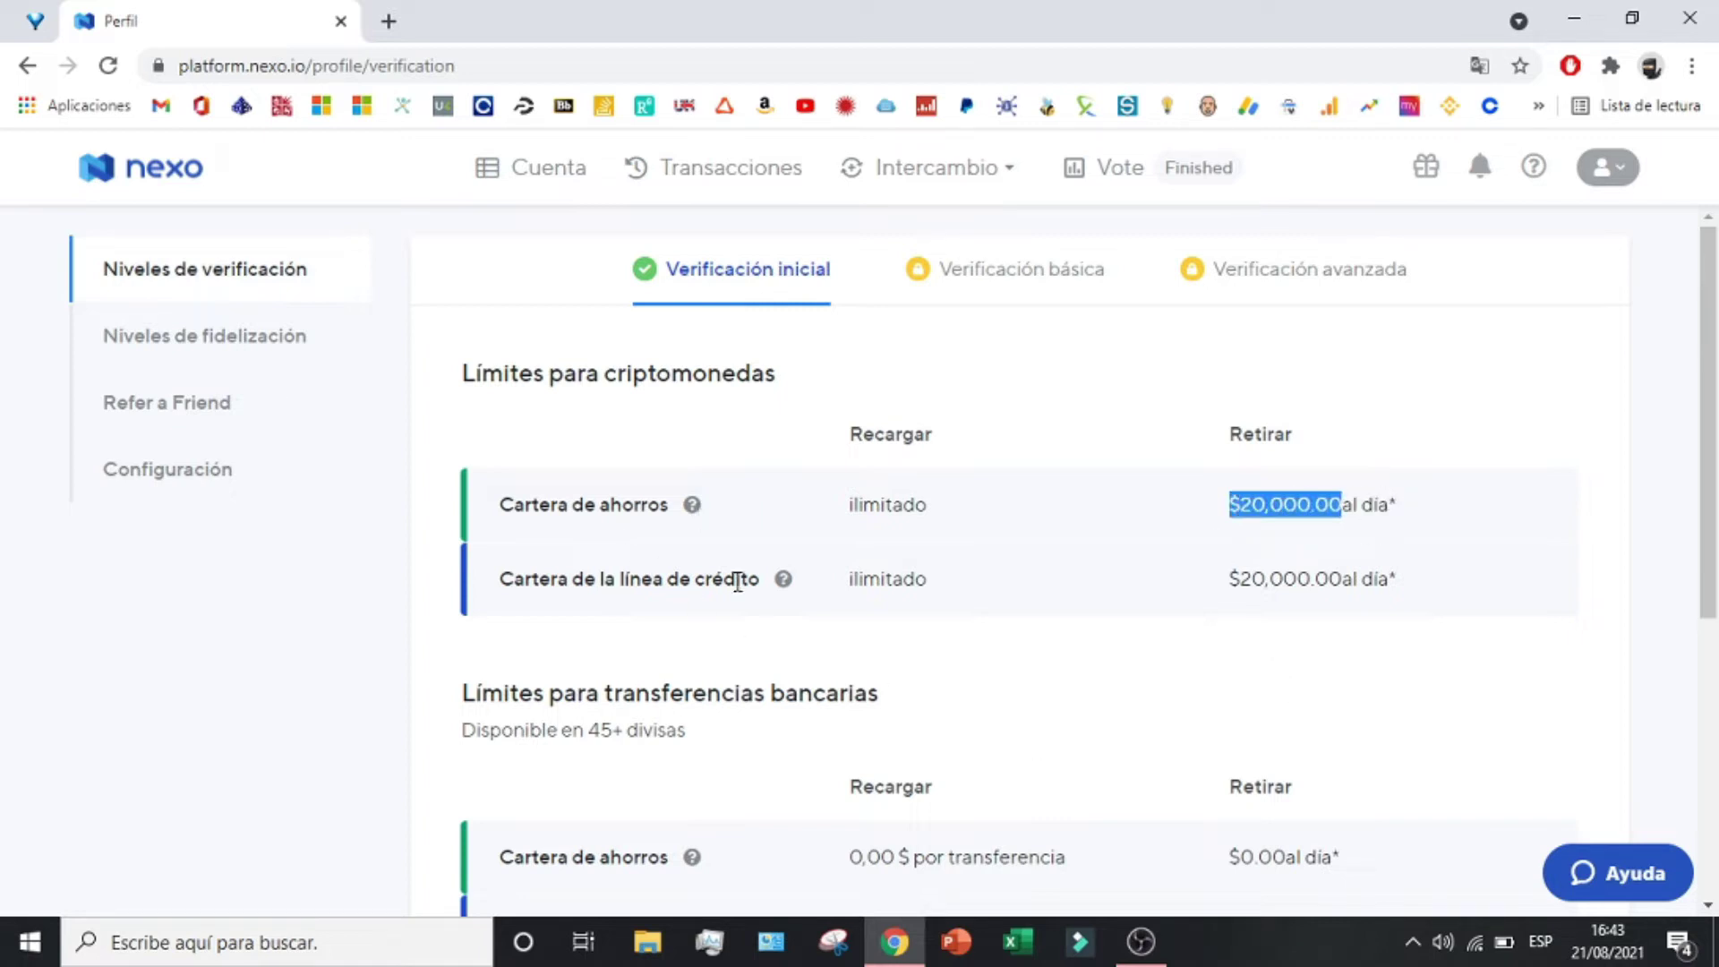
{"action": "left_click_drag", "start_coordinate": [557, 578], "coordinate": [696, 591]}
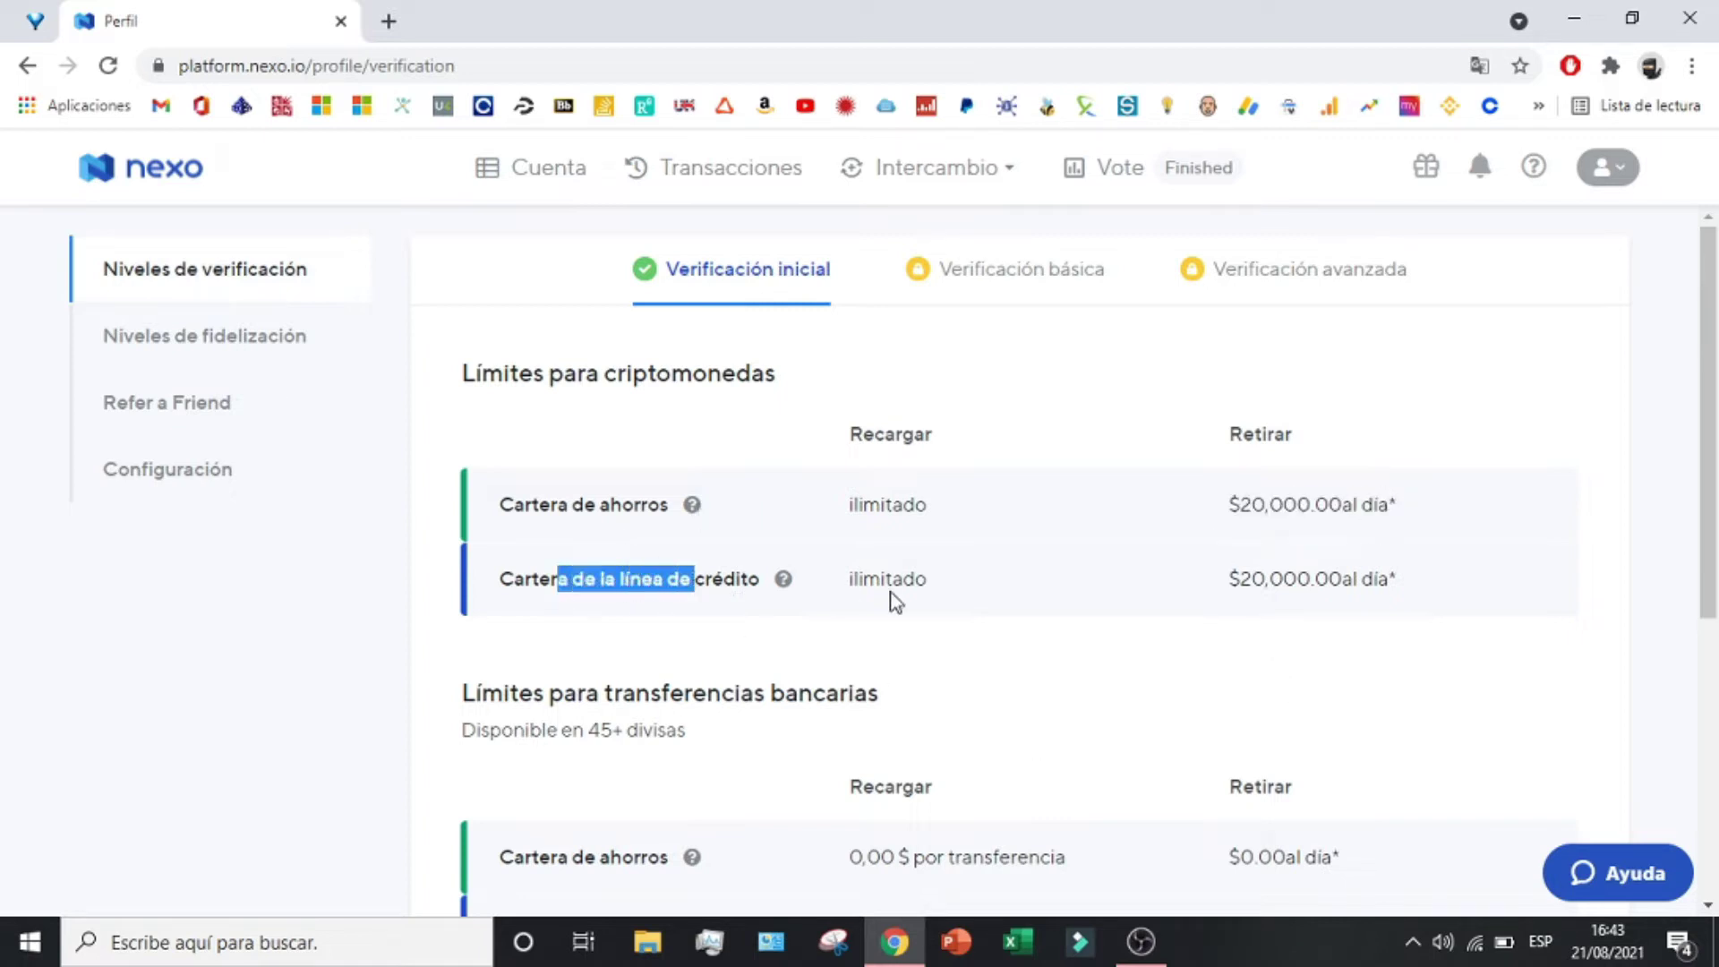
{"action": "left_click_drag", "start_coordinate": [863, 580], "coordinate": [893, 580]}
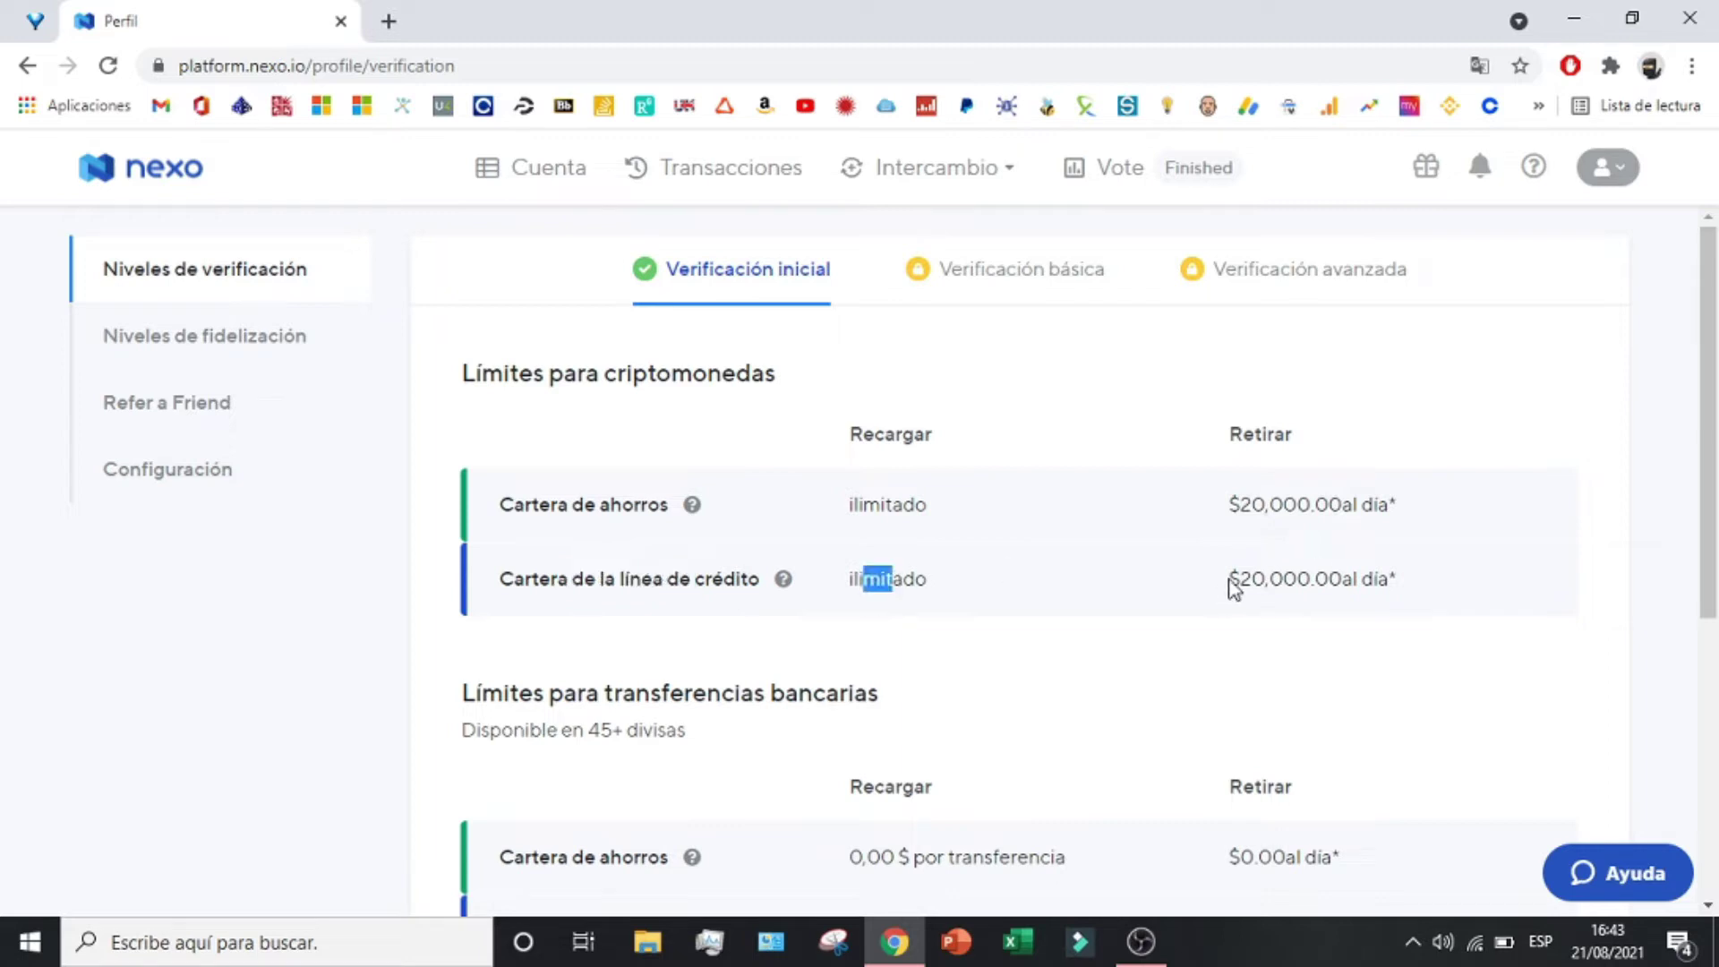
{"action": "left_click_drag", "start_coordinate": [1250, 579], "coordinate": [1342, 579]}
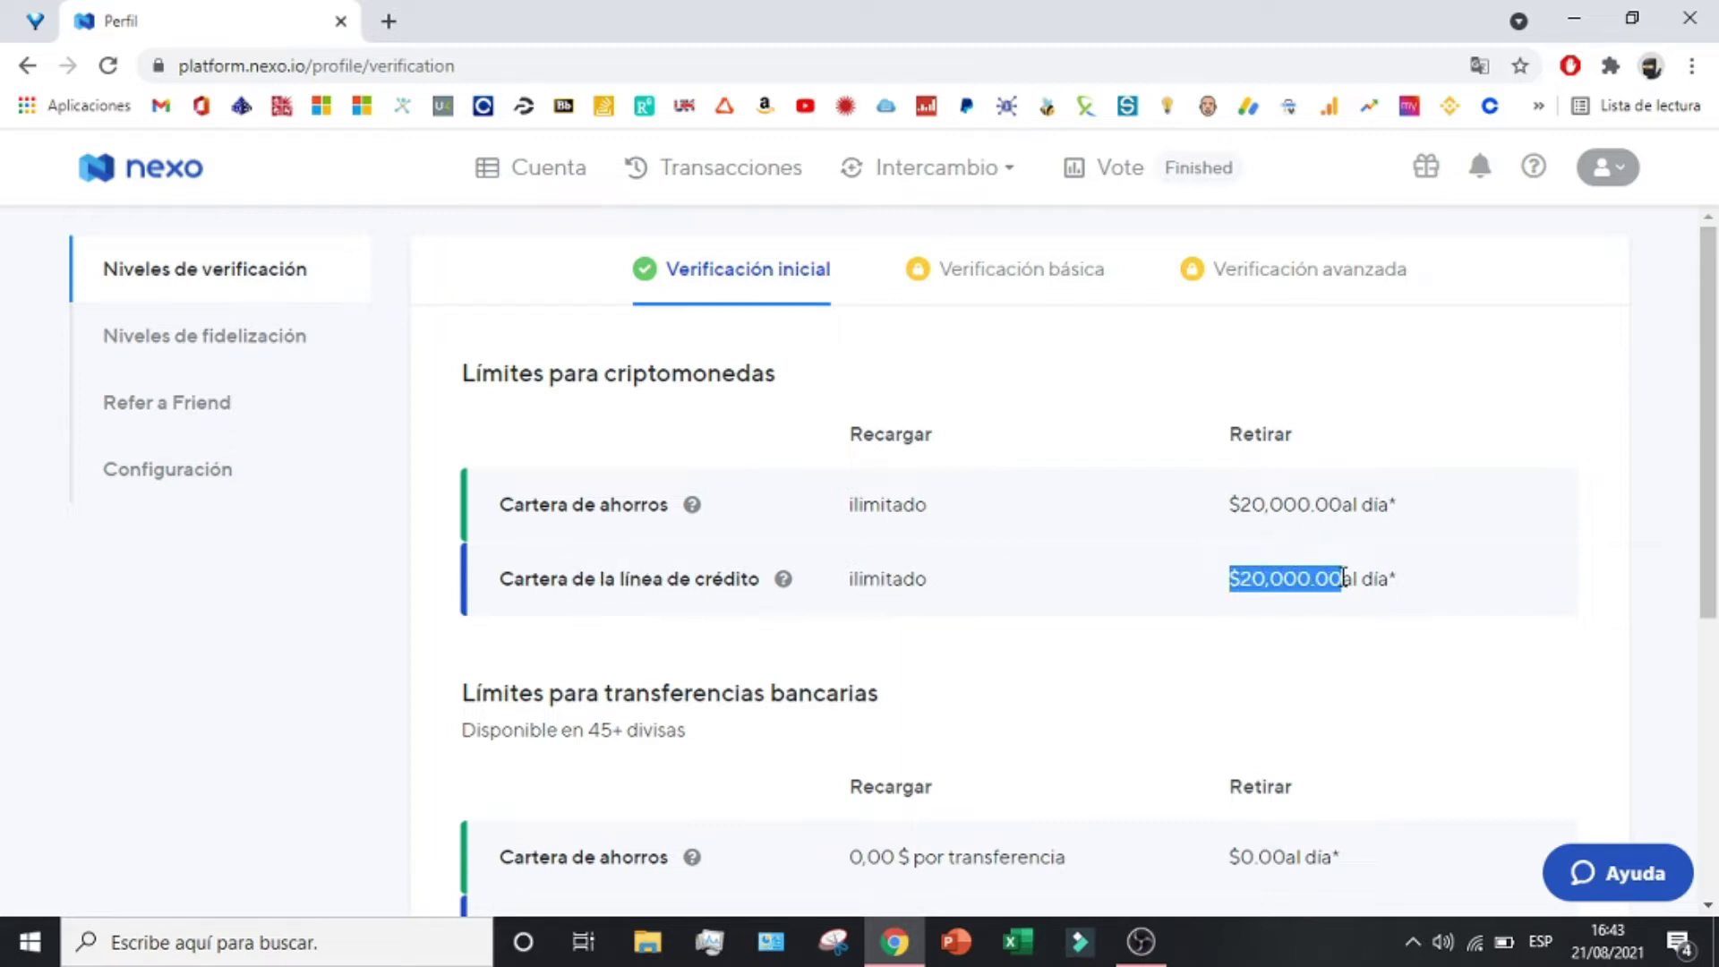
Step: Review the initial verification's bank transfer limits and the verification status below them
{"action": "scroll", "coordinate": [612, 442], "scroll_direction": "down", "scroll_amount": 3}
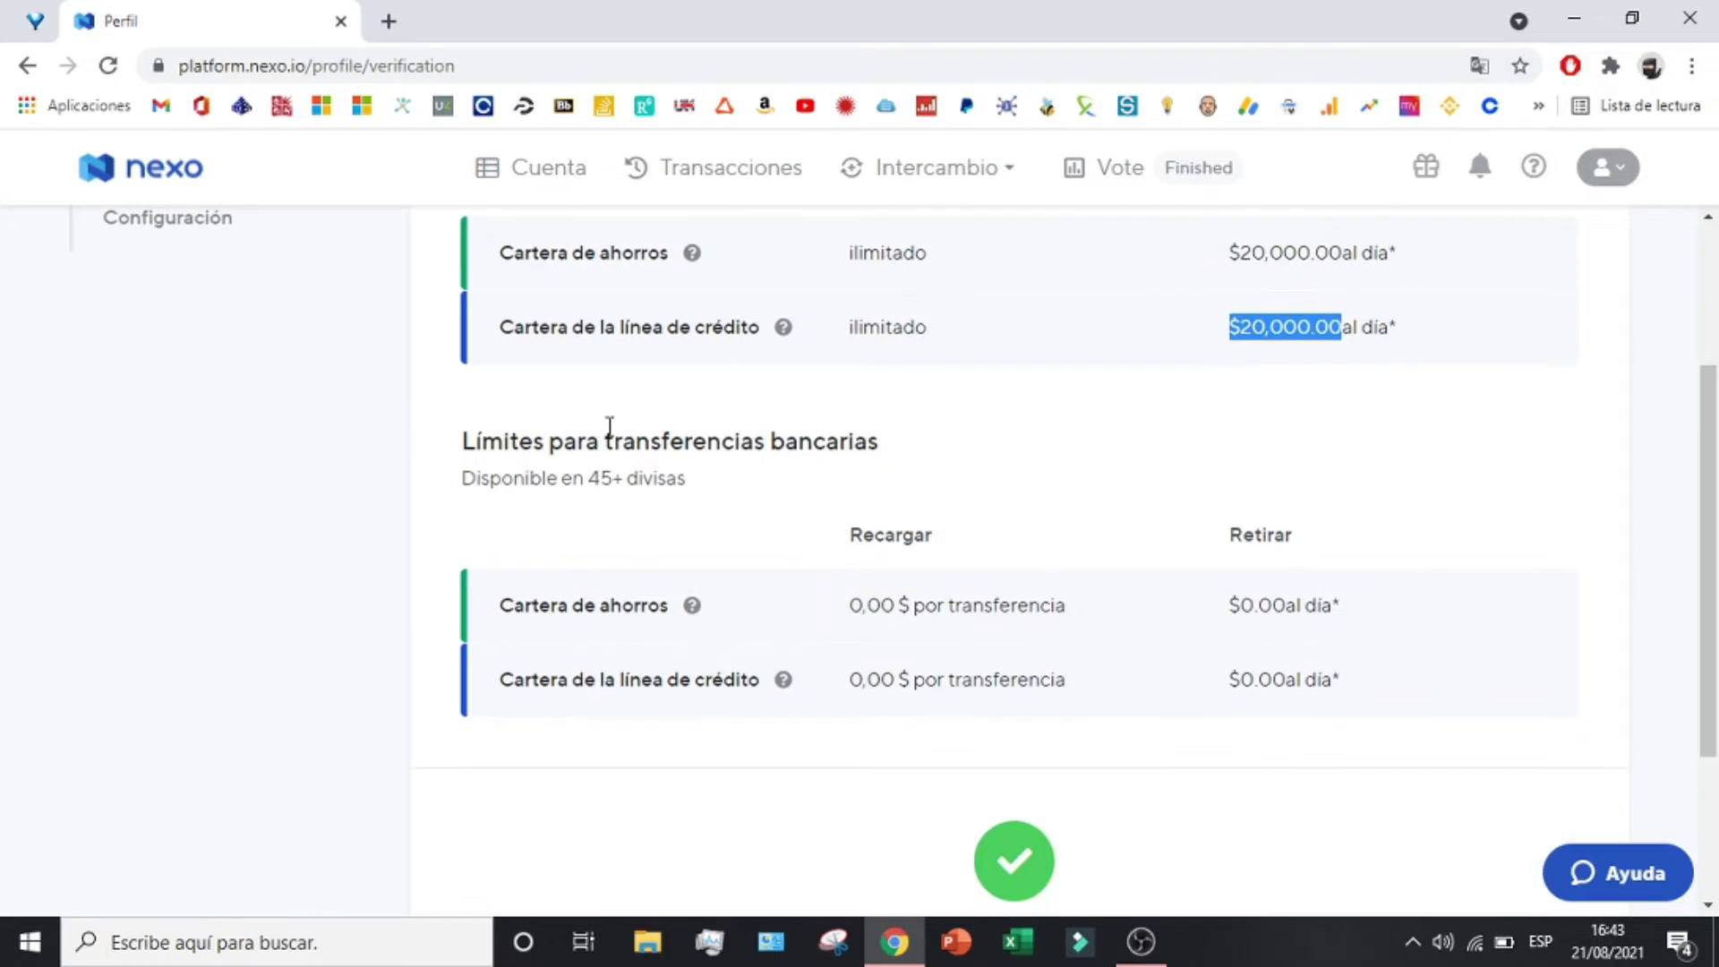
{"action": "left_click_drag", "start_coordinate": [610, 426], "coordinate": [786, 428]}
{"action": "left_click", "coordinate": [871, 538]}
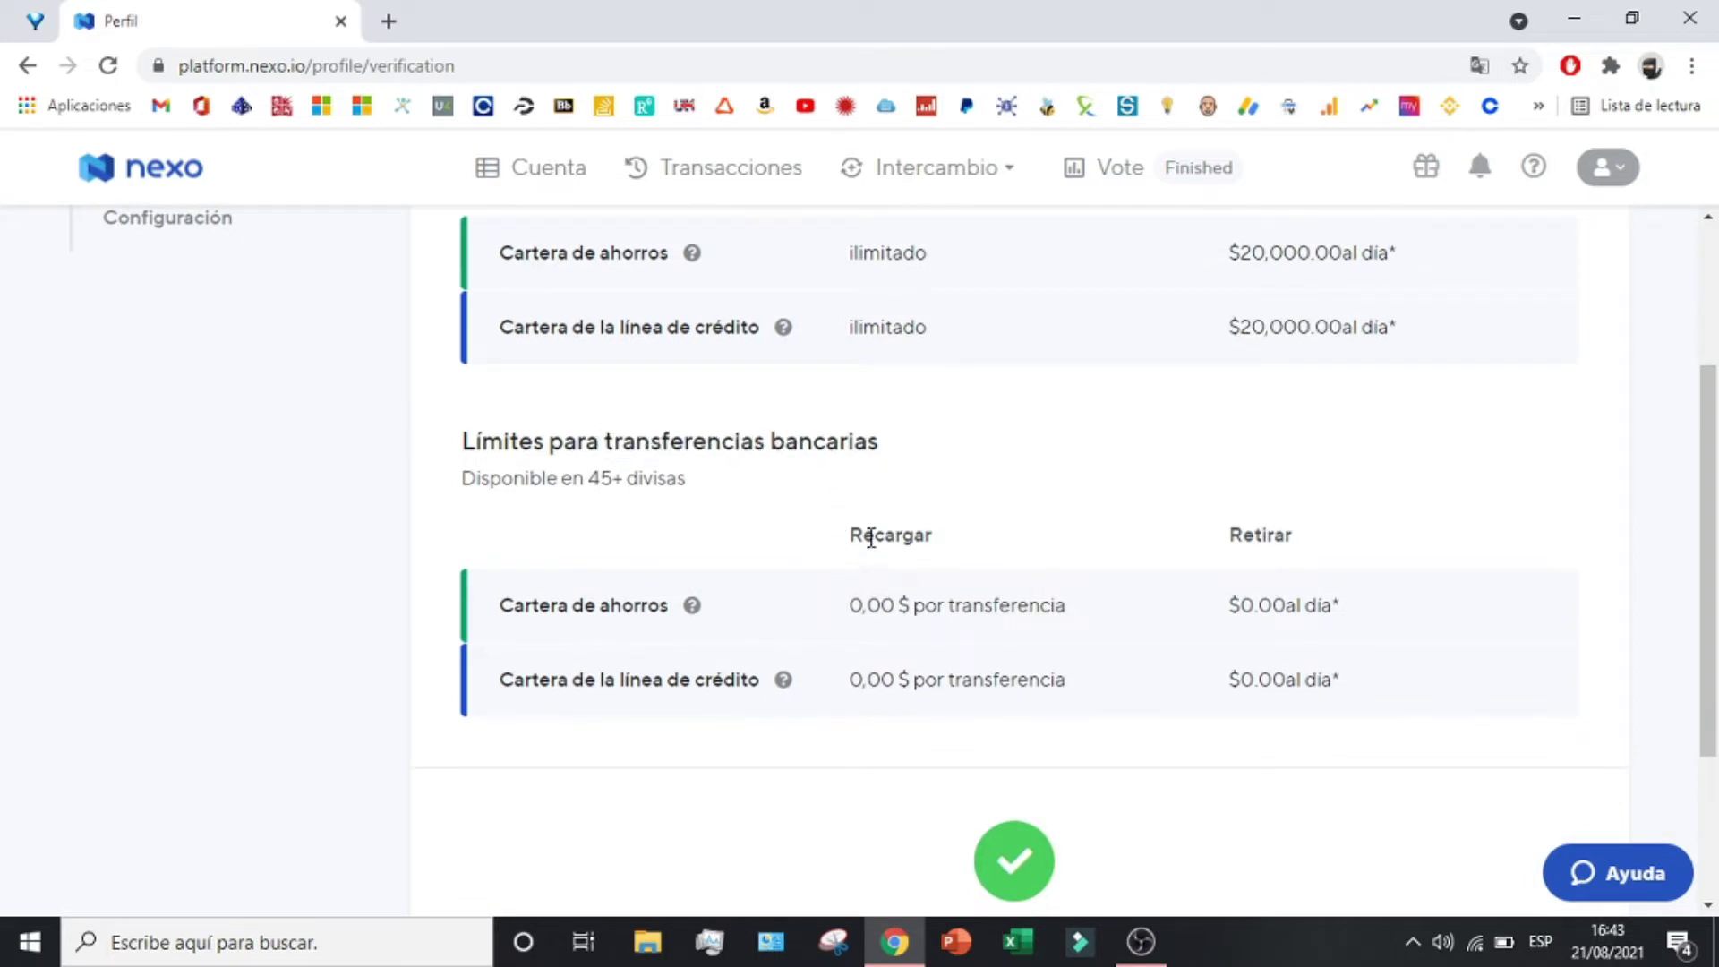
{"action": "left_click_drag", "start_coordinate": [904, 609], "coordinate": [1008, 603]}
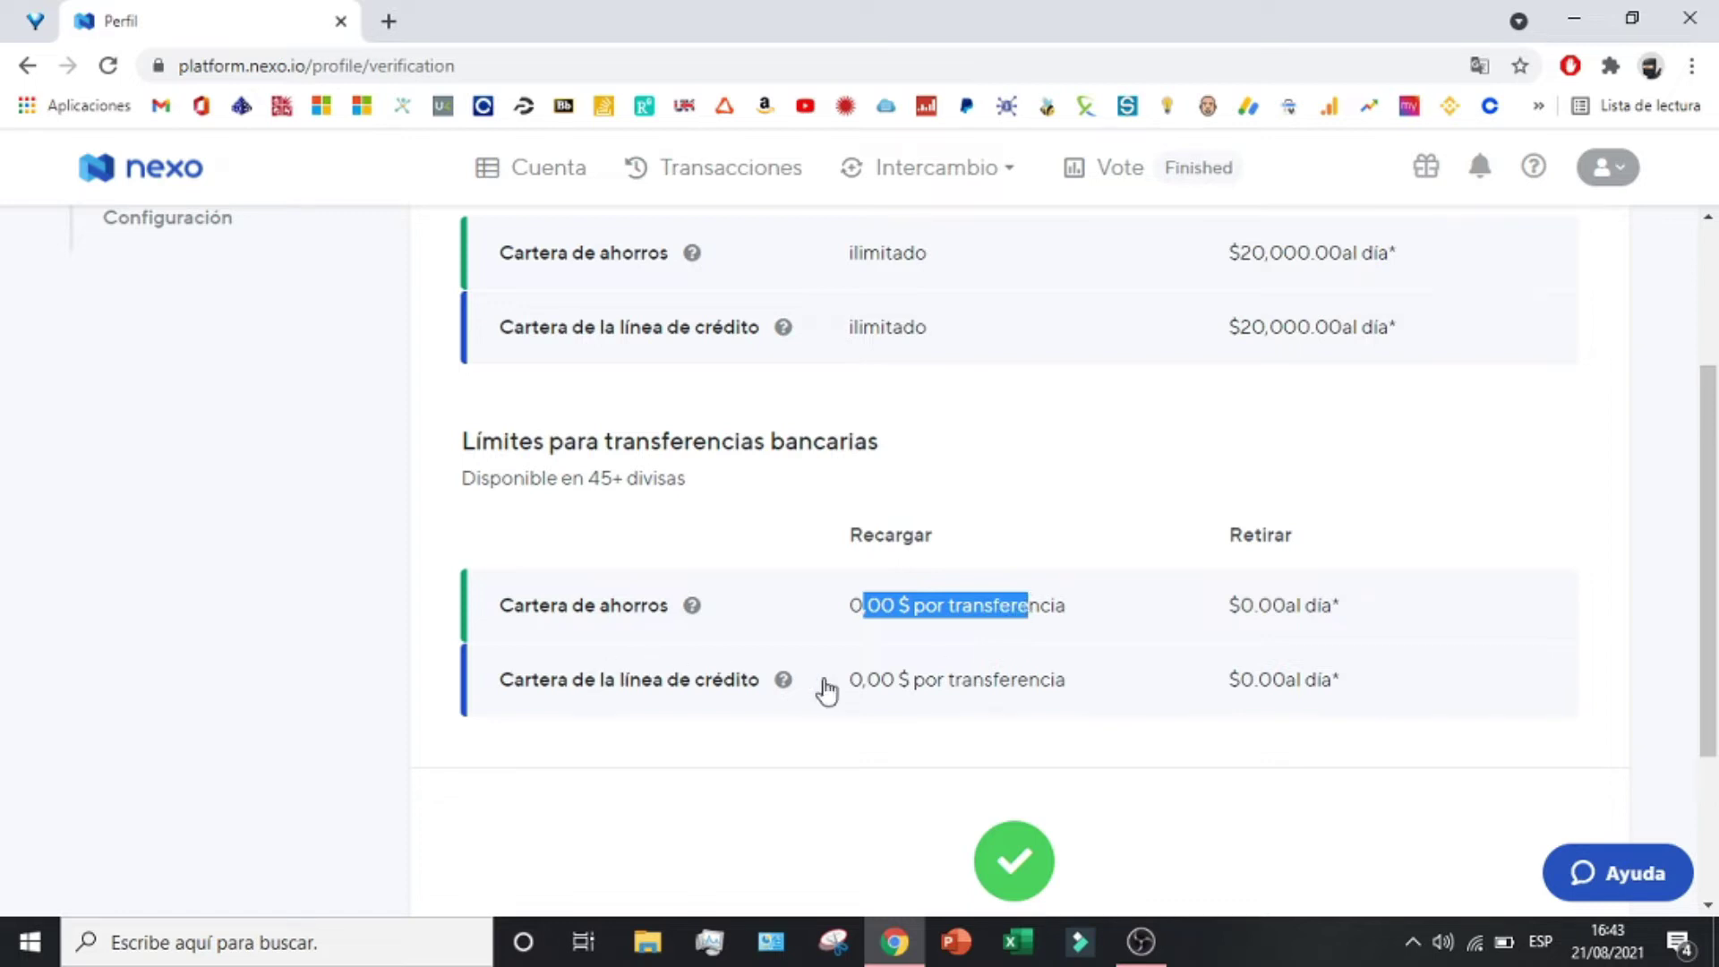
{"action": "left_click_drag", "start_coordinate": [1255, 611], "coordinate": [1298, 605]}
{"action": "scroll", "coordinate": [1320, 606], "scroll_direction": "down", "scroll_amount": 3}
{"action": "left_click_drag", "start_coordinate": [748, 689], "coordinate": [1314, 689]}
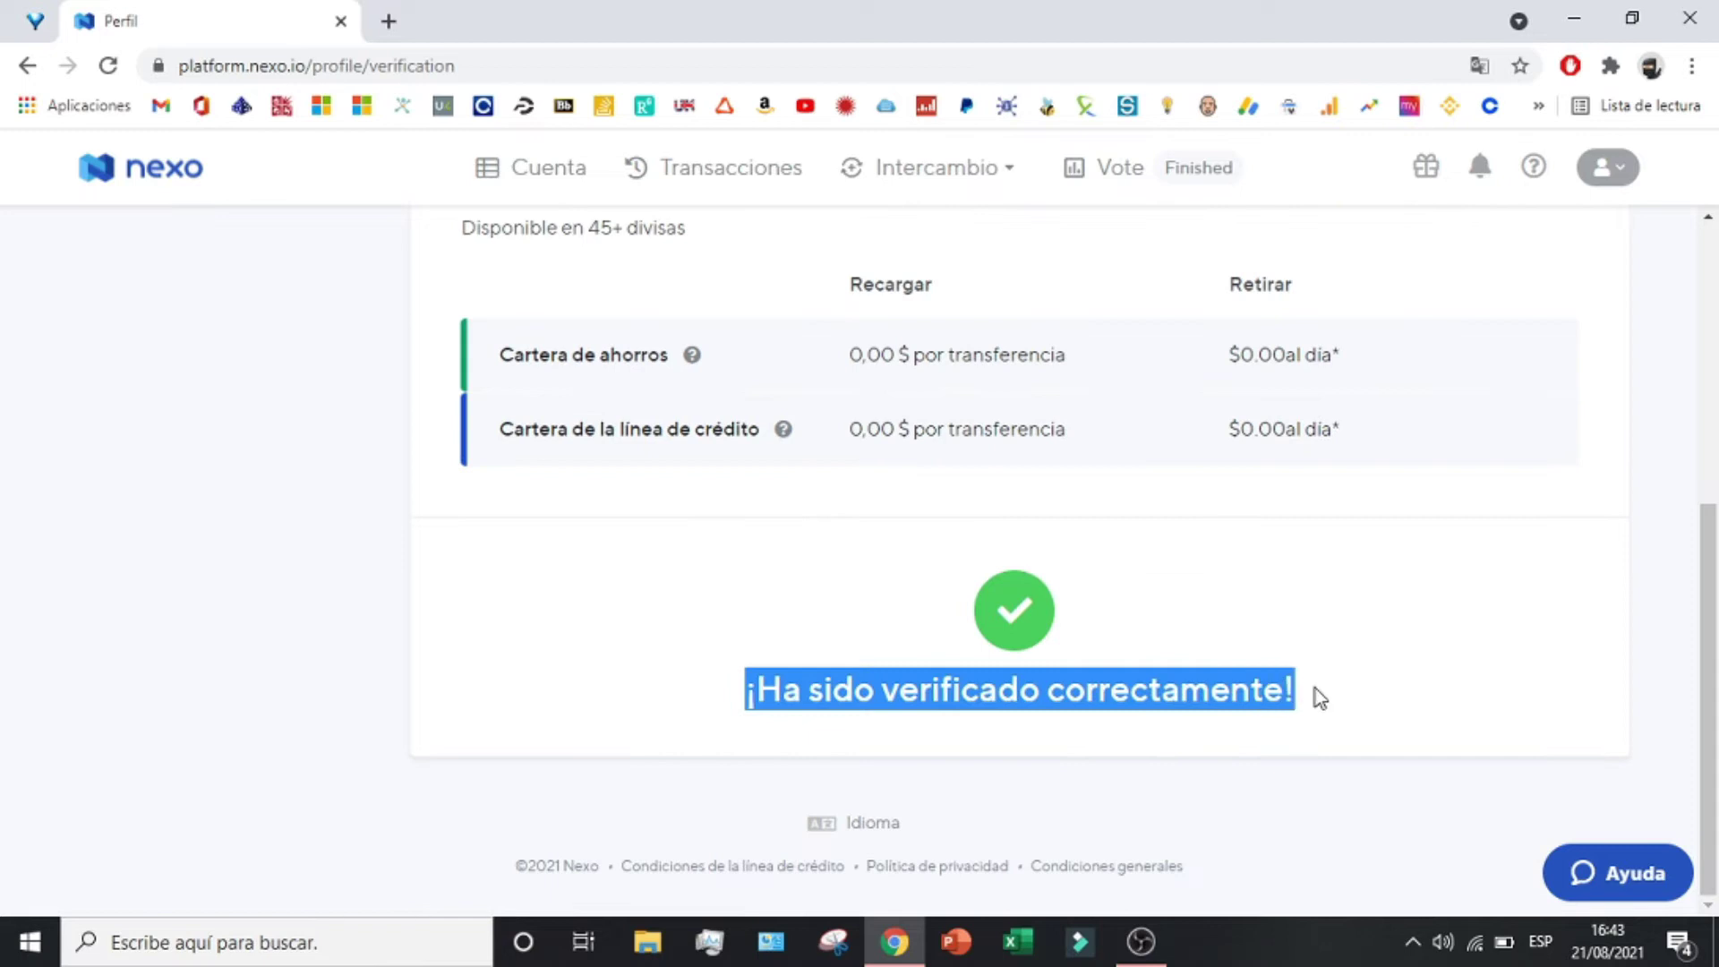
{"action": "left_click", "coordinate": [1314, 698]}
Step: Open the basic verification level and review its limits and the information needed to start it
{"action": "scroll", "coordinate": [1314, 698], "scroll_direction": "up", "scroll_amount": 5}
{"action": "left_click", "coordinate": [1038, 280]}
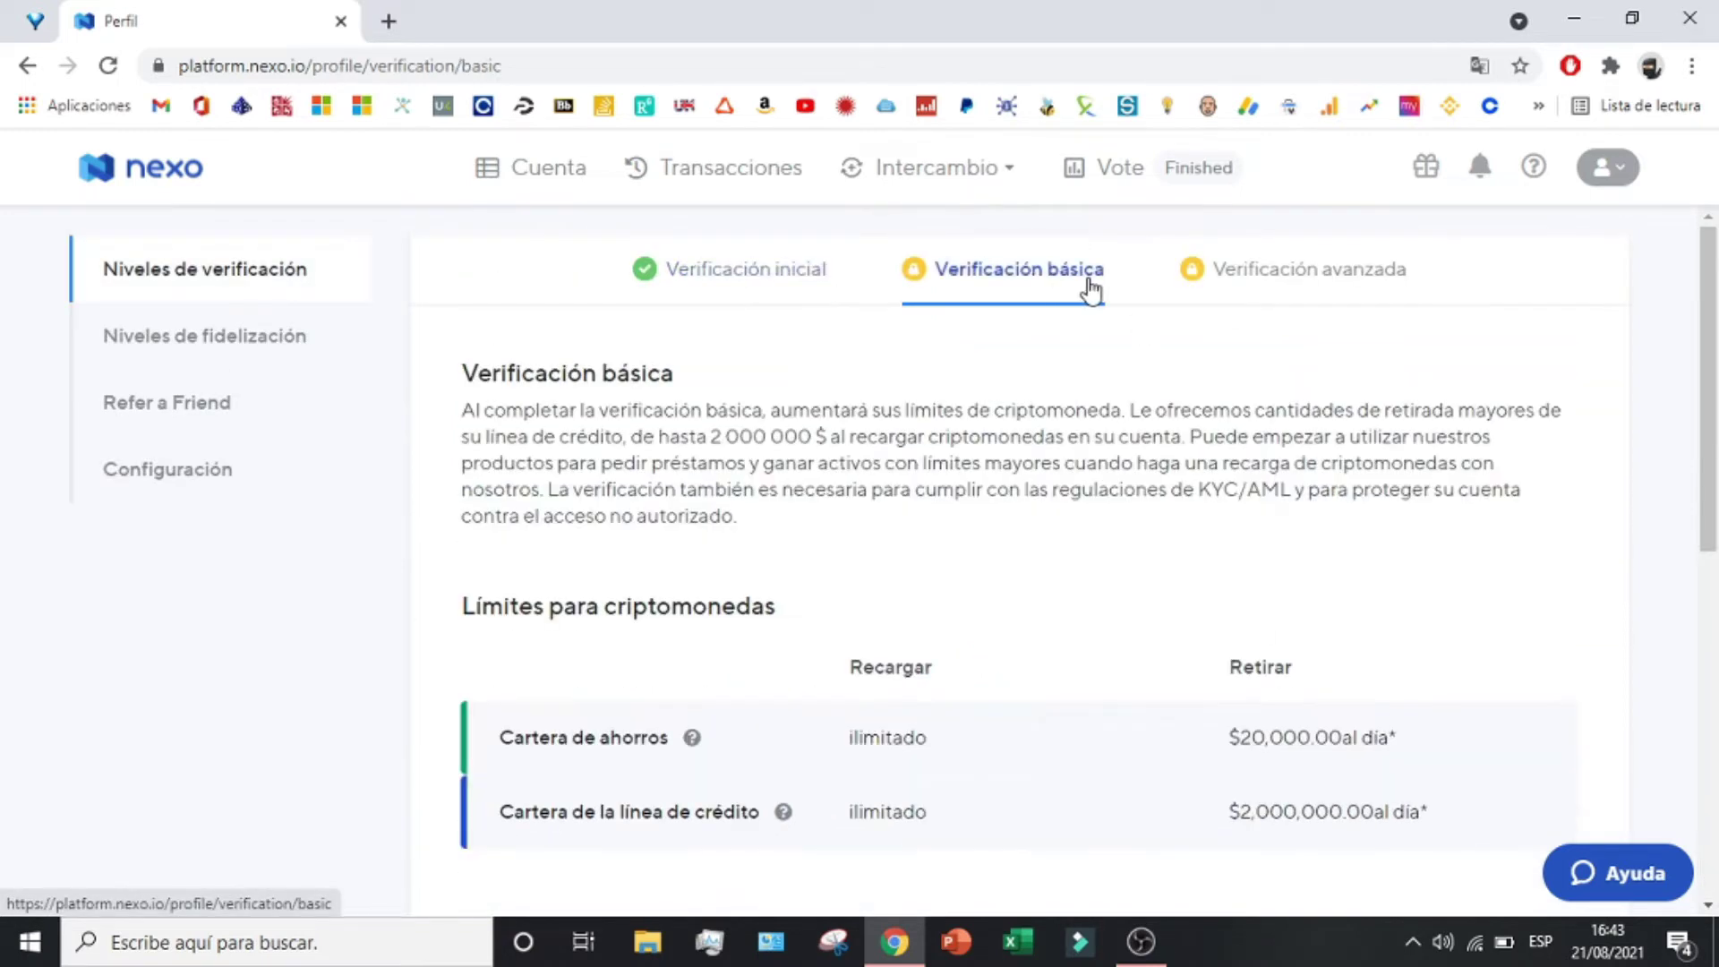
{"action": "scroll", "coordinate": [1334, 690], "scroll_direction": "down", "scroll_amount": 5}
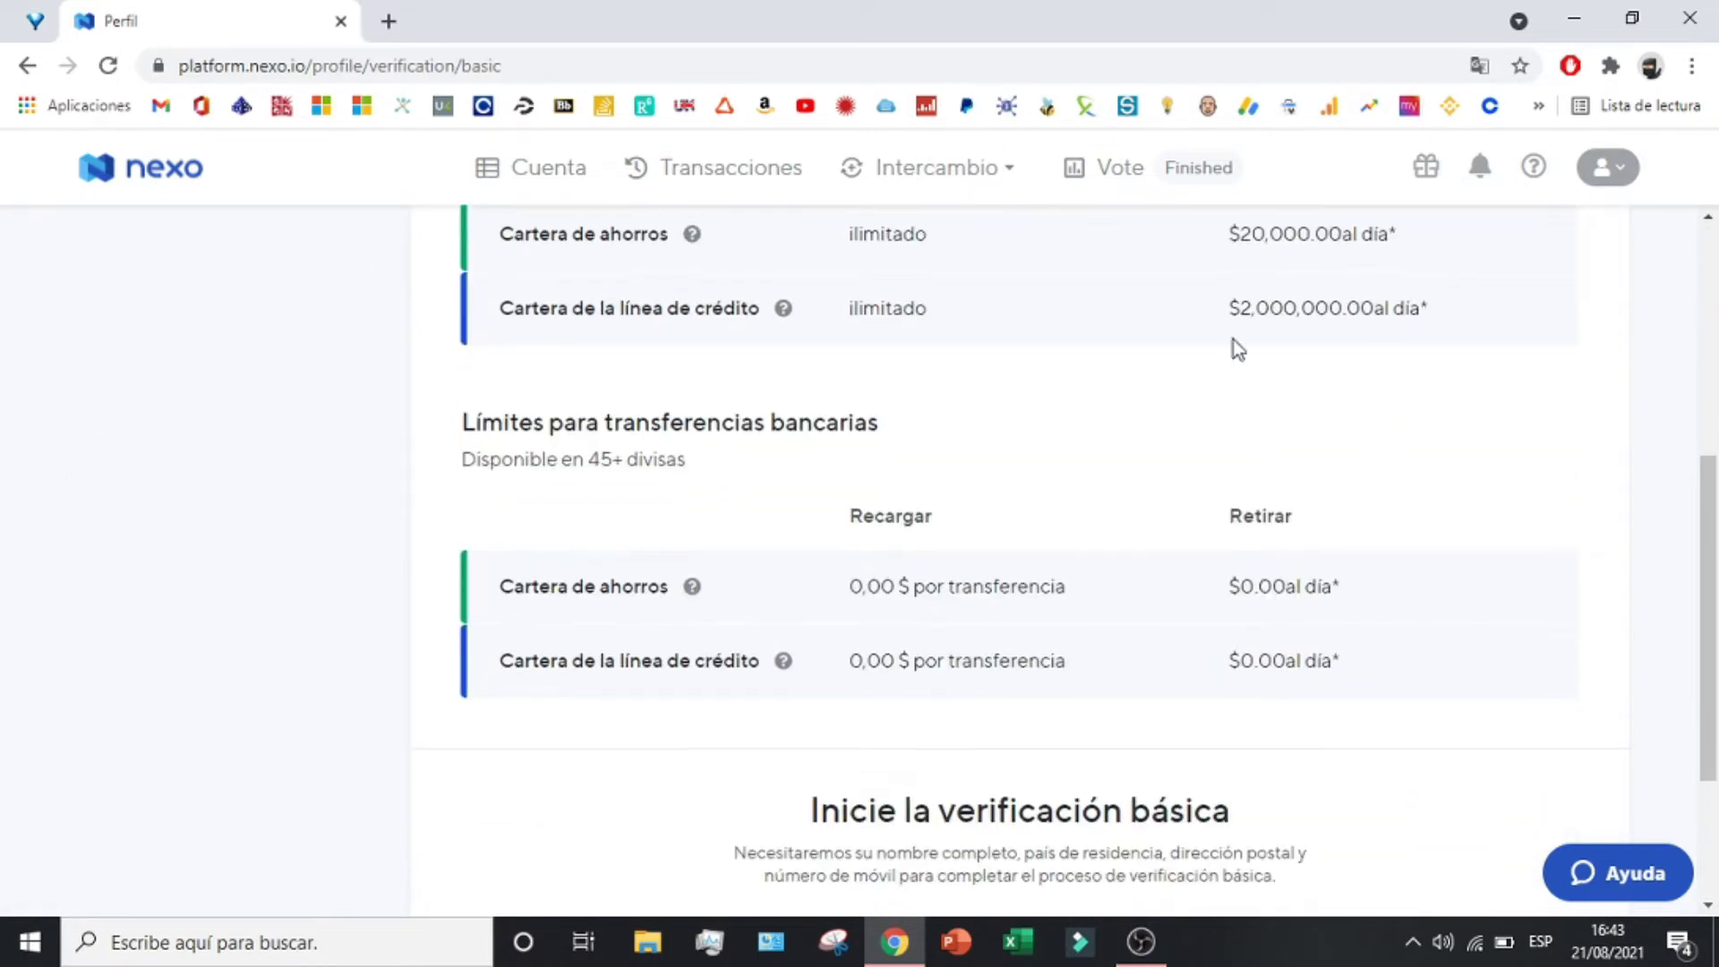
{"action": "scroll", "coordinate": [1253, 558], "scroll_direction": "down", "scroll_amount": 3}
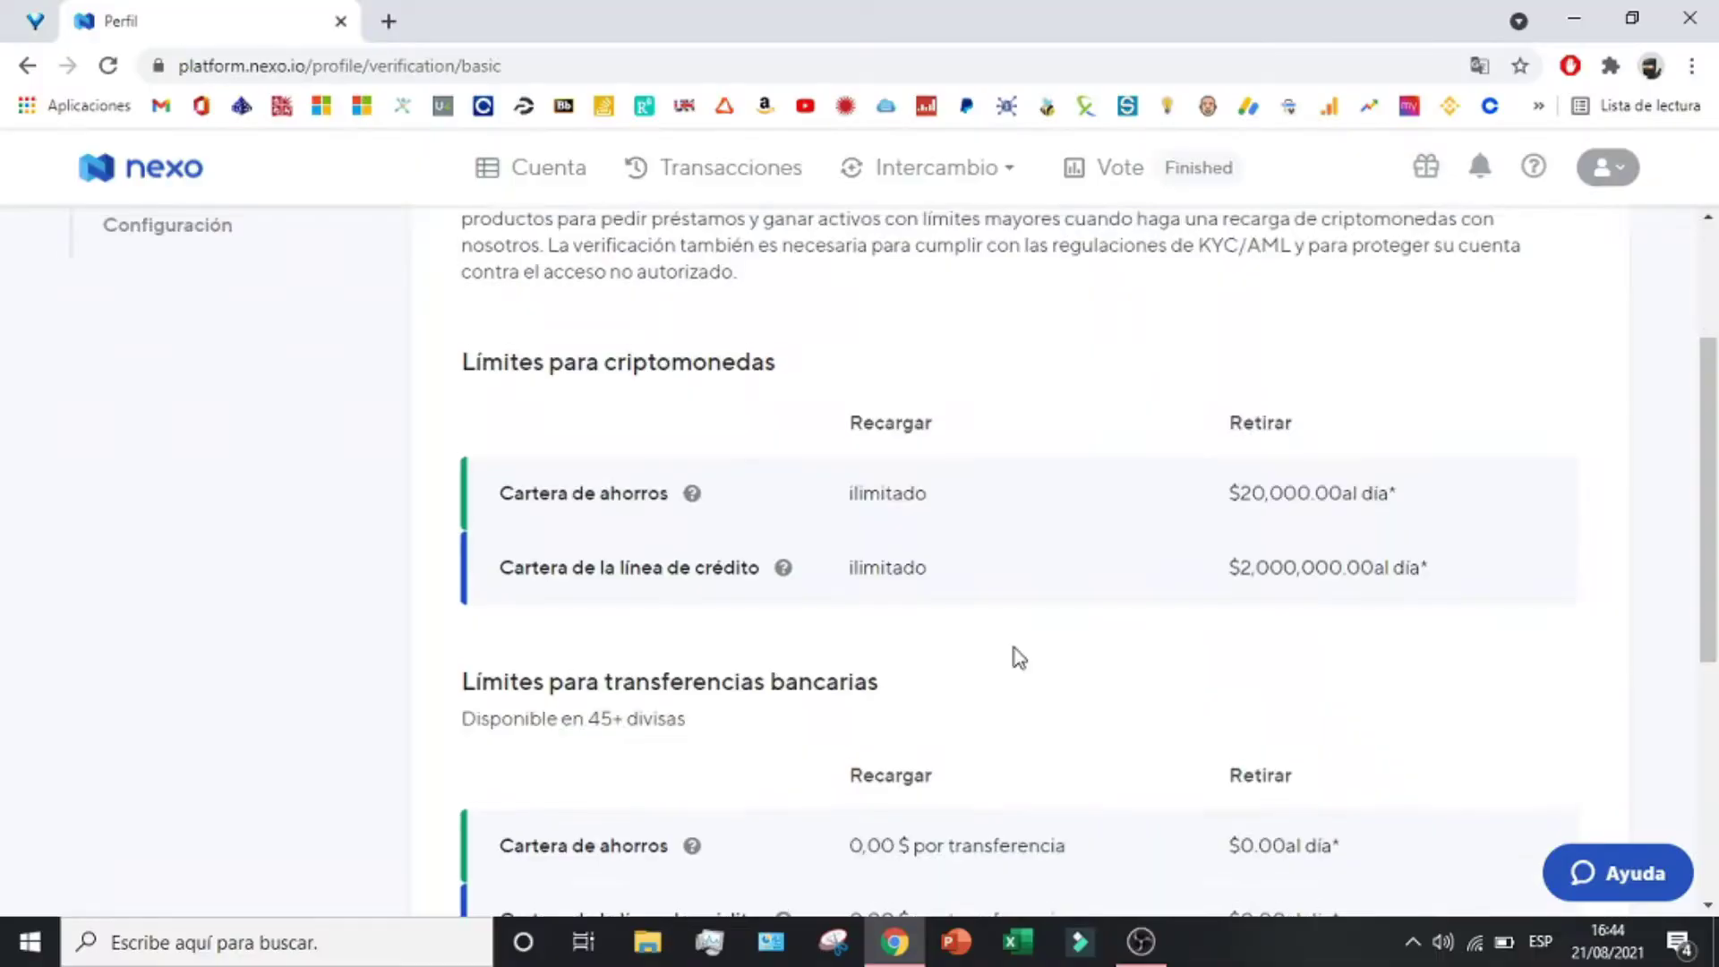
{"action": "scroll", "coordinate": [985, 626], "scroll_direction": "up", "scroll_amount": 3}
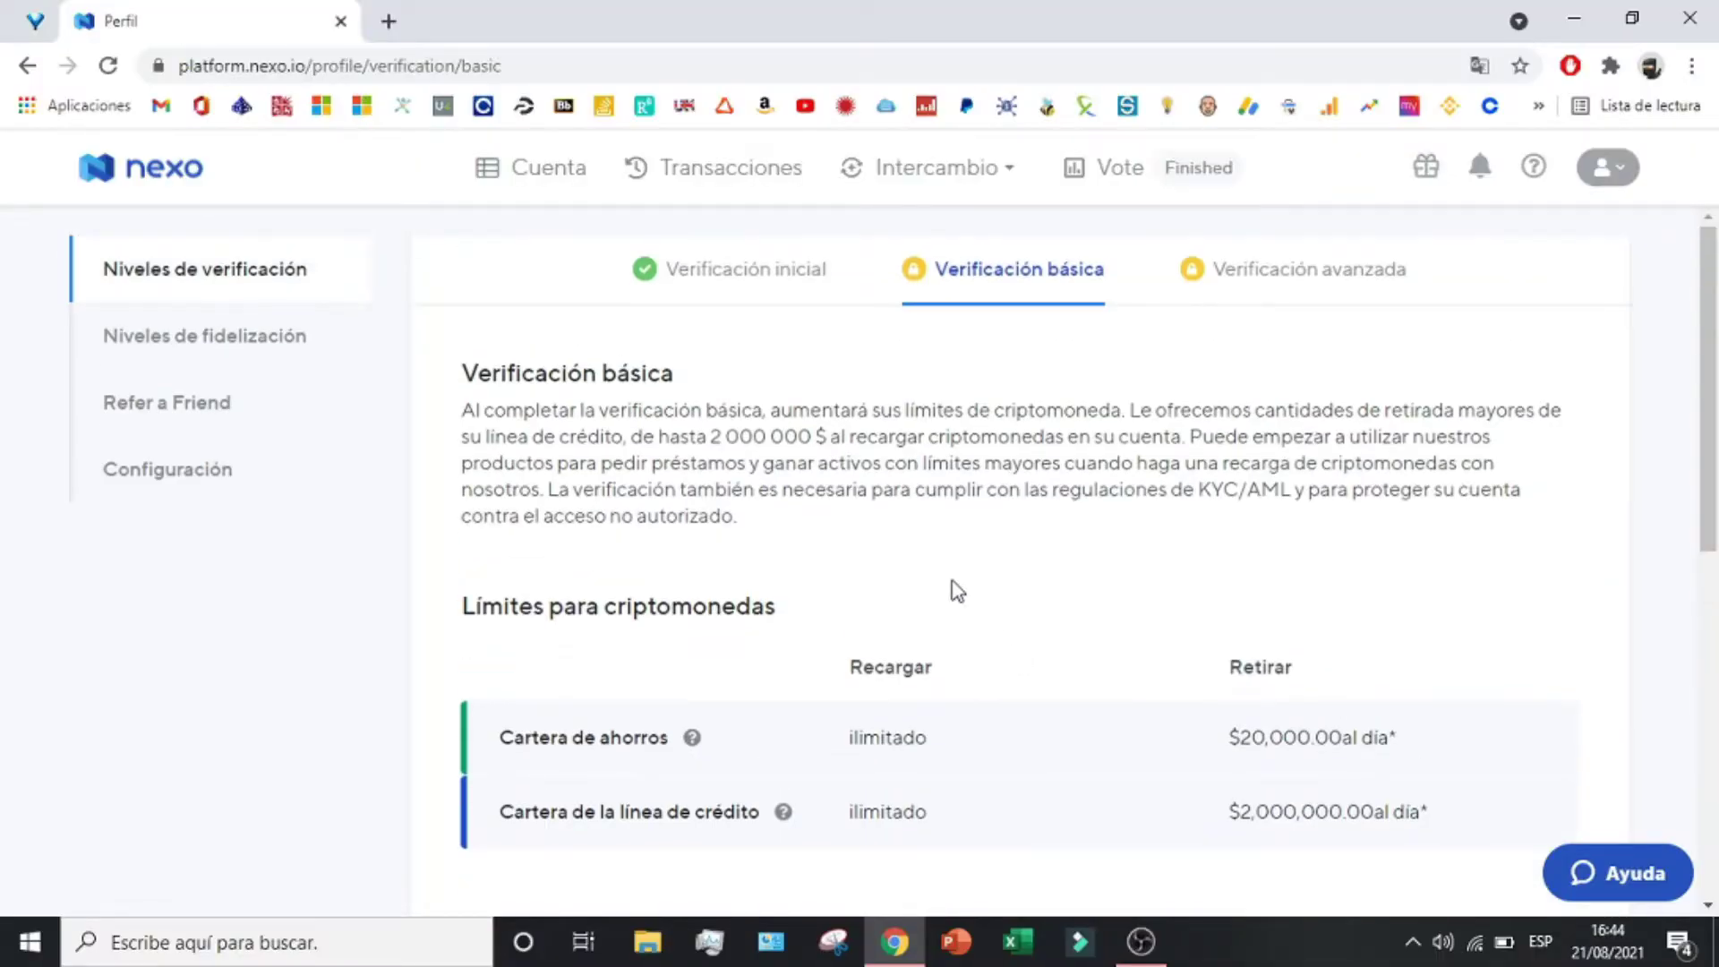
Step: Open the loyalty levels and examine the Básico level's NEXO token requirement, loan rate, savings rates and free withdrawals
{"action": "left_click", "coordinate": [311, 335]}
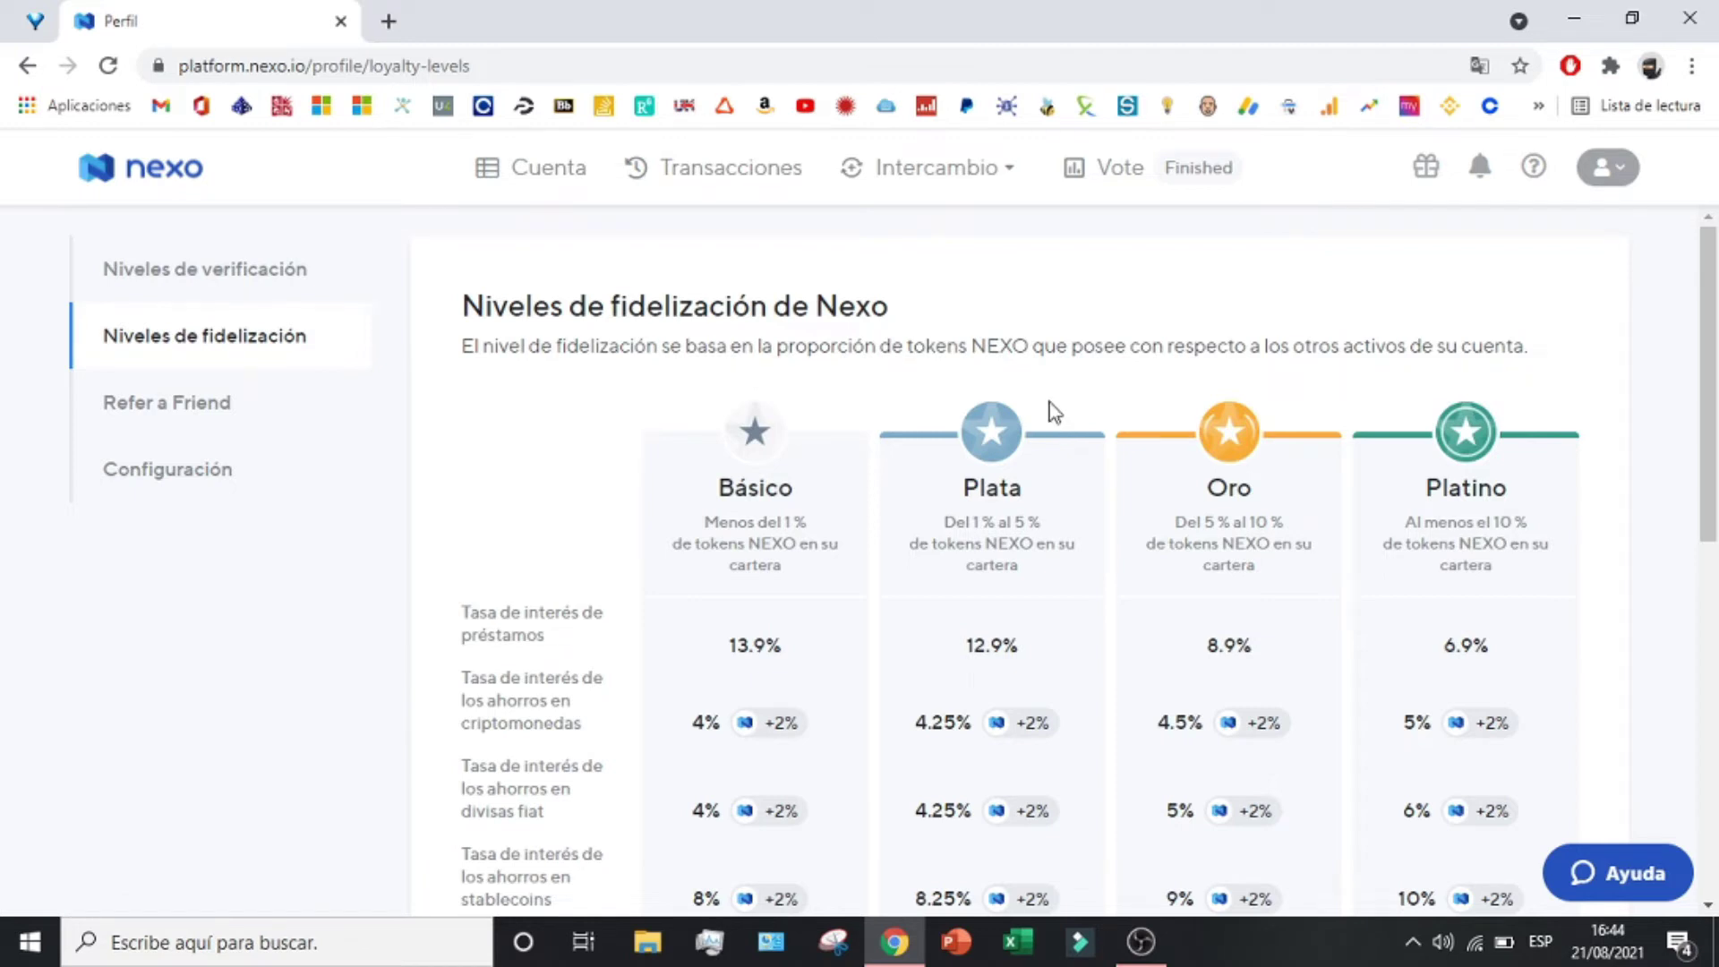
{"action": "left_click_drag", "start_coordinate": [925, 345], "coordinate": [1249, 345]}
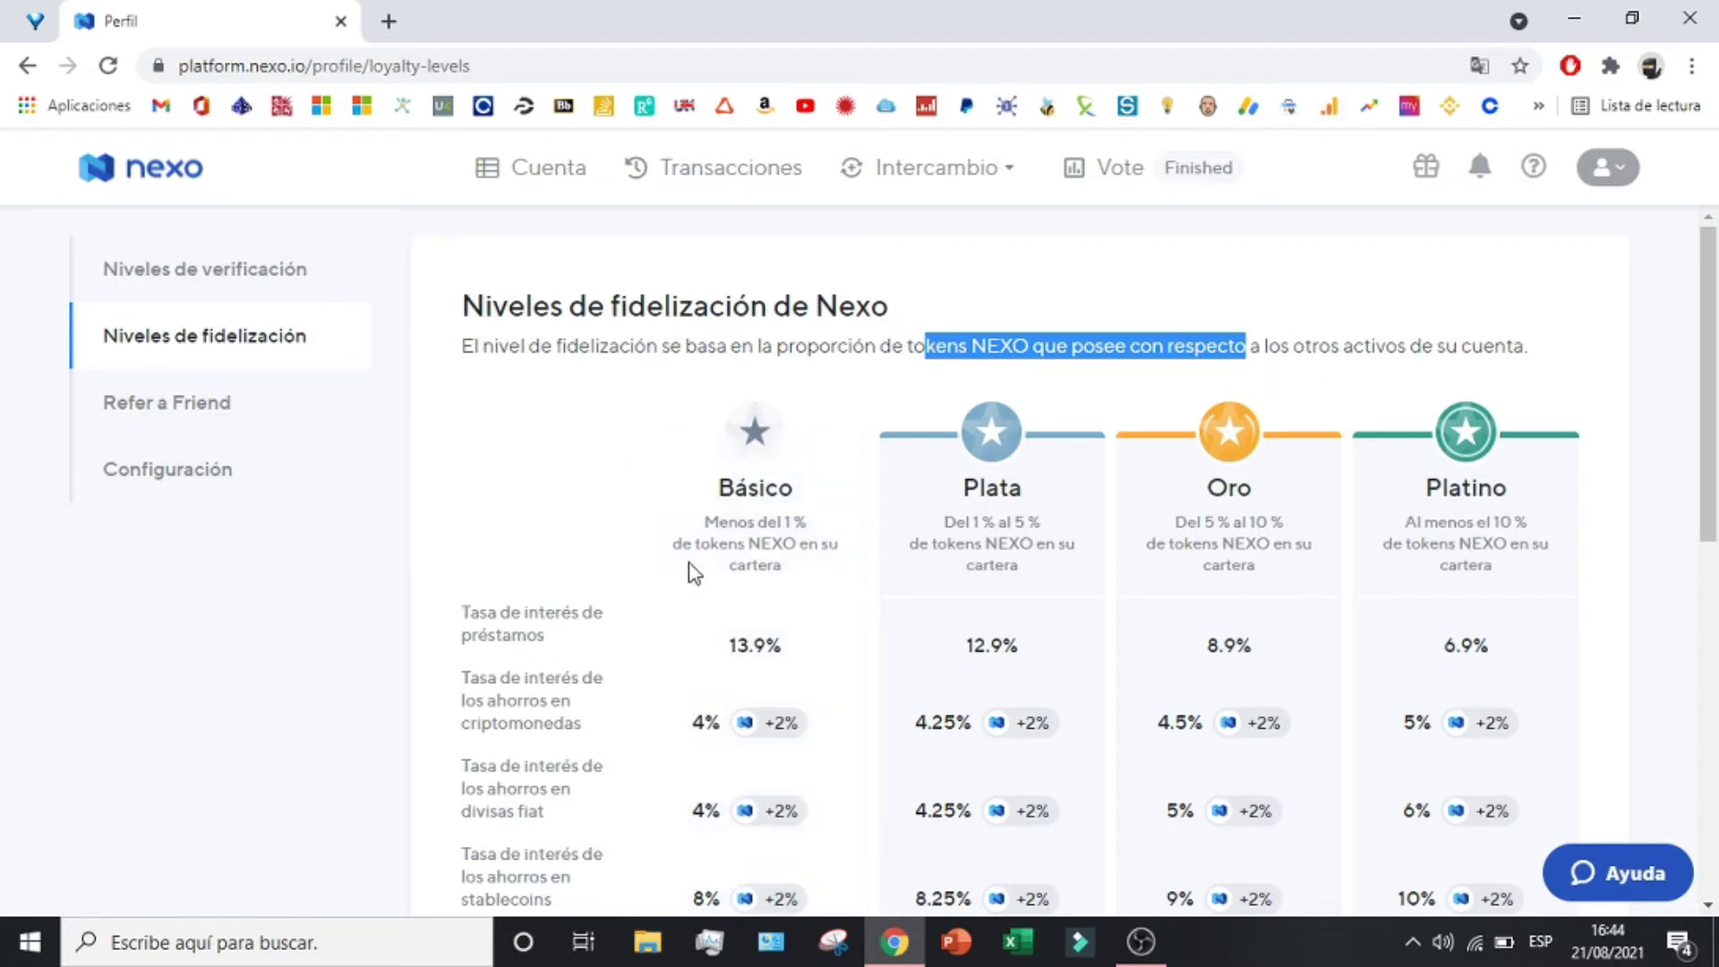
{"action": "left_click_drag", "start_coordinate": [727, 527], "coordinate": [816, 534]}
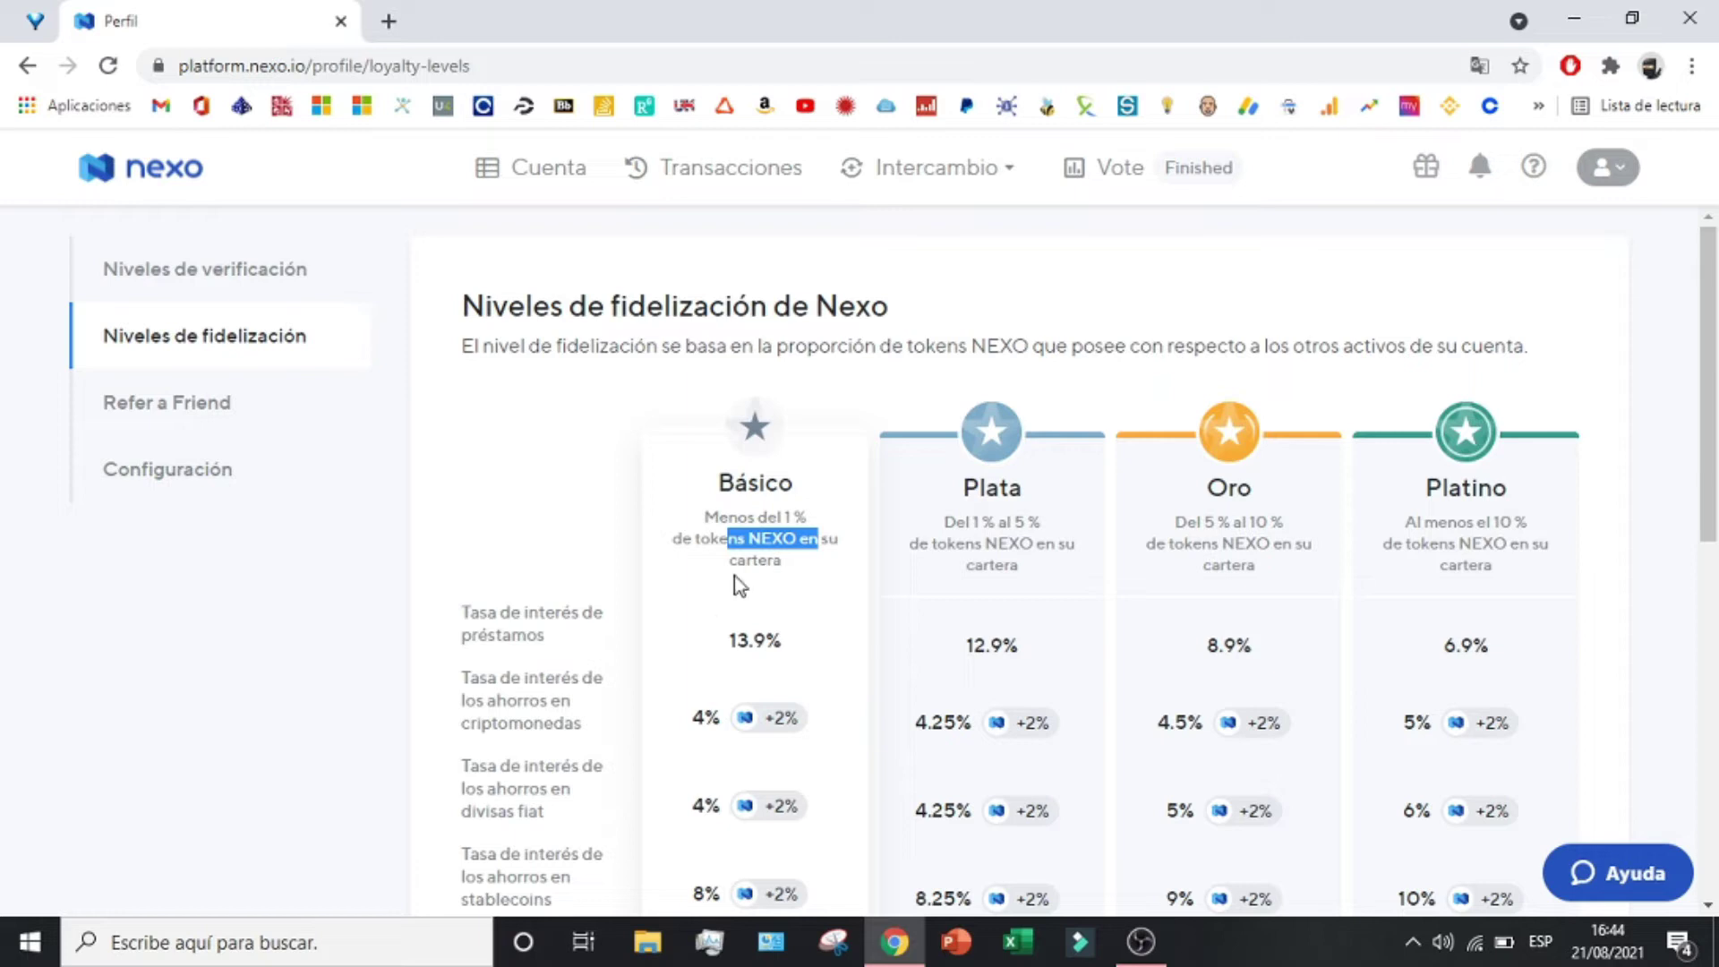
{"action": "left_click_drag", "start_coordinate": [737, 640], "coordinate": [763, 645]}
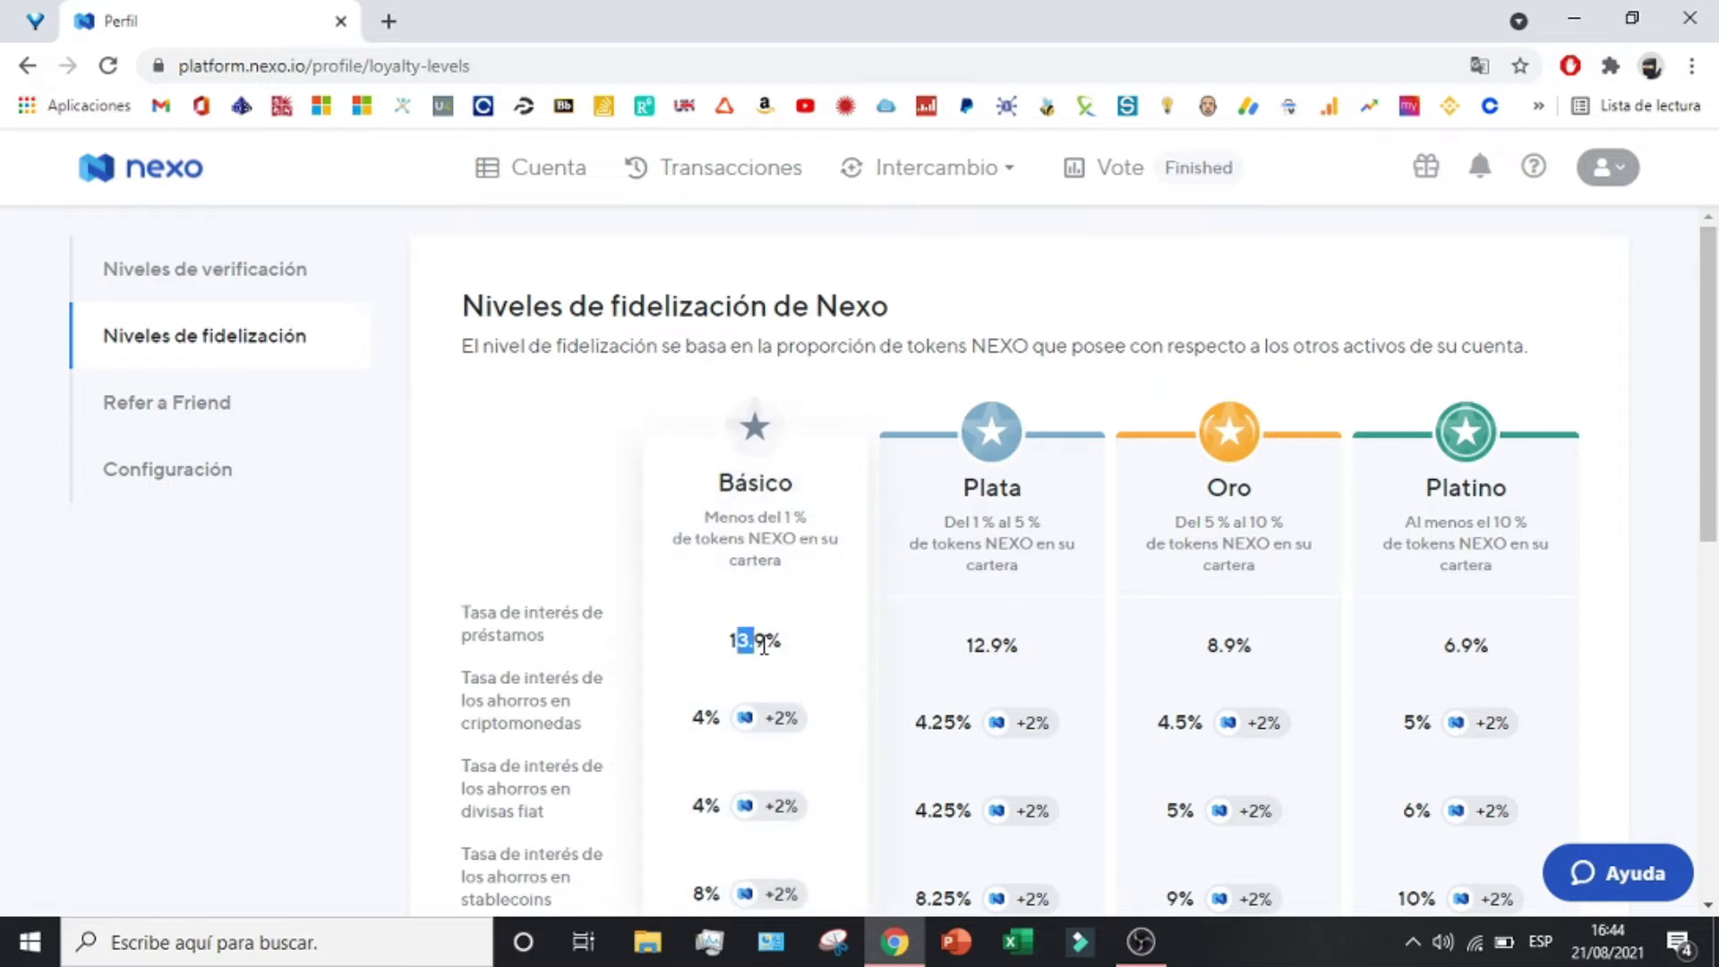
{"action": "scroll", "coordinate": [770, 642], "scroll_direction": "down", "scroll_amount": 2}
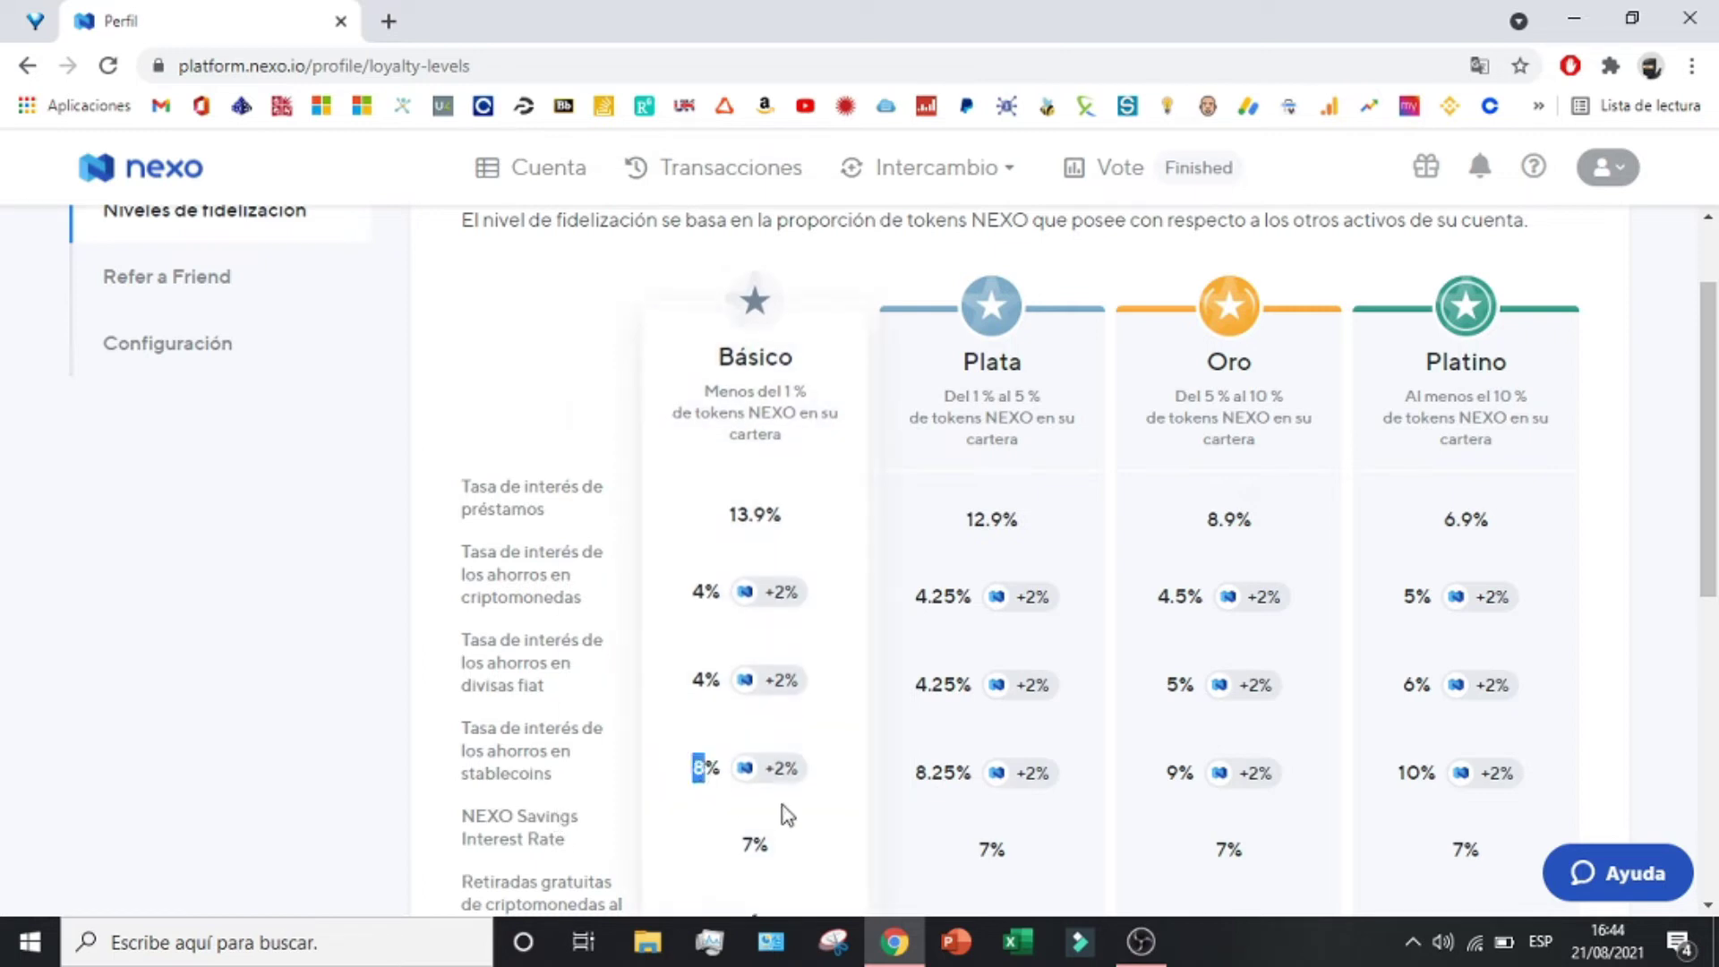
{"action": "scroll", "coordinate": [805, 770], "scroll_direction": "down", "scroll_amount": 2}
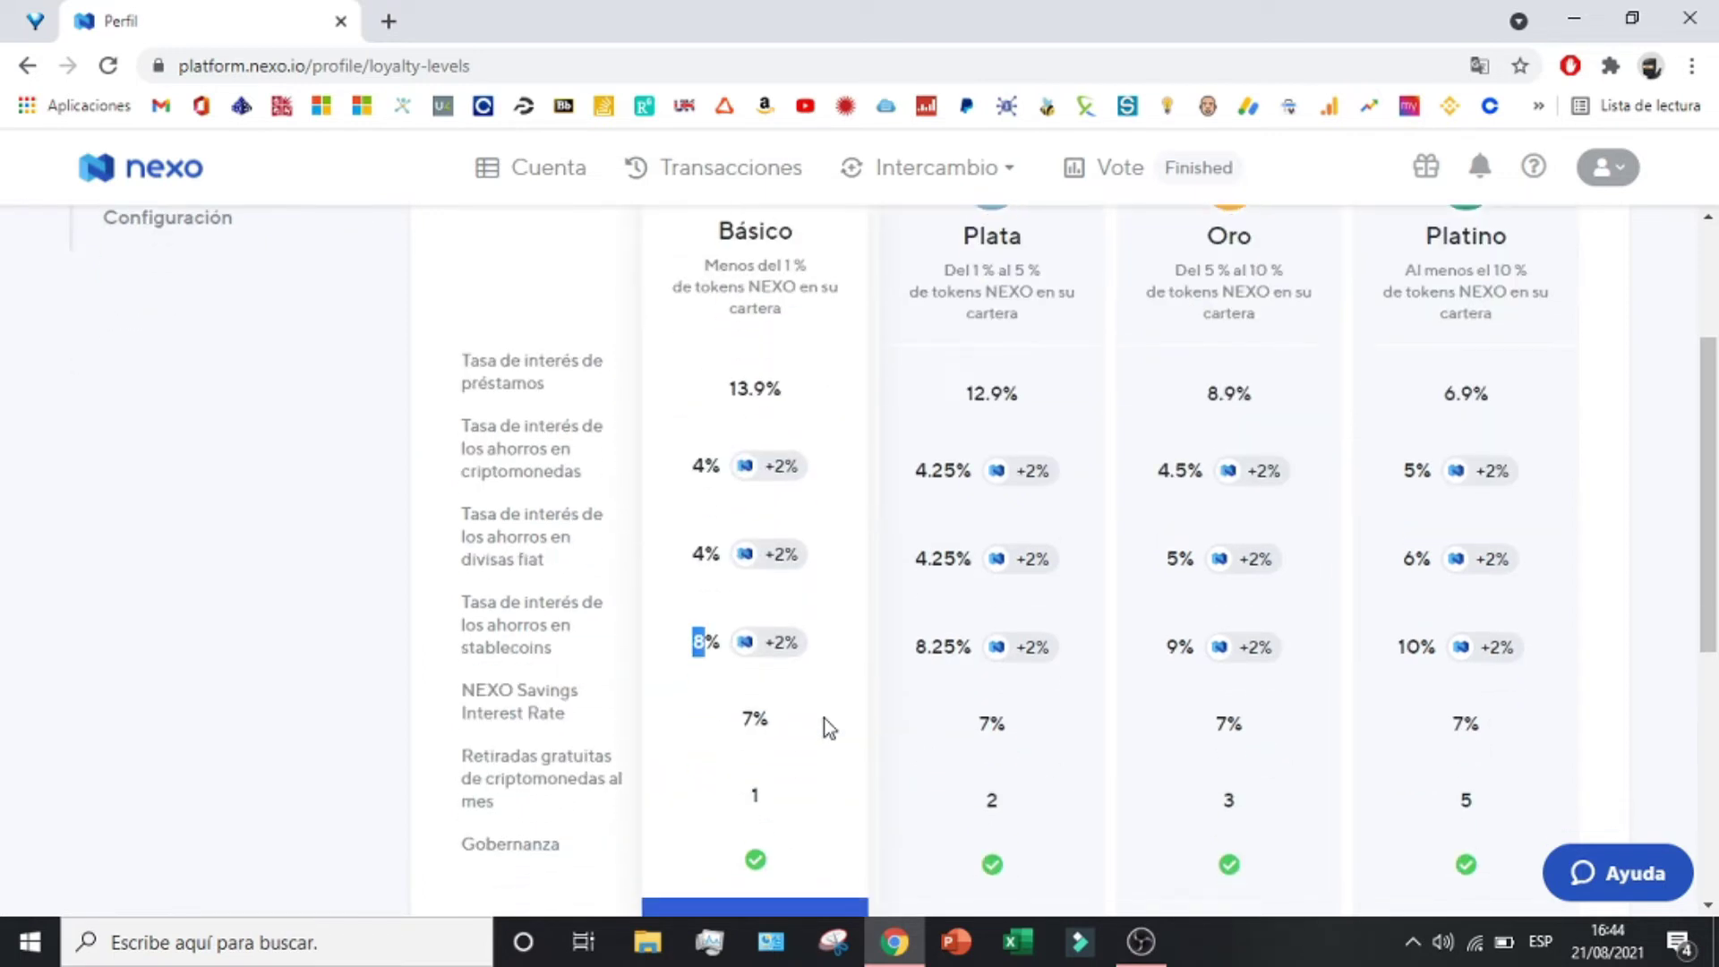
{"action": "scroll", "coordinate": [840, 625], "scroll_direction": "down", "scroll_amount": 3}
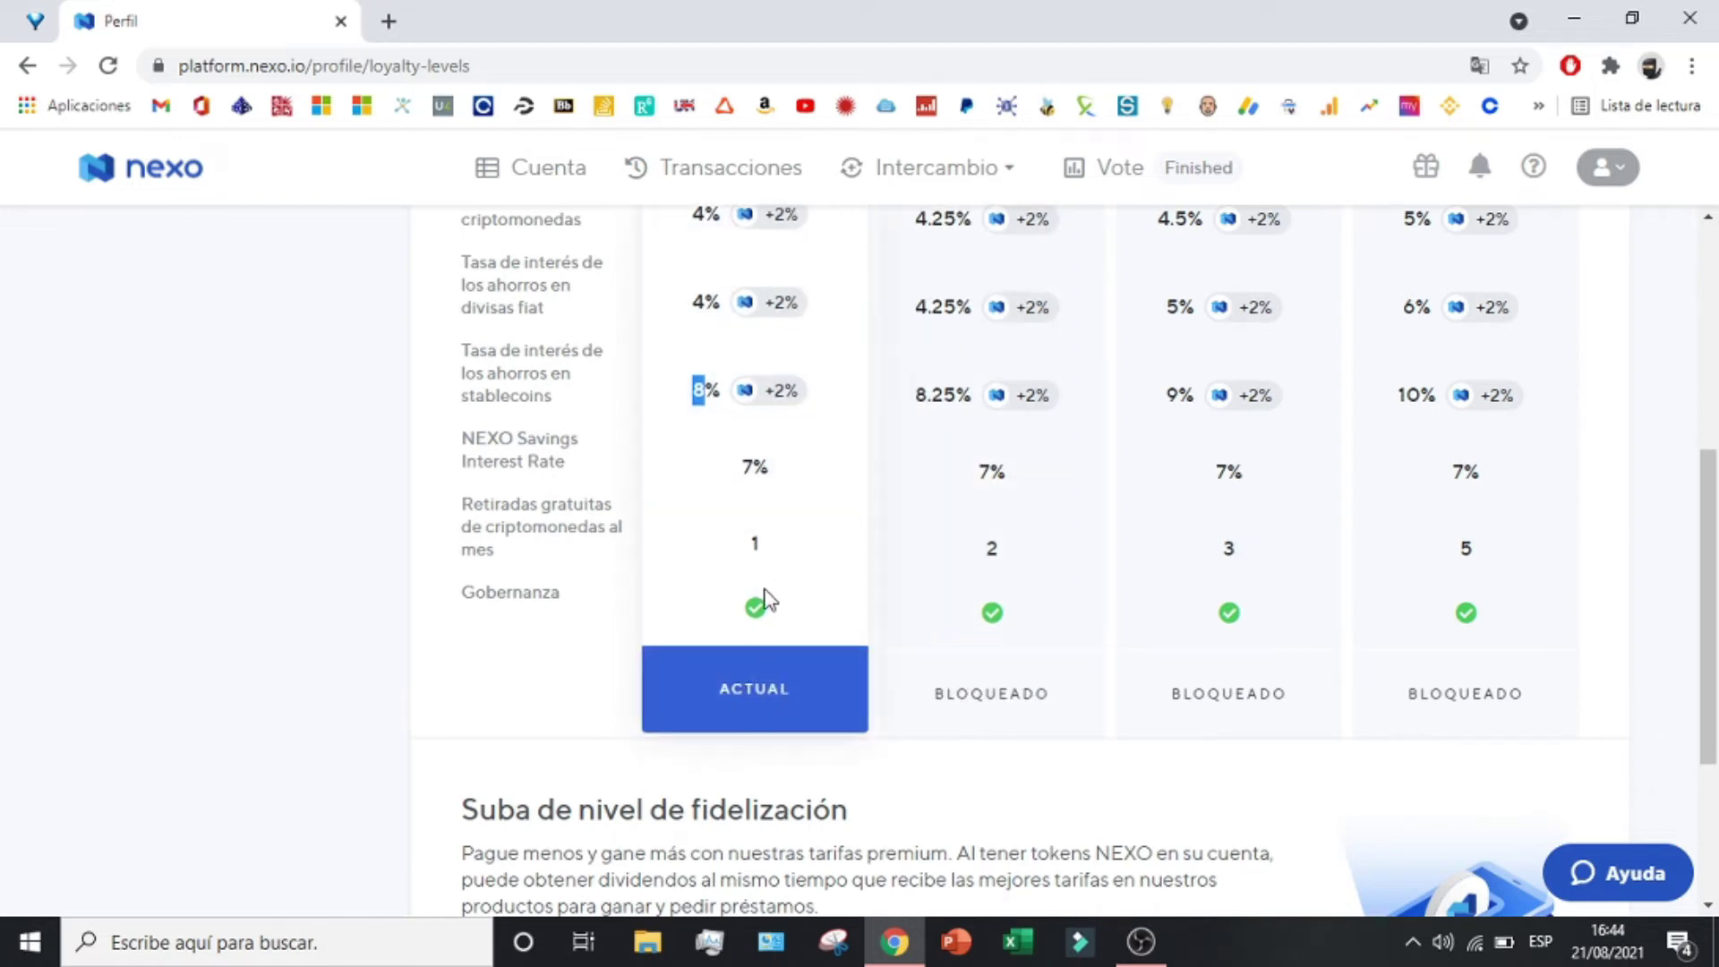
Step: Compare the Platino loyalty level's token requirement, interest rates and free withdrawals with the other levels
{"action": "scroll", "coordinate": [736, 610], "scroll_direction": "up", "scroll_amount": 6}
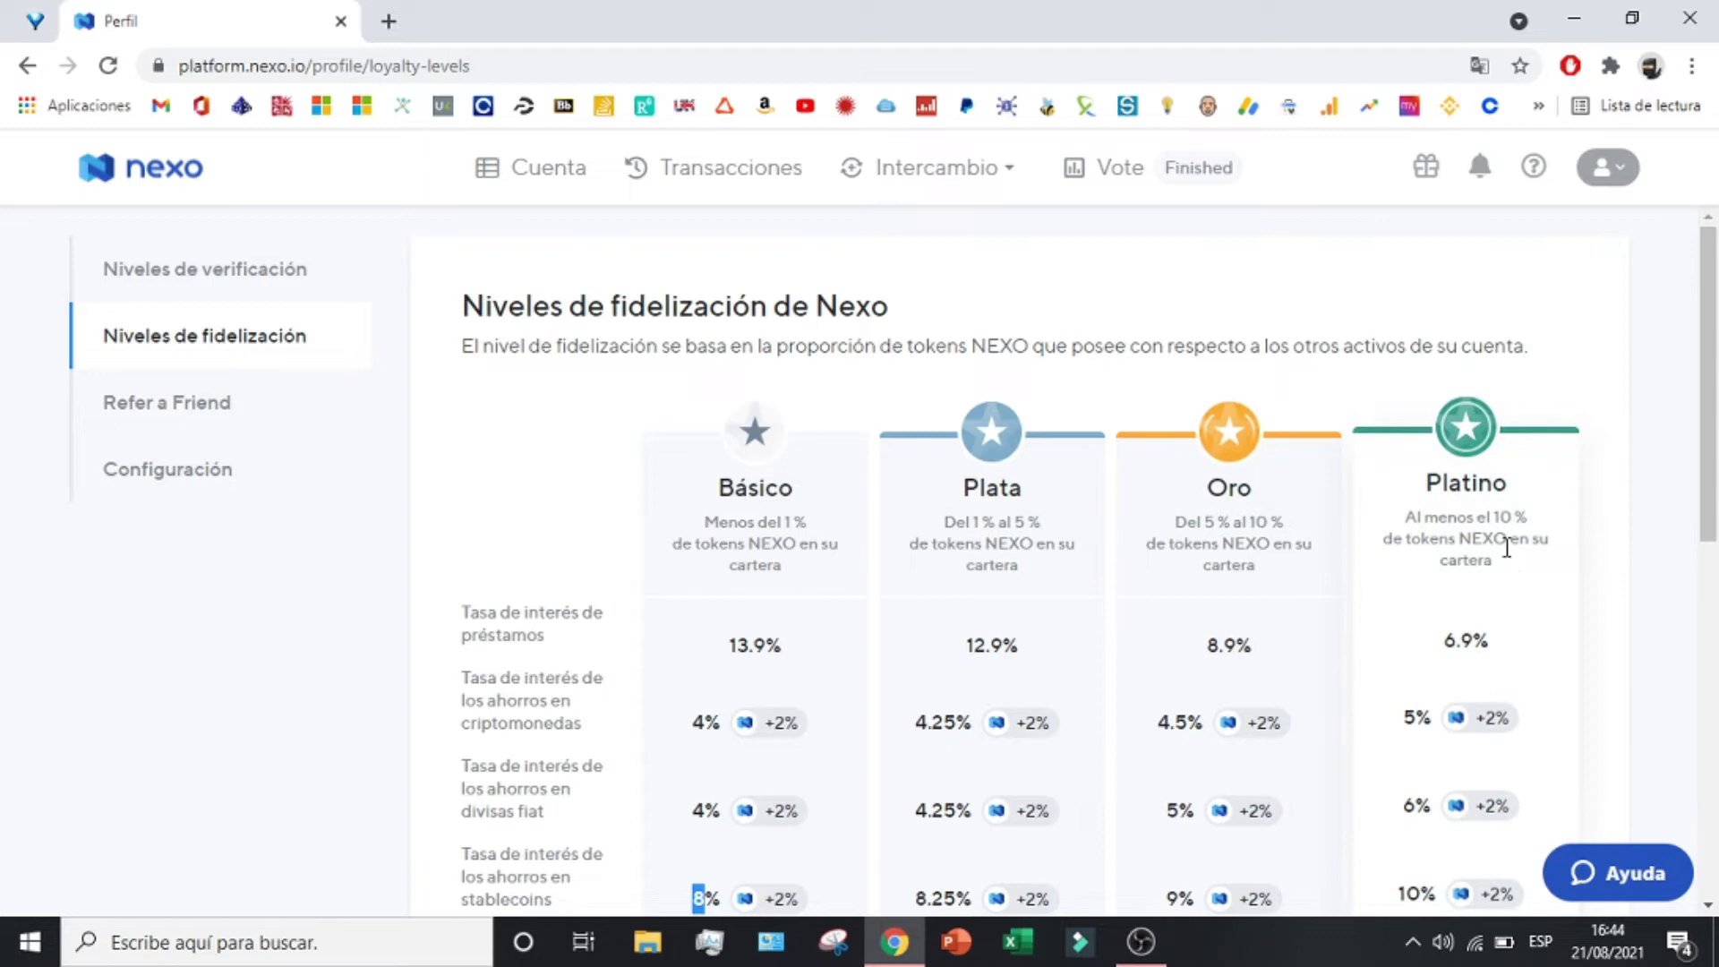
{"action": "scroll", "coordinate": [1495, 538], "scroll_direction": "down", "scroll_amount": 4}
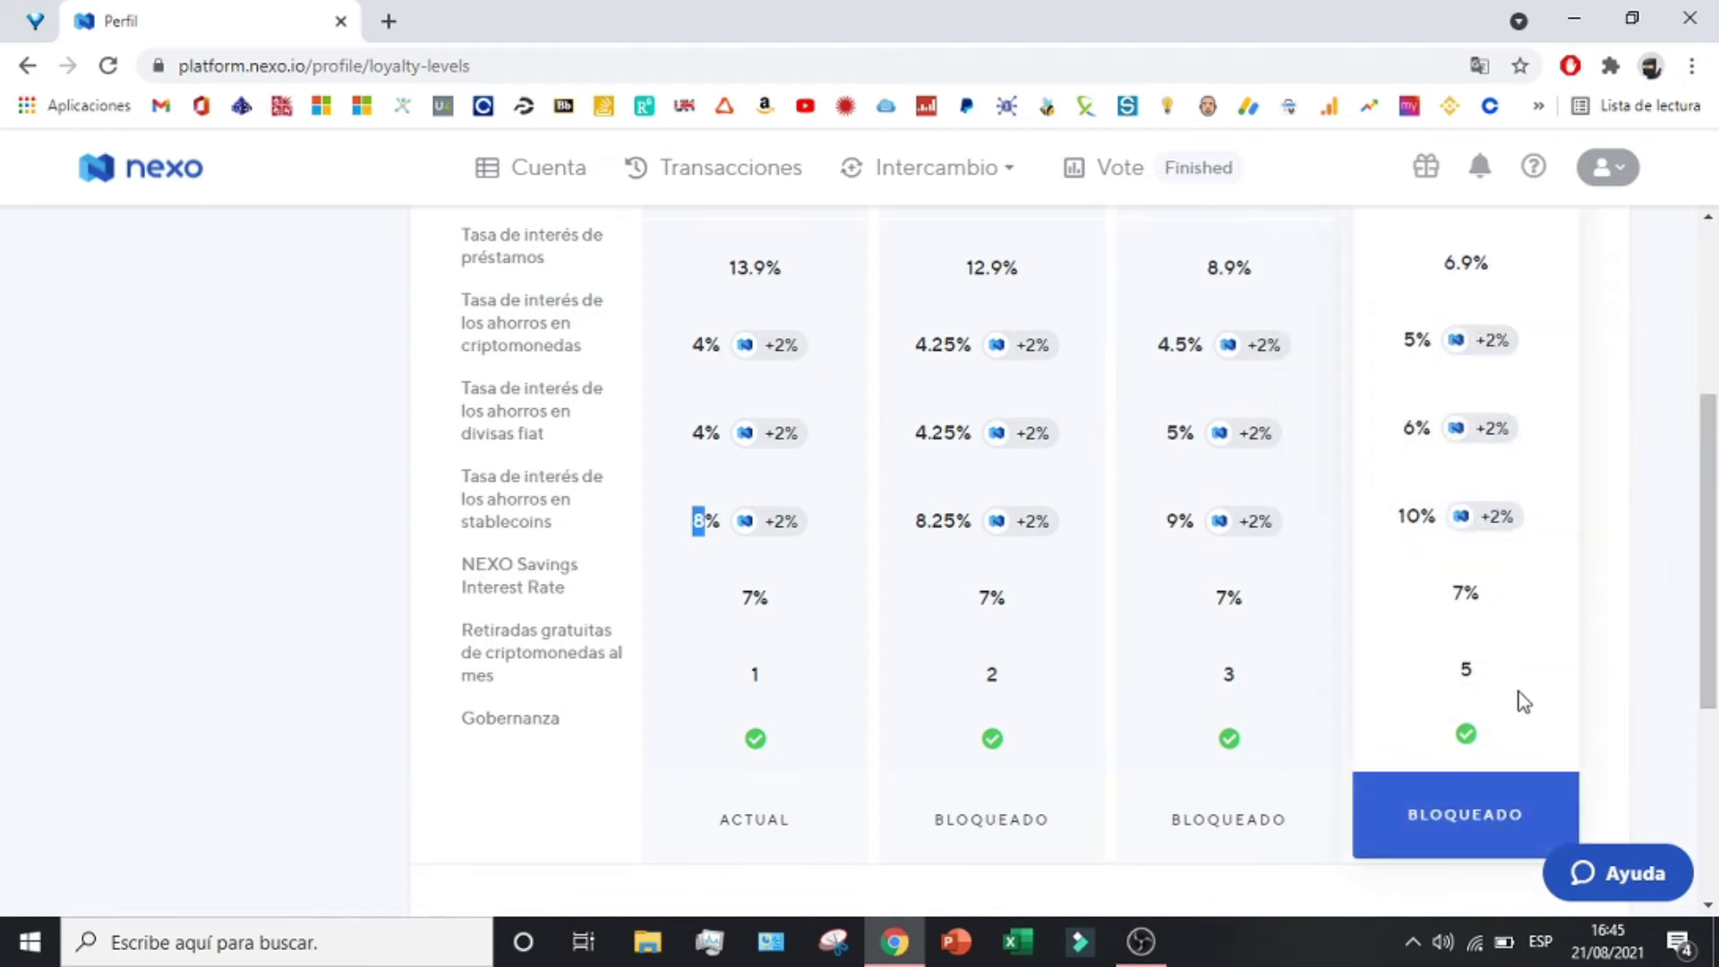
{"action": "scroll", "coordinate": [1515, 698], "scroll_direction": "up", "scroll_amount": 3}
{"action": "scroll", "coordinate": [296, 408], "scroll_direction": "up", "scroll_amount": 2}
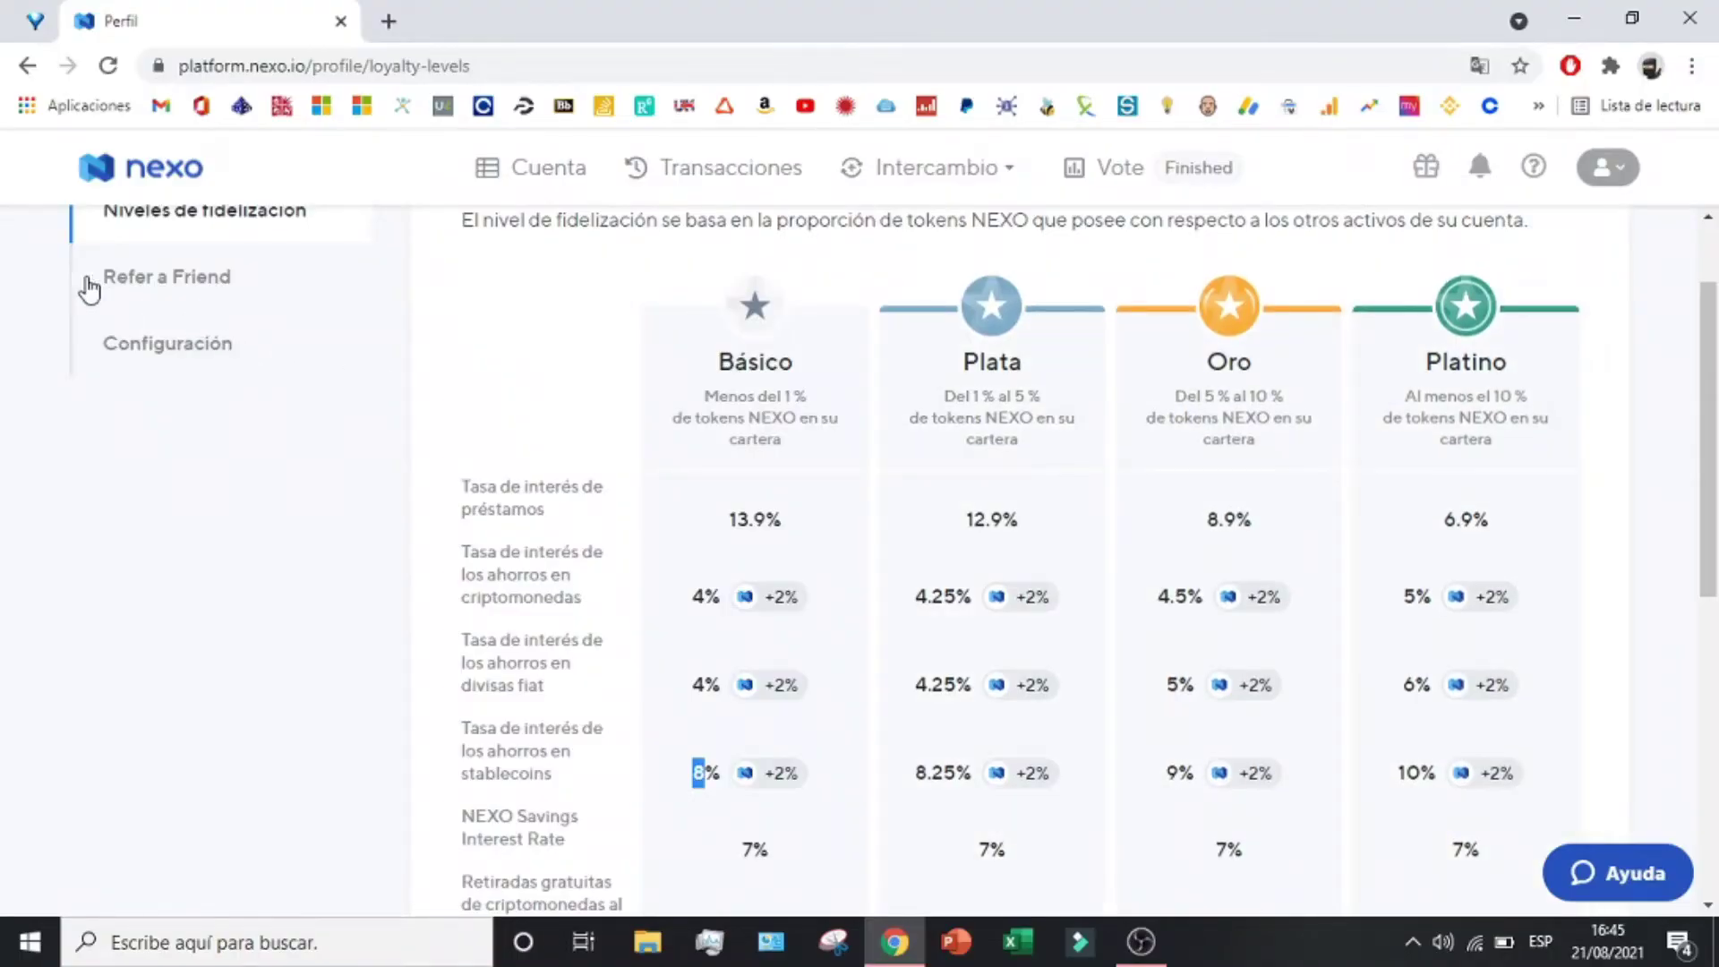
Step: Open the profile configuration and review the savings interest payment, automatic collateral transfer and Unlock Fixed Terms options
{"action": "left_click", "coordinate": [164, 356]}
{"action": "scroll", "coordinate": [802, 383], "scroll_direction": "up", "scroll_amount": 1}
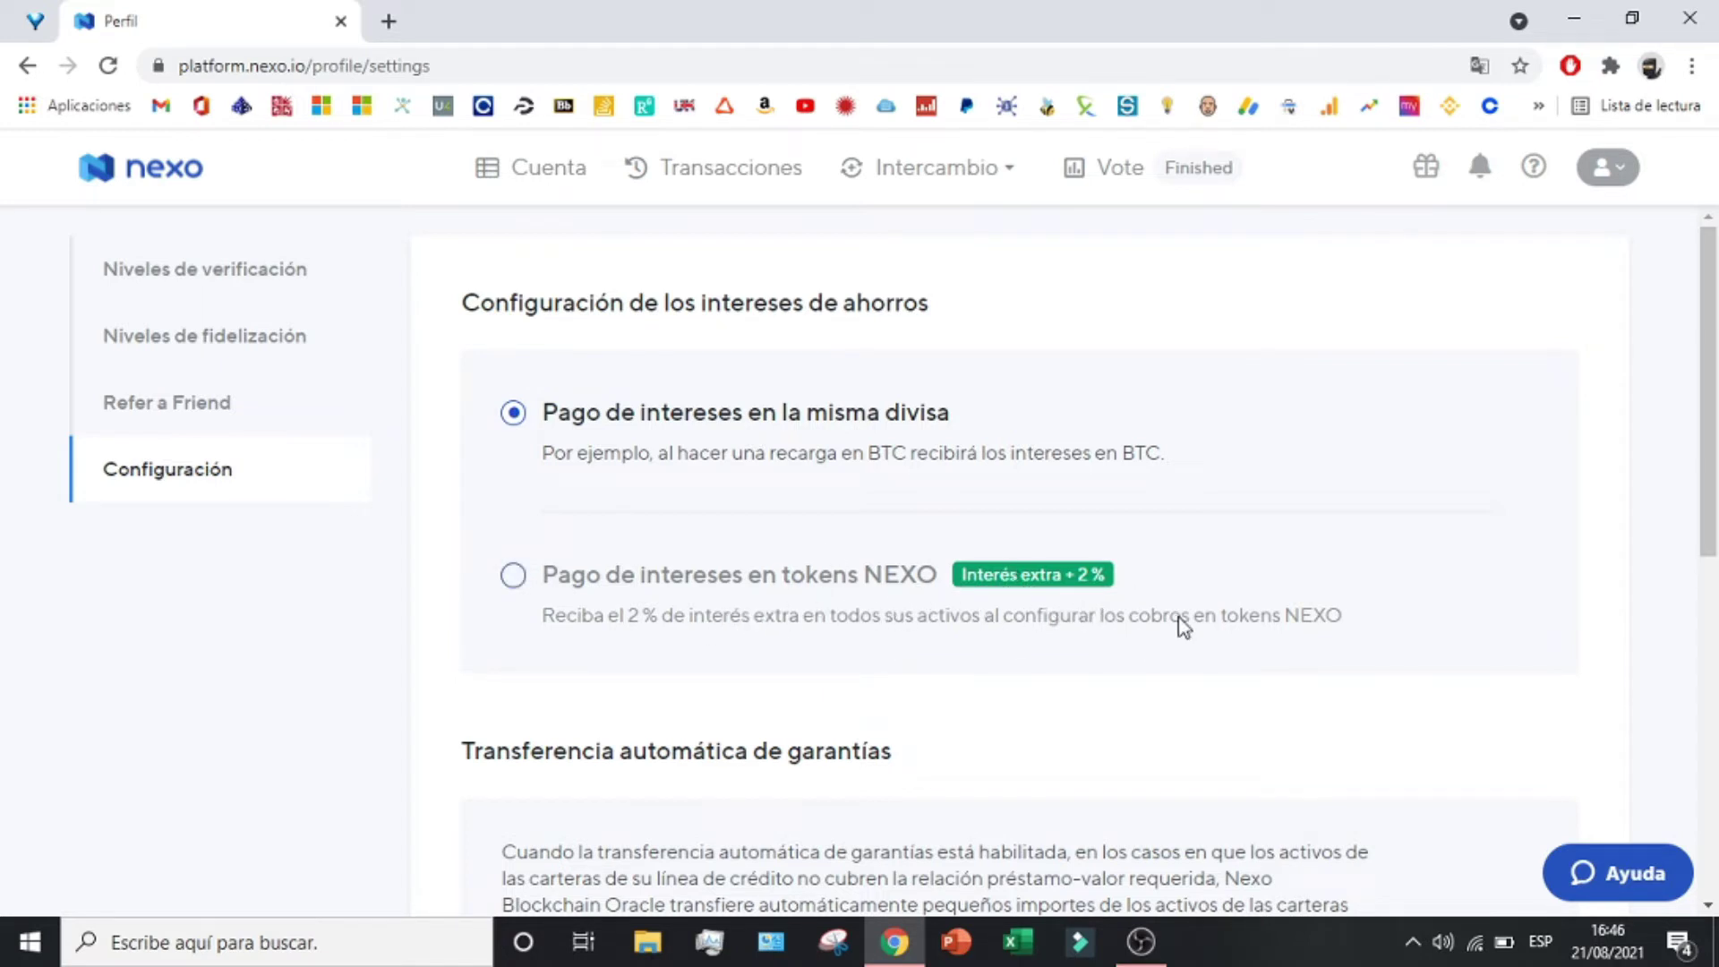
{"action": "scroll", "coordinate": [1184, 627], "scroll_direction": "down", "scroll_amount": 4}
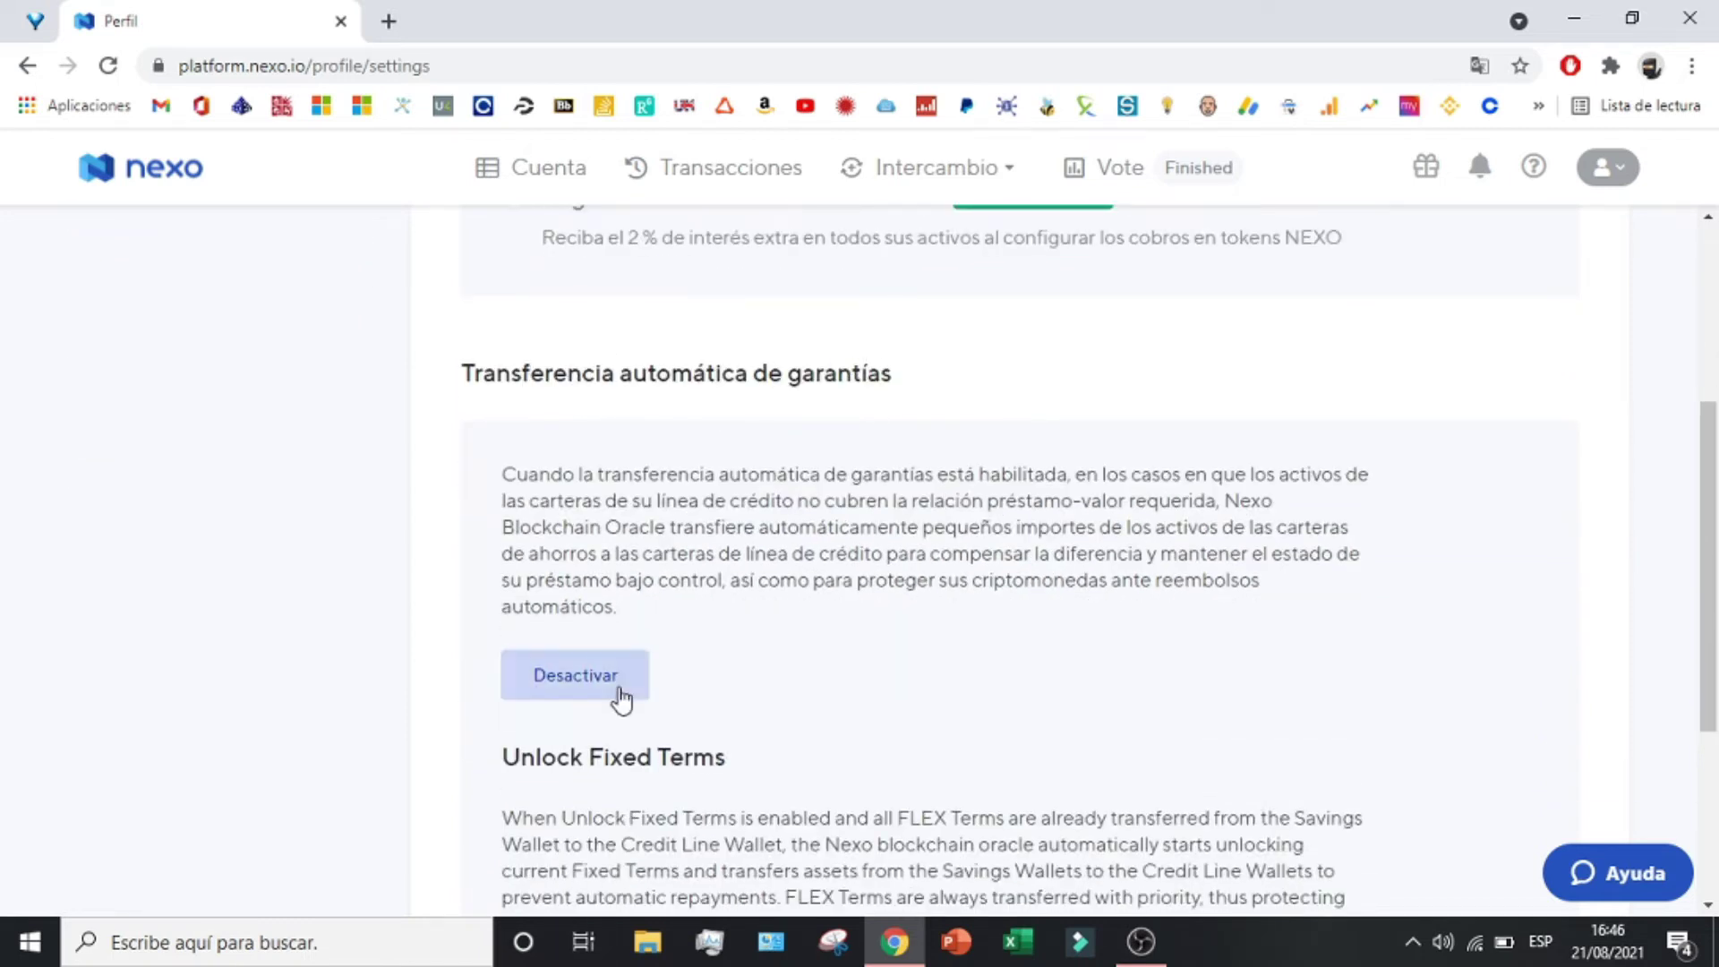
{"action": "scroll", "coordinate": [621, 702], "scroll_direction": "down", "scroll_amount": 3}
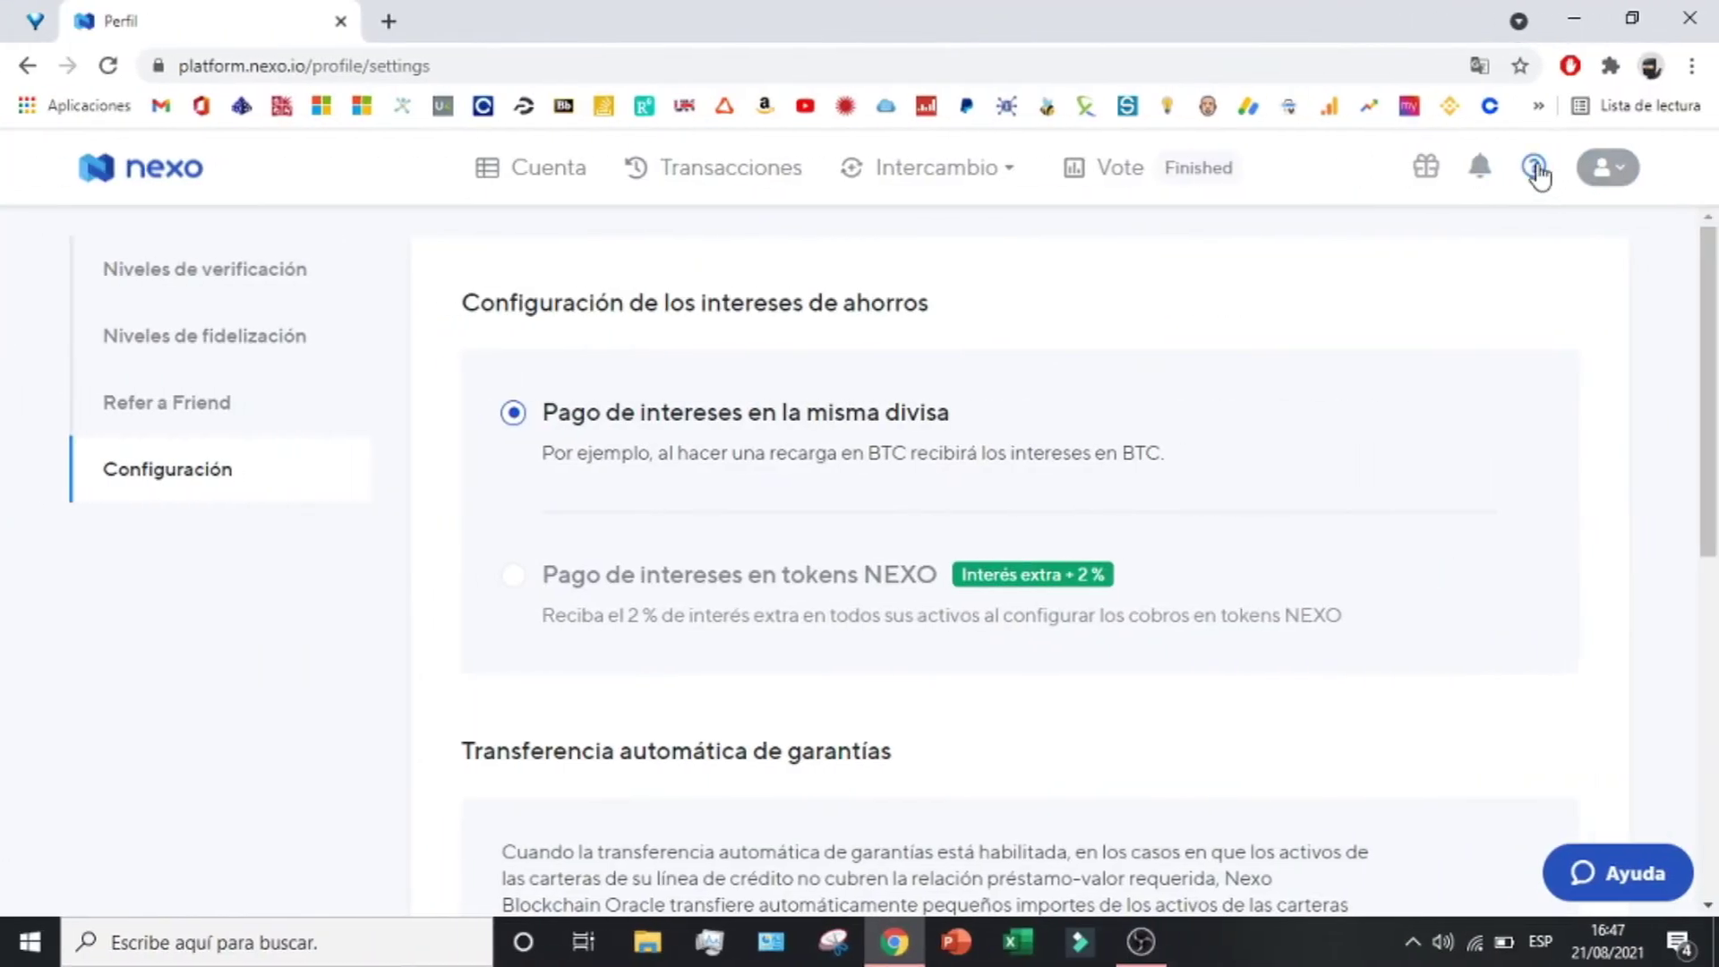
Step: View the available help topics and check the account's notifications
{"action": "left_click", "coordinate": [1536, 170]}
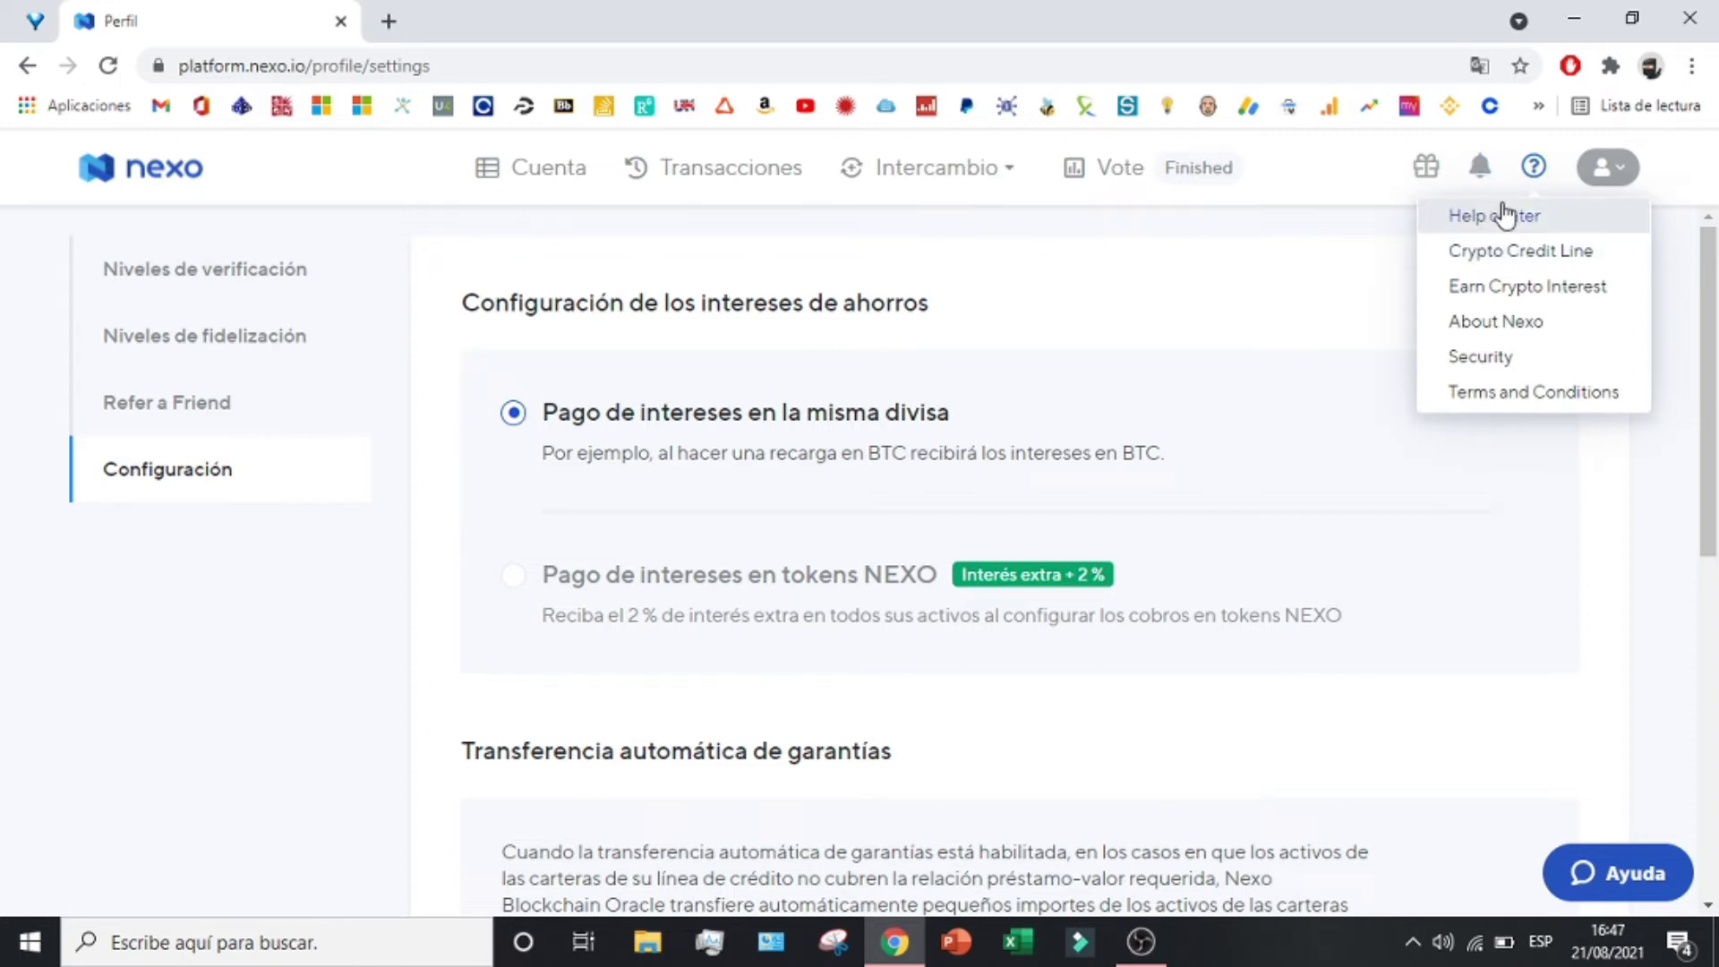
{"action": "left_click", "coordinate": [1483, 175]}
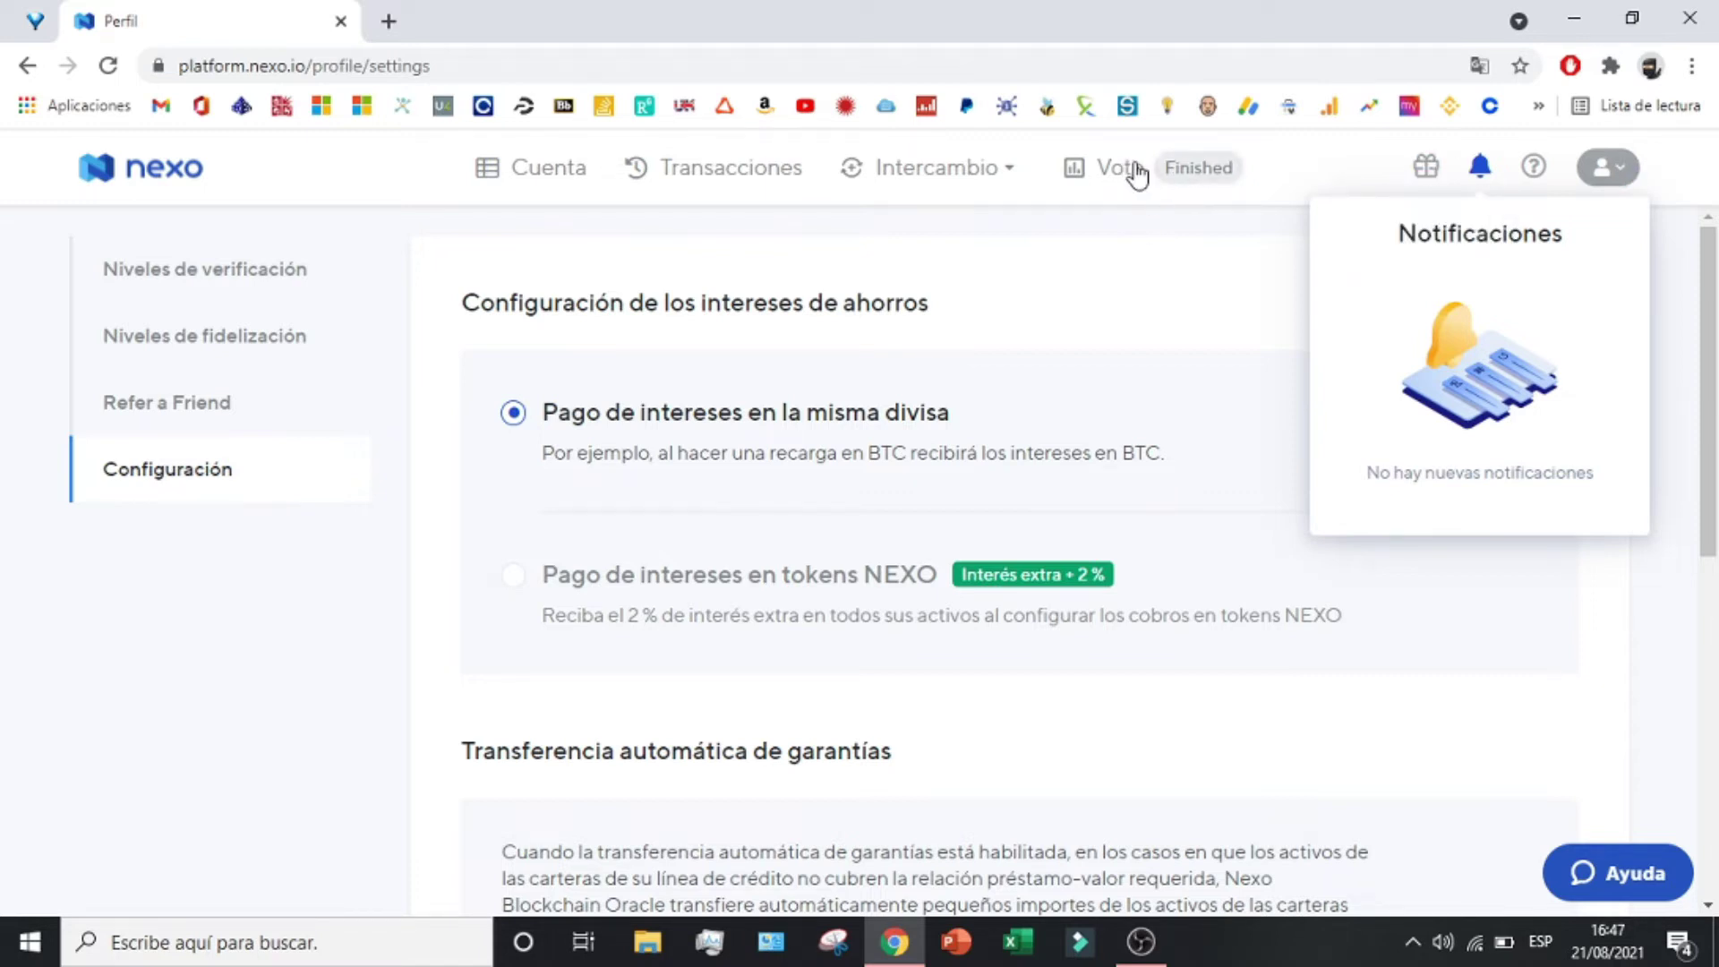
Step: Open the Governance Vote and examine the Daily Interest on NEXO Tokens proposal's acceptance terms and the voting outcome
{"action": "left_click", "coordinate": [1135, 170]}
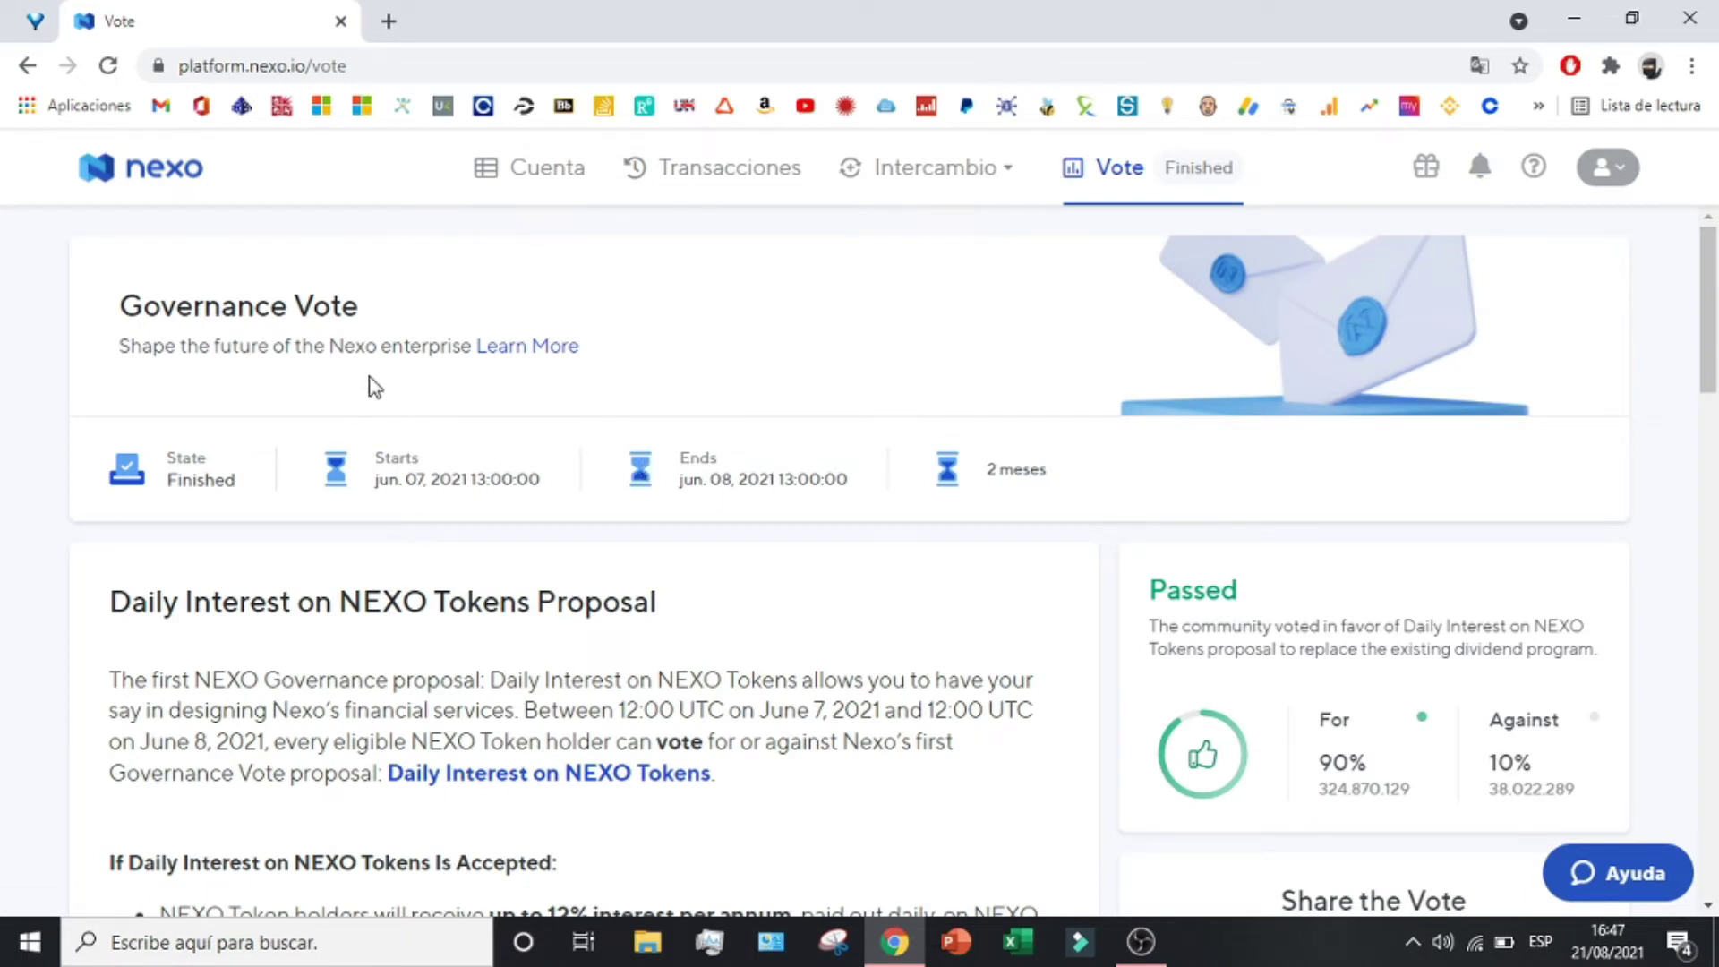
{"action": "scroll", "coordinate": [373, 392], "scroll_direction": "down", "scroll_amount": 3}
{"action": "scroll", "coordinate": [1158, 381], "scroll_direction": "up", "scroll_amount": 3}
{"action": "scroll", "coordinate": [713, 456], "scroll_direction": "down", "scroll_amount": 5}
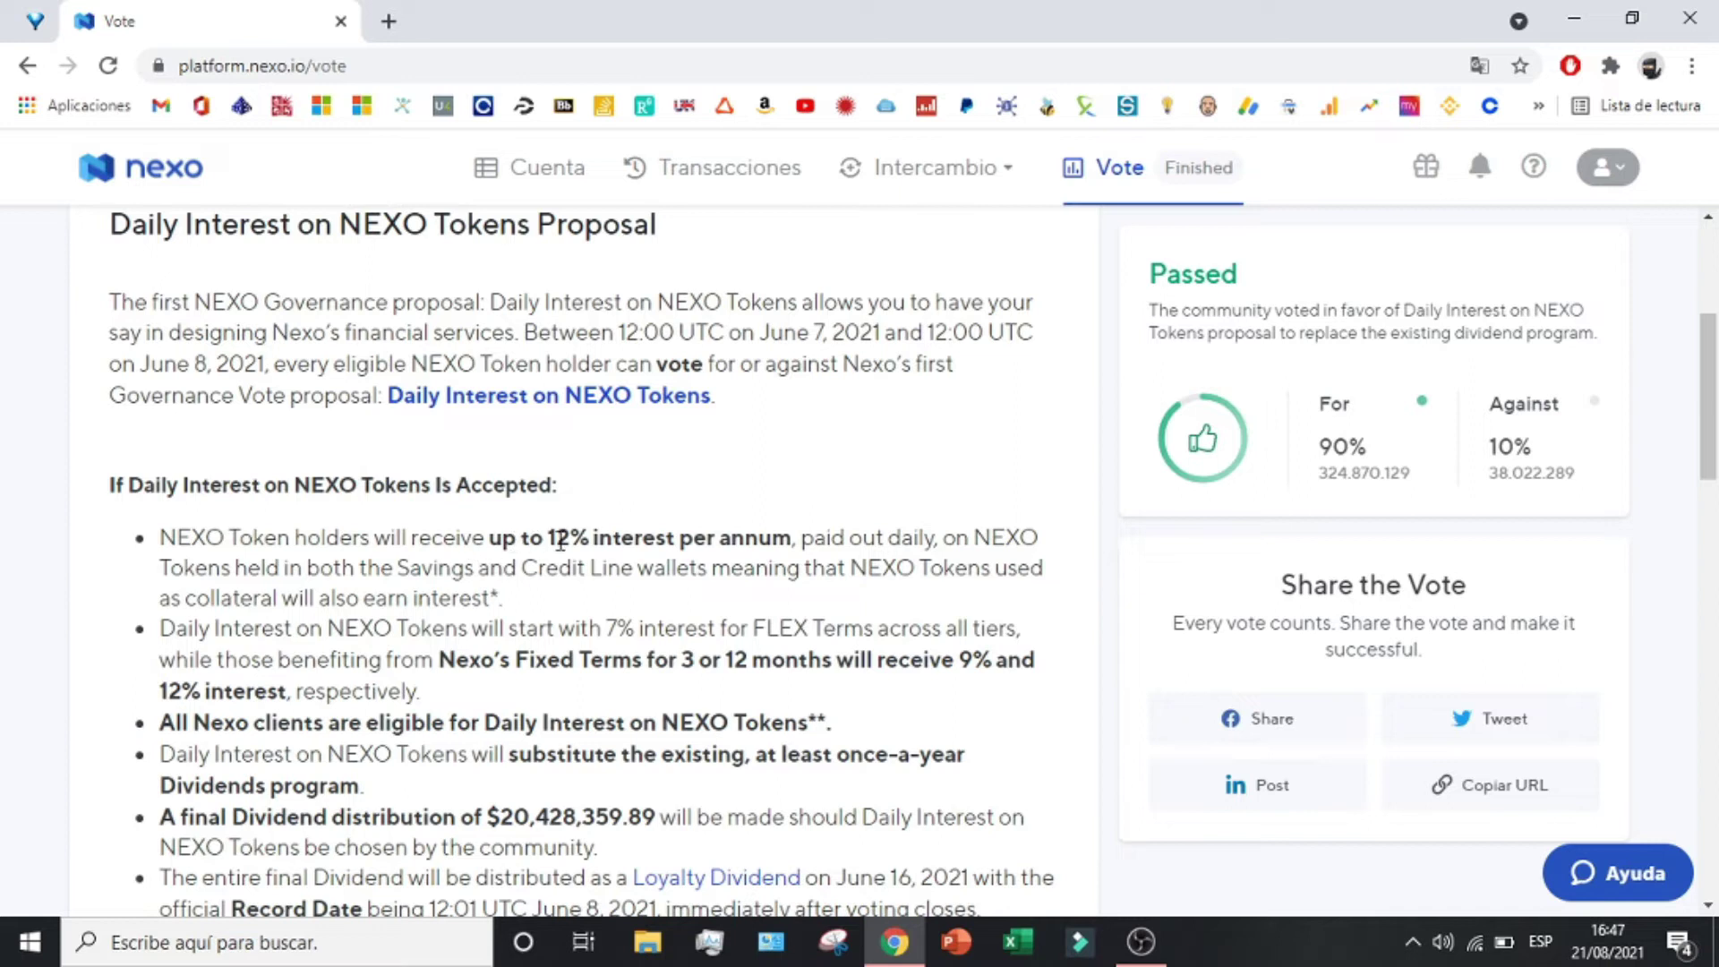
{"action": "left_click_drag", "start_coordinate": [666, 538], "coordinate": [714, 538]}
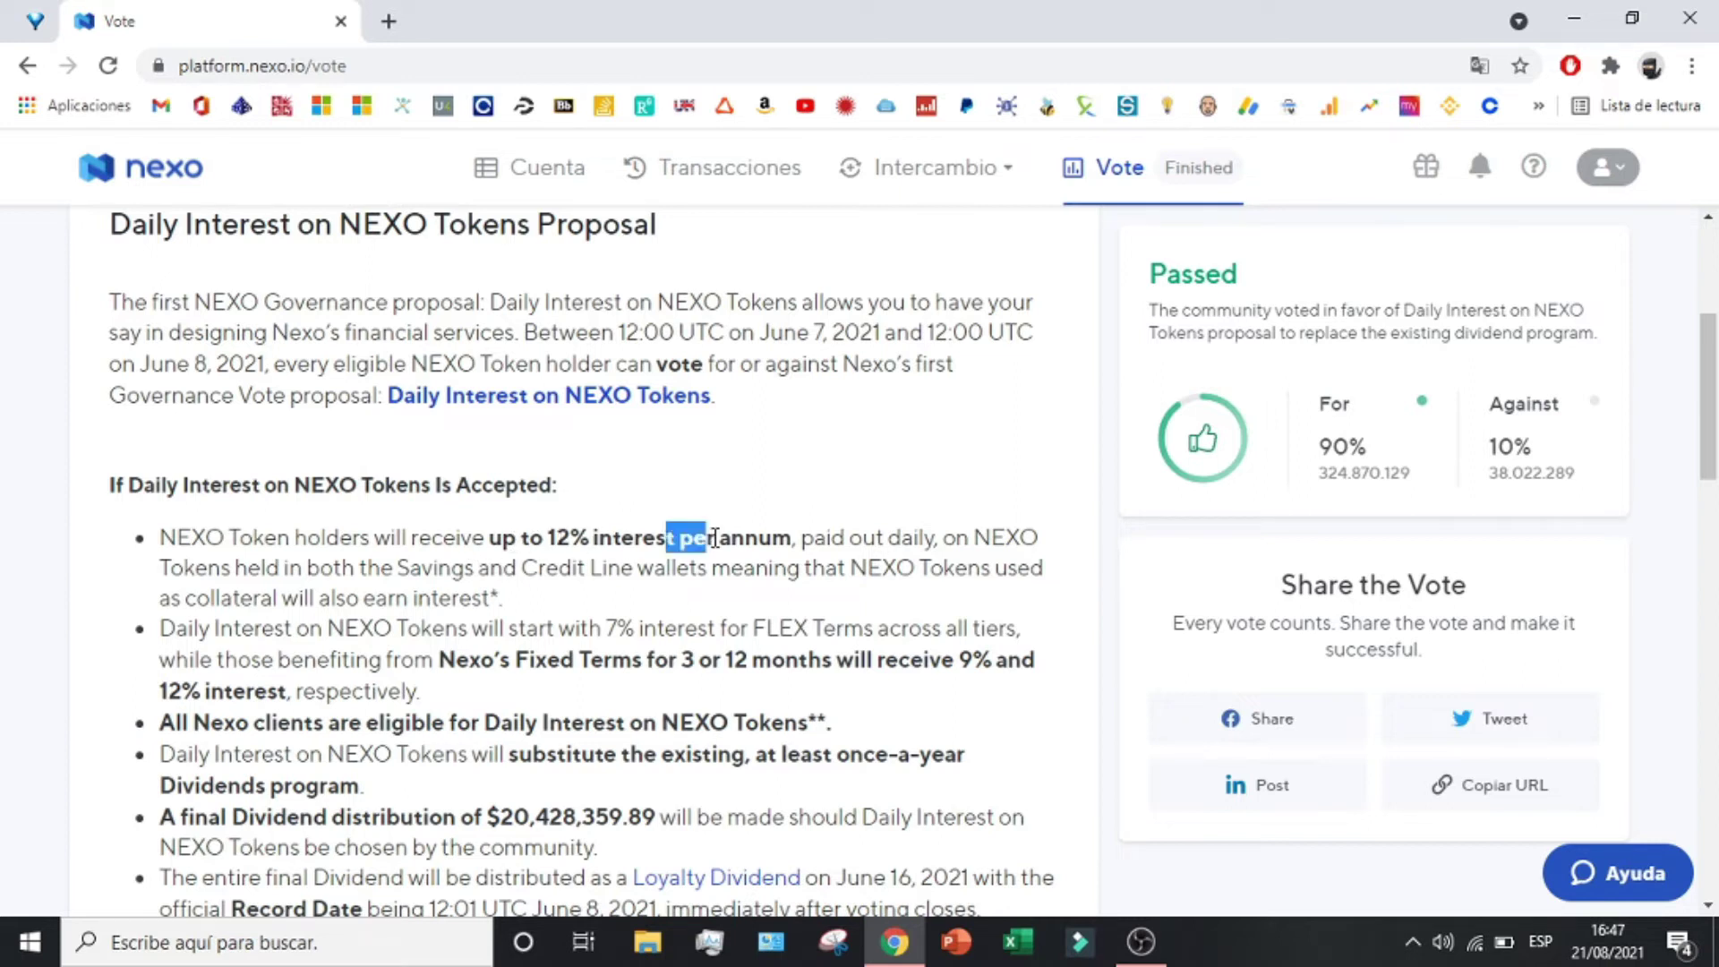
{"action": "left_click_drag", "start_coordinate": [862, 538], "coordinate": [951, 544]}
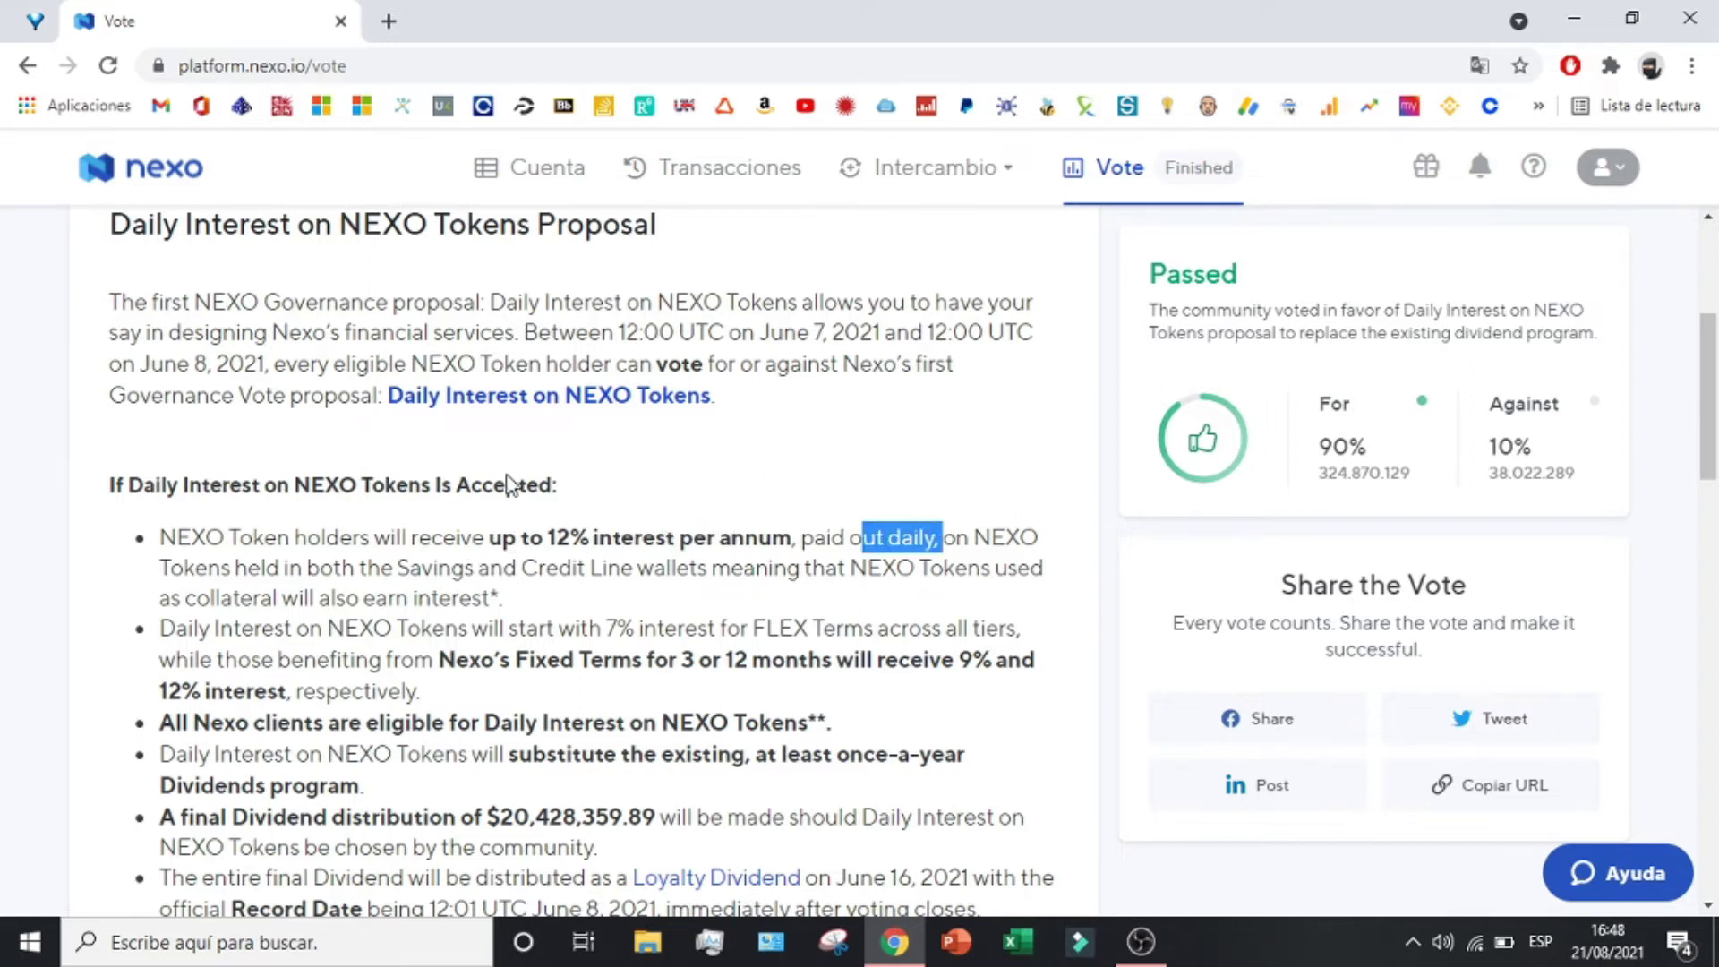
{"action": "scroll", "coordinate": [332, 636], "scroll_direction": "down", "scroll_amount": 3}
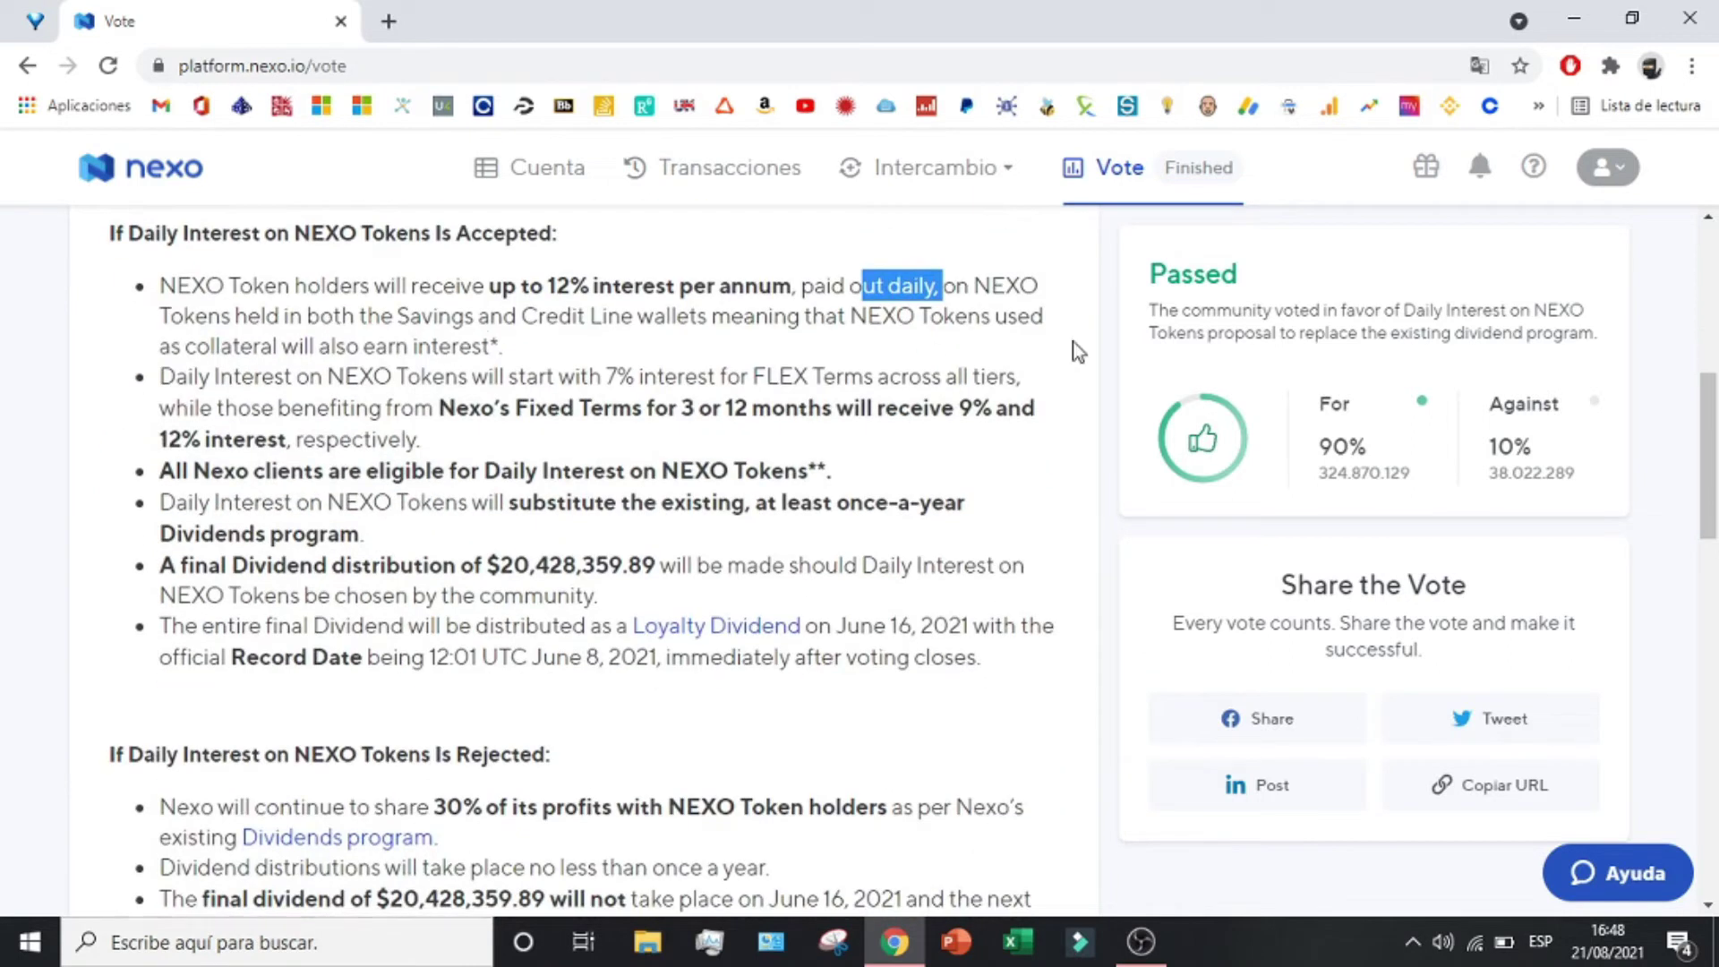
{"action": "left_click_drag", "start_coordinate": [1152, 272], "coordinate": [1216, 280]}
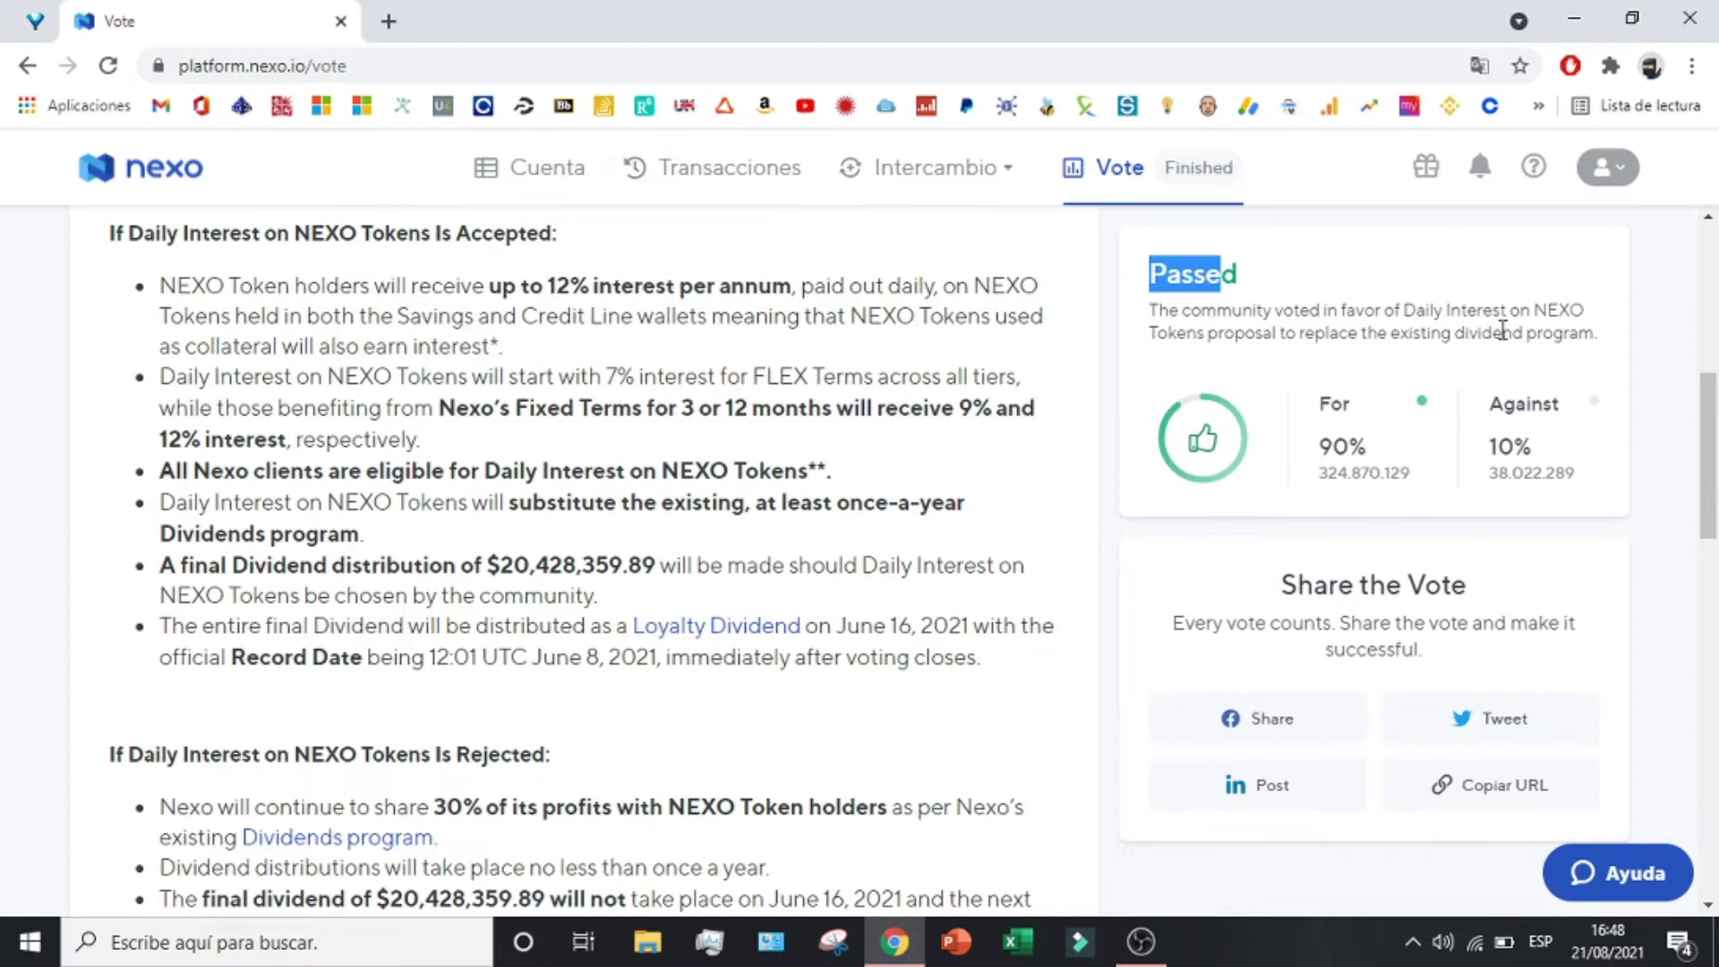
Step: Read the proposal's rejection terms, voting eligibility and voting details, and check the state of the vote
{"action": "scroll", "coordinate": [1298, 326], "scroll_direction": "up", "scroll_amount": 1}
{"action": "scroll", "coordinate": [835, 309], "scroll_direction": "down", "scroll_amount": 6}
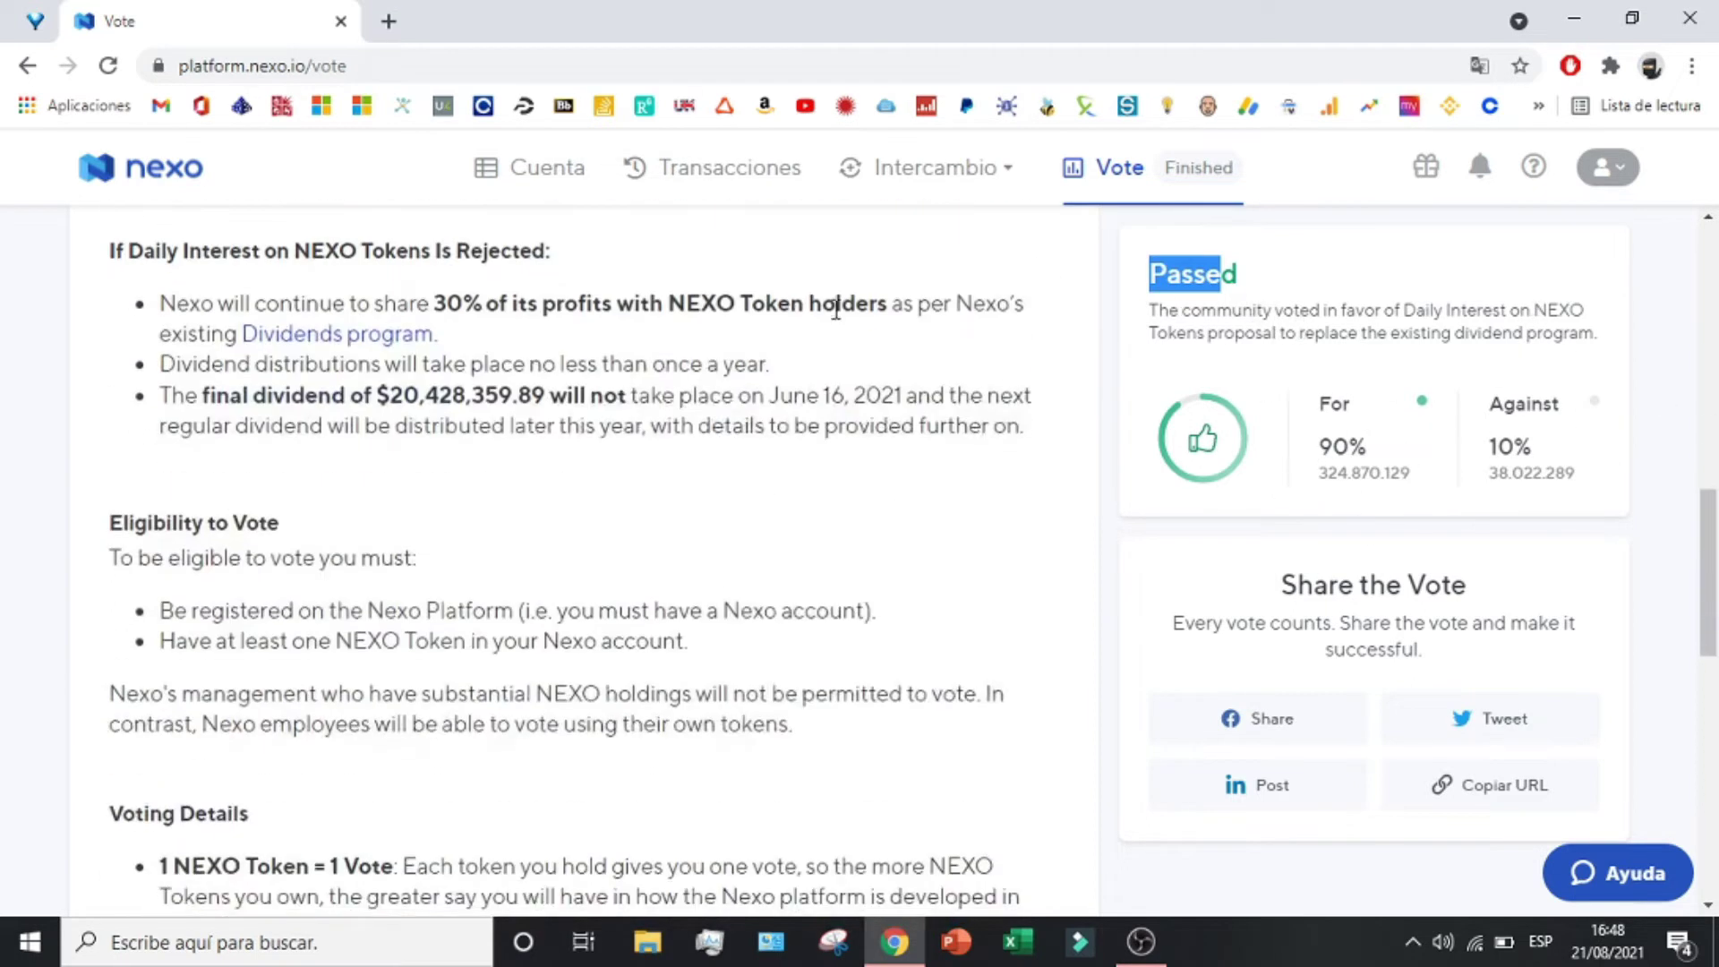
{"action": "scroll", "coordinate": [1339, 555], "scroll_direction": "down", "scroll_amount": 4}
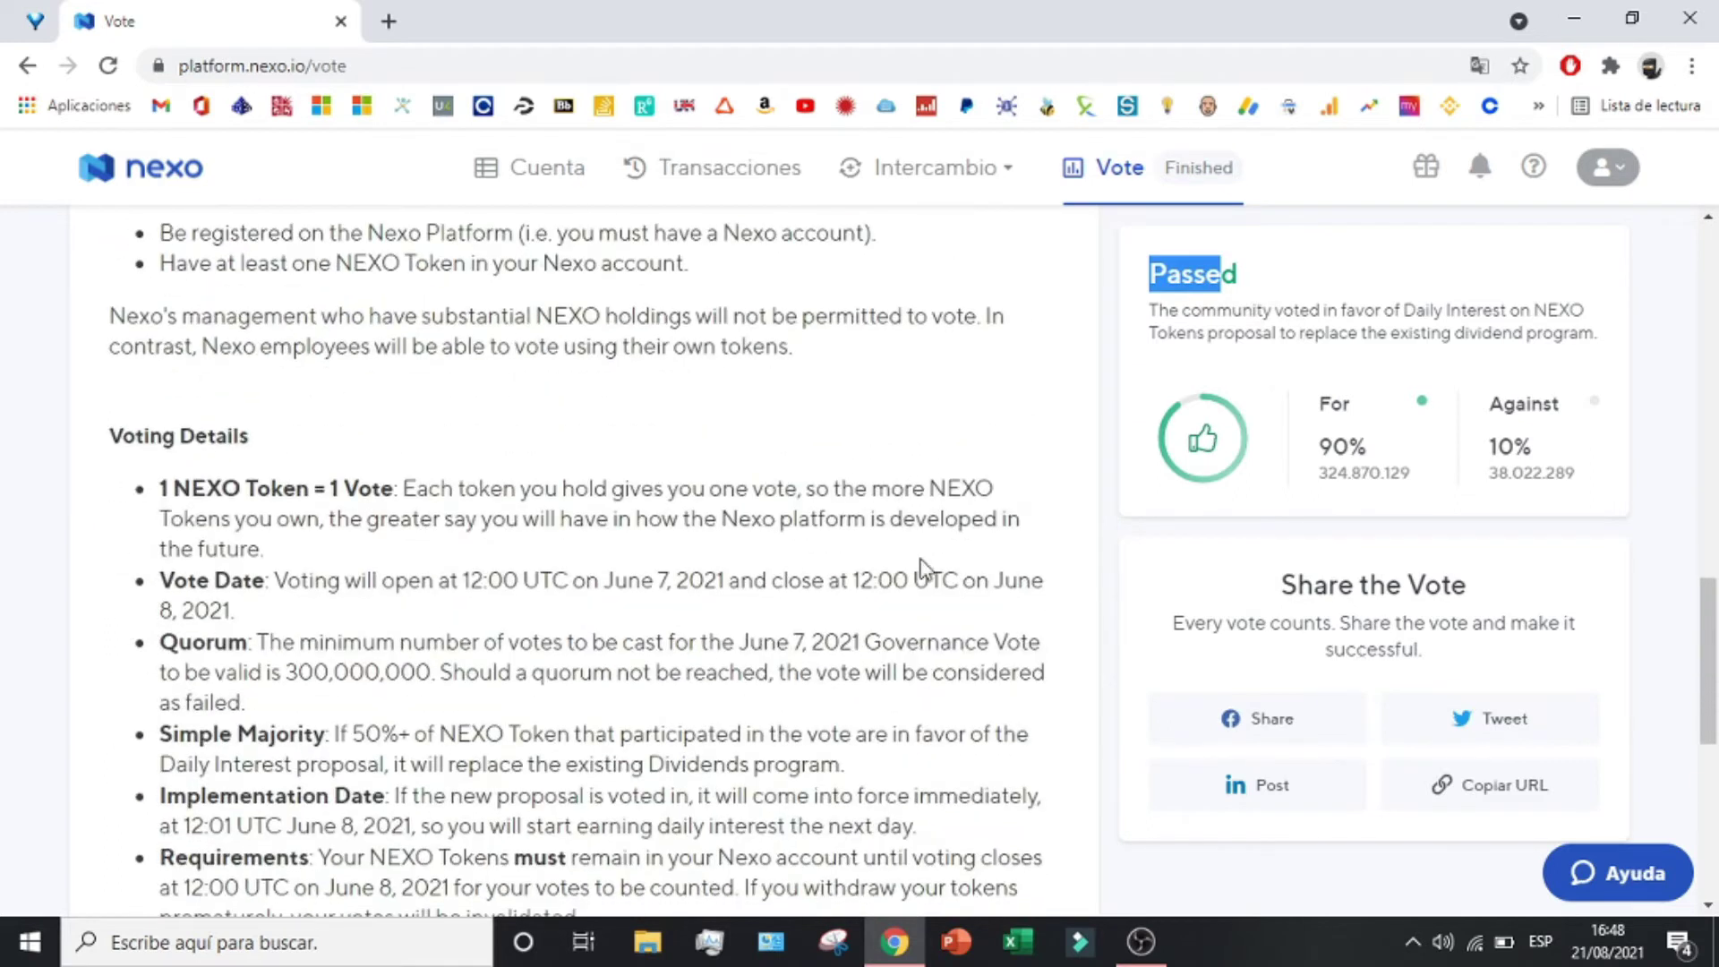
{"action": "scroll", "coordinate": [522, 606], "scroll_direction": "down", "scroll_amount": 1}
{"action": "scroll", "coordinate": [522, 606], "scroll_direction": "up", "scroll_amount": 12}
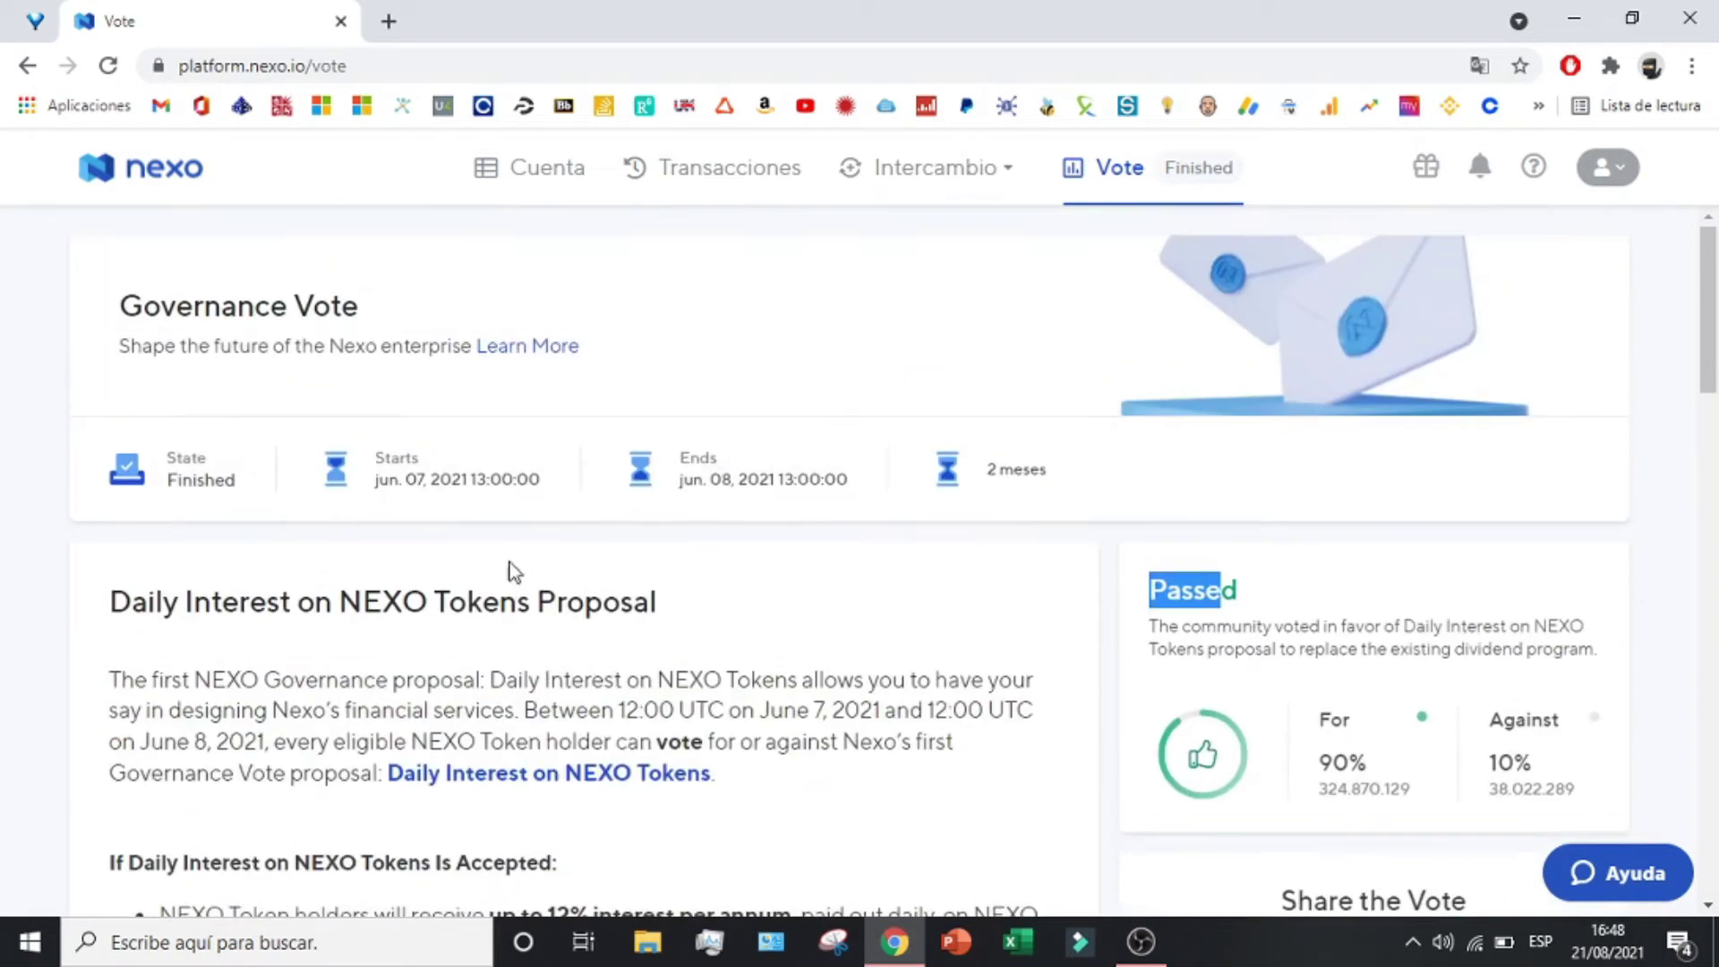
{"action": "left_click", "coordinate": [188, 463]}
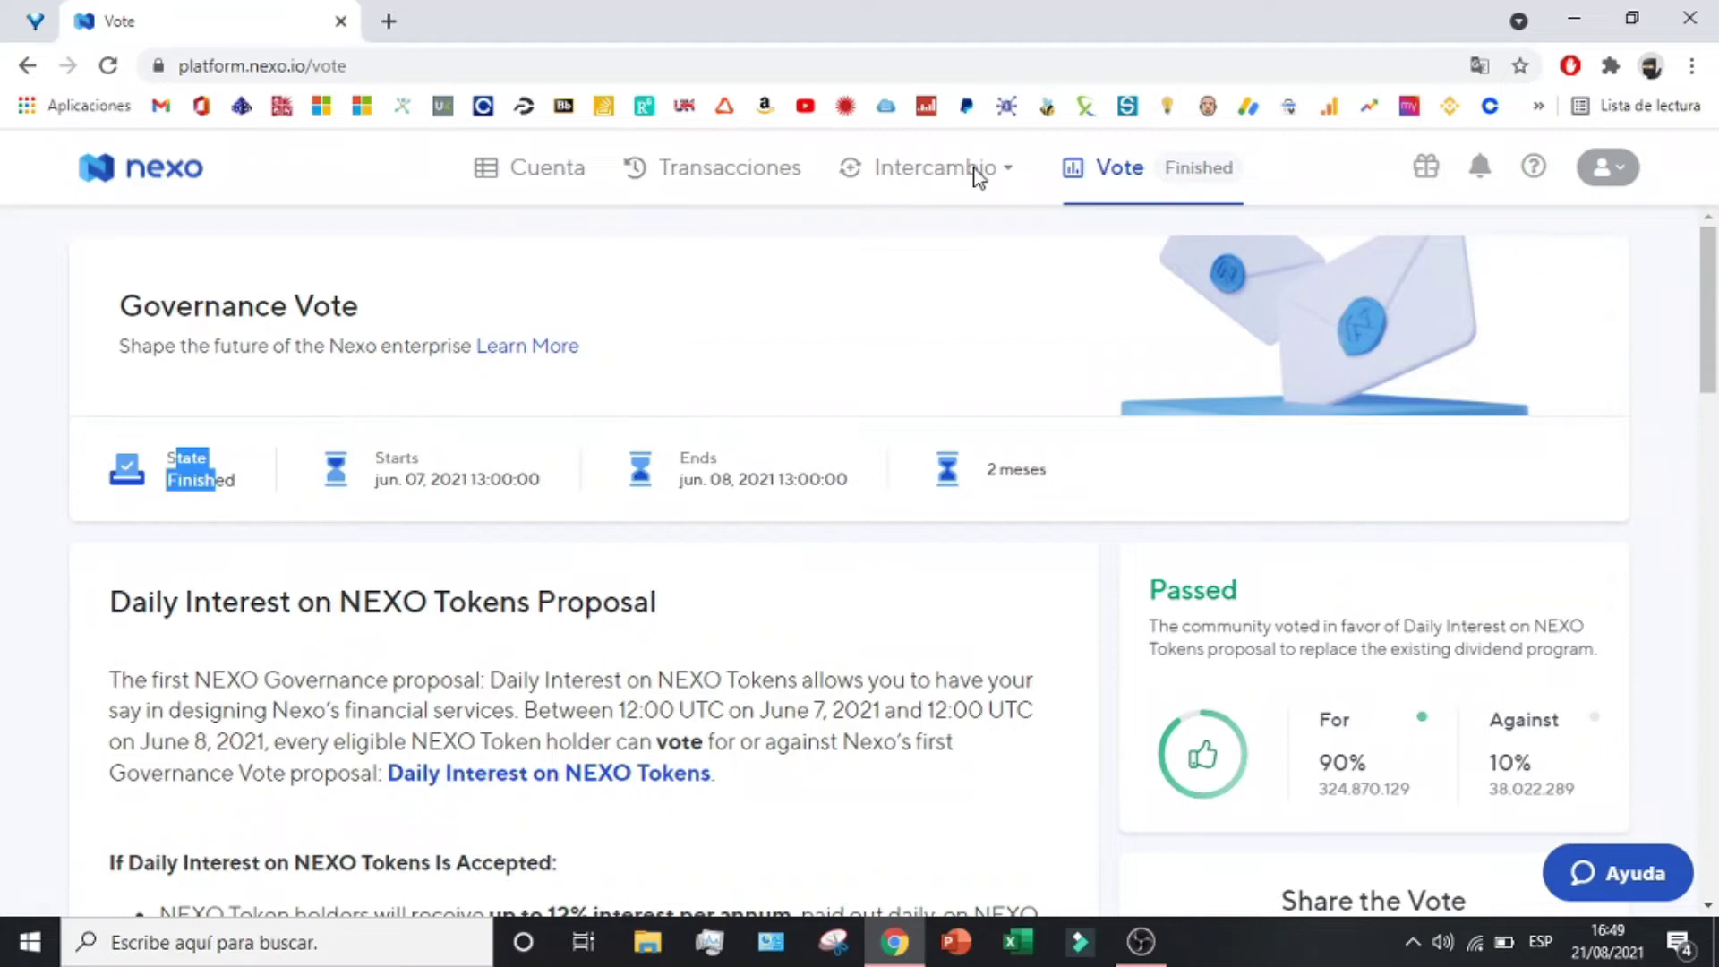
Step: Look through the exchange options for buying and selling cryptocurrencies, and examine the Ether-to-Bitcoin swap form
{"action": "left_click", "coordinate": [985, 181]}
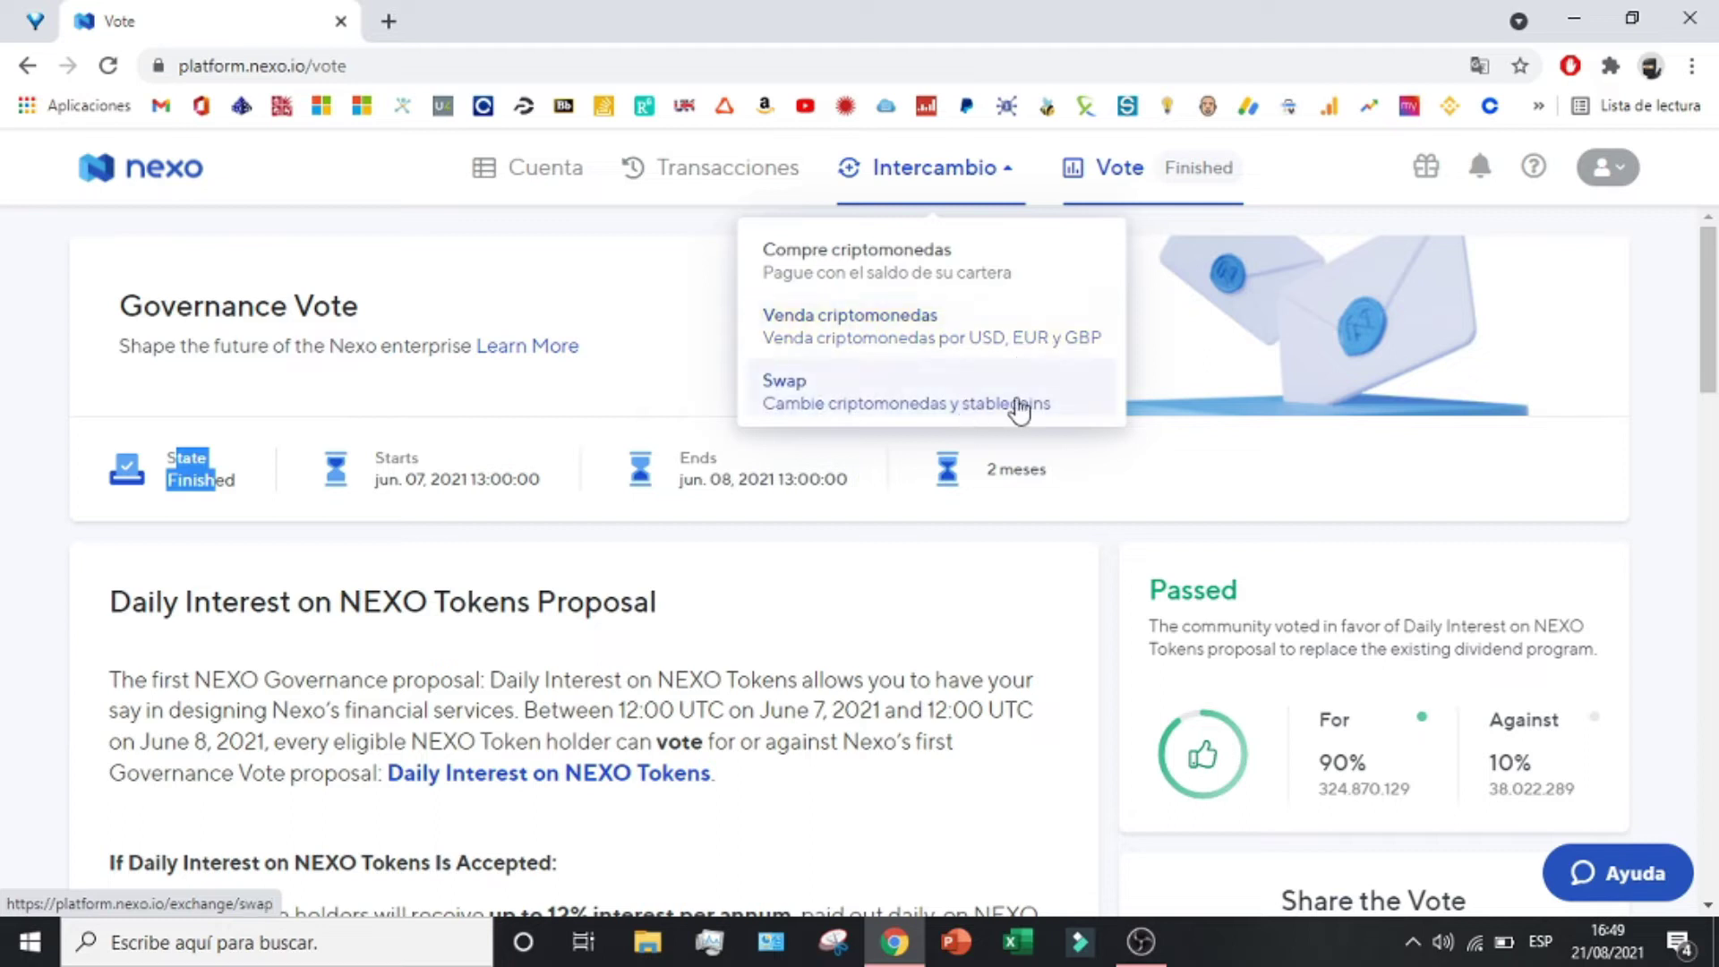
{"action": "left_click", "coordinate": [919, 265]}
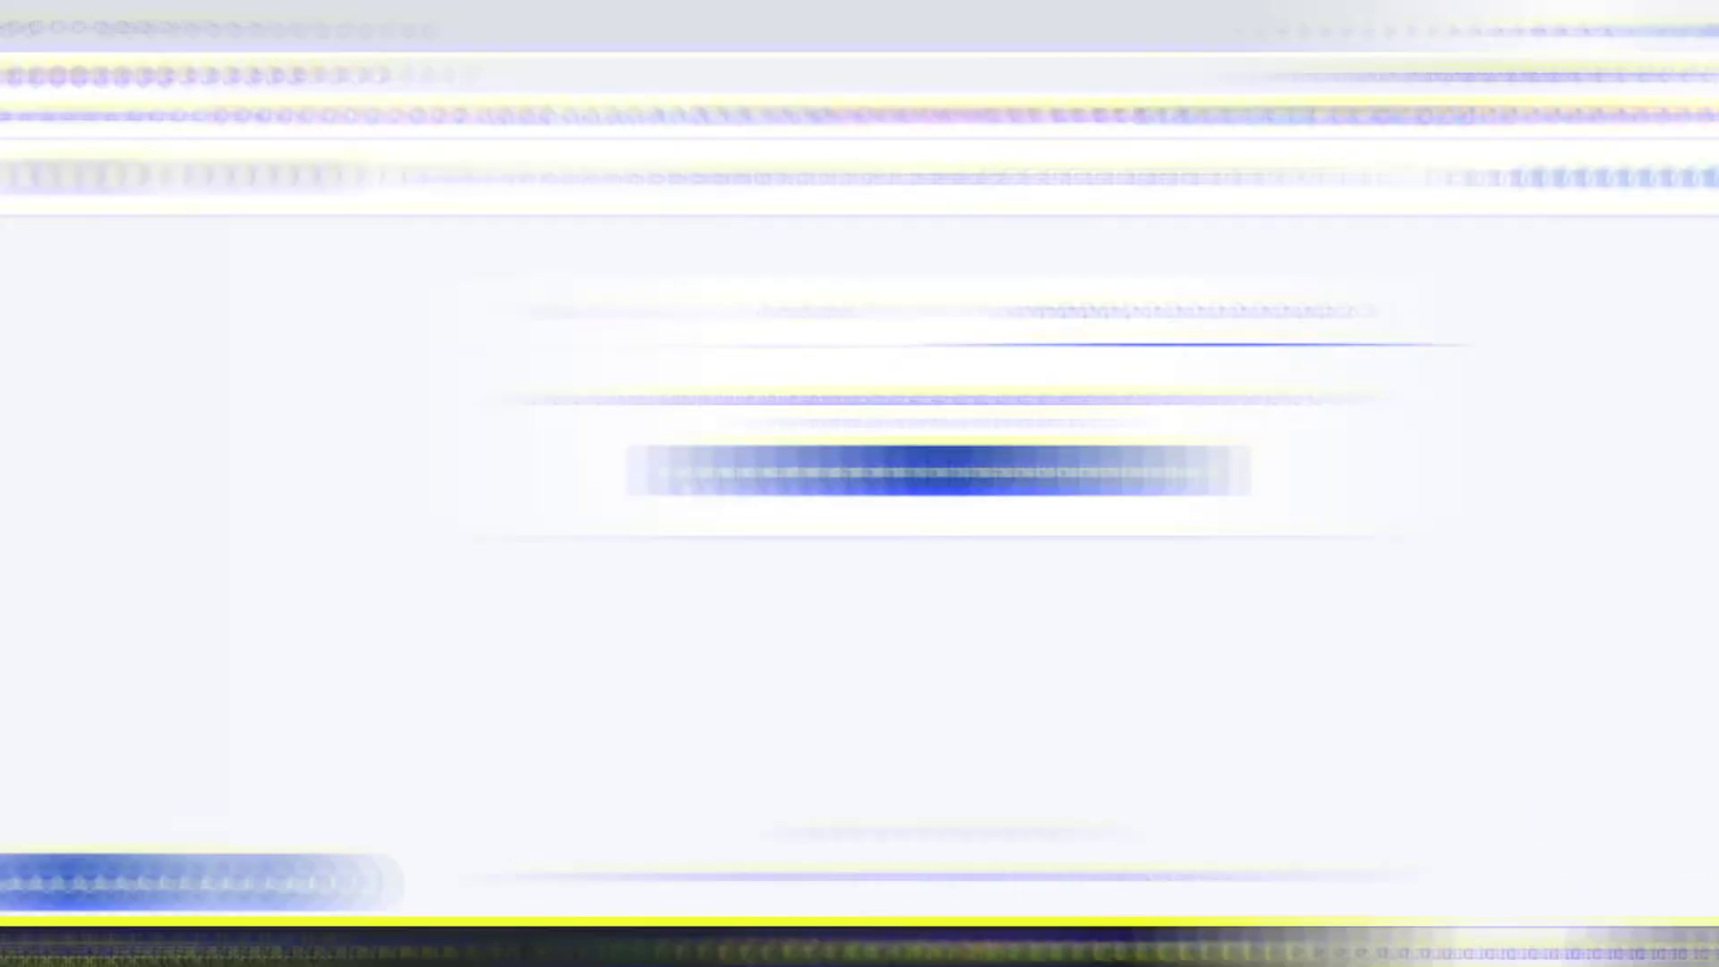
{"action": "left_click", "coordinate": [833, 318]}
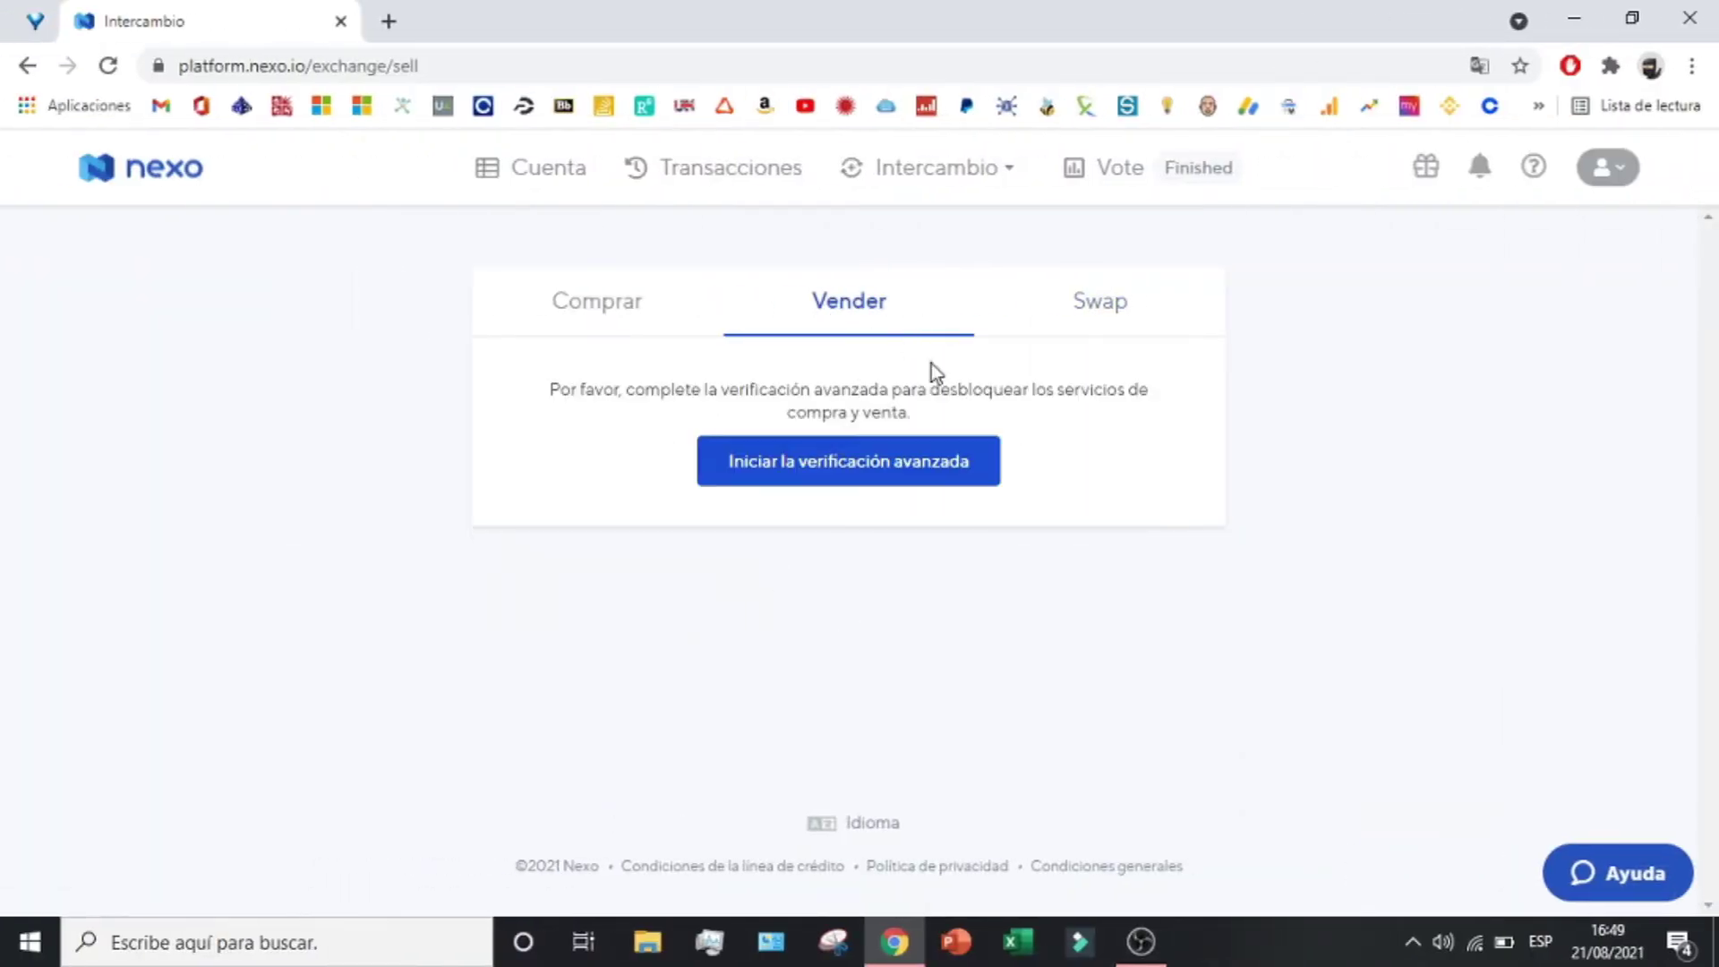
{"action": "left_click", "coordinate": [1099, 304]}
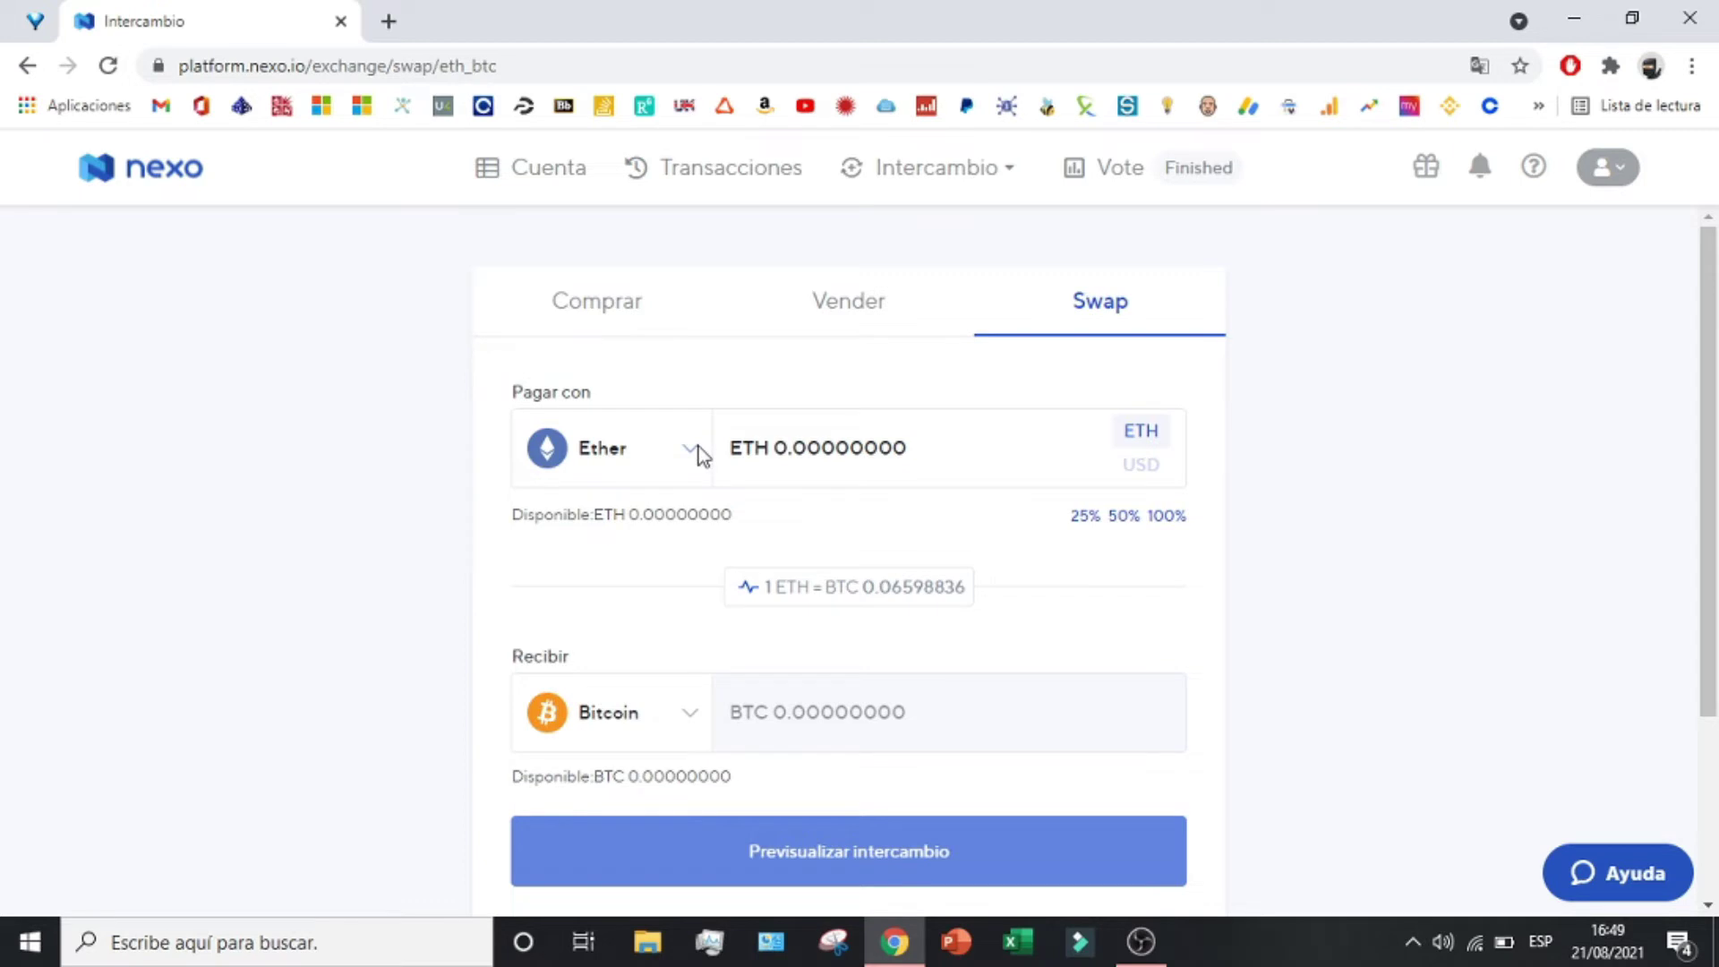
{"action": "scroll", "coordinate": [918, 562], "scroll_direction": "down", "scroll_amount": 2}
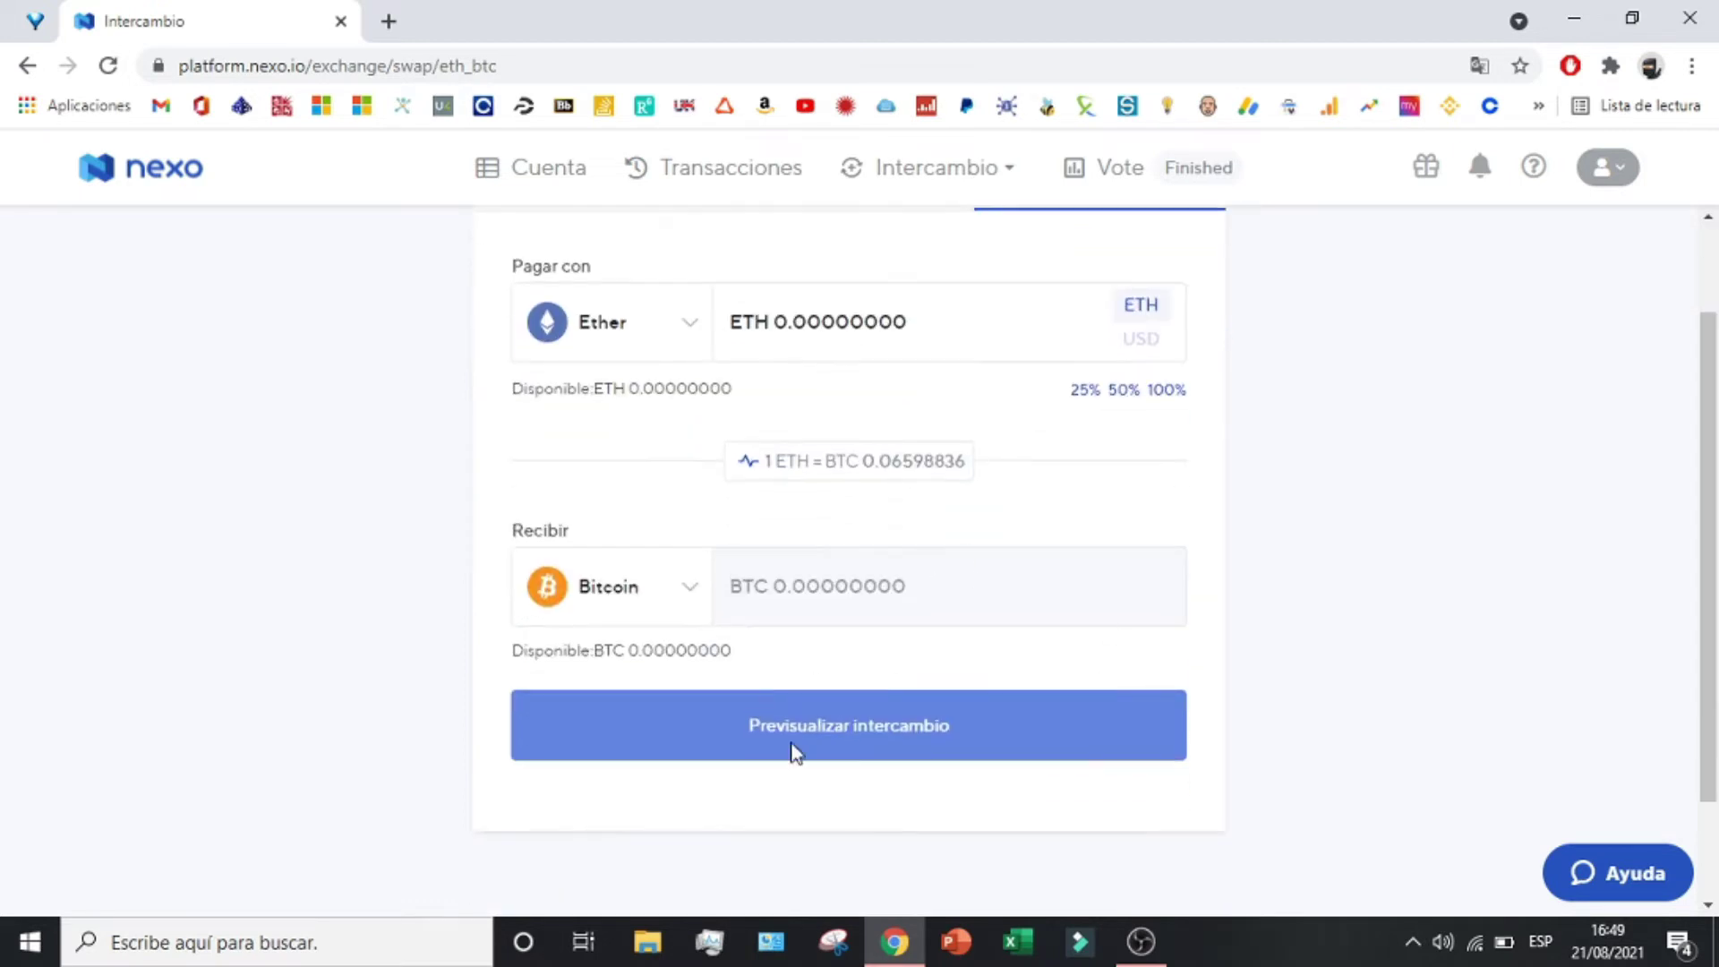
{"action": "scroll", "coordinate": [984, 698], "scroll_direction": "up", "scroll_amount": 2}
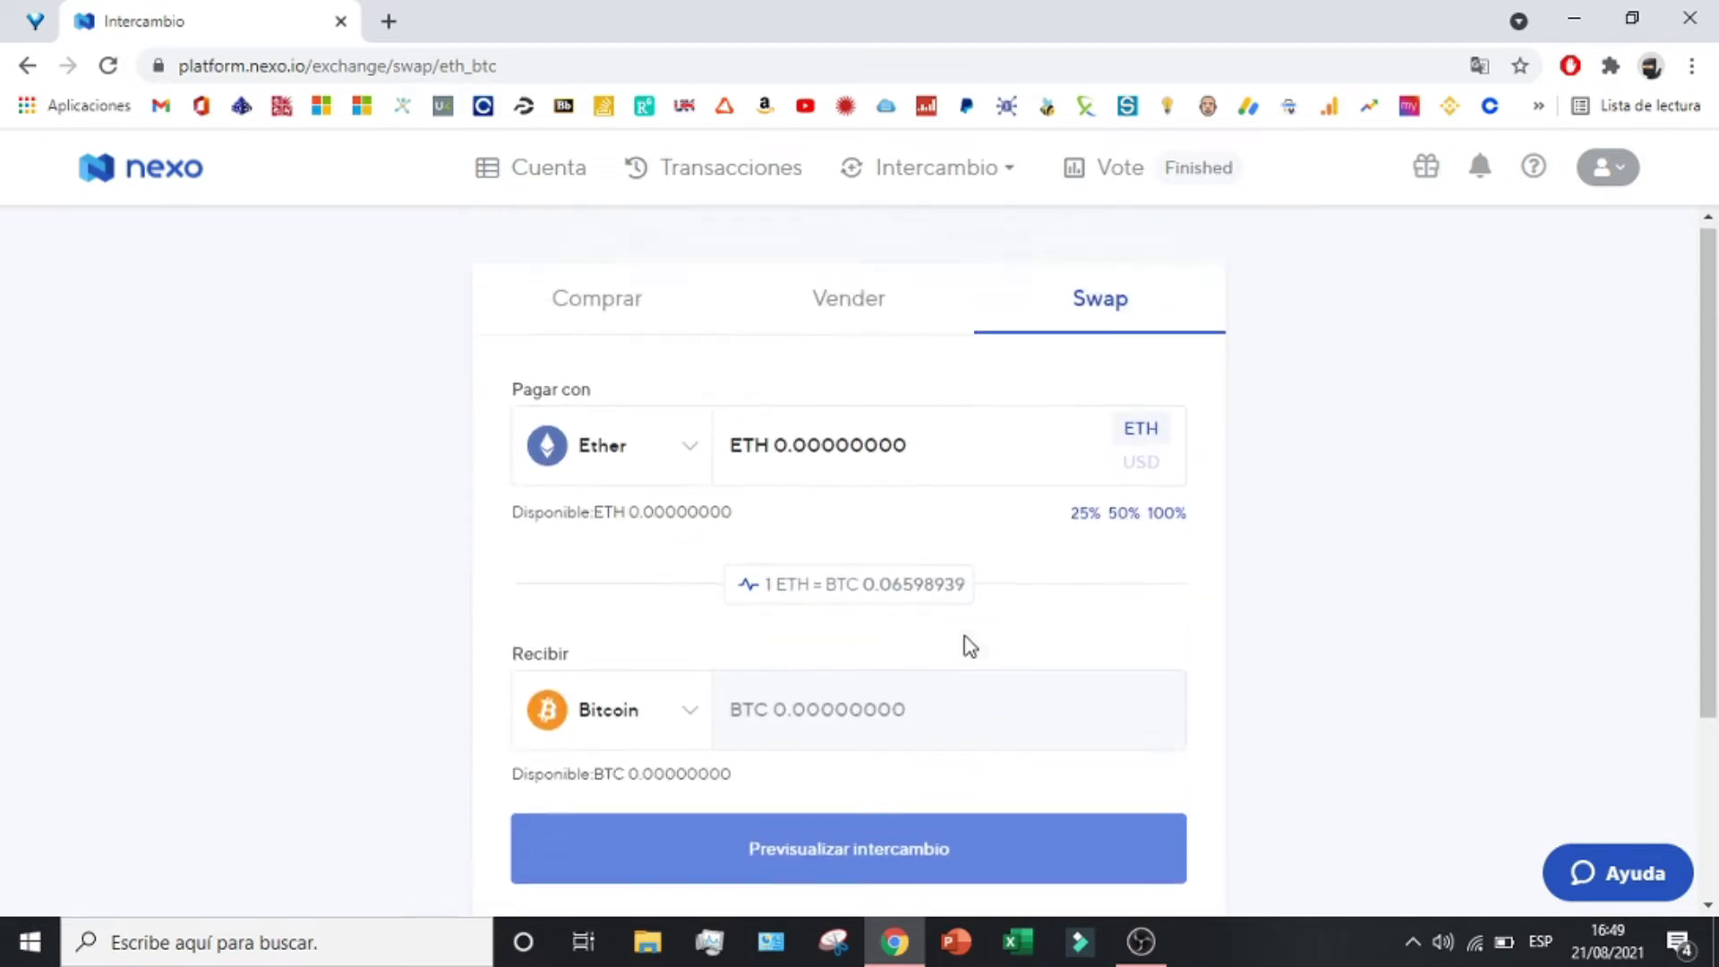
Step: Start the advanced verification from the cryptocurrency purchase page and check the status of the request
{"action": "left_click", "coordinate": [954, 249]}
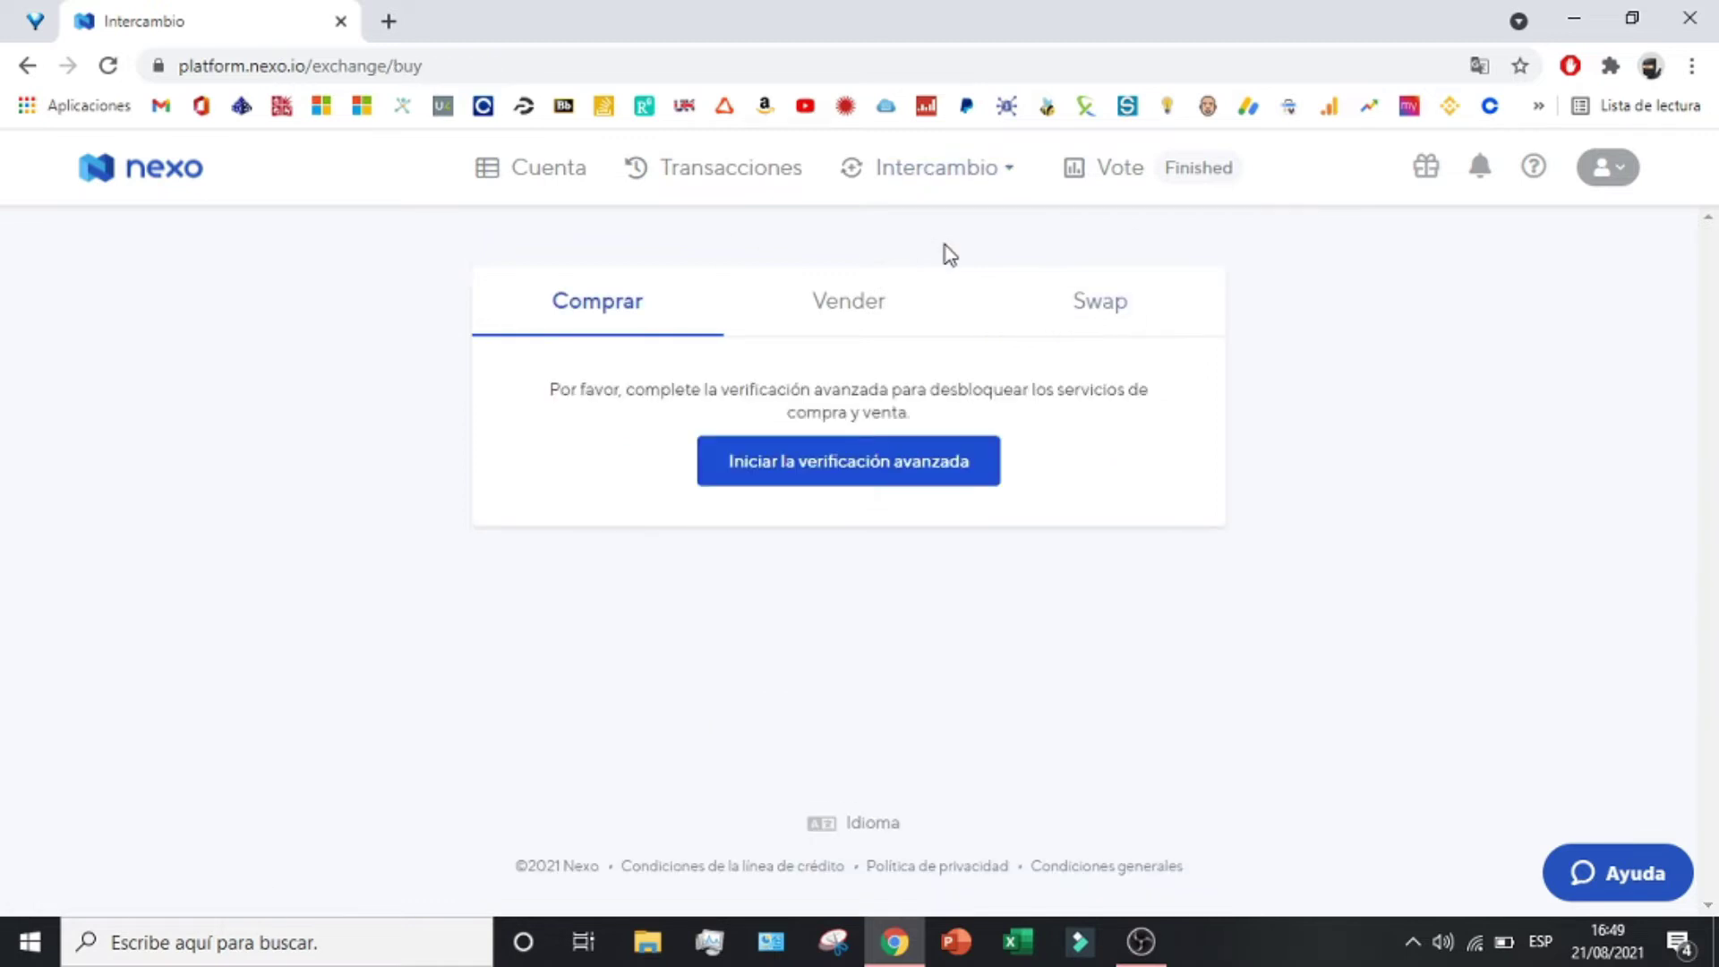
{"action": "left_click", "coordinate": [910, 466]}
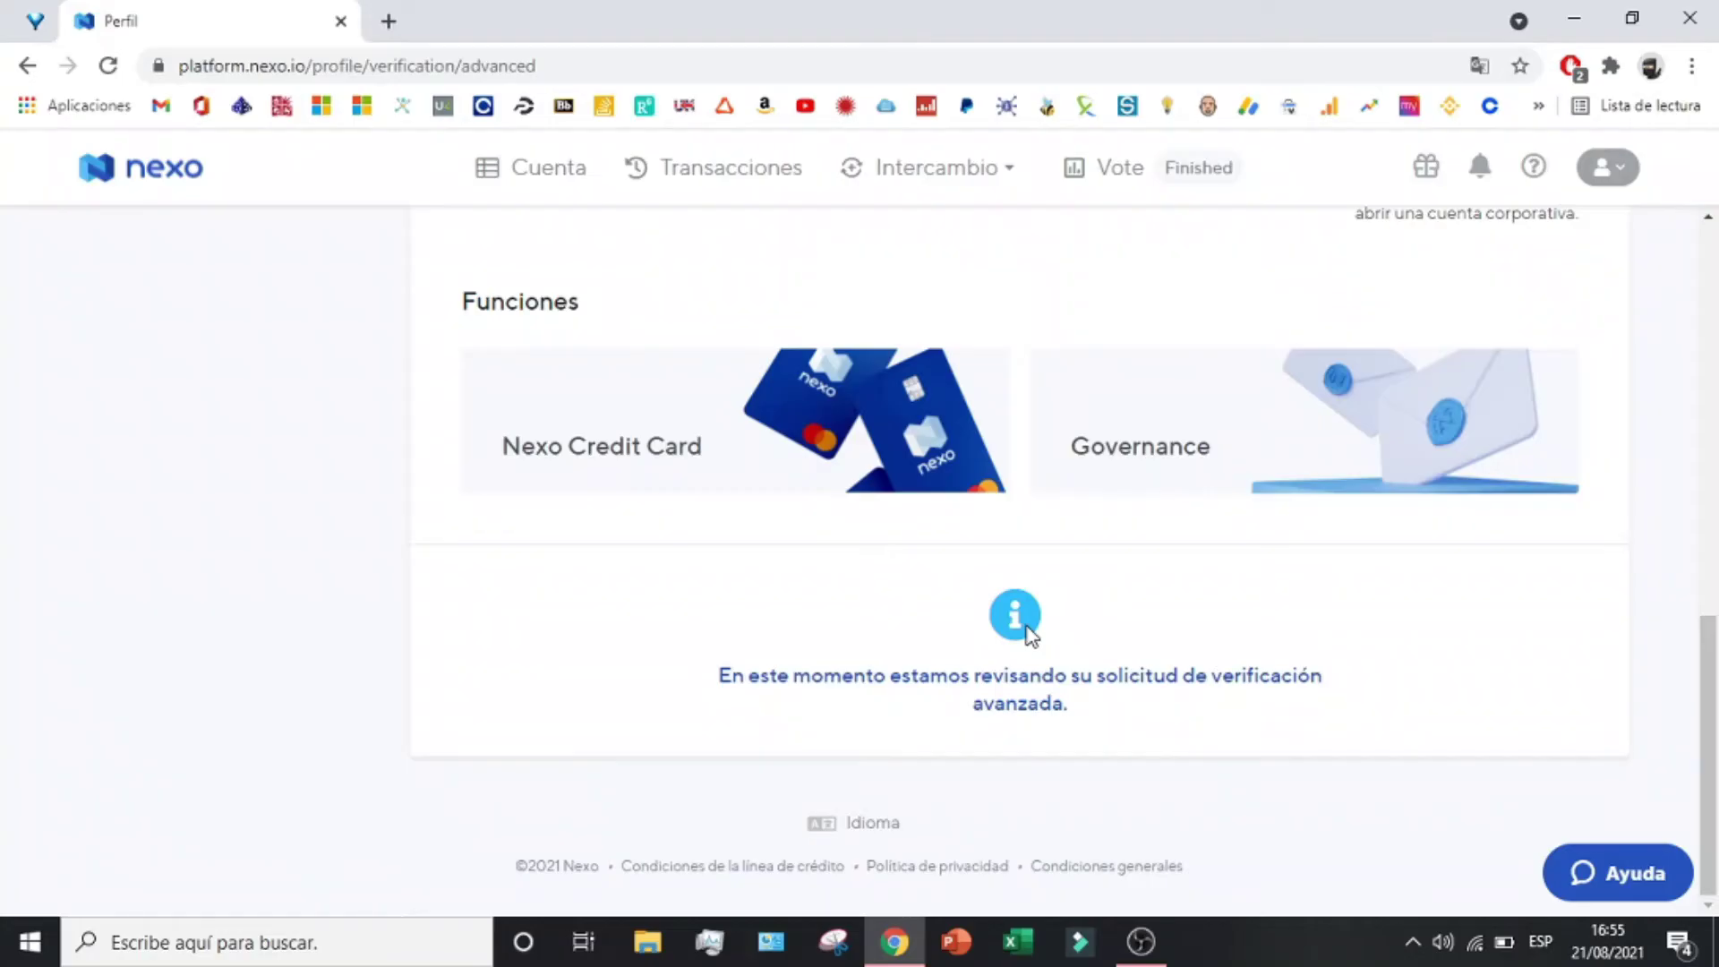
{"action": "left_click_drag", "start_coordinate": [841, 679], "coordinate": [1292, 678]}
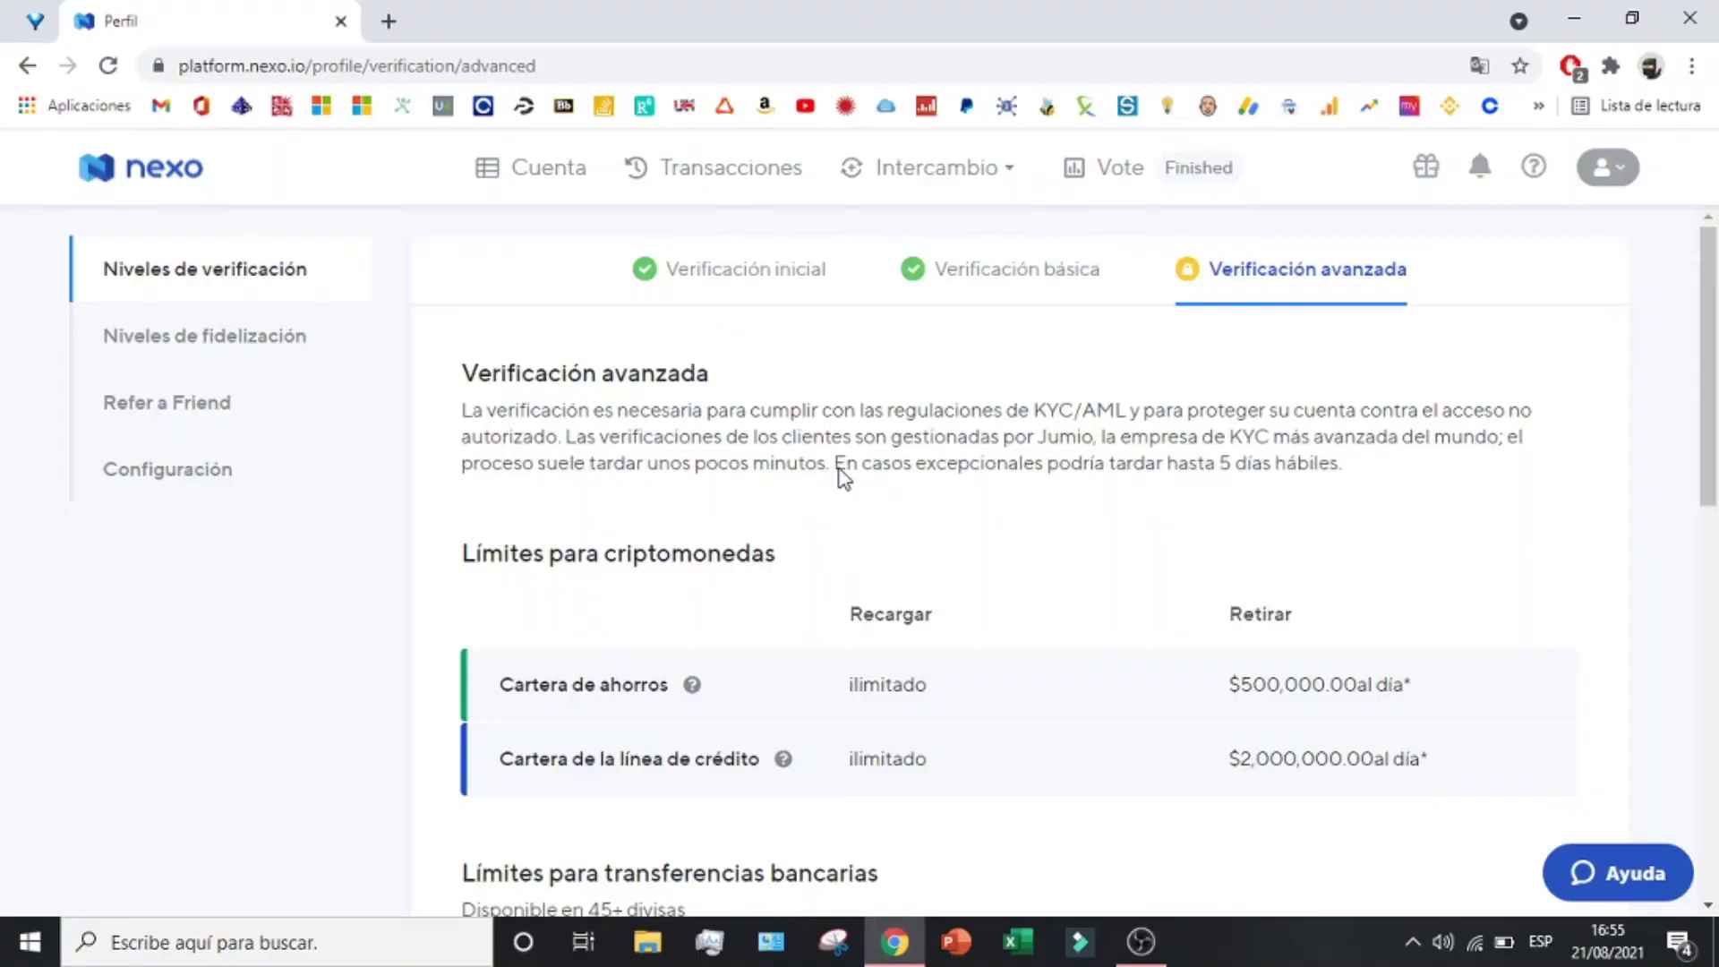
Step: Open the transaction history and review the available transaction type and asset filters
{"action": "left_click", "coordinate": [764, 173]}
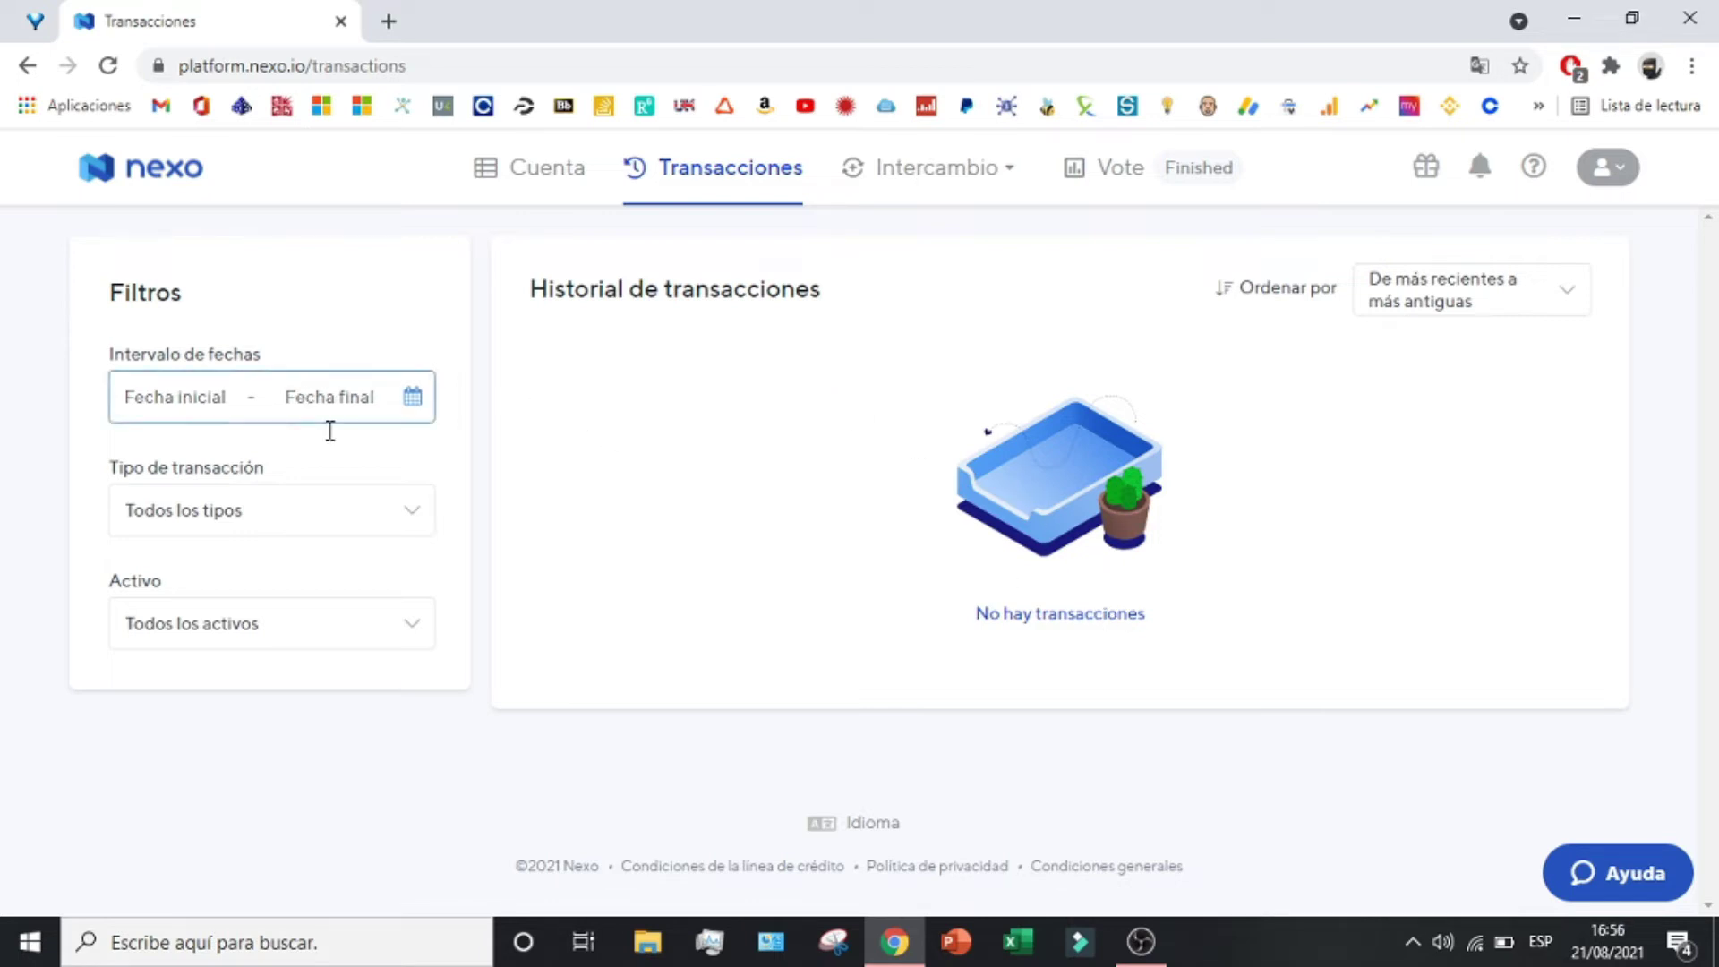
{"action": "left_click", "coordinate": [260, 508]}
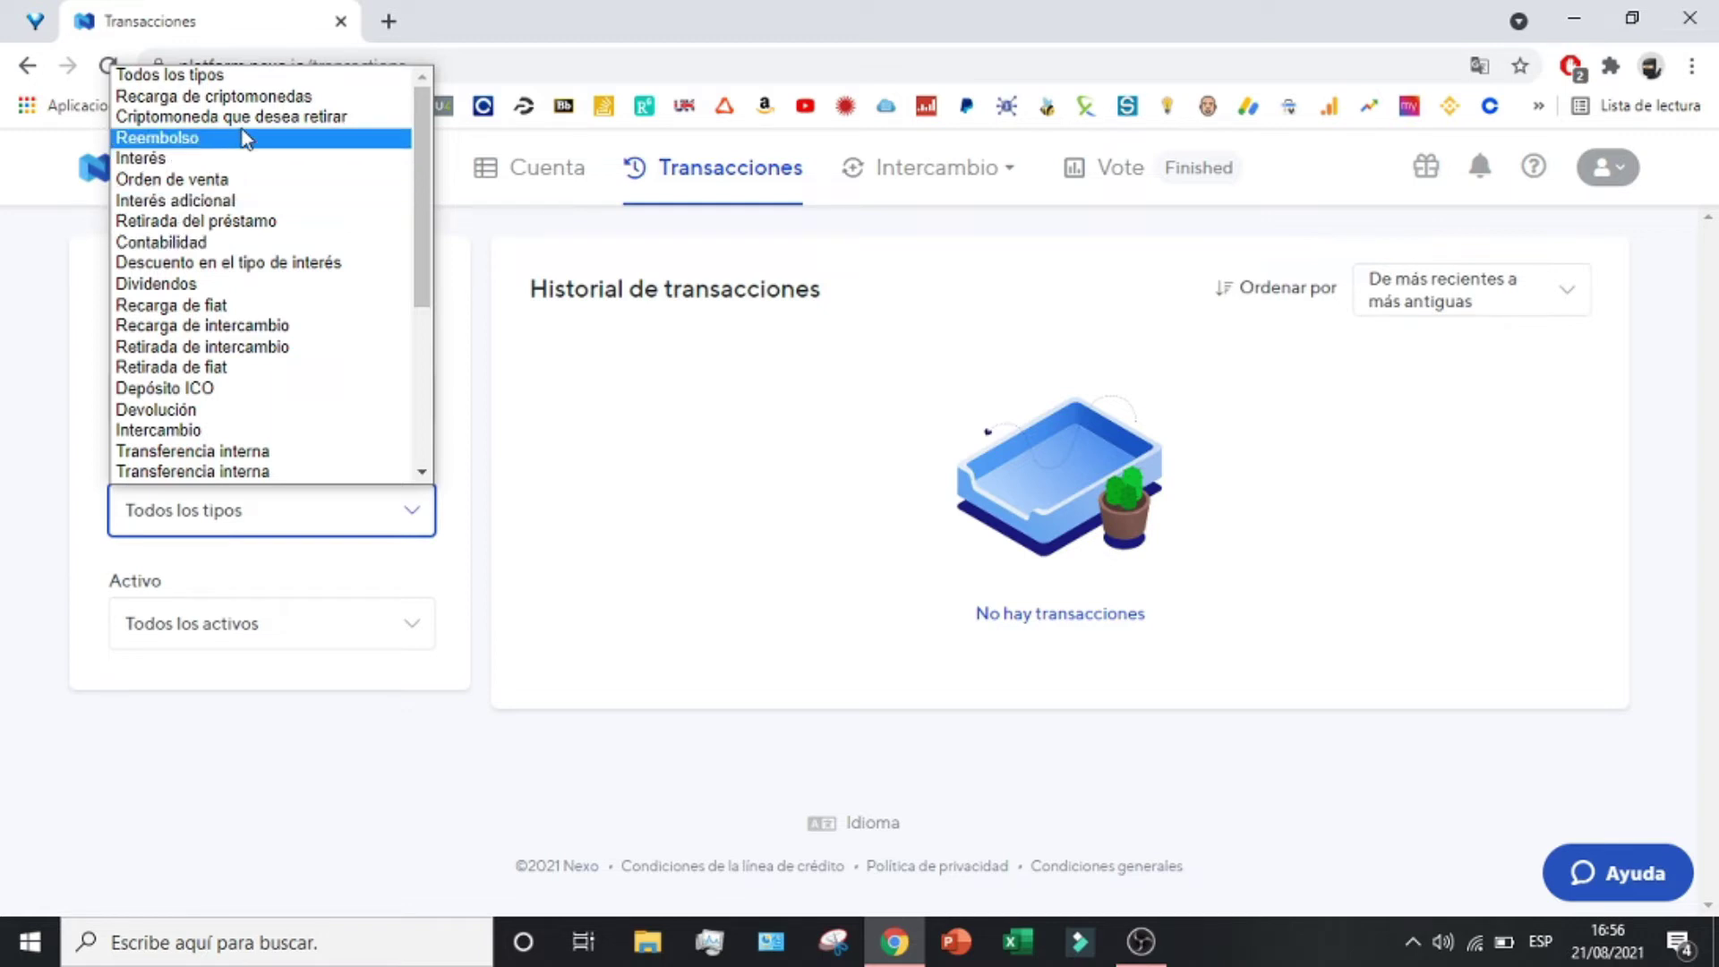
{"action": "left_click", "coordinate": [680, 618]}
{"action": "left_click", "coordinate": [395, 641]}
{"action": "scroll", "coordinate": [376, 591], "scroll_direction": "down", "scroll_amount": 1}
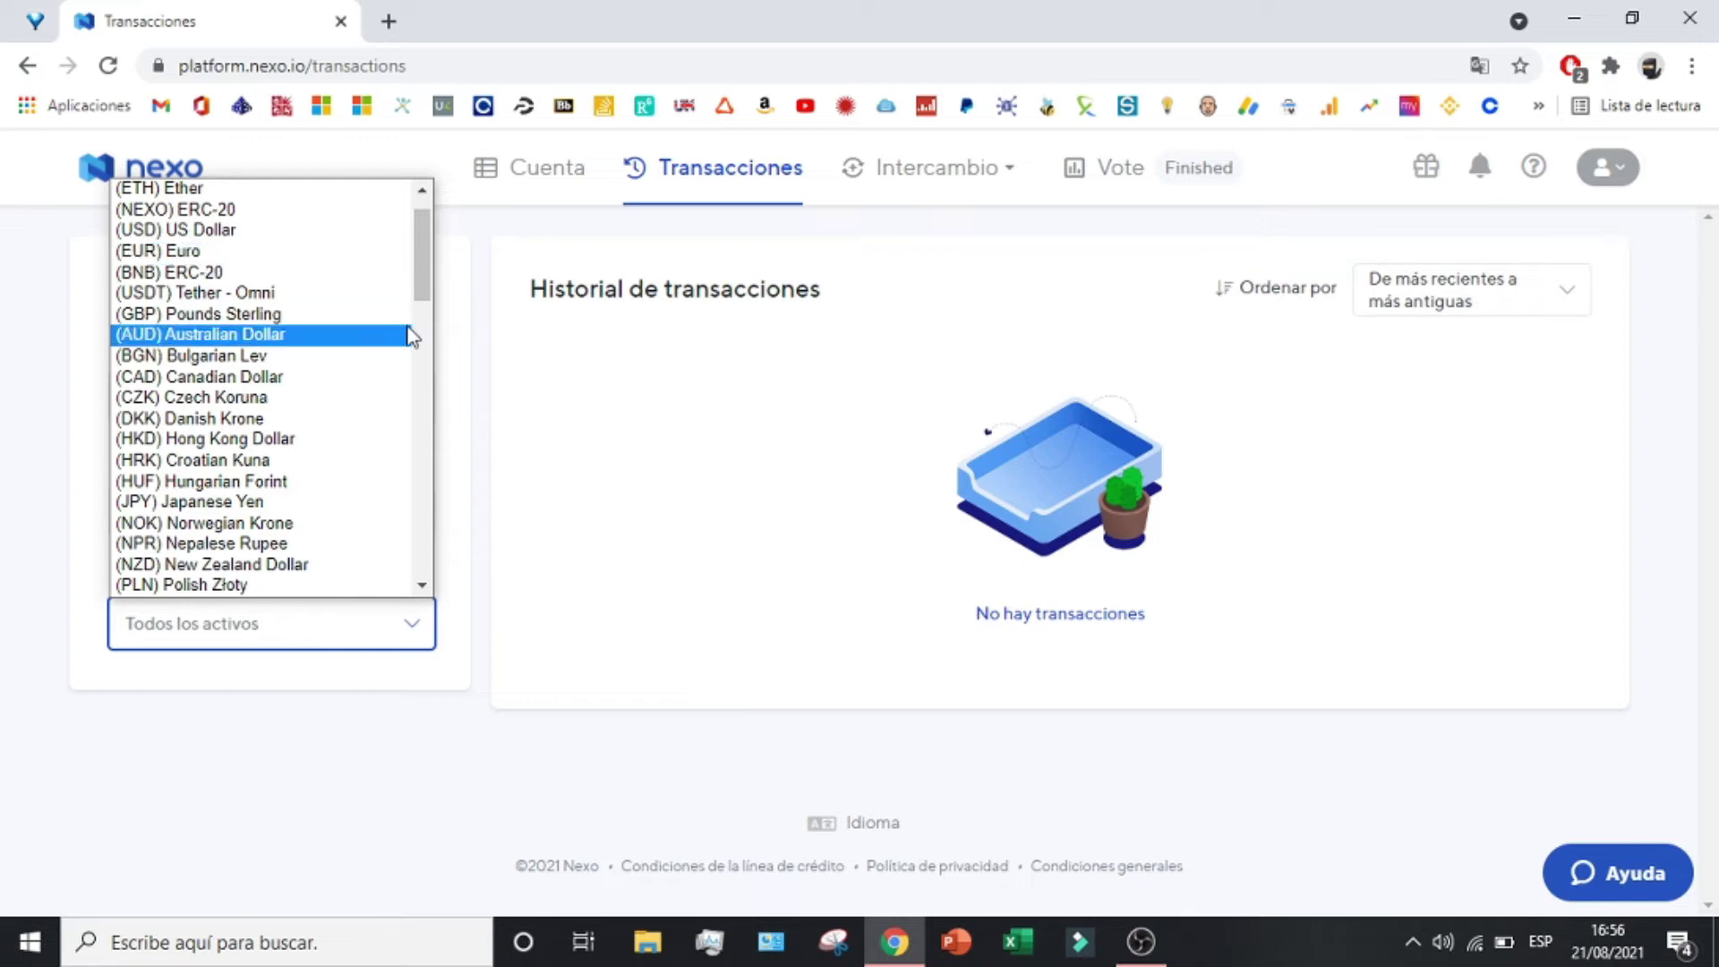
{"action": "left_click", "coordinate": [954, 427]}
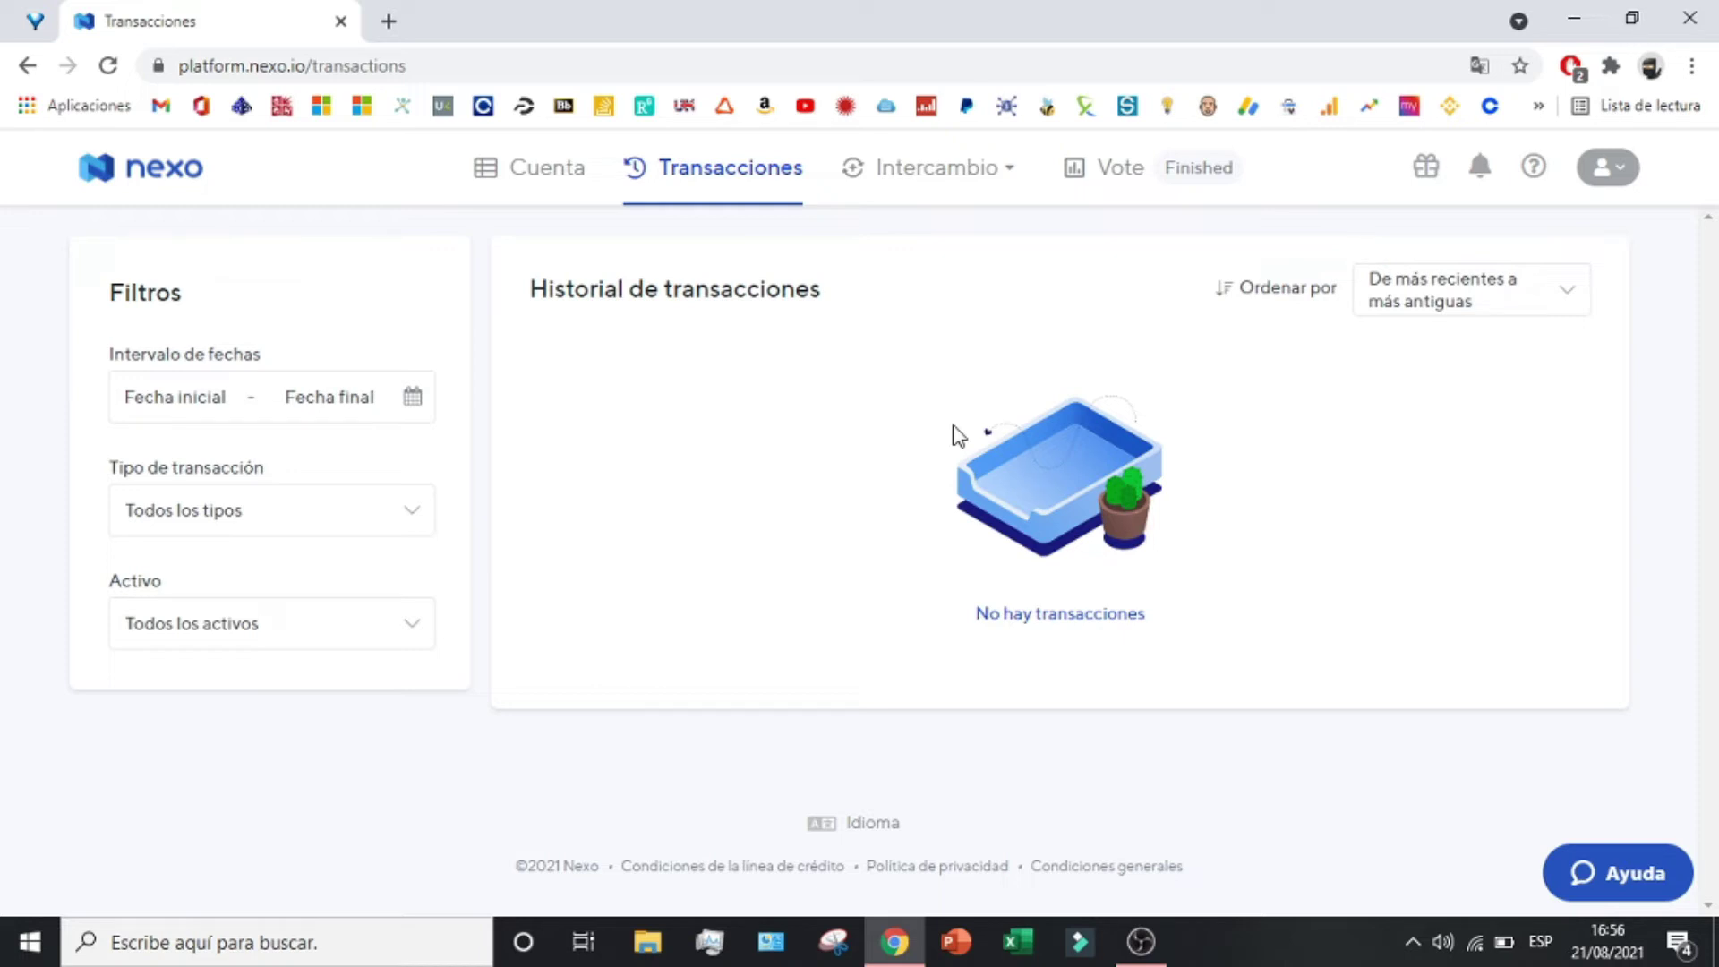
Step: Open the account overview and review the wallet balance, credit line, interest earned, loyalty level and loan and exchange options
{"action": "left_click", "coordinate": [547, 188]}
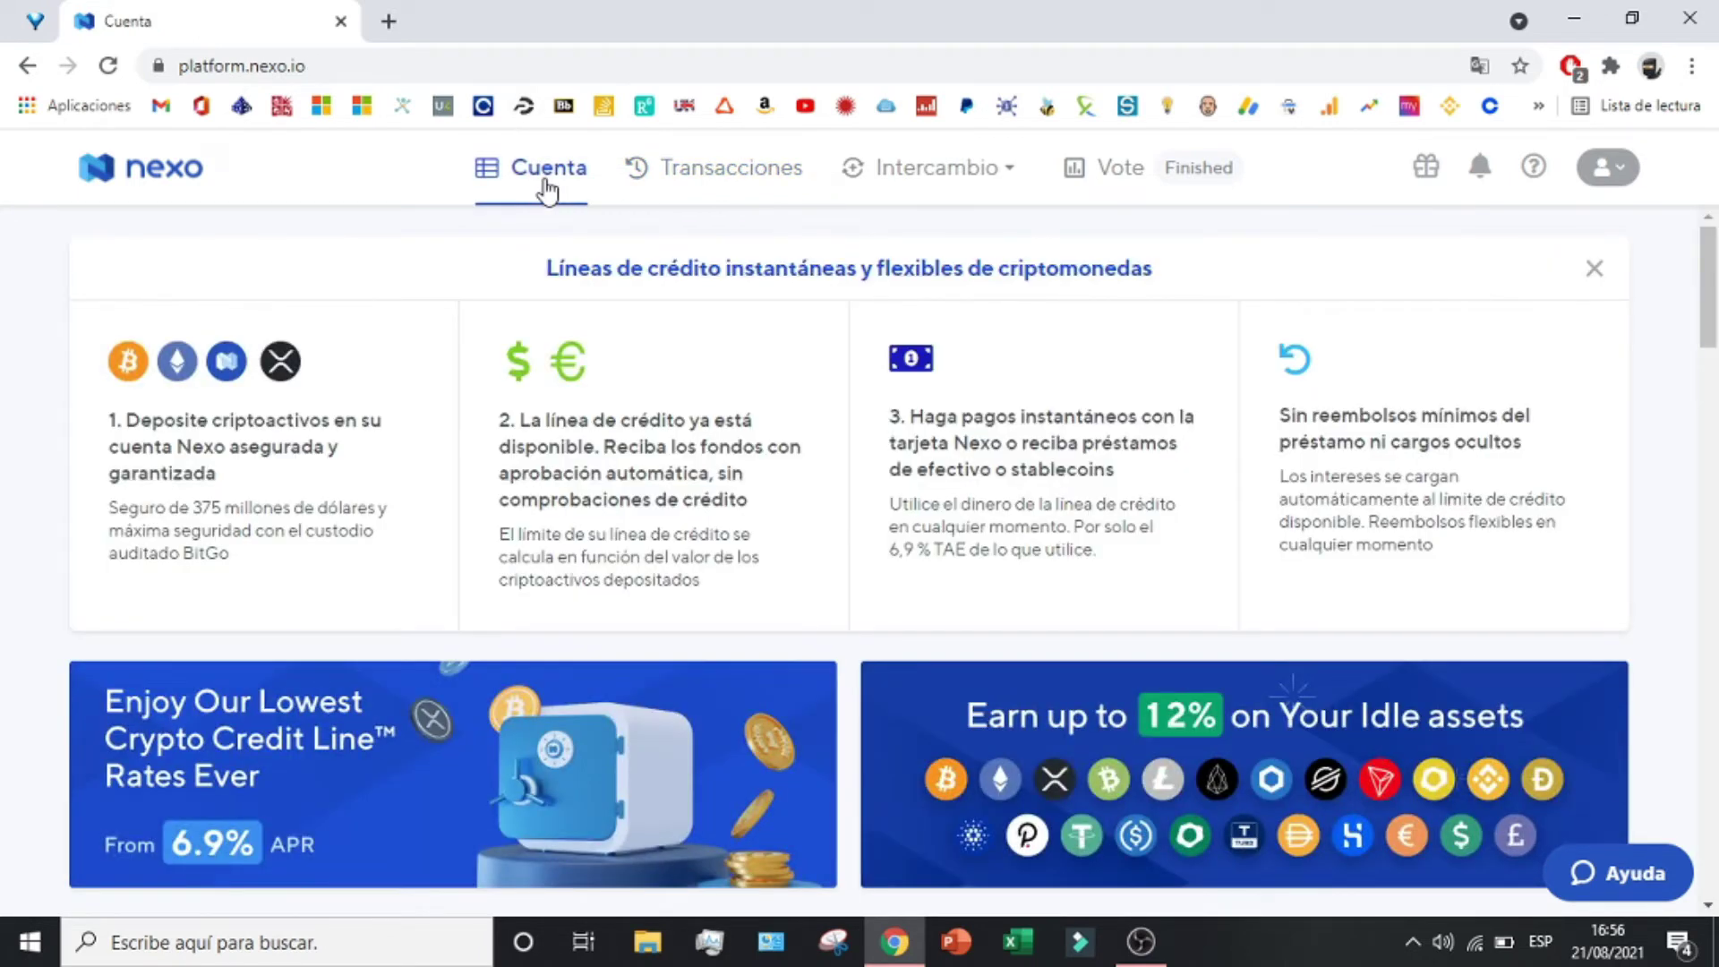
{"action": "scroll", "coordinate": [663, 288], "scroll_direction": "down", "scroll_amount": 5}
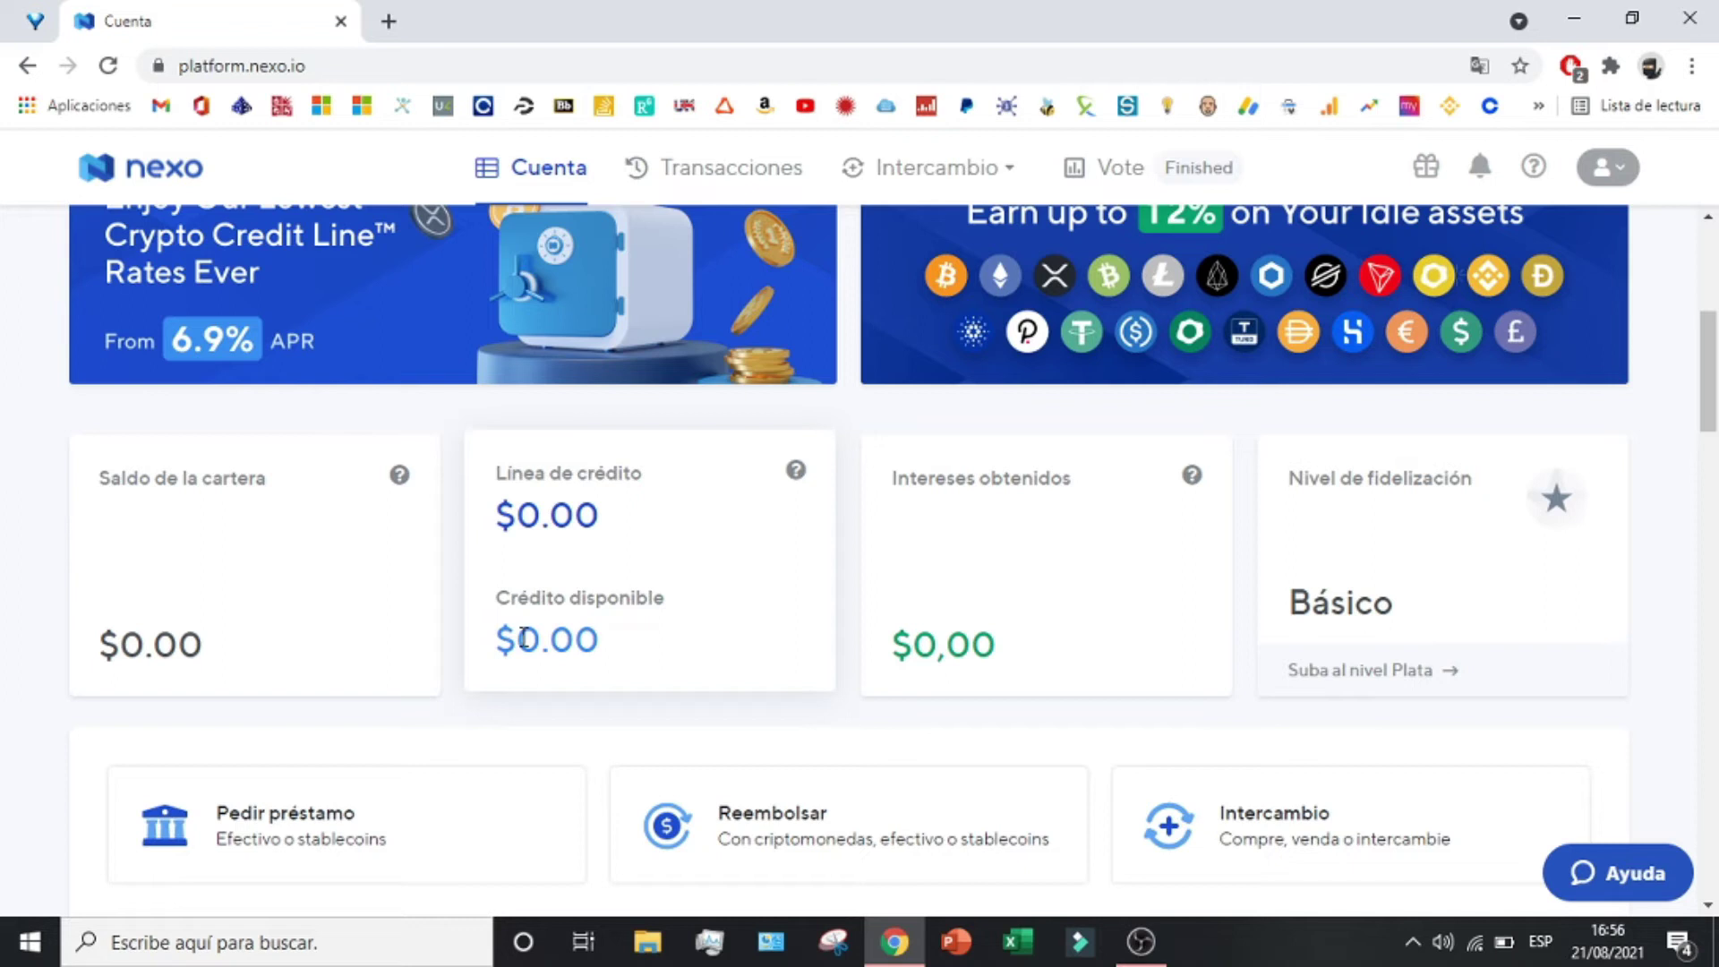
{"action": "left_click_drag", "start_coordinate": [902, 642], "coordinate": [986, 638]}
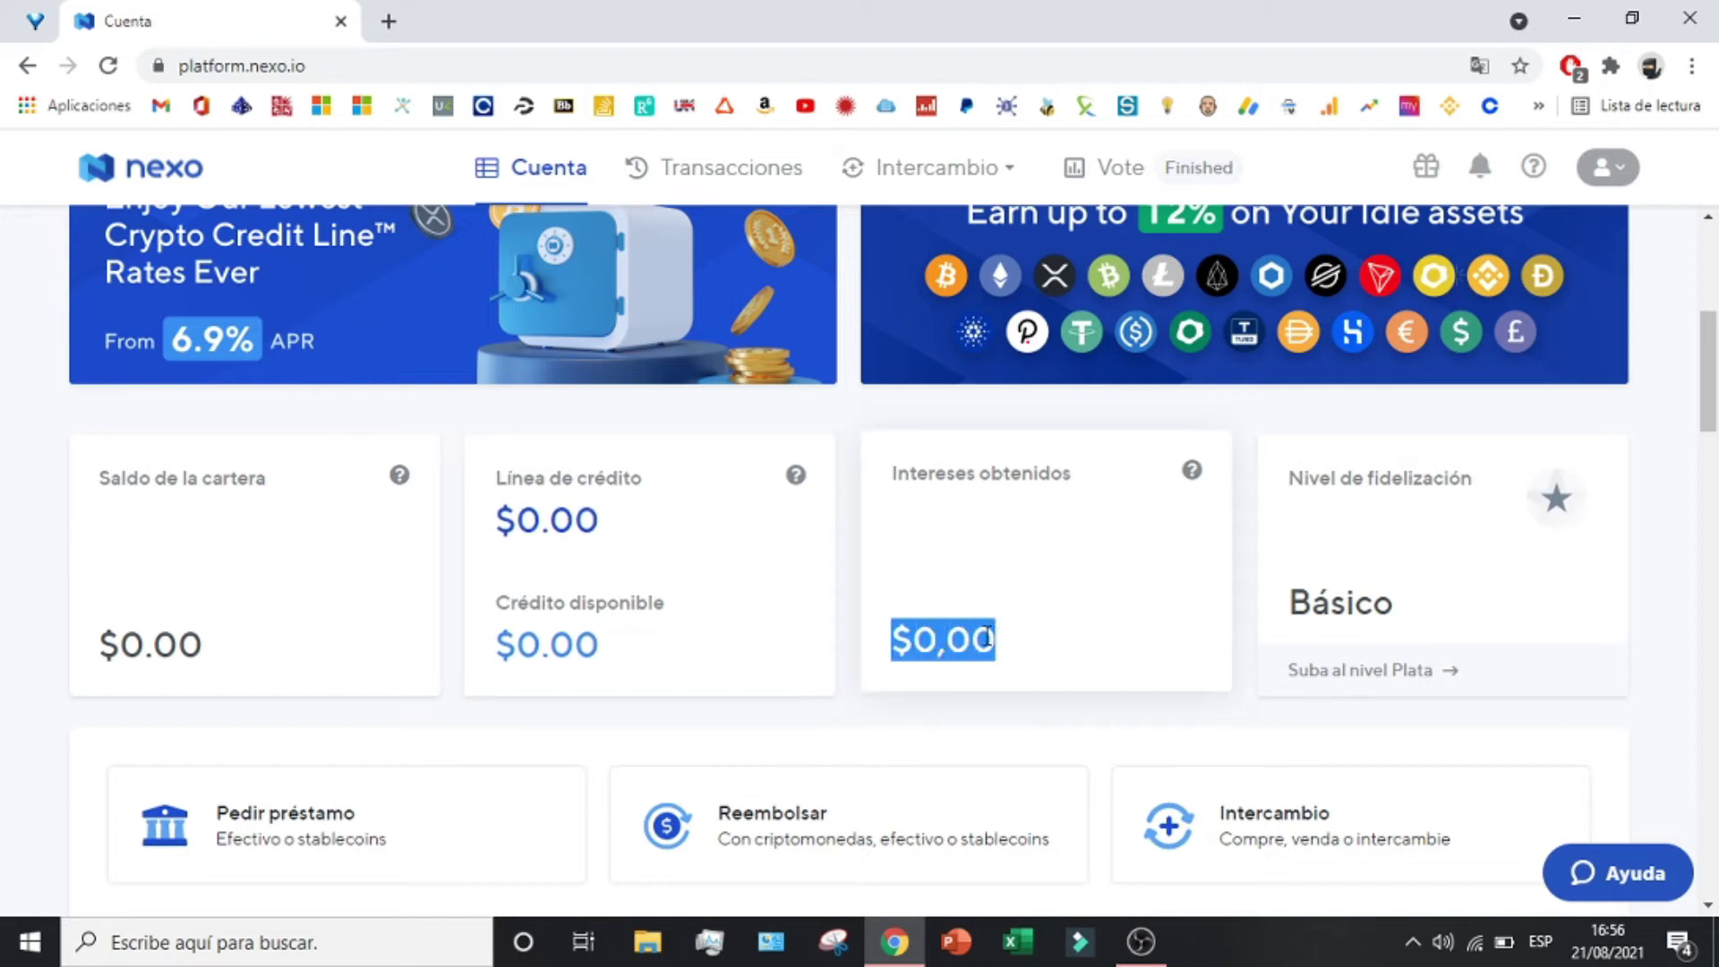
{"action": "left_click_drag", "start_coordinate": [1316, 596], "coordinate": [1389, 608]}
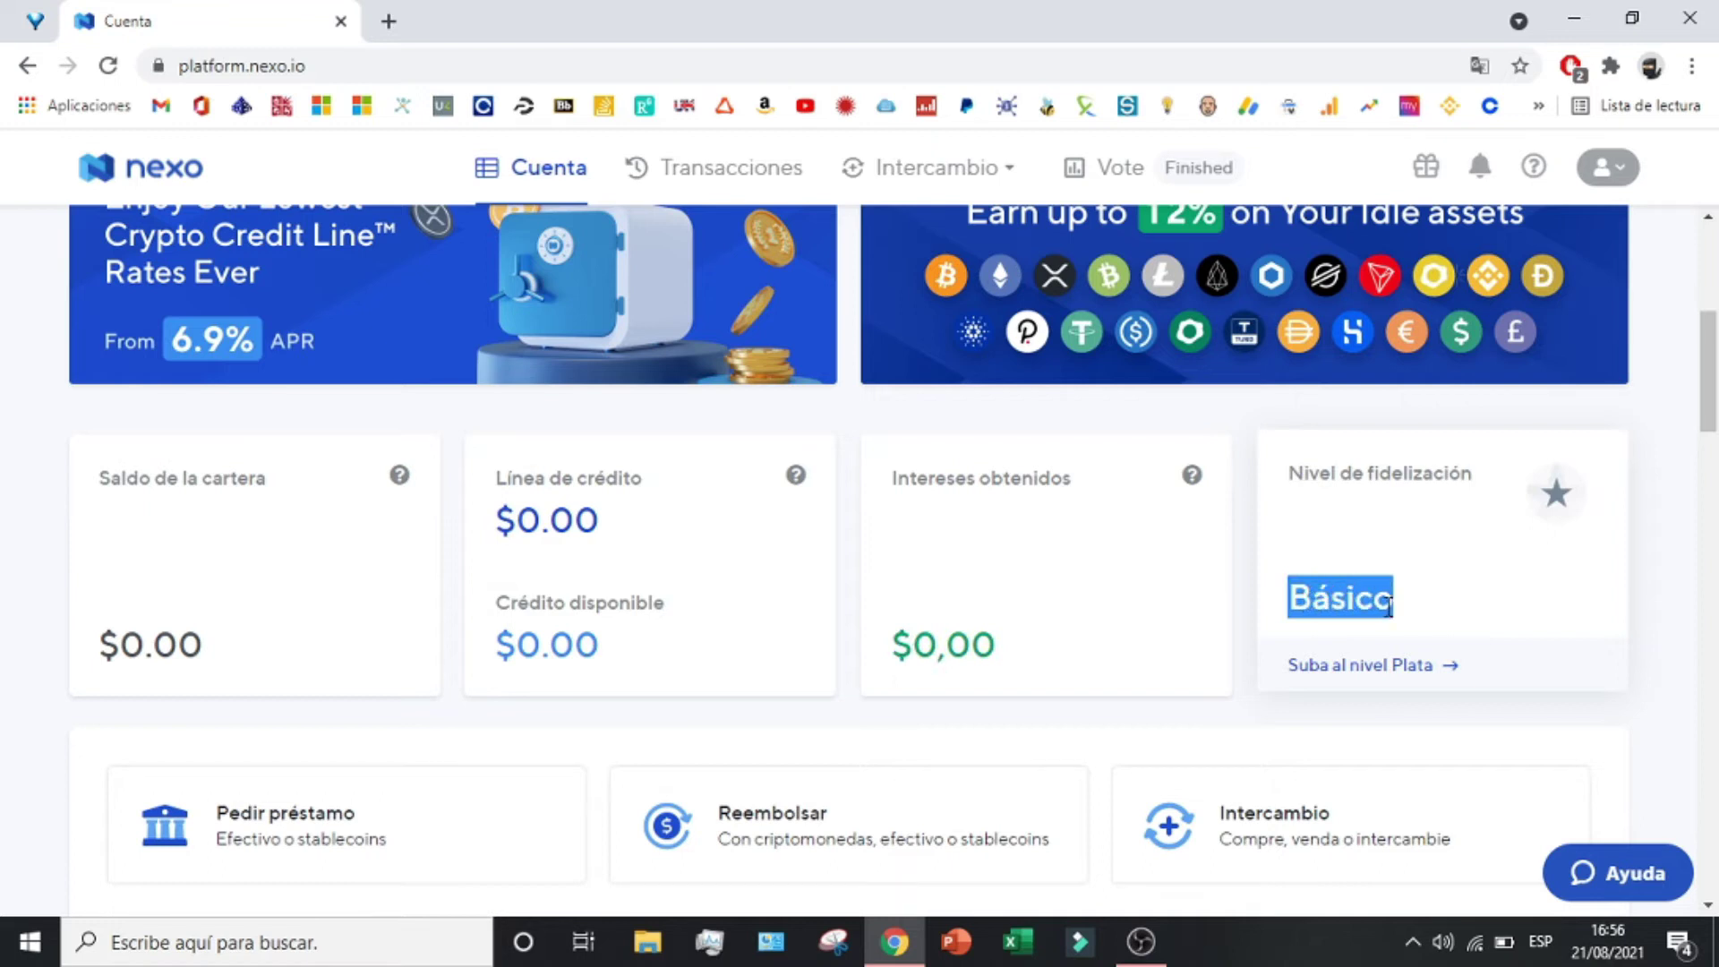
{"action": "scroll", "coordinate": [1376, 612], "scroll_direction": "down", "scroll_amount": 3}
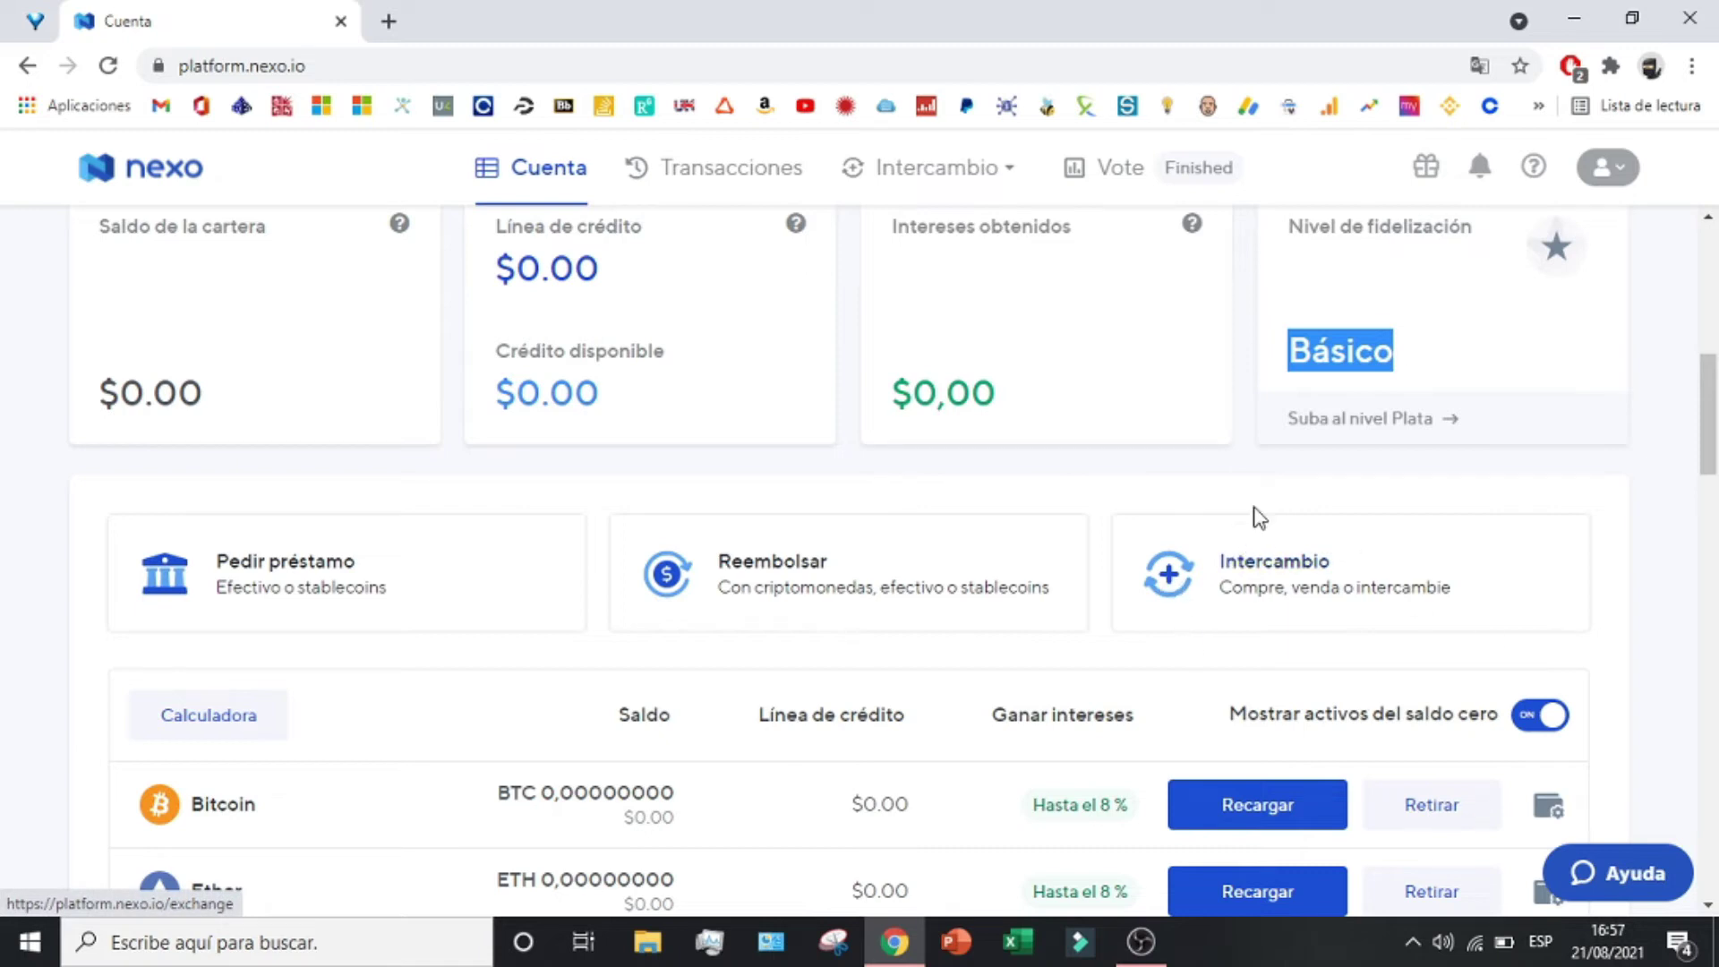
Step: Calculate the yearly Earn Interest return on 1000 NEXO tokens with the account calculator
{"action": "left_click", "coordinate": [215, 735]}
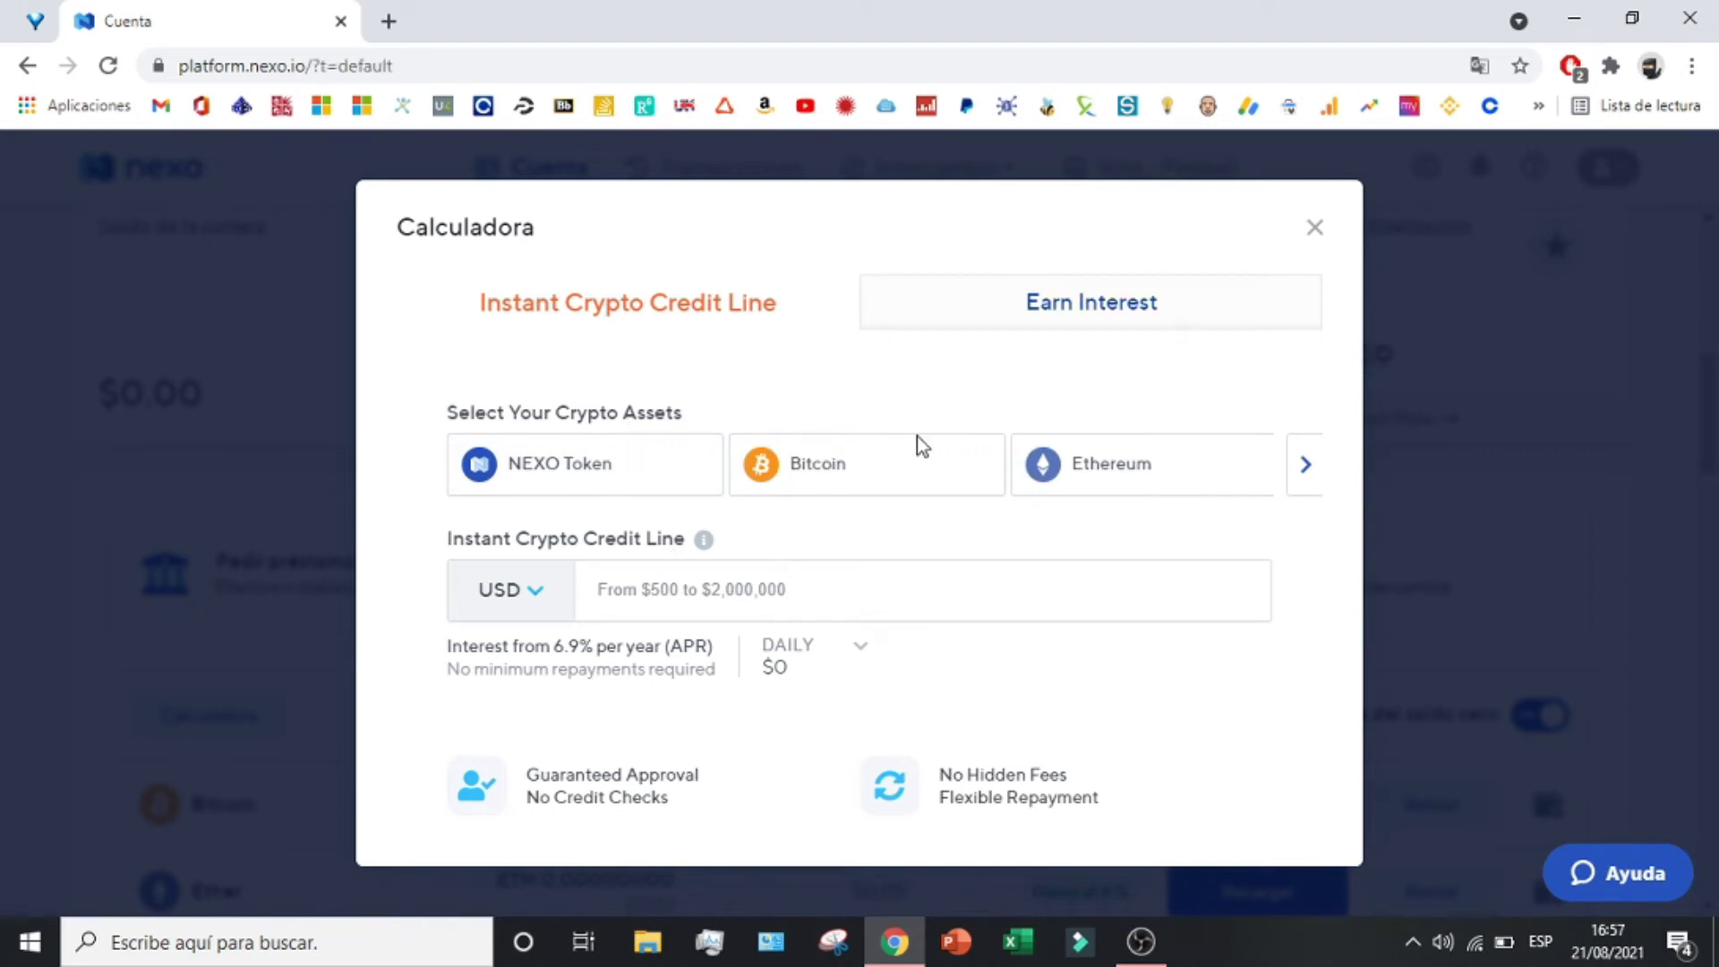
{"action": "left_click", "coordinate": [1021, 318]}
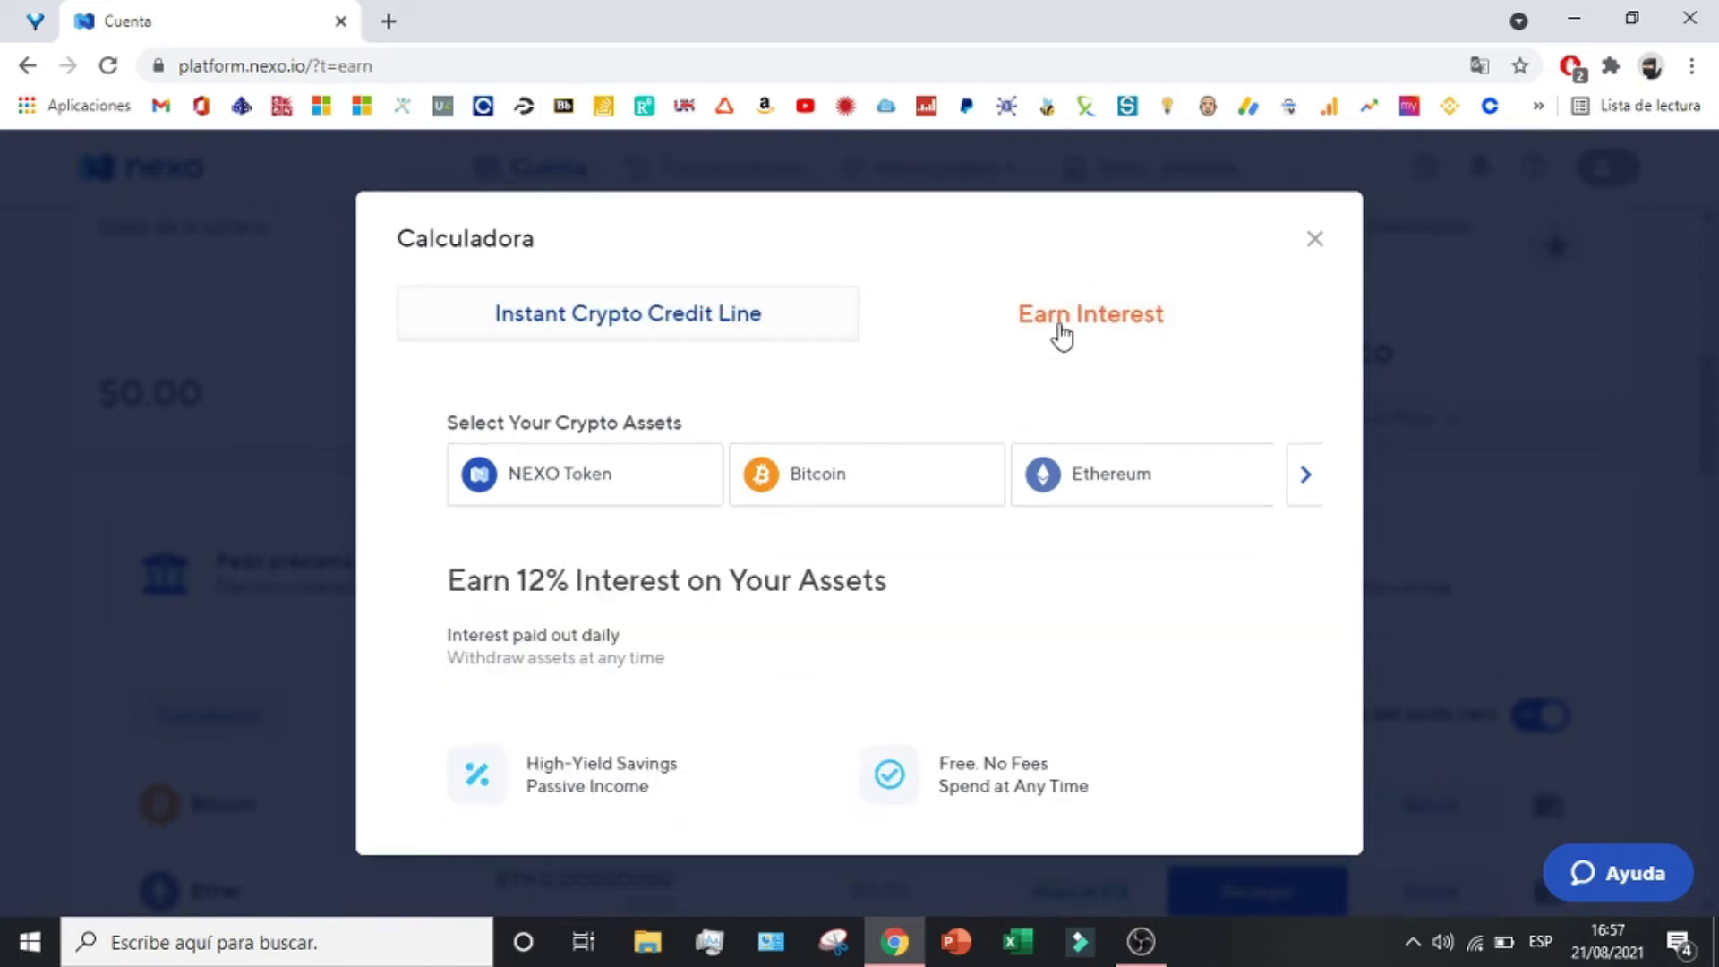
{"action": "left_click", "coordinate": [574, 475]}
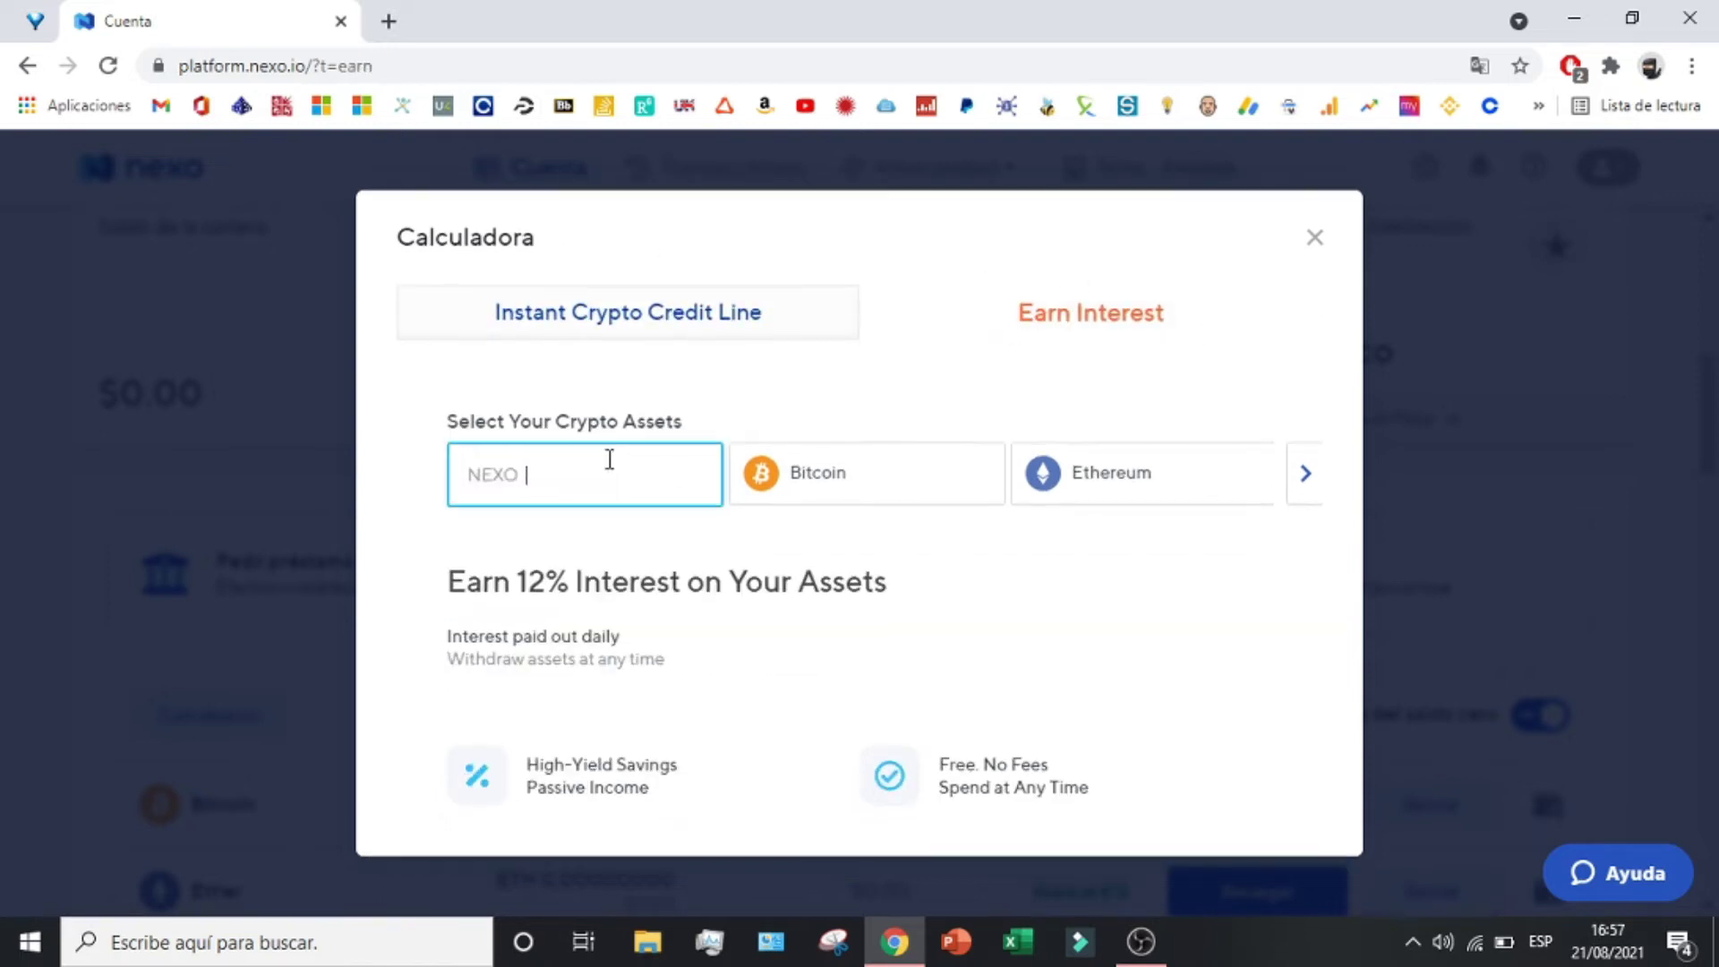
{"action": "type", "text": "1000"}
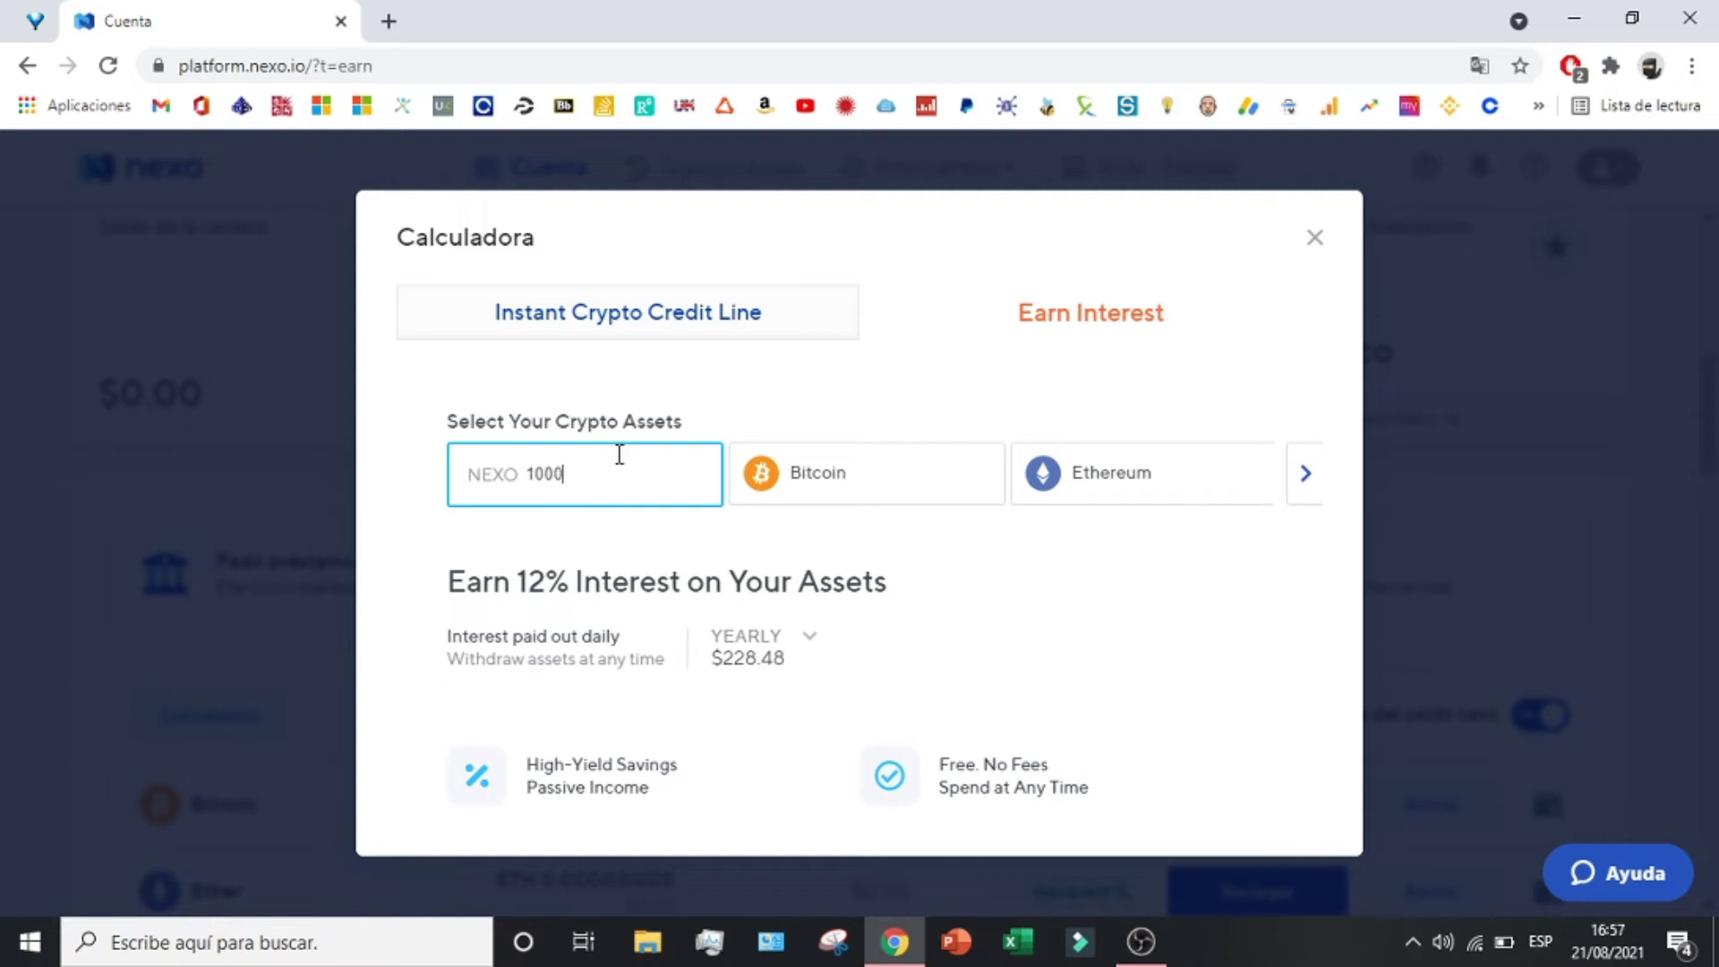
{"action": "left_click_drag", "start_coordinate": [727, 658], "coordinate": [749, 657]}
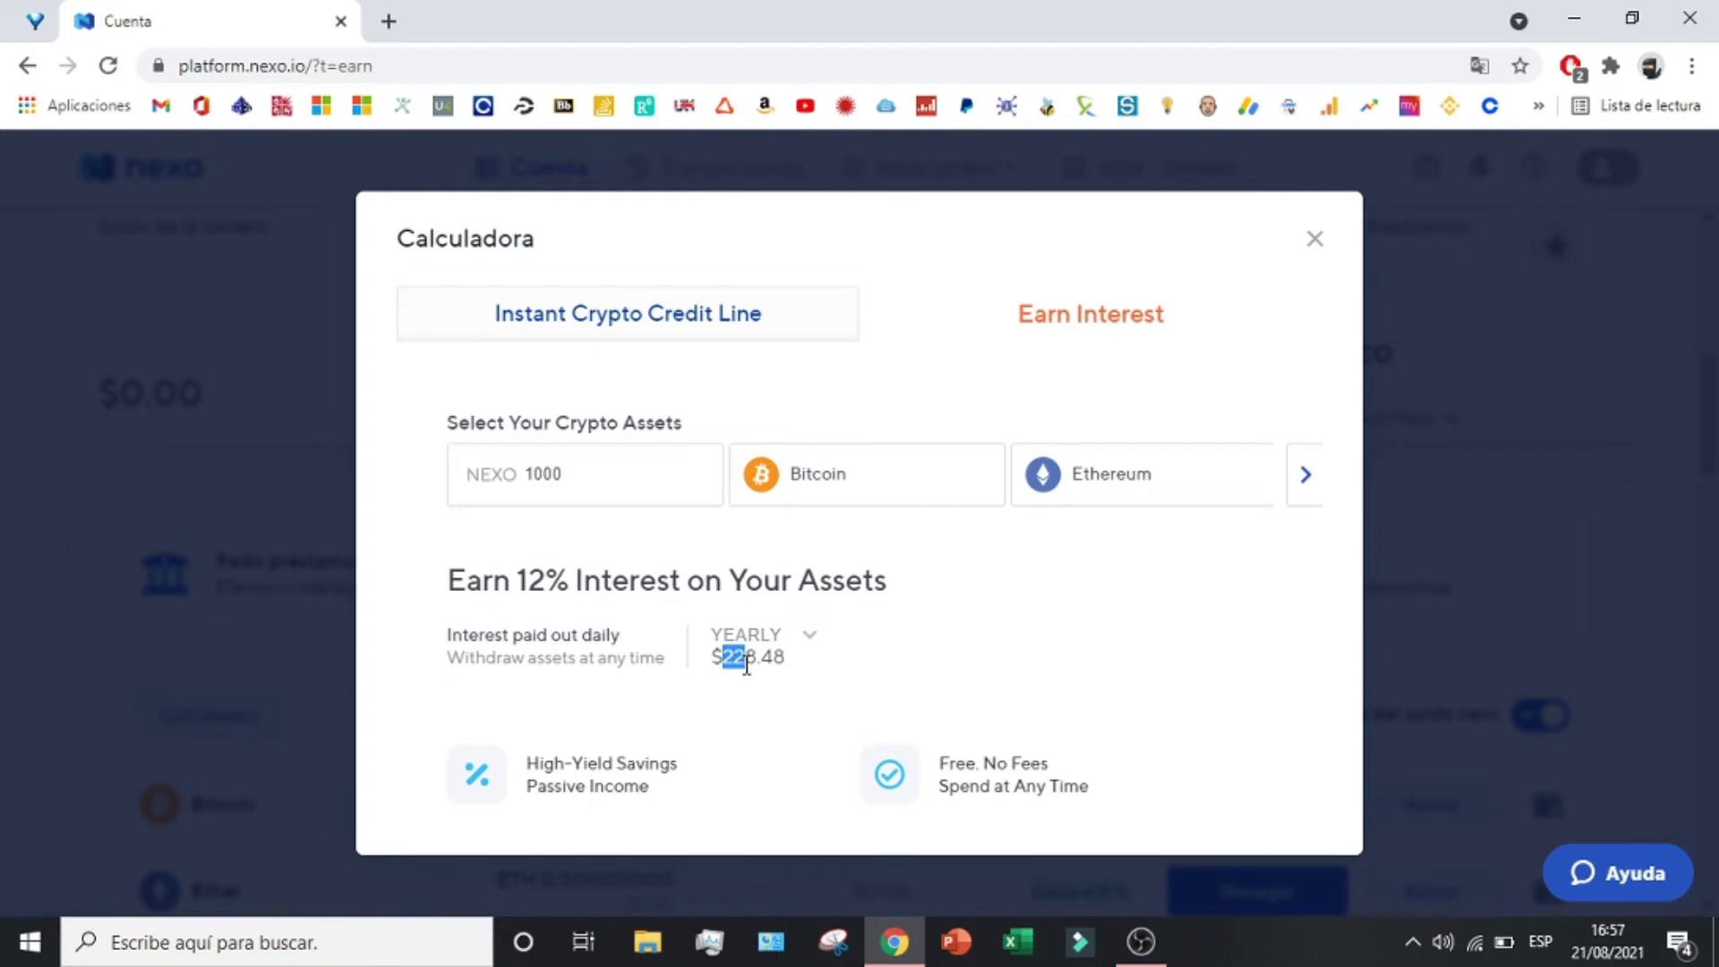
Step: Look through the Bitcoin, Ethereum and further crypto asset entries in the Earn Interest calculator
{"action": "left_click", "coordinate": [878, 489]}
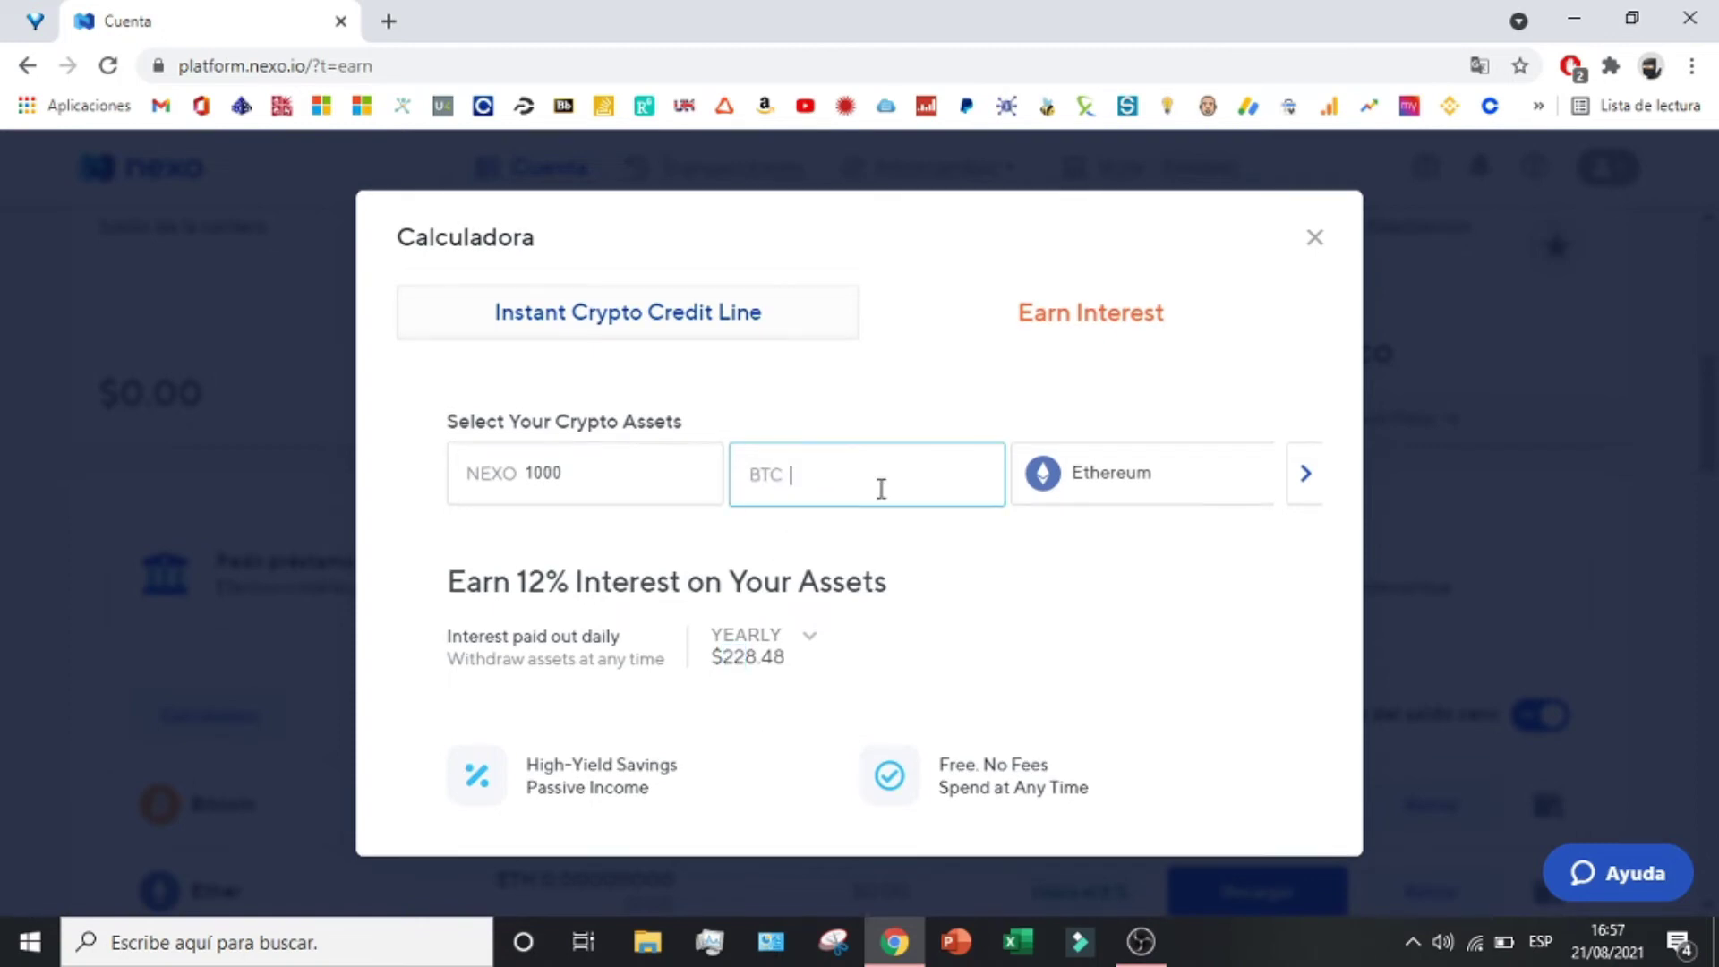
{"action": "left_click", "coordinate": [1137, 491]}
{"action": "left_click", "coordinate": [1298, 482]}
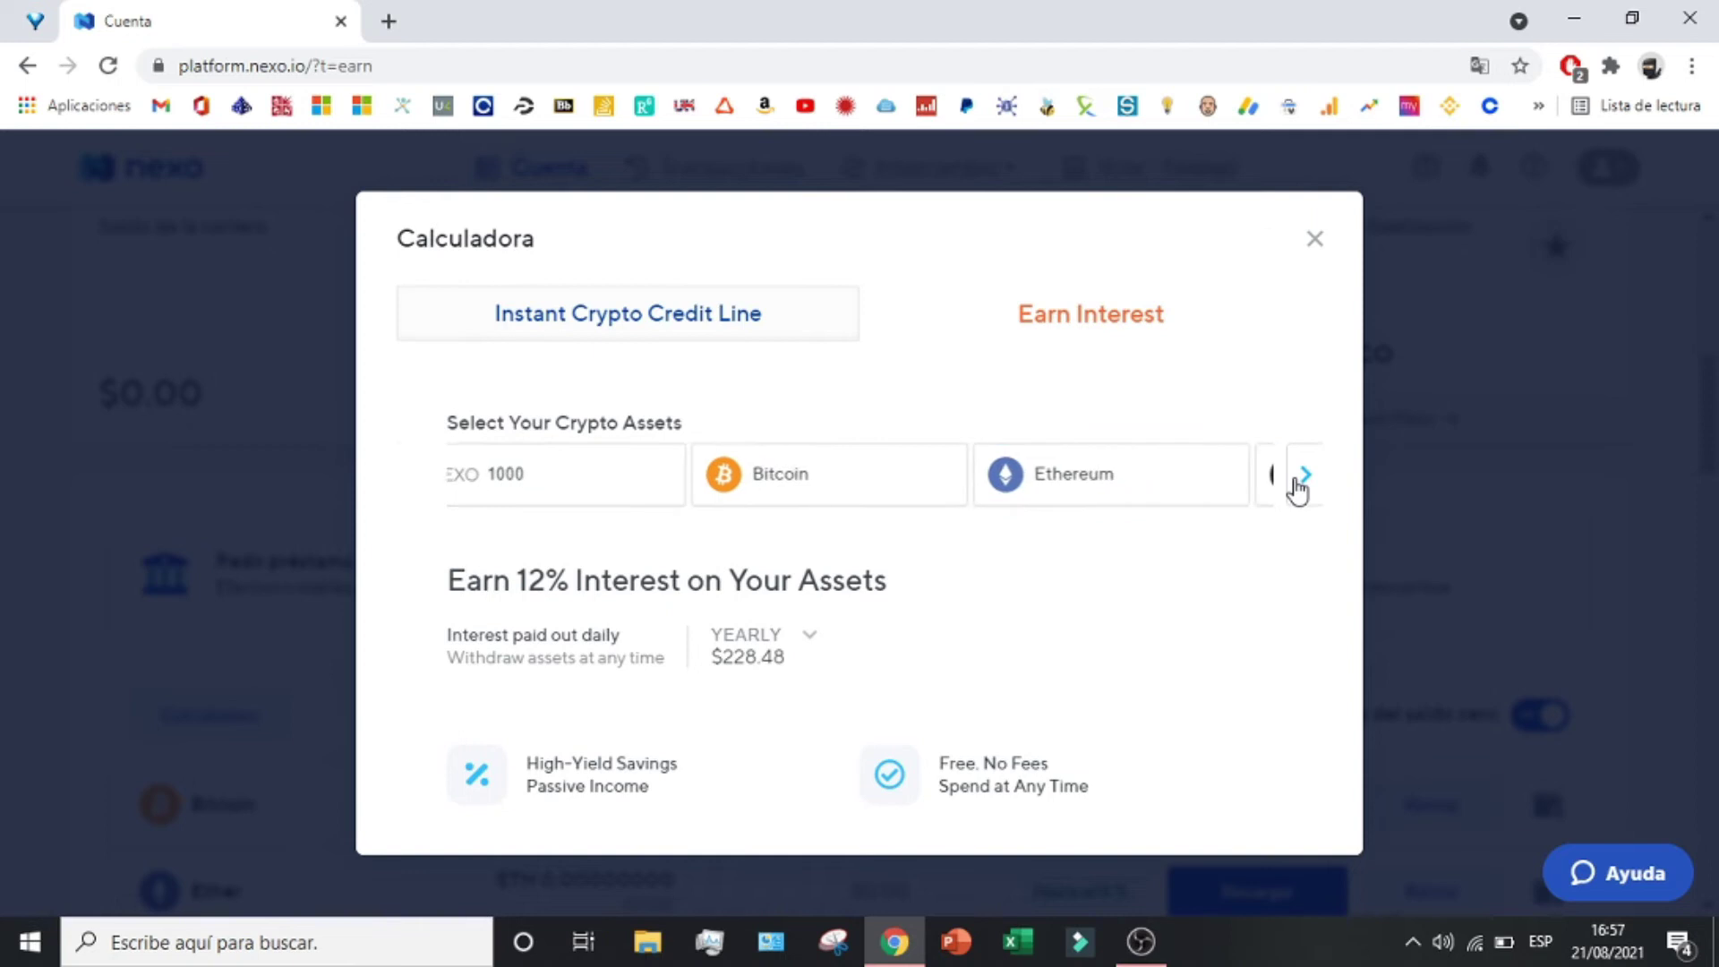
Step: Look through the calculator's remaining crypto assets, leave the calculator and compare the earn-interest rates in the account's asset list
{"action": "left_click", "coordinate": [1298, 482]}
{"action": "left_click", "coordinate": [1298, 482]}
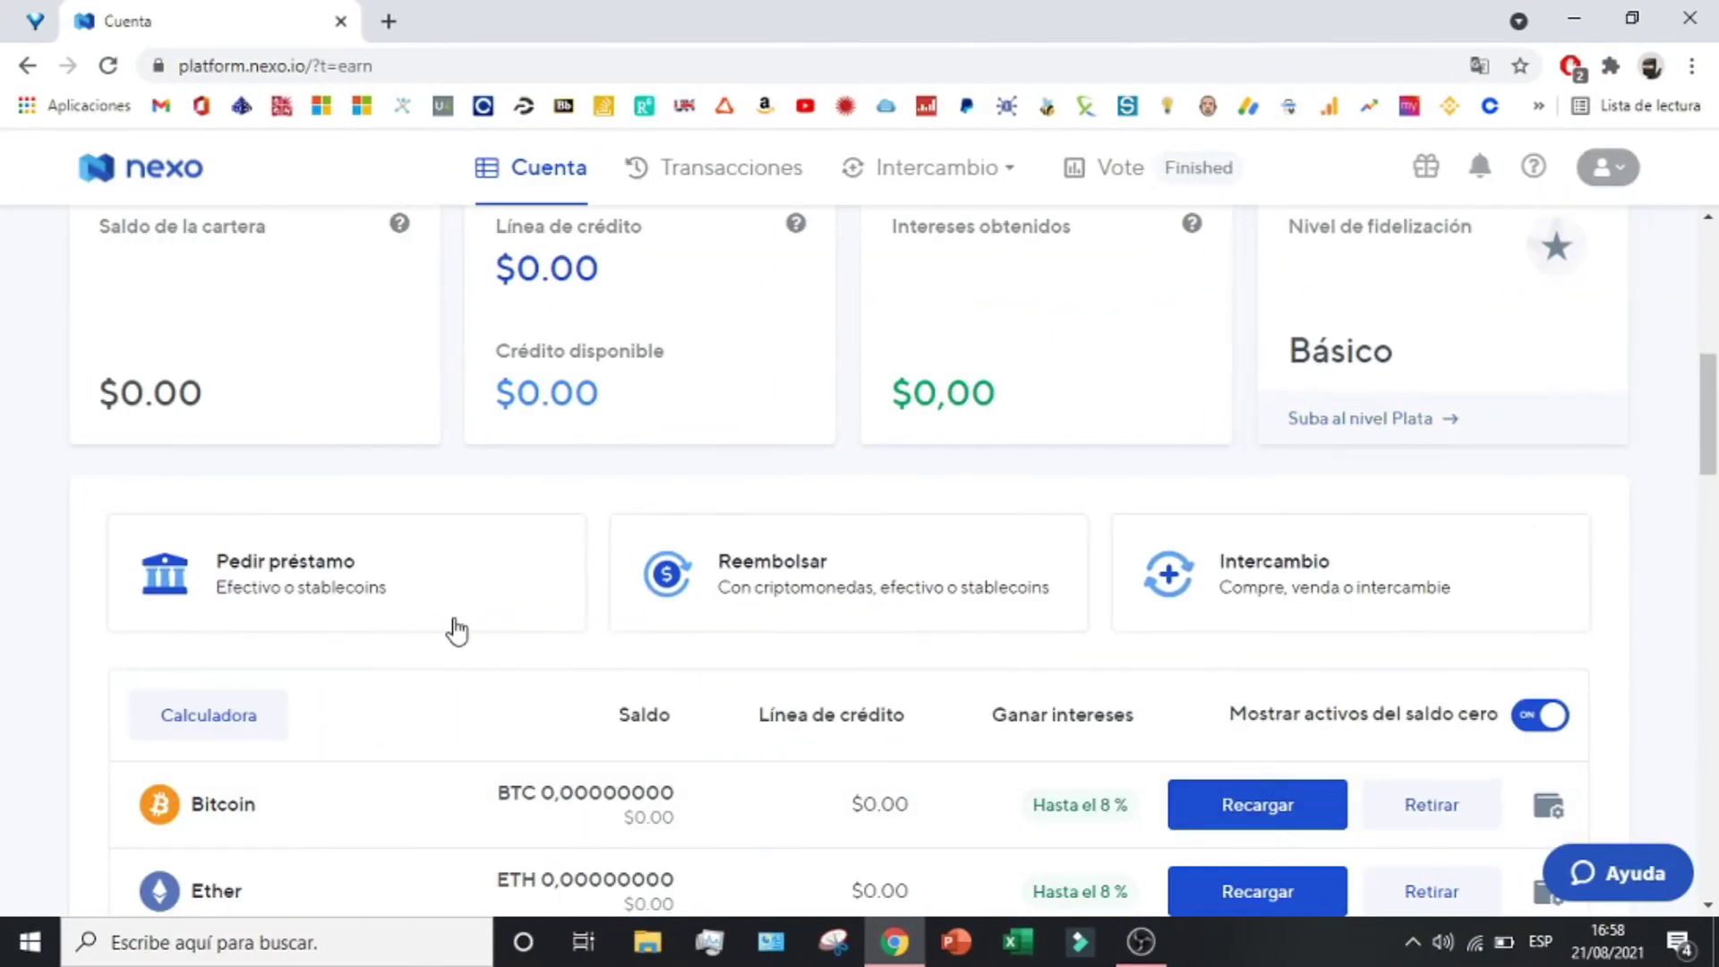
{"action": "scroll", "coordinate": [880, 738], "scroll_direction": "down", "scroll_amount": 1}
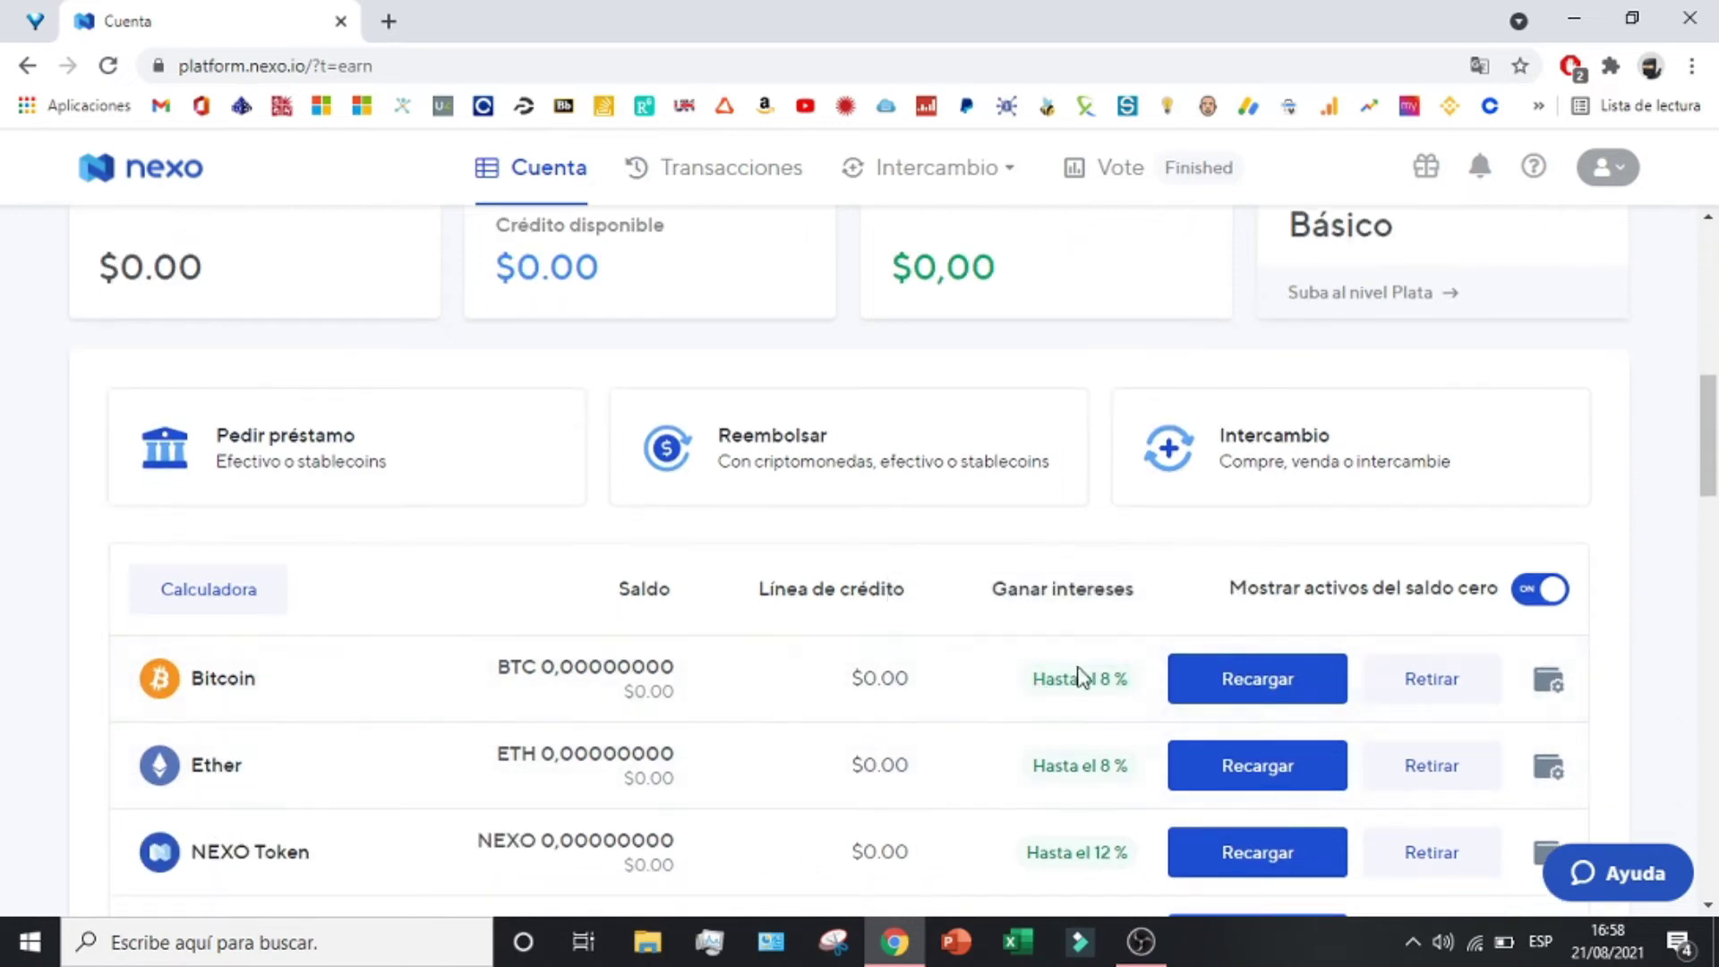
{"action": "scroll", "coordinate": [1079, 707], "scroll_direction": "down", "scroll_amount": 3}
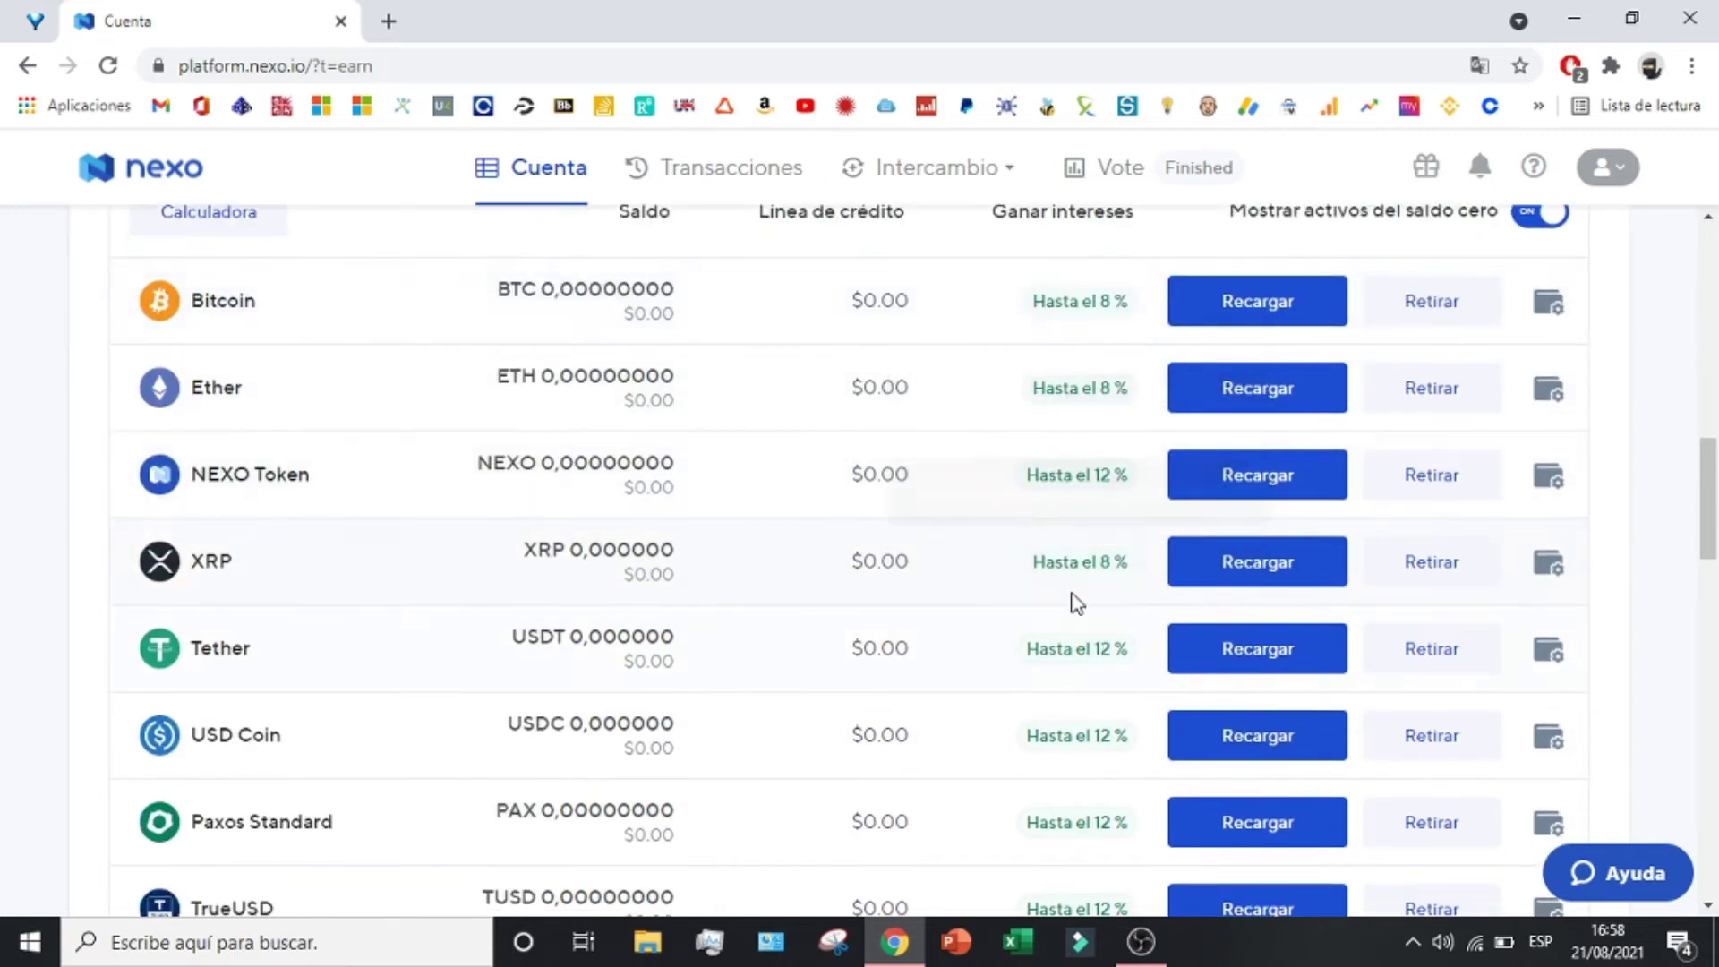
{"action": "scroll", "coordinate": [716, 513], "scroll_direction": "down", "scroll_amount": 2}
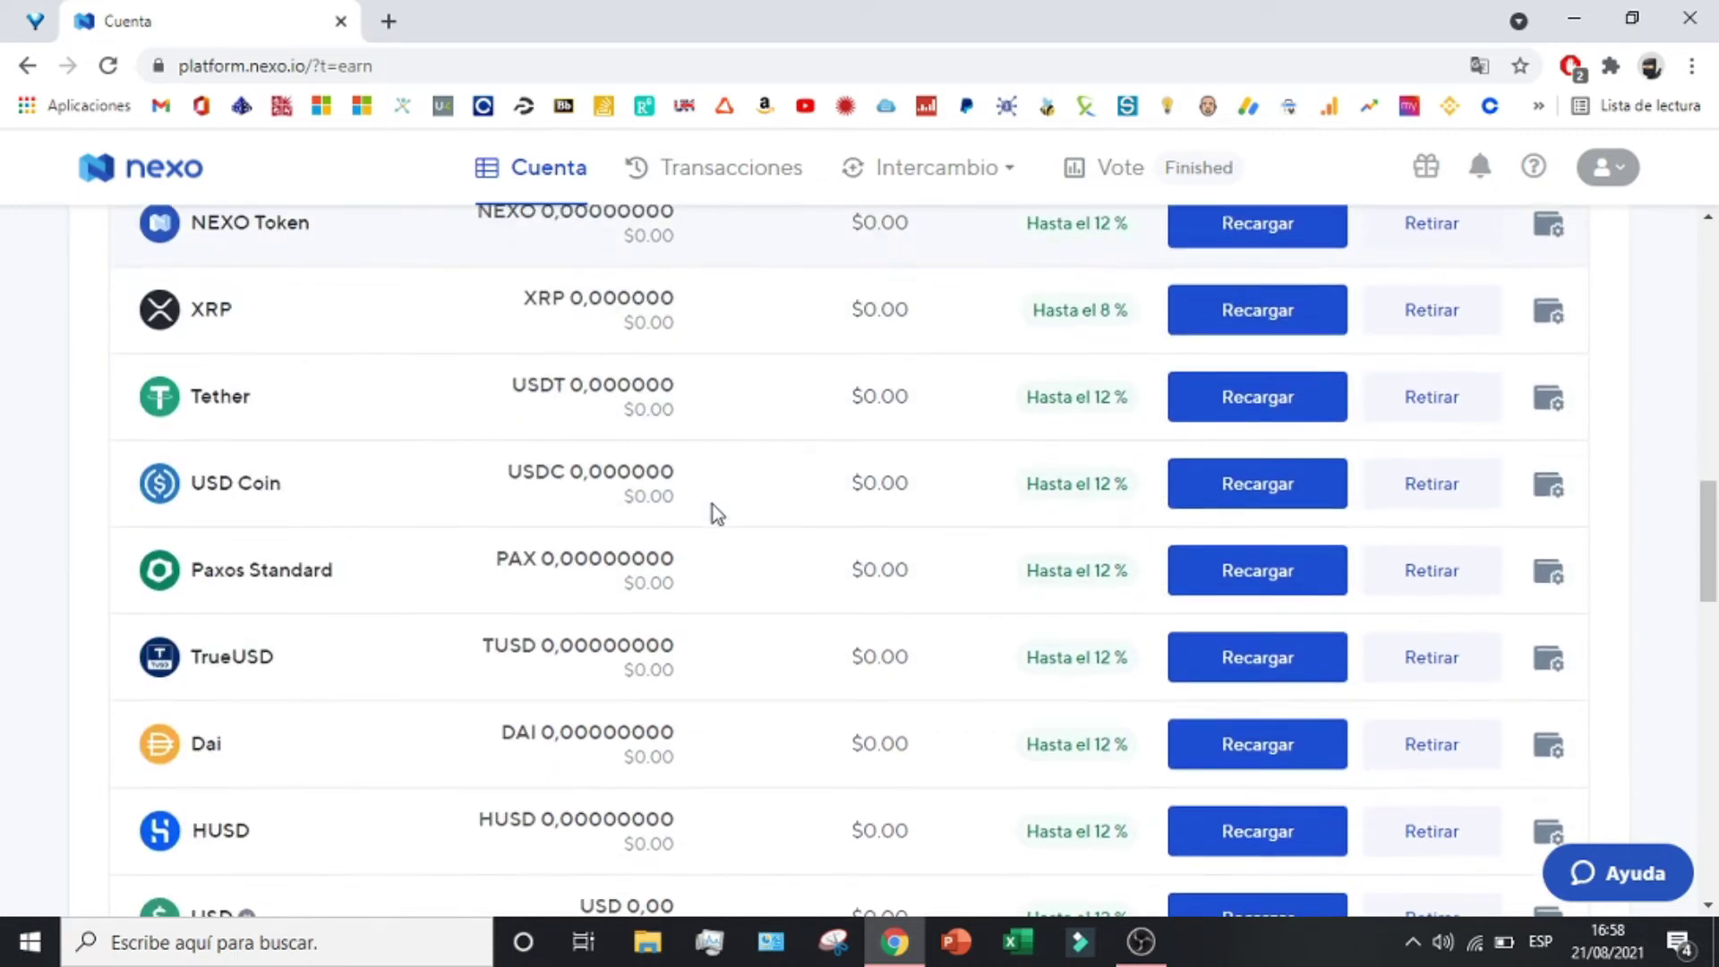
{"action": "scroll", "coordinate": [815, 599], "scroll_direction": "up", "scroll_amount": 2}
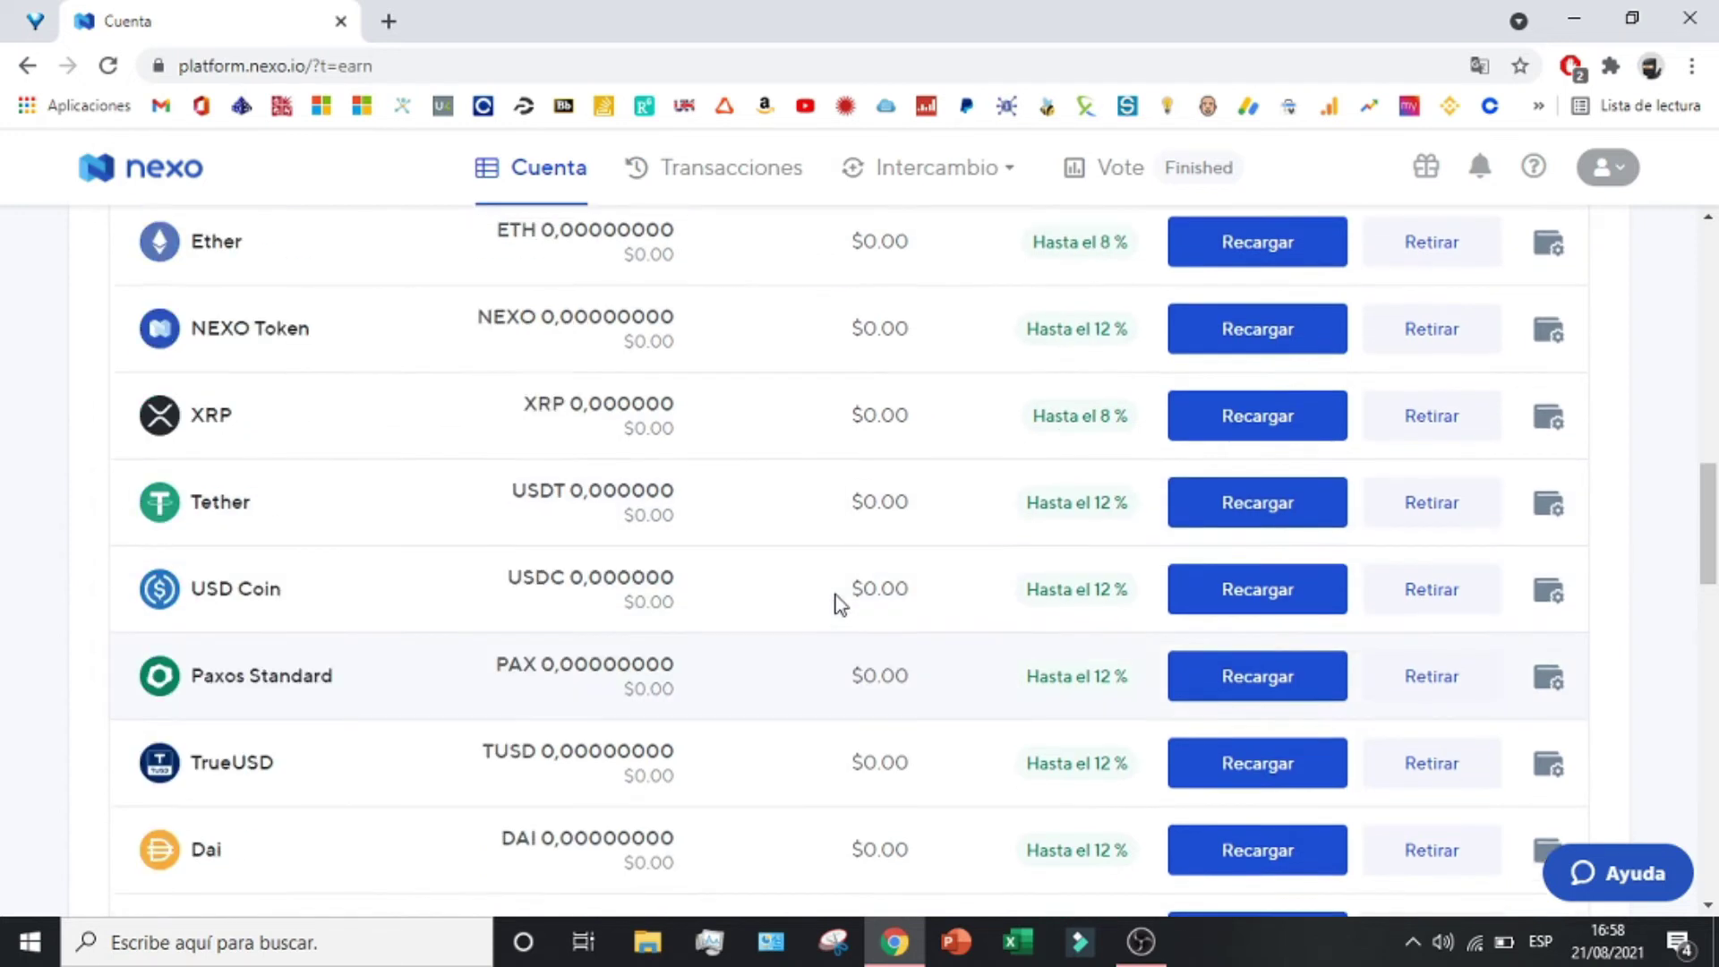
{"action": "left_click_drag", "start_coordinate": [200, 474], "coordinate": [322, 476]}
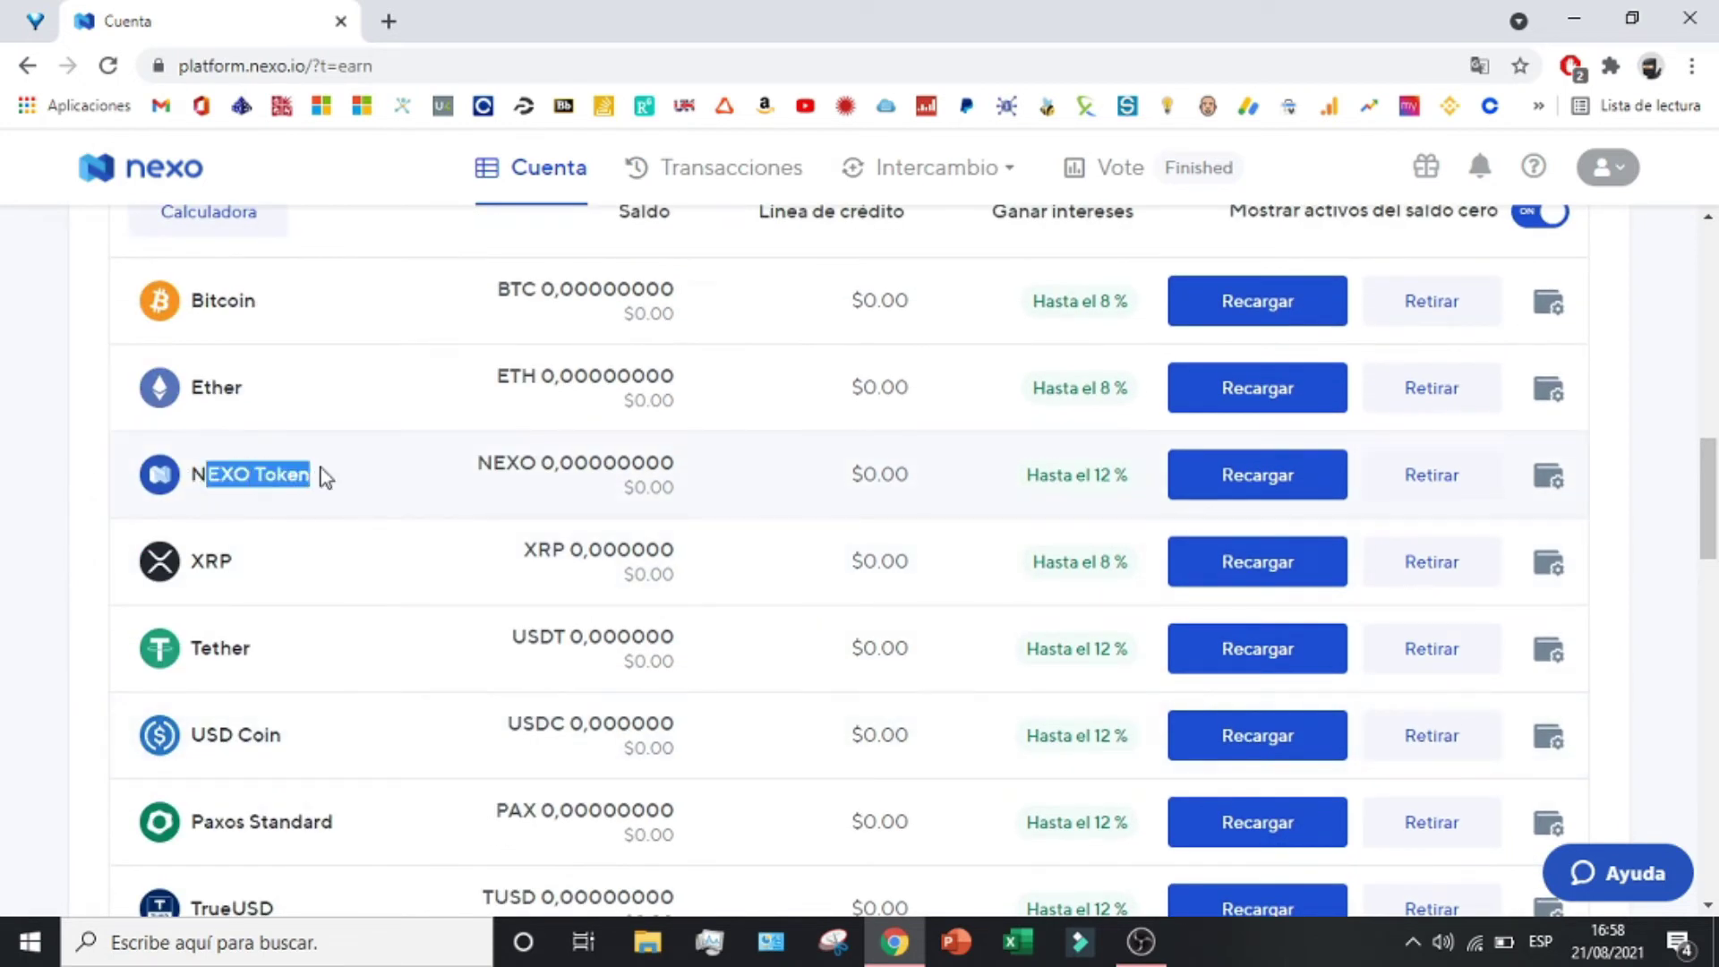
Step: Open the NEXO Token top-up and read its notice on two-factor authentication and custody insurance, closing it when done
{"action": "left_click", "coordinate": [1549, 479]}
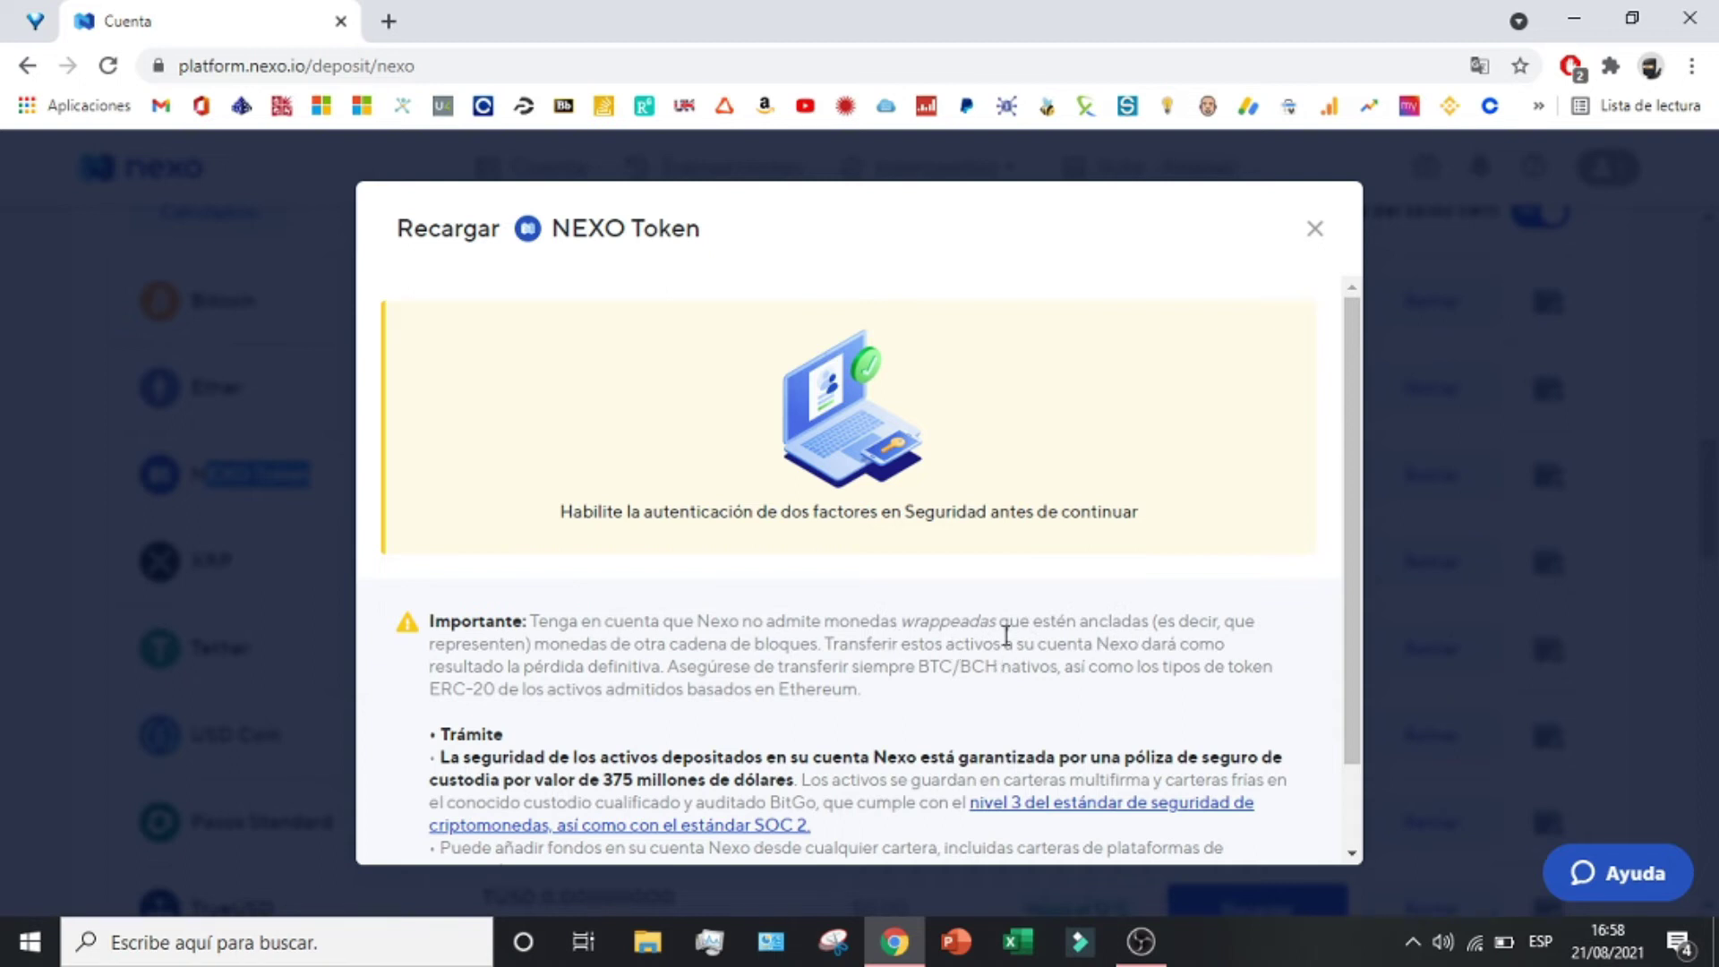
{"action": "left_click_drag", "start_coordinate": [569, 755], "coordinate": [1286, 756]}
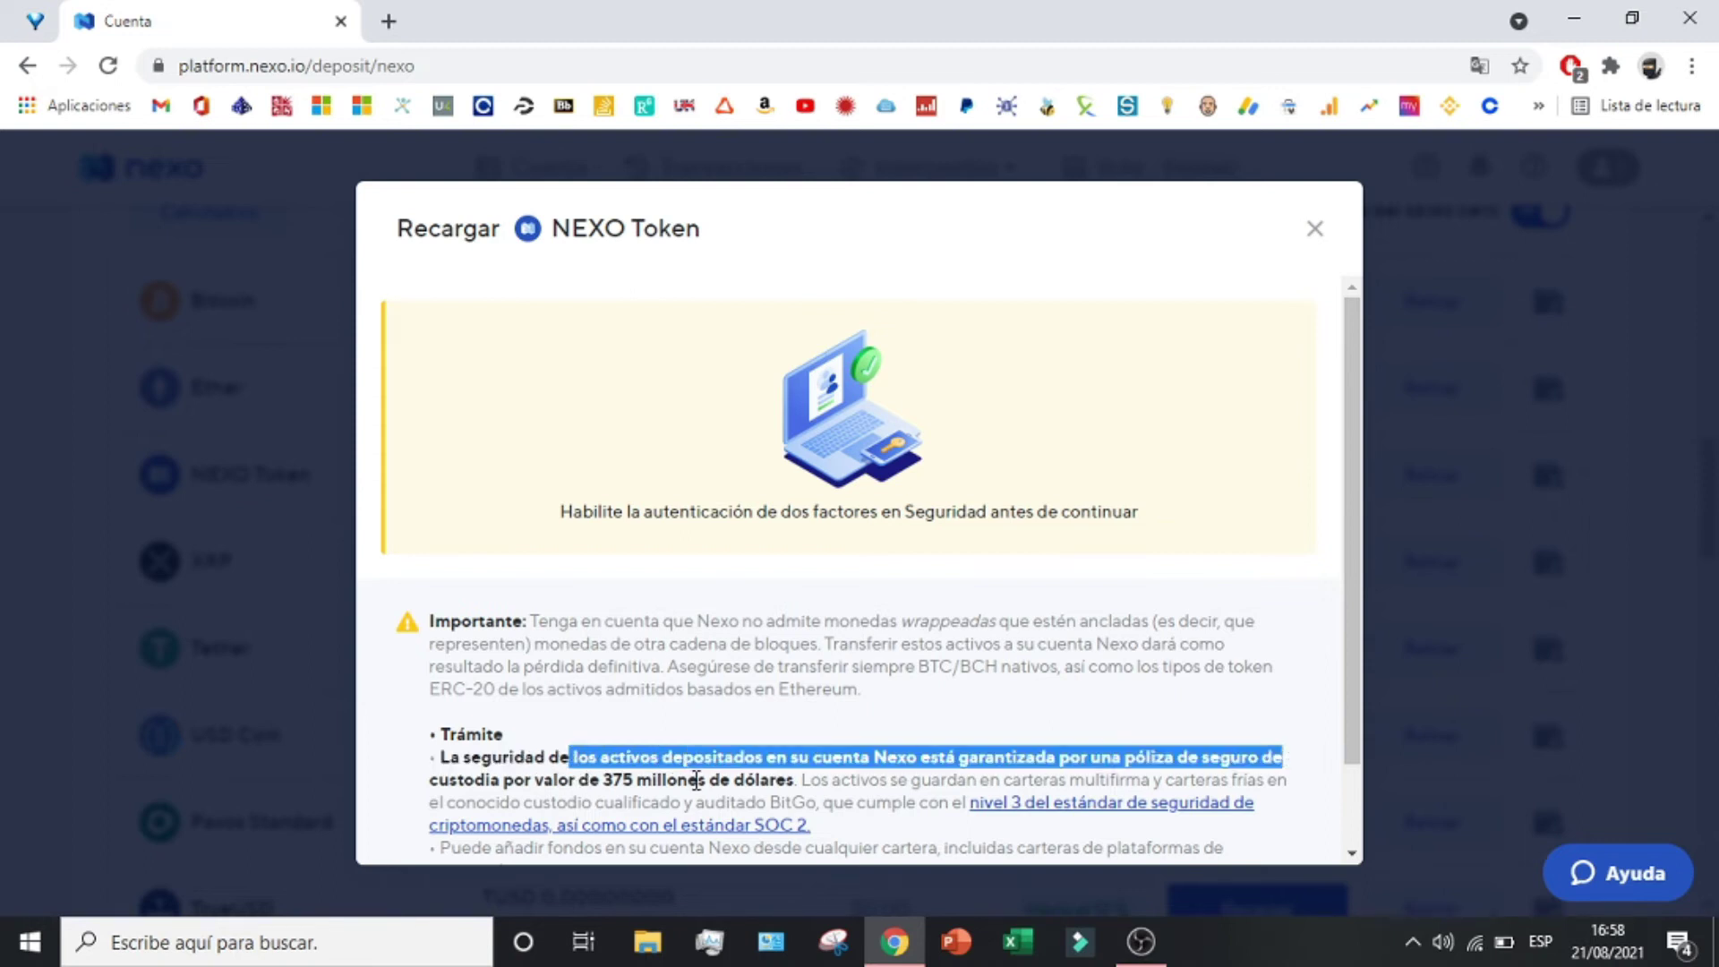
{"action": "scroll", "coordinate": [774, 636], "scroll_direction": "down", "scroll_amount": 1}
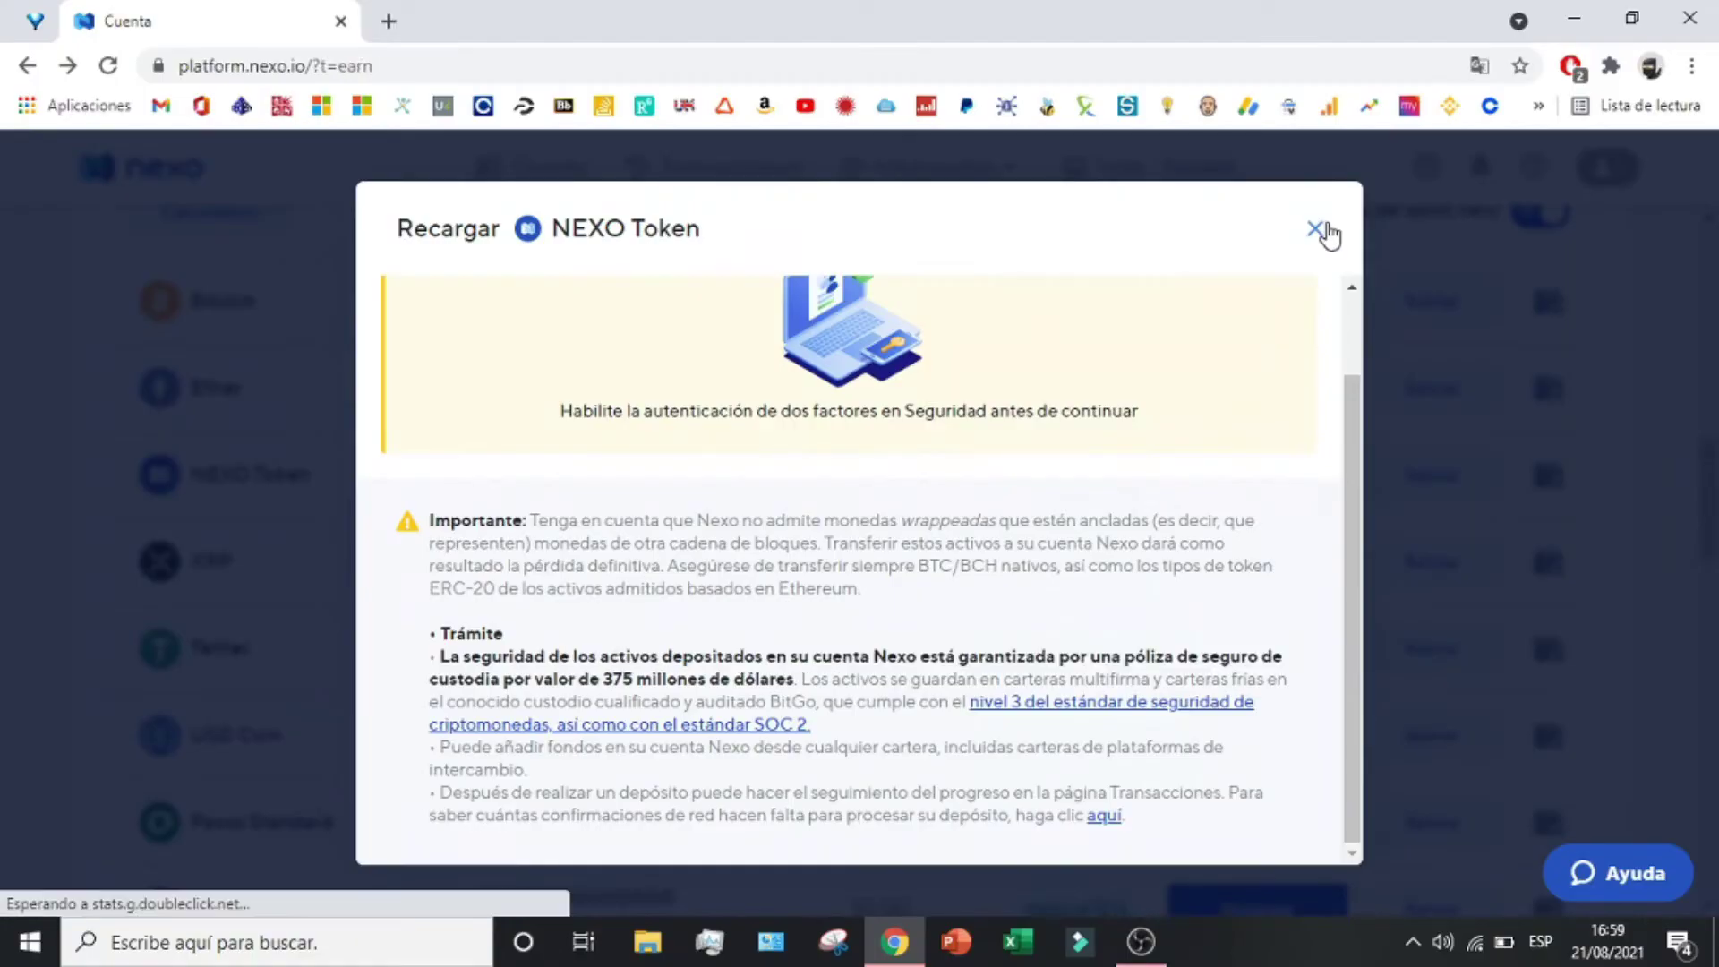
{"action": "left_click", "coordinate": [1324, 232]}
Step: Examine the rest of the asset list, including Cardano, Polkadot and Dogecoin, and the estimated total crypto value below it
{"action": "scroll", "coordinate": [861, 510], "scroll_direction": "down", "scroll_amount": 5}
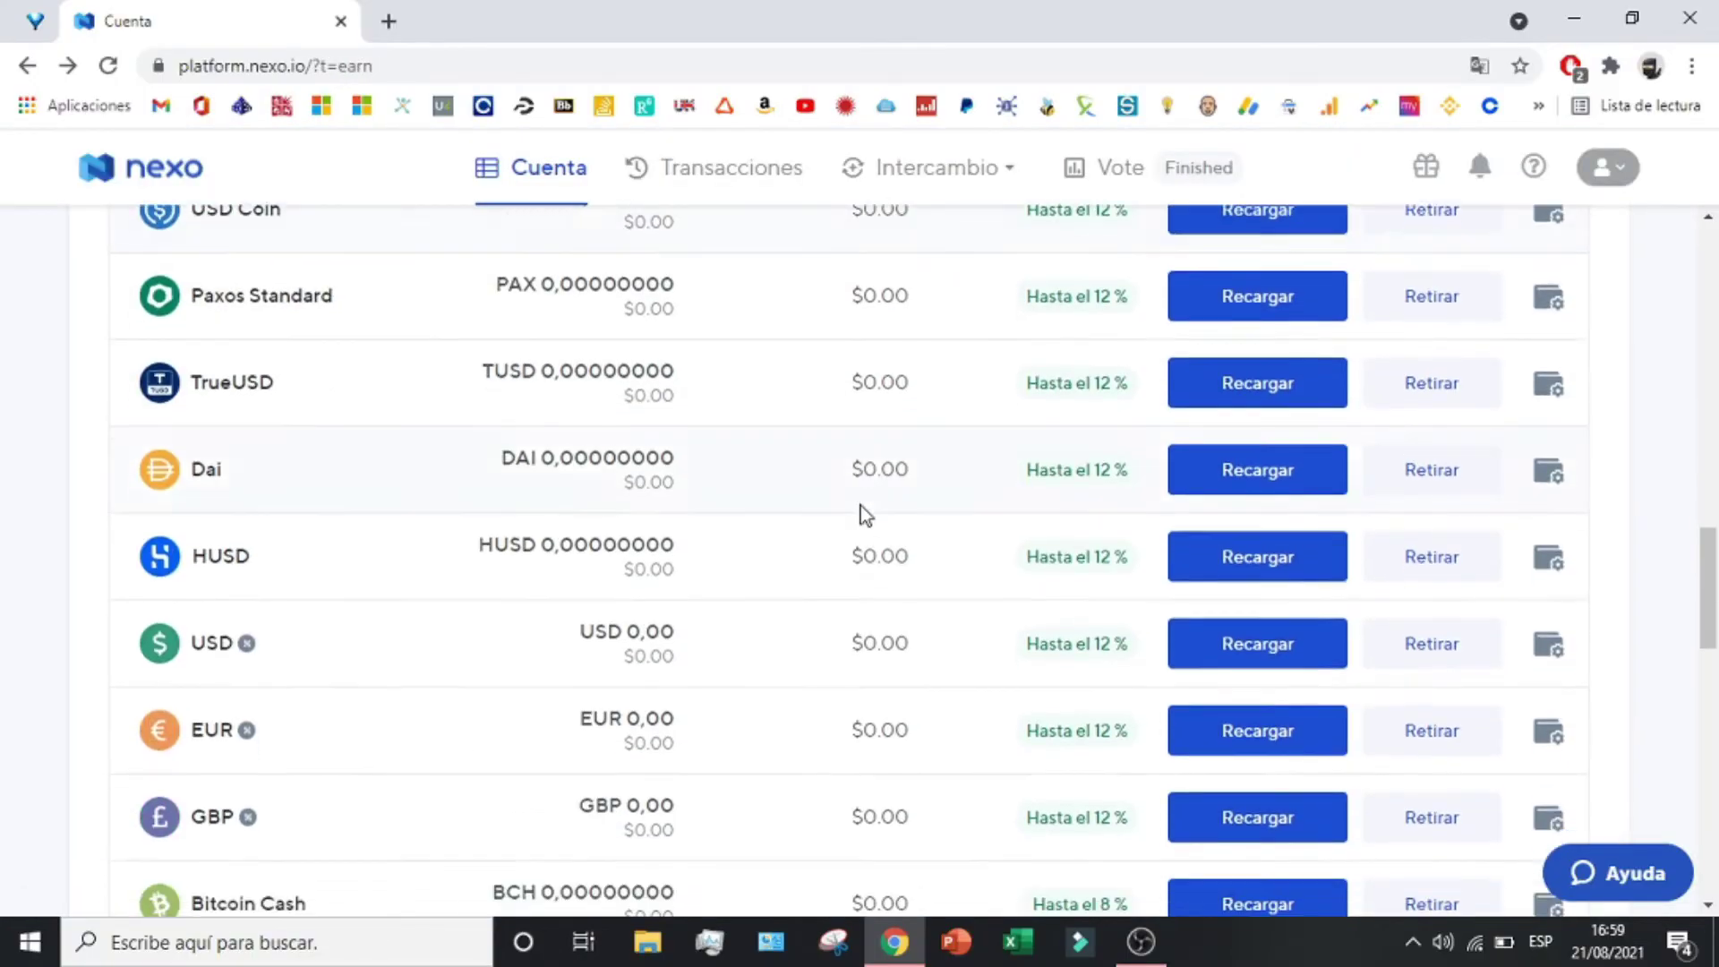
{"action": "scroll", "coordinate": [862, 507], "scroll_direction": "down", "scroll_amount": 12}
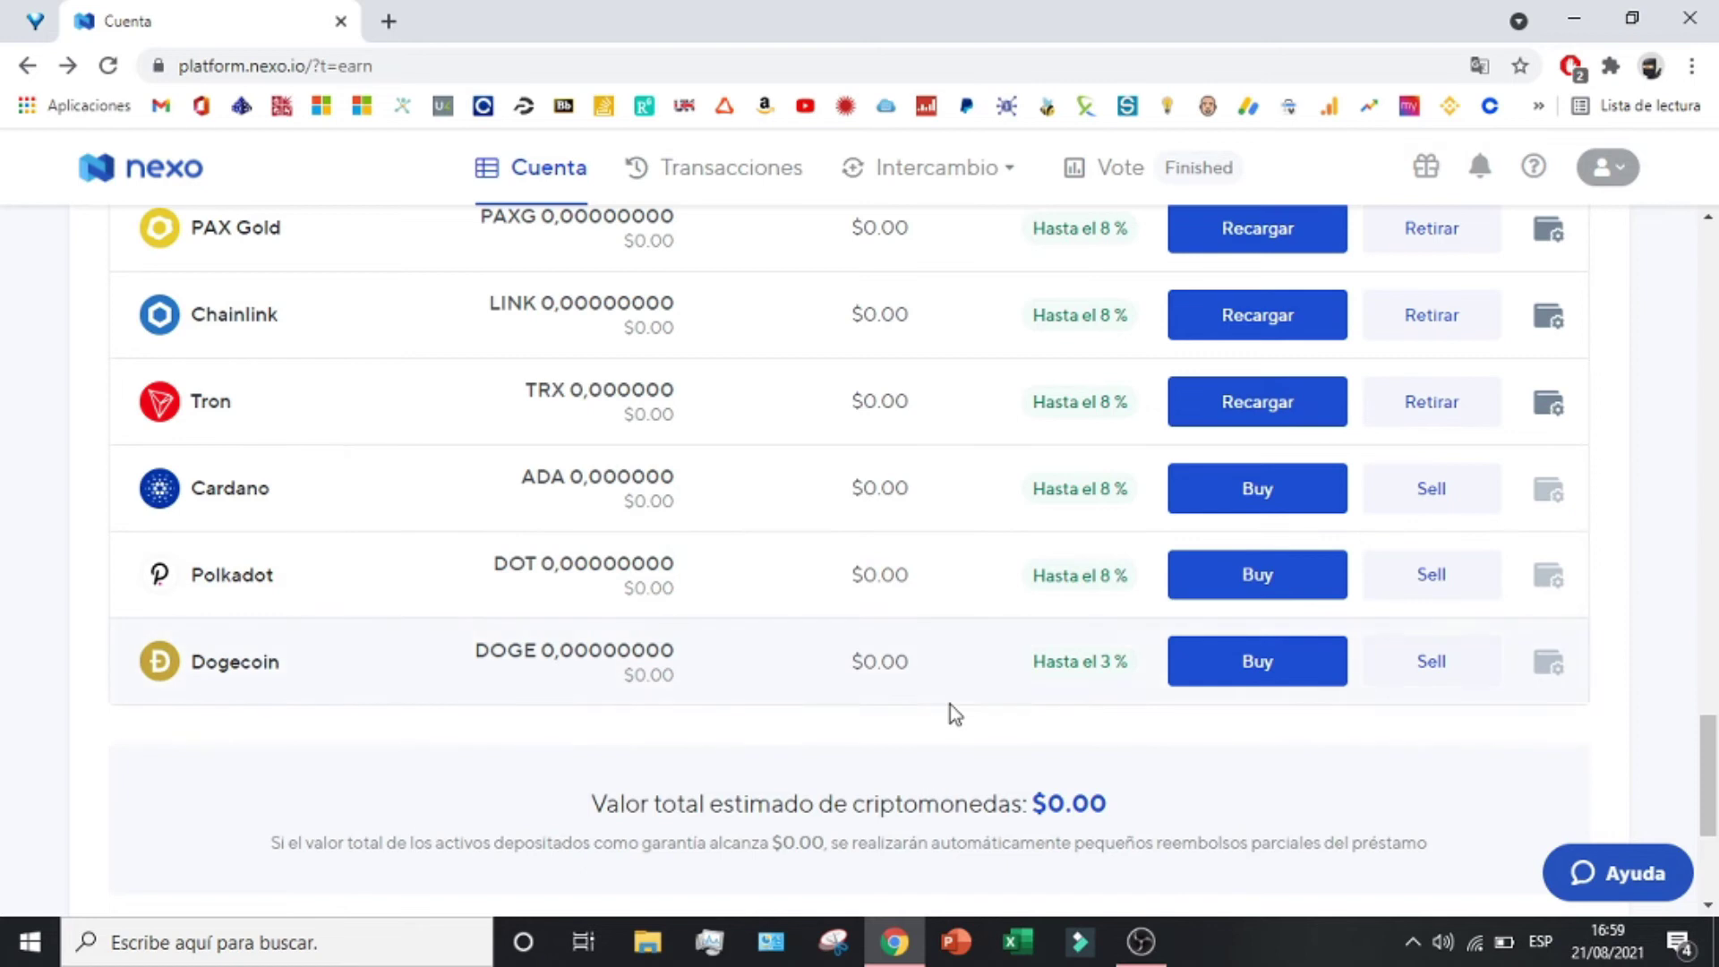
{"action": "double_click", "coordinate": [204, 487]}
{"action": "left_click_drag", "start_coordinate": [205, 574], "coordinate": [372, 593]}
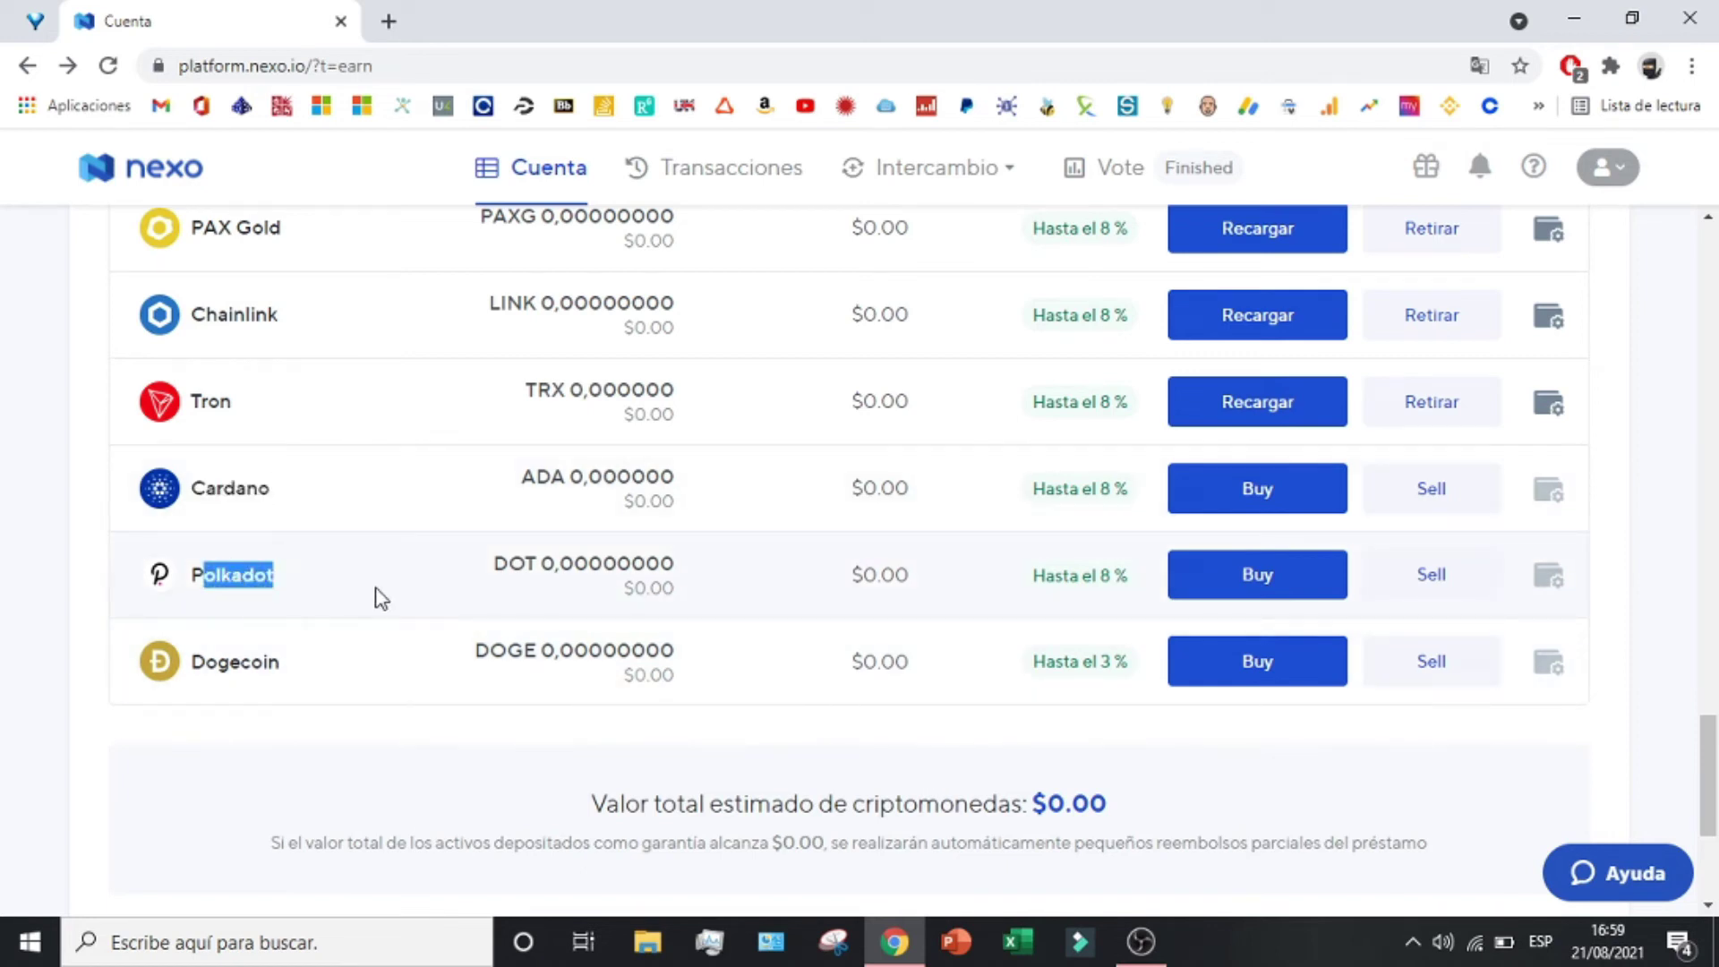
{"action": "mouse_move", "coordinate": [1065, 805]}
{"action": "scroll", "coordinate": [1066, 806], "scroll_direction": "down", "scroll_amount": 3}
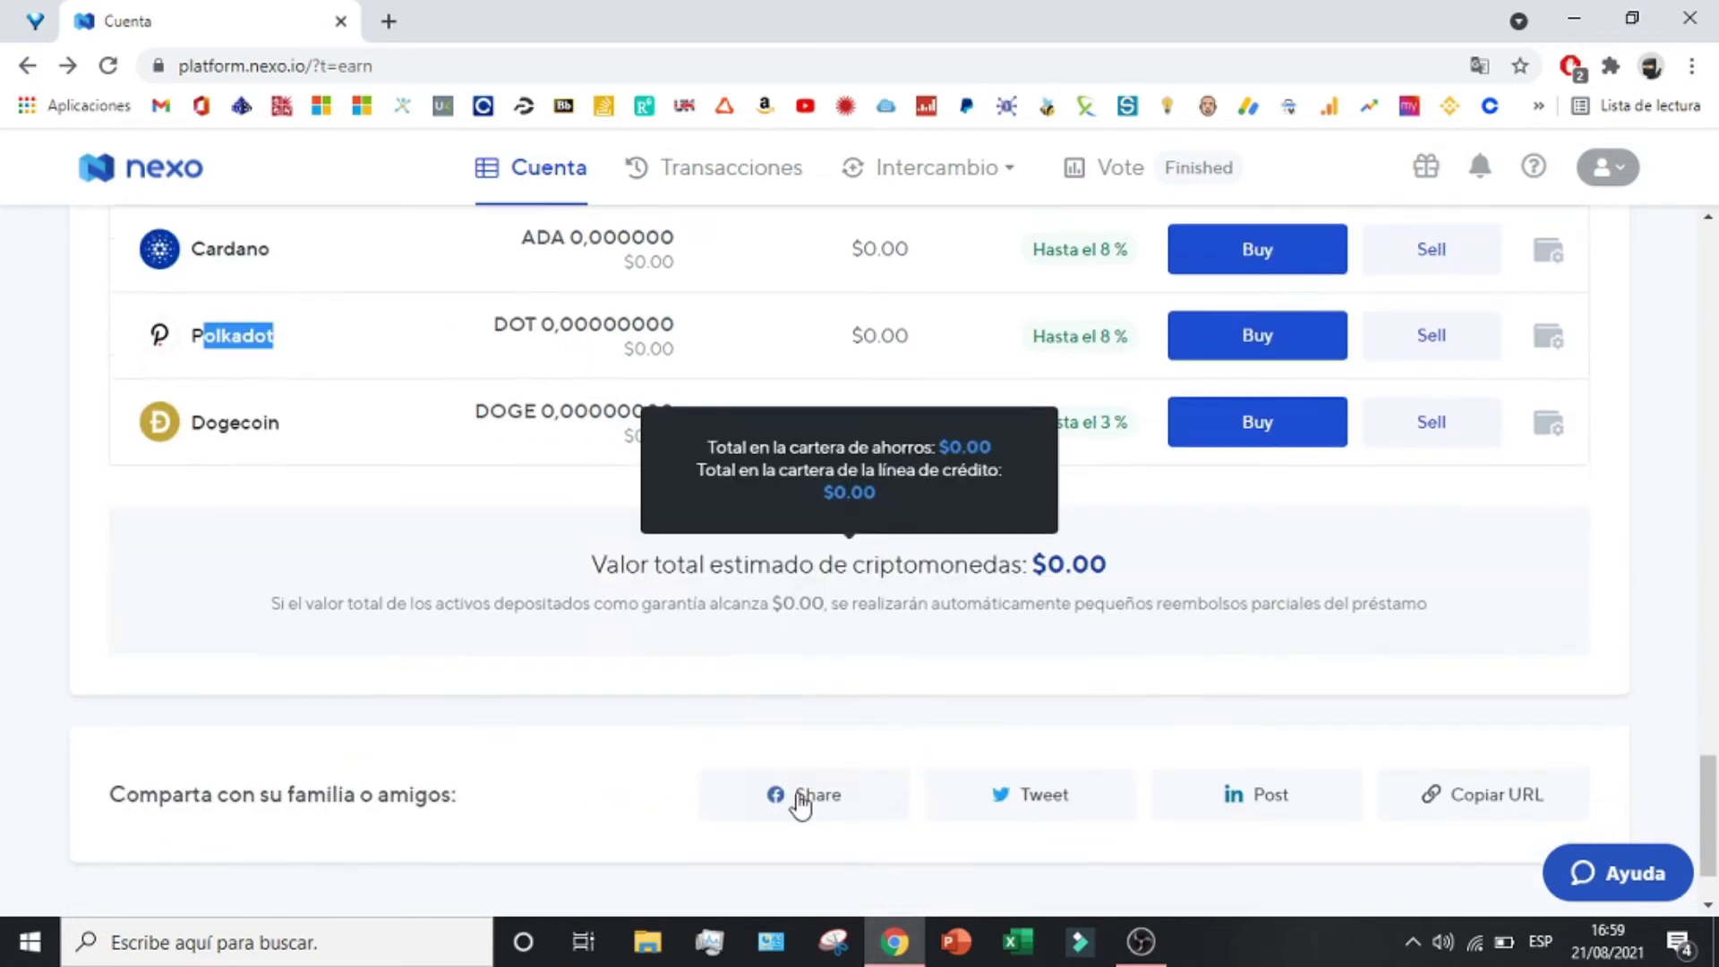
{"action": "left_click", "coordinate": [1061, 555]}
{"action": "double_click", "coordinate": [1061, 555]}
{"action": "scroll", "coordinate": [1120, 555], "scroll_direction": "down", "scroll_amount": 1}
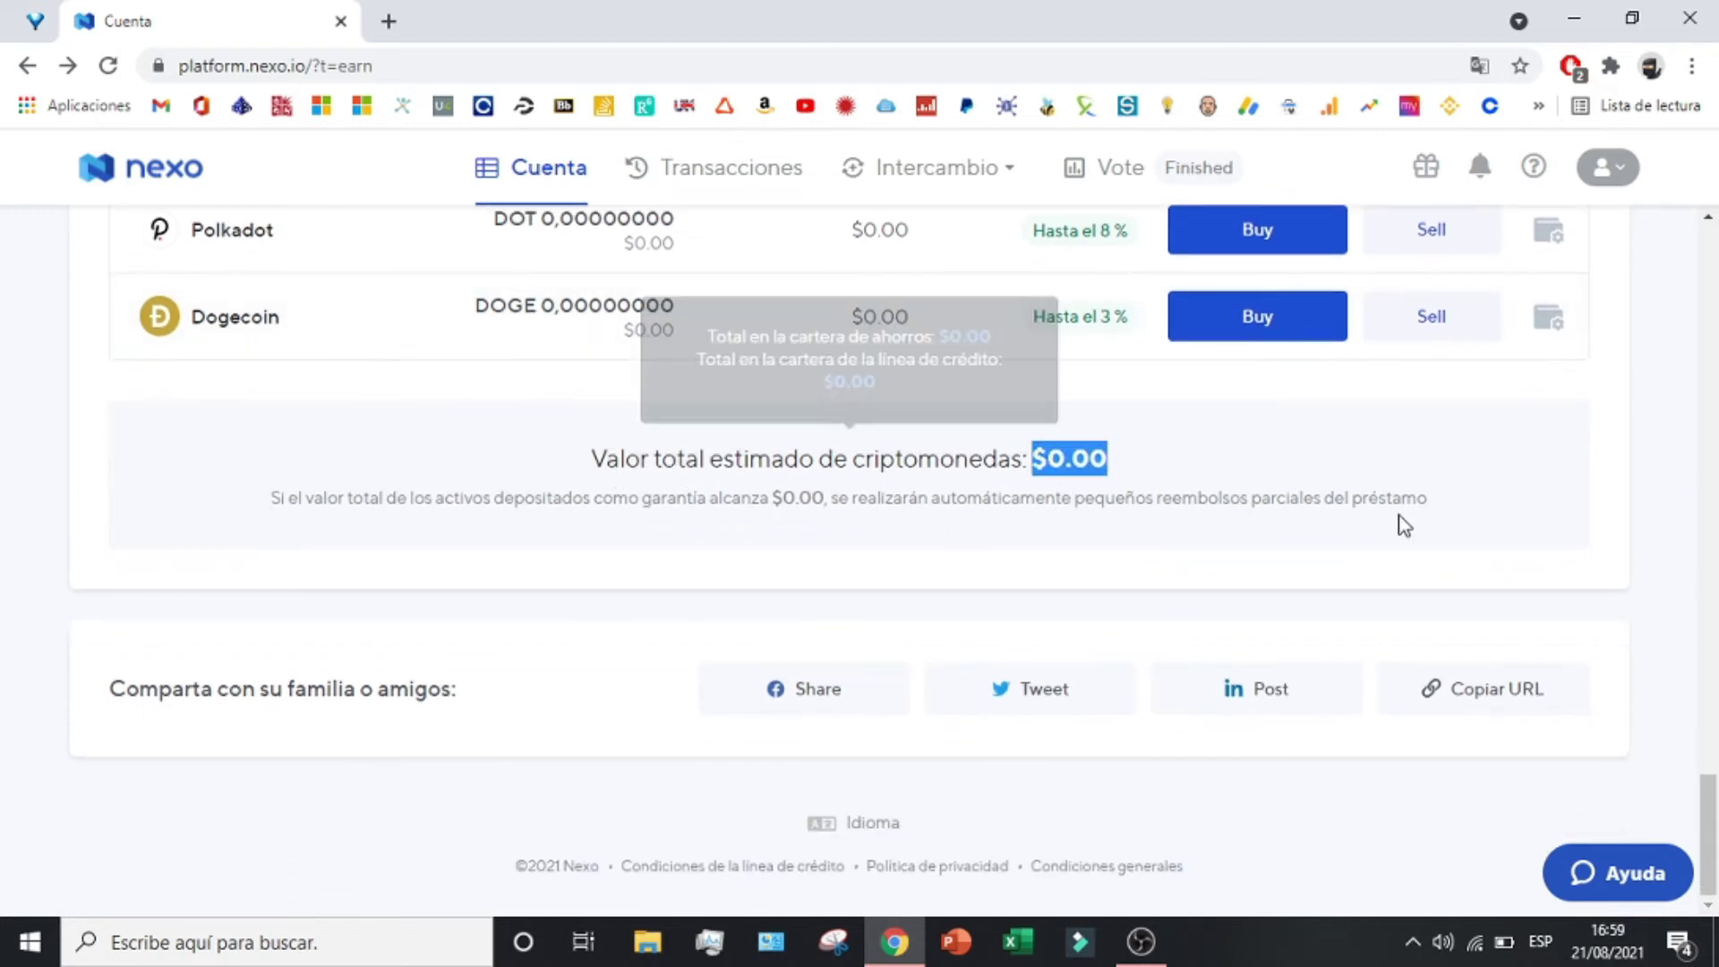
Step: Review the exchange options and open the one for buying cryptocurrencies with the wallet balance
{"action": "scroll", "coordinate": [1376, 499], "scroll_direction": "up", "scroll_amount": 5}
{"action": "scroll", "coordinate": [1376, 499], "scroll_direction": "up", "scroll_amount": 12}
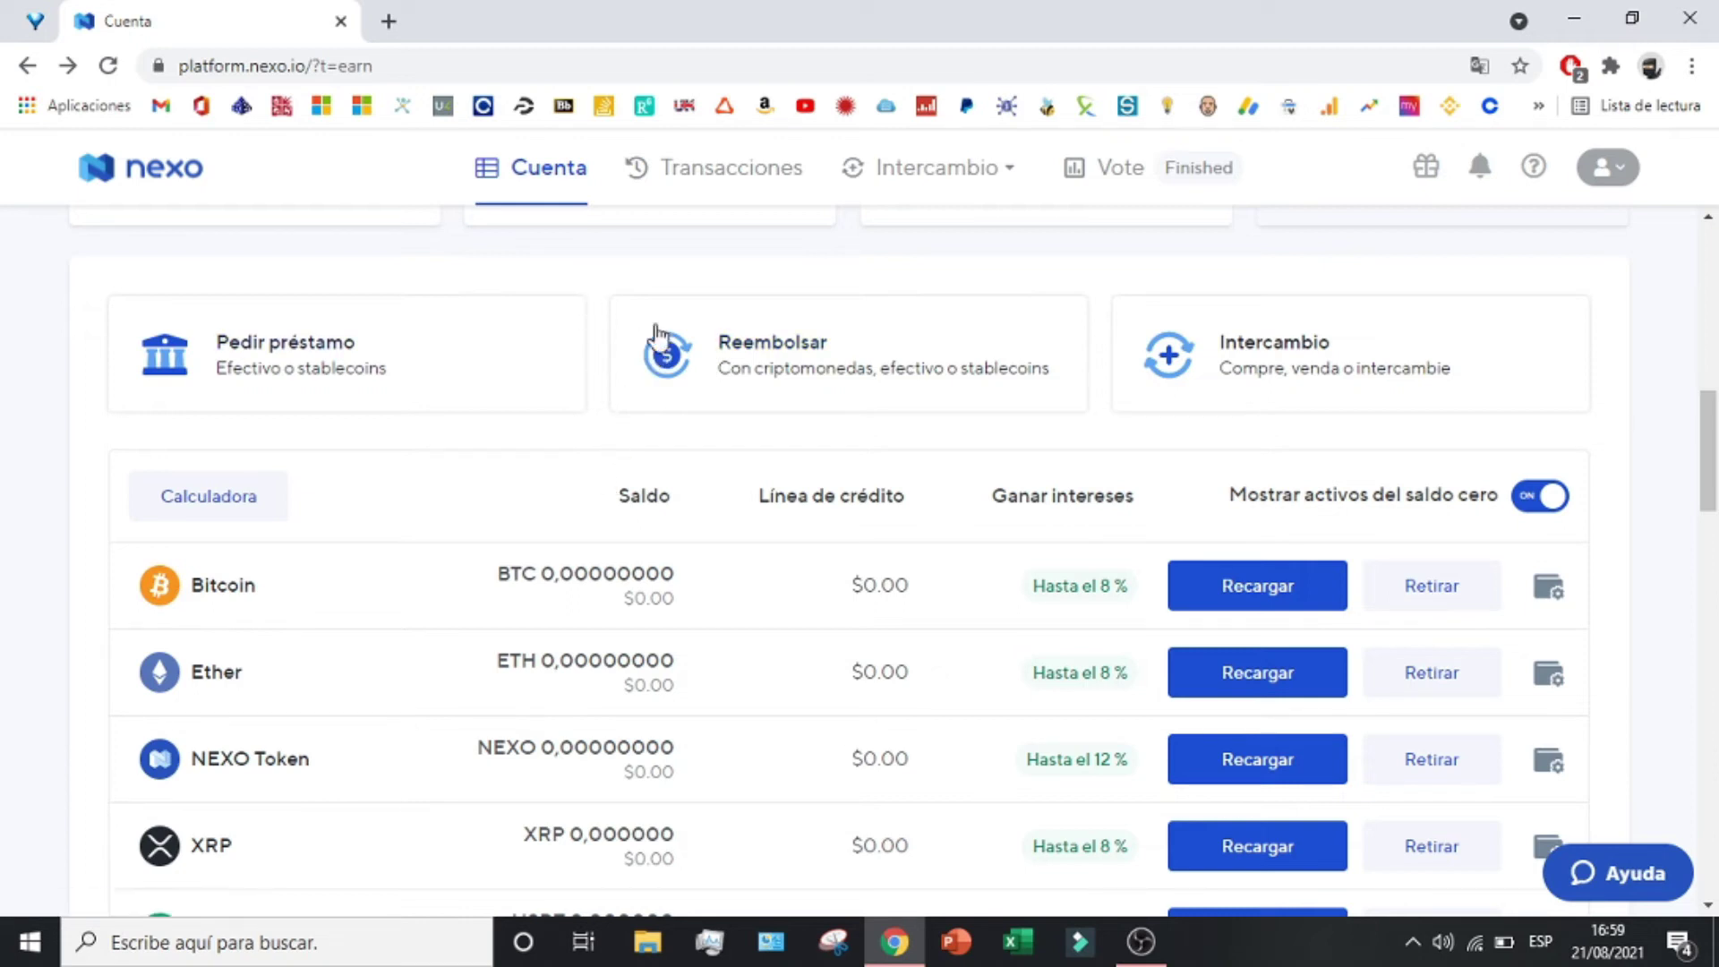
{"action": "scroll", "coordinate": [981, 412], "scroll_direction": "up", "scroll_amount": 1}
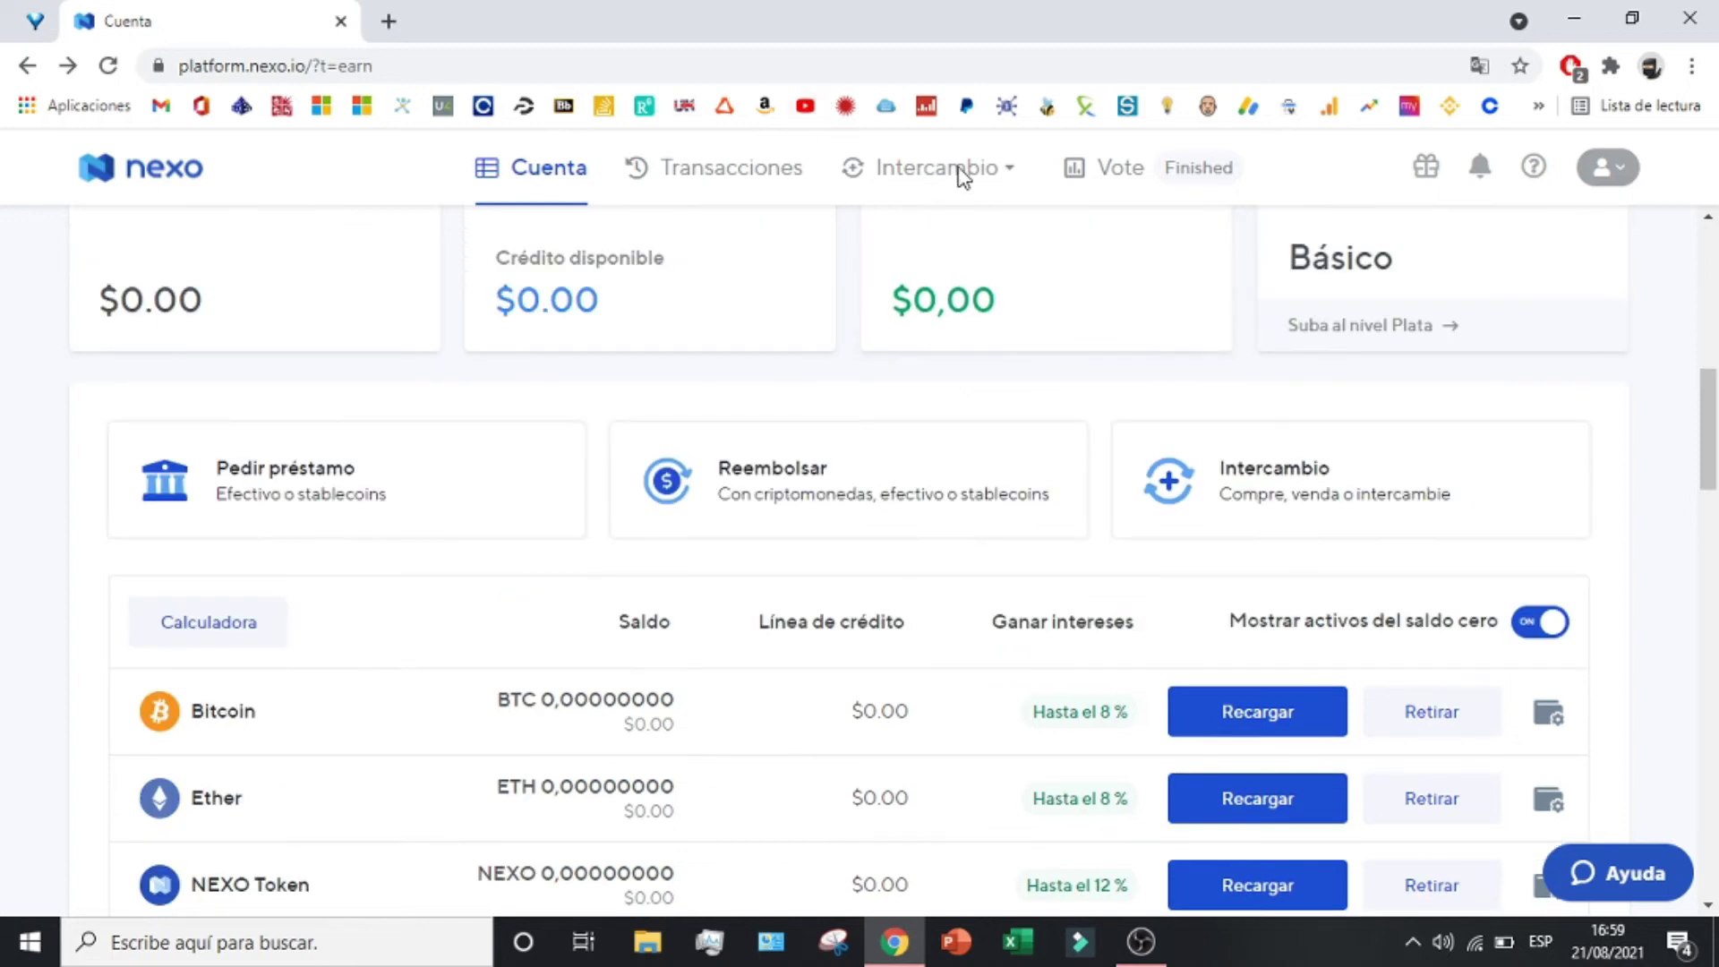
{"action": "left_click", "coordinate": [1007, 174]}
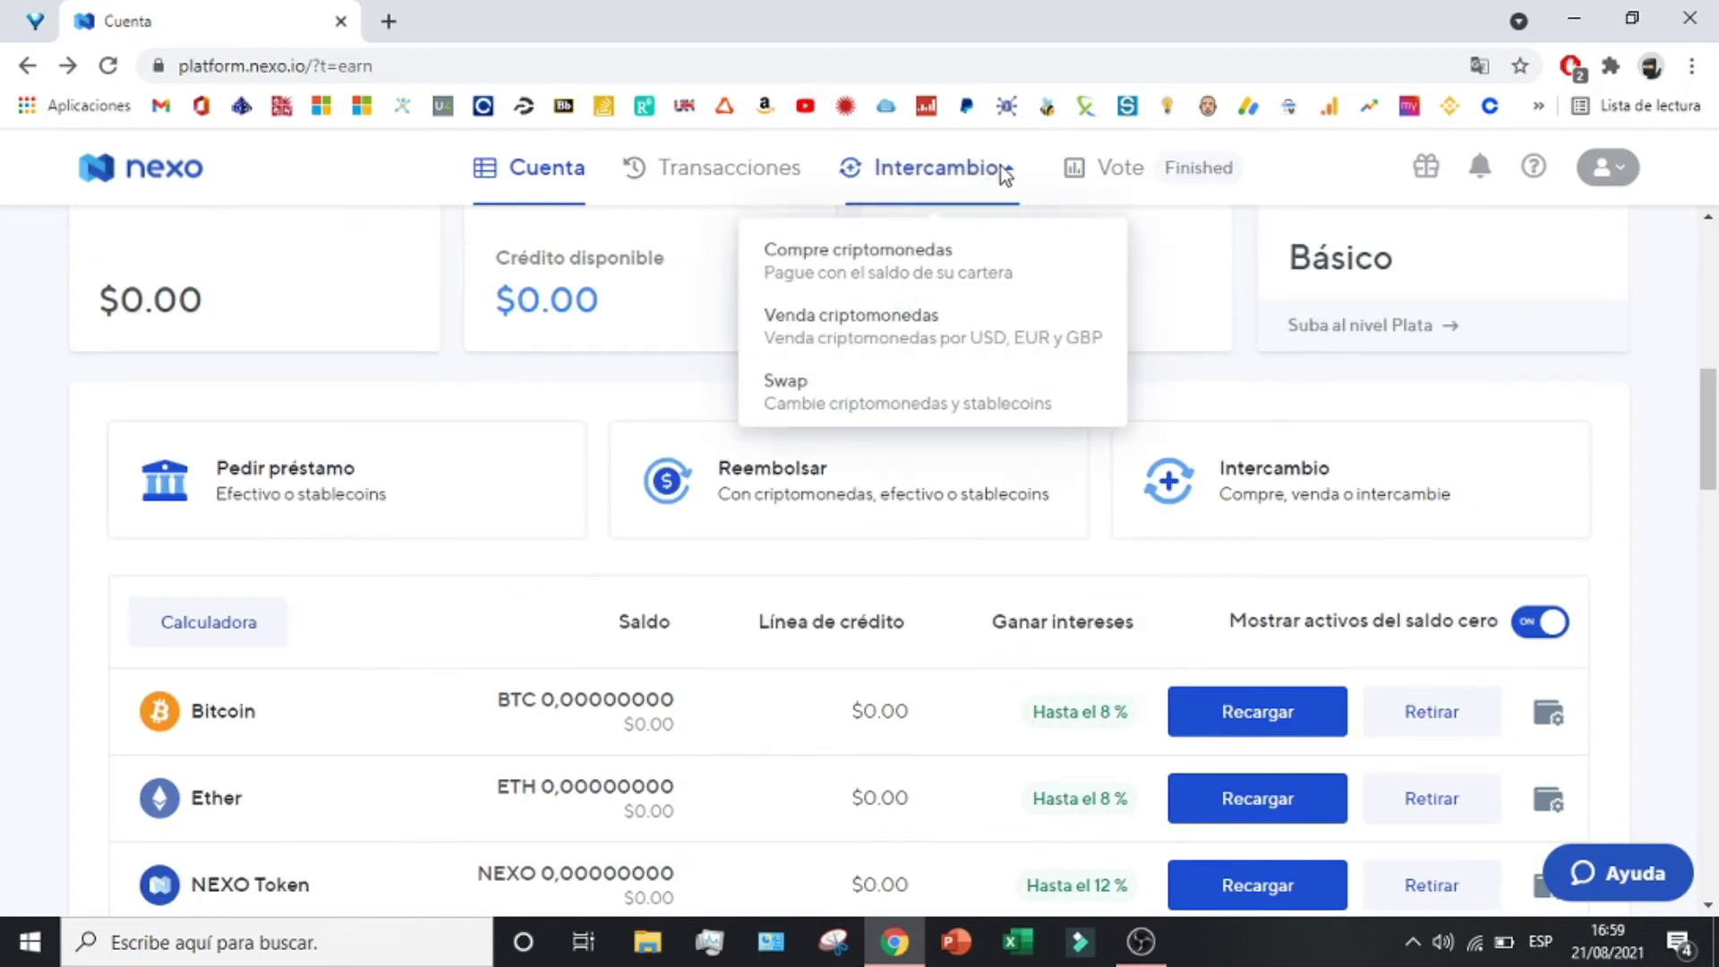
{"action": "left_click", "coordinate": [856, 254]}
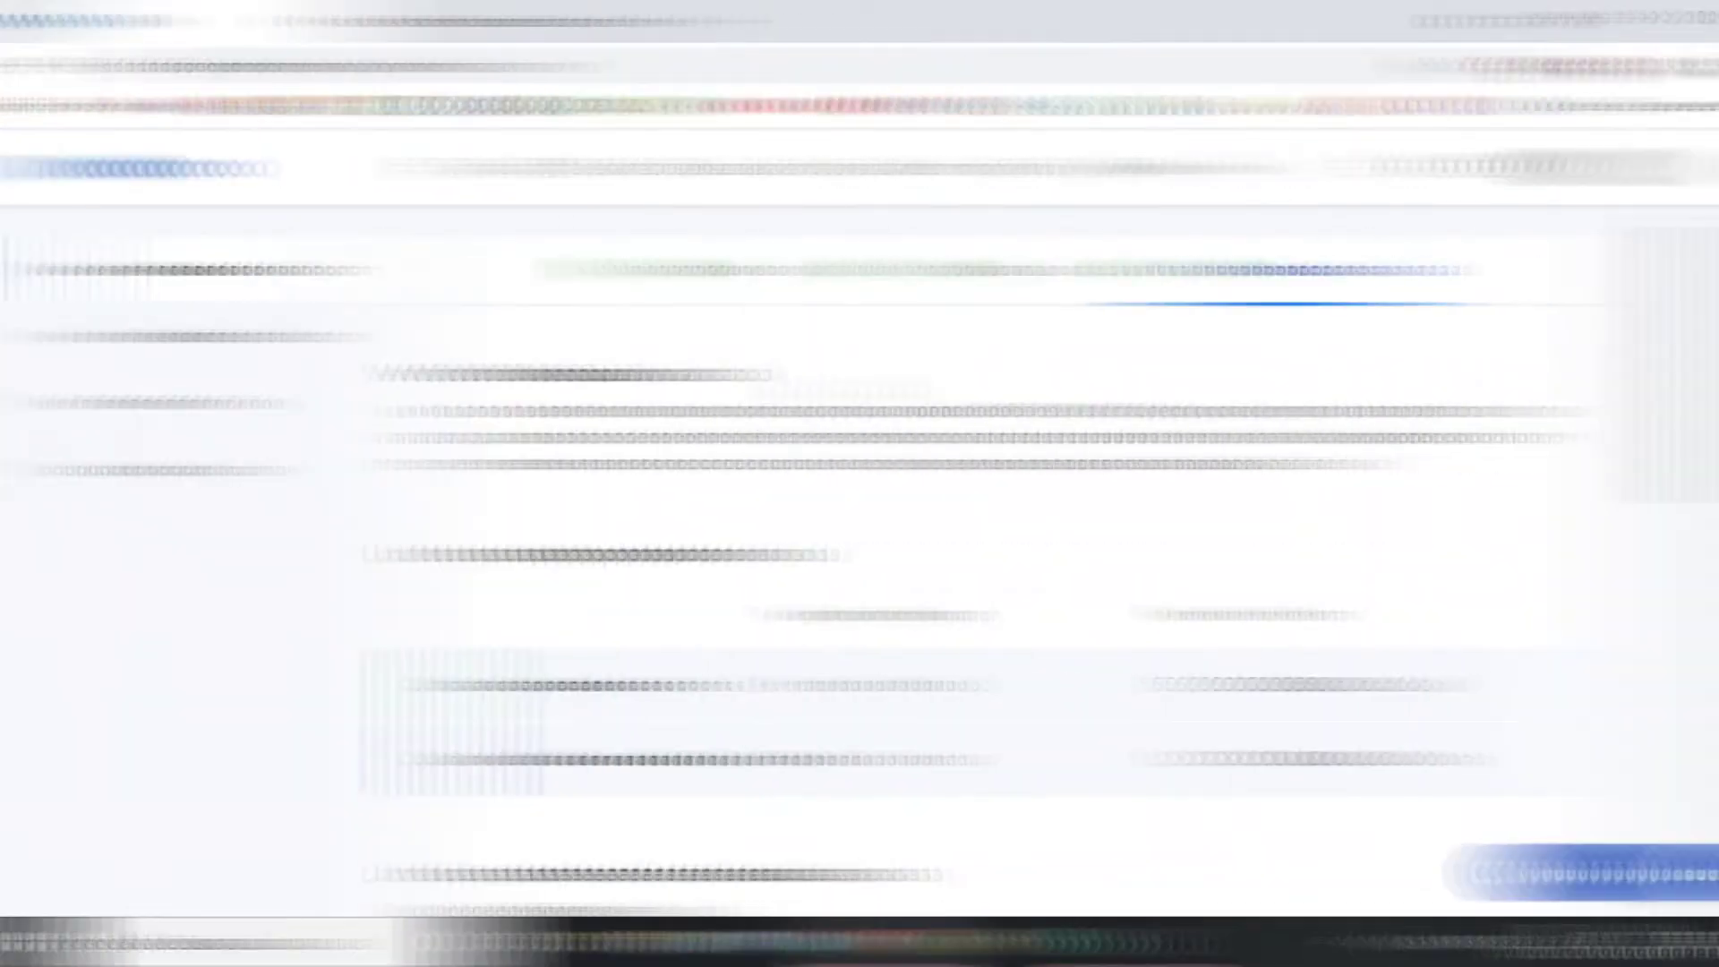
Step: Switch to Gmail to read the Advanced Verification email from Nexo, and return to the Nexo verification levels
{"action": "left_click", "coordinate": [606, 13]}
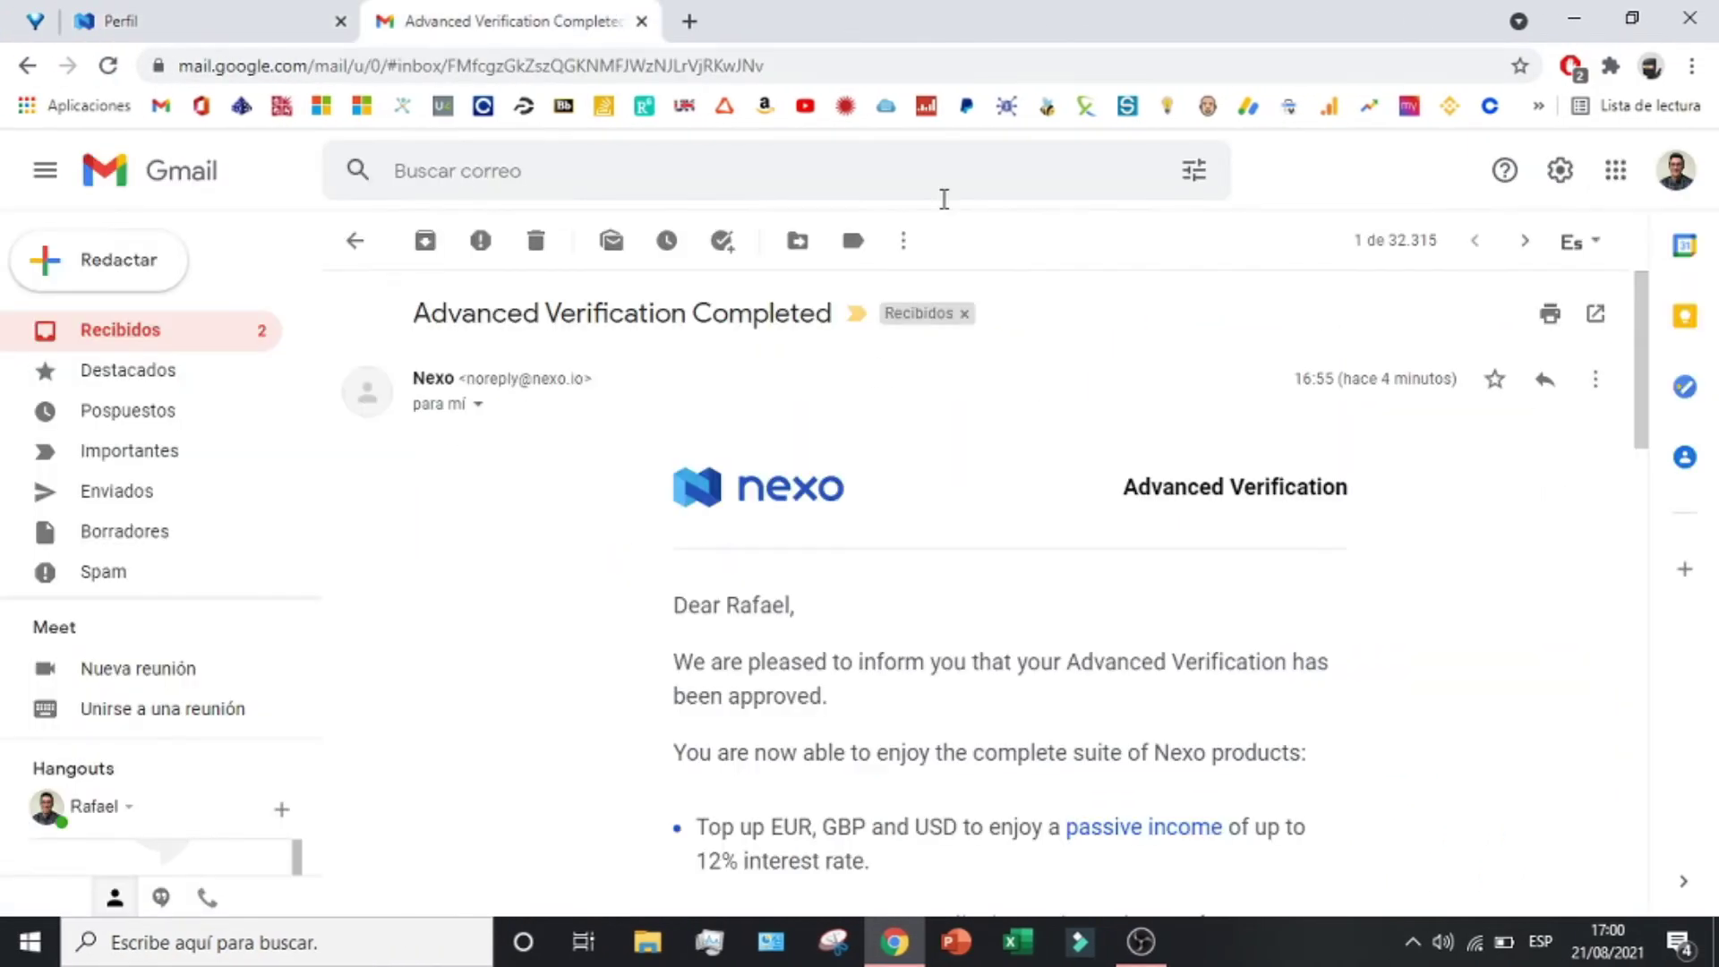
{"action": "left_click_drag", "start_coordinate": [1138, 487], "coordinate": [1297, 483]}
{"action": "left_click", "coordinate": [199, 11]}
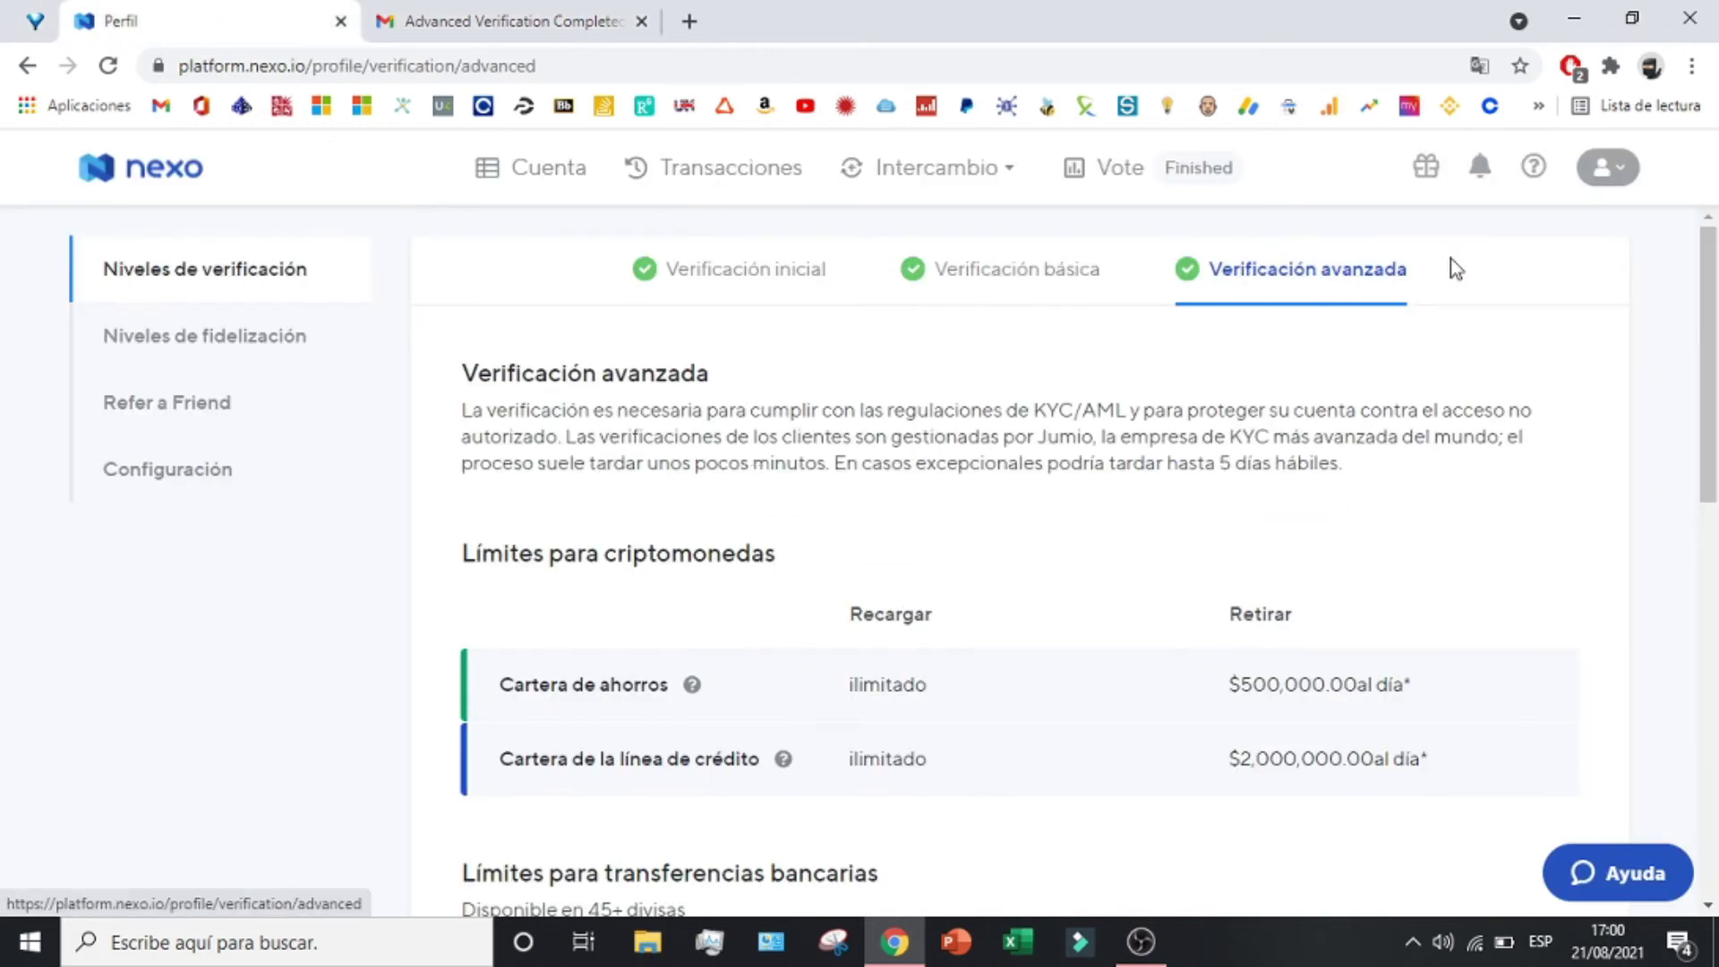
Step: Open the EUR top-up from the account's asset list and follow its two-factor authentication notice to the security settings
{"action": "key", "text": "alt+Left"}
{"action": "scroll", "coordinate": [1062, 293], "scroll_direction": "up", "scroll_amount": 4}
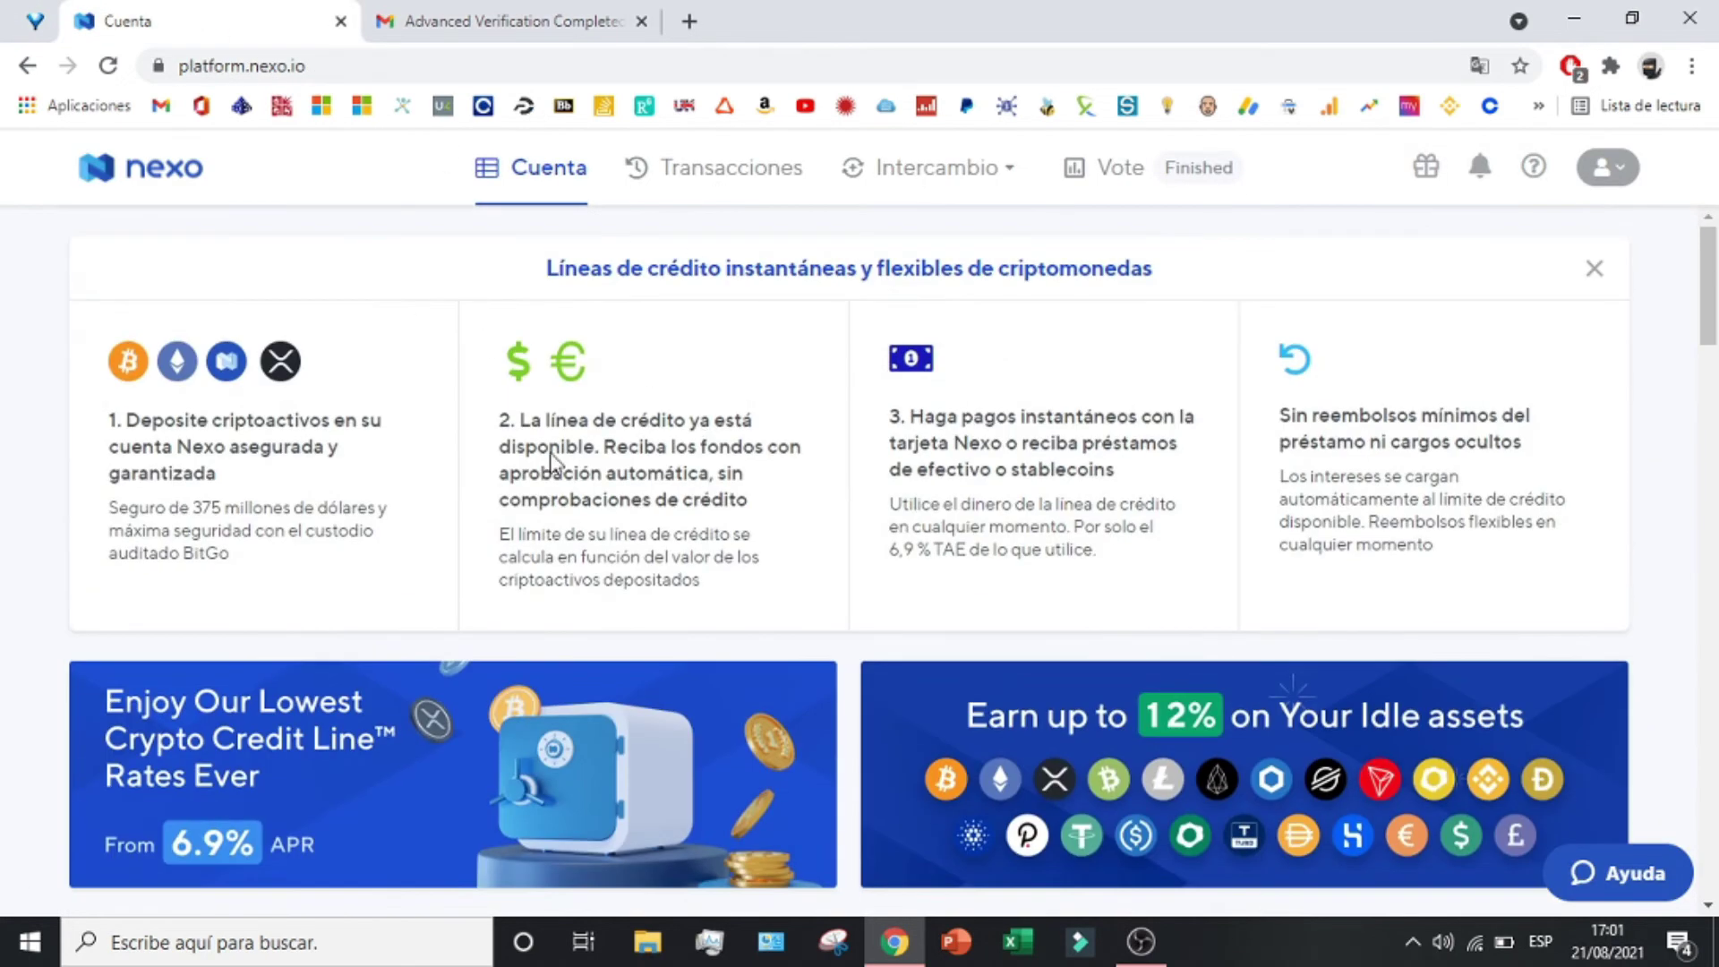
{"action": "scroll", "coordinate": [573, 555], "scroll_direction": "down", "scroll_amount": 7}
{"action": "scroll", "coordinate": [555, 582], "scroll_direction": "down", "scroll_amount": 5}
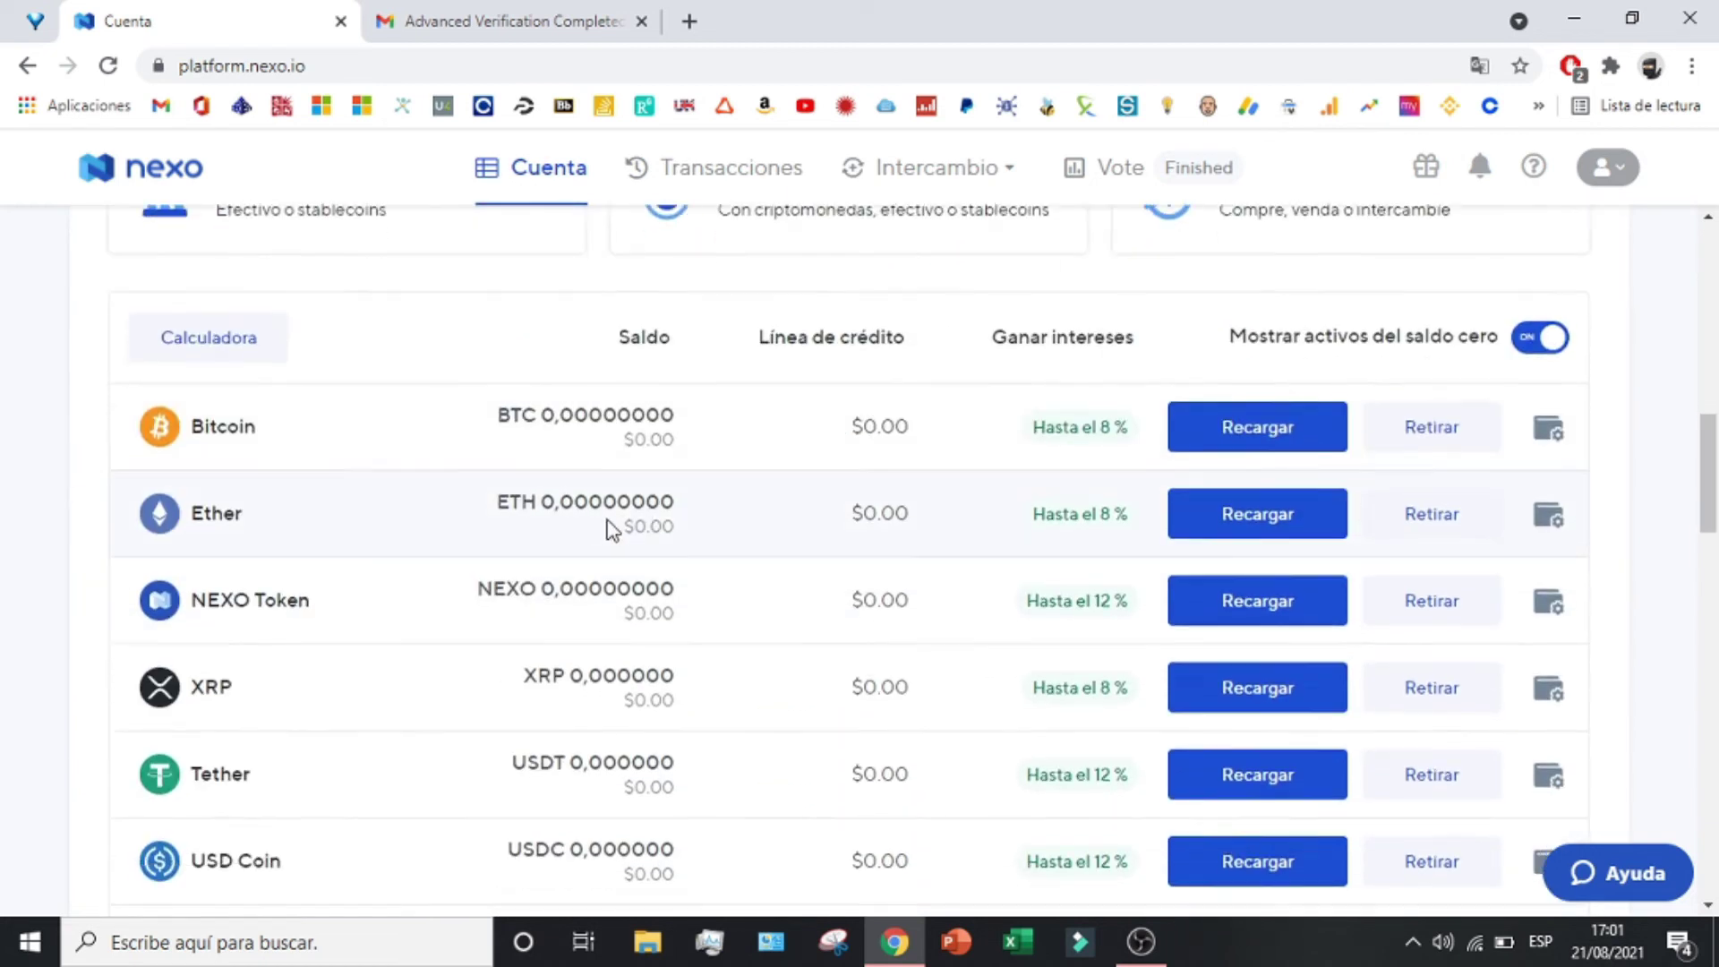
{"action": "scroll", "coordinate": [474, 519], "scroll_direction": "down", "scroll_amount": 5}
{"action": "scroll", "coordinate": [448, 582], "scroll_direction": "down", "scroll_amount": 3}
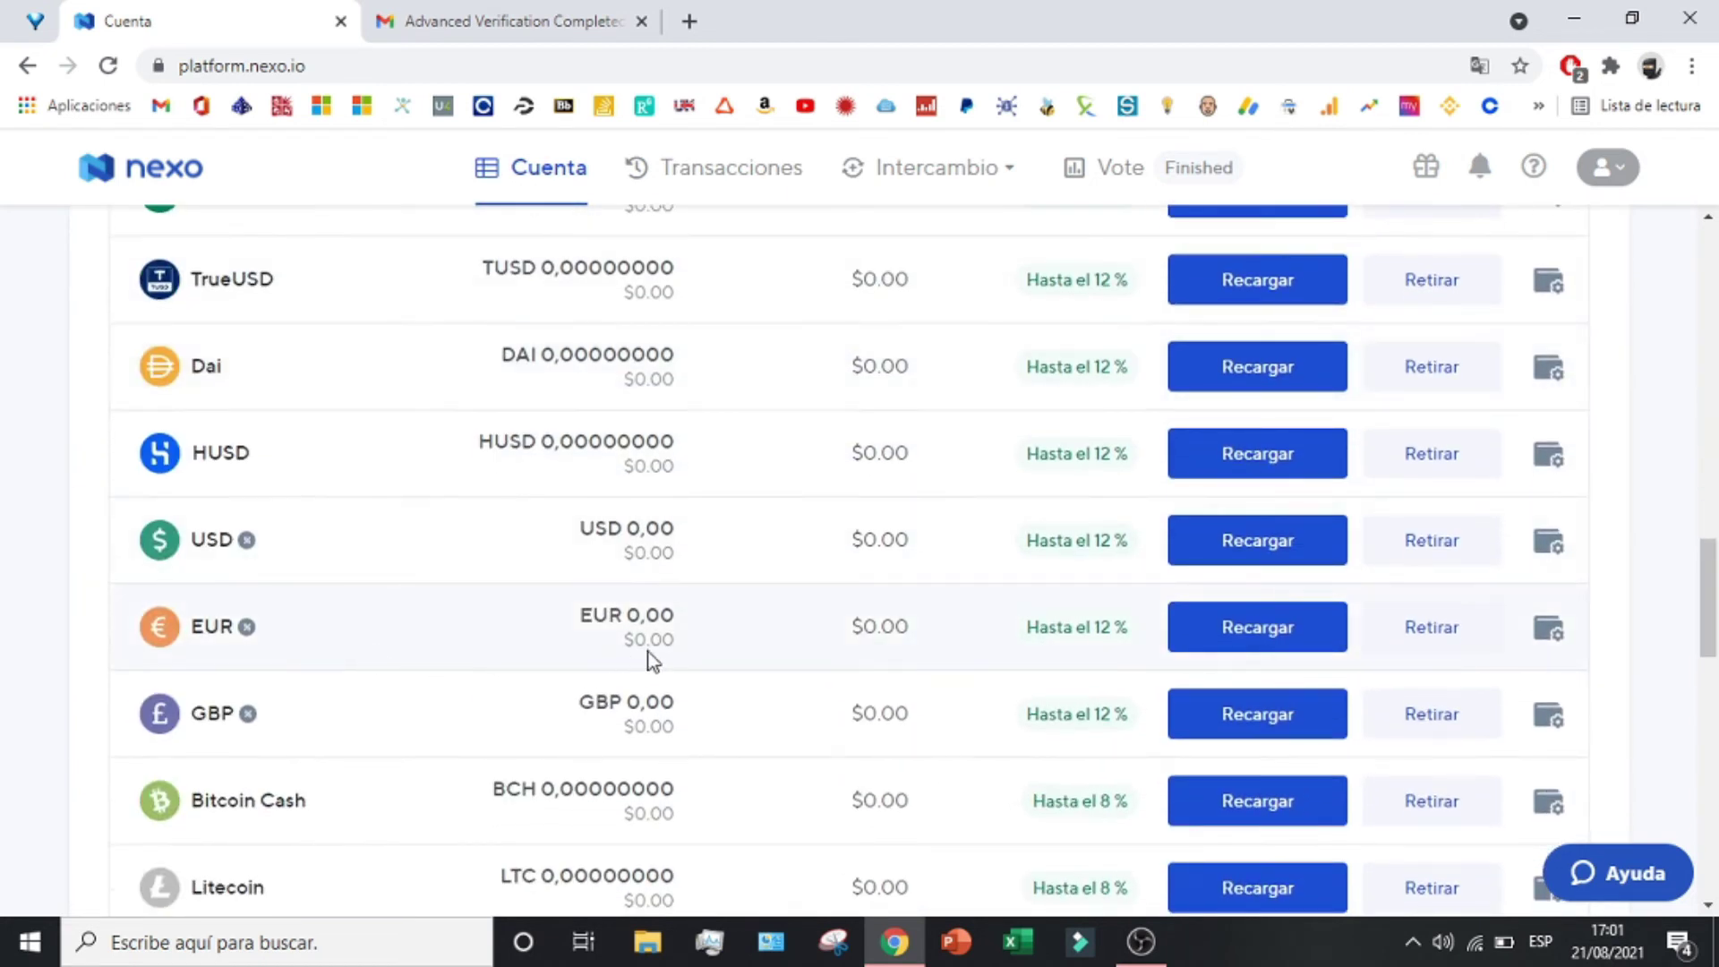
{"action": "left_click", "coordinate": [1231, 637]}
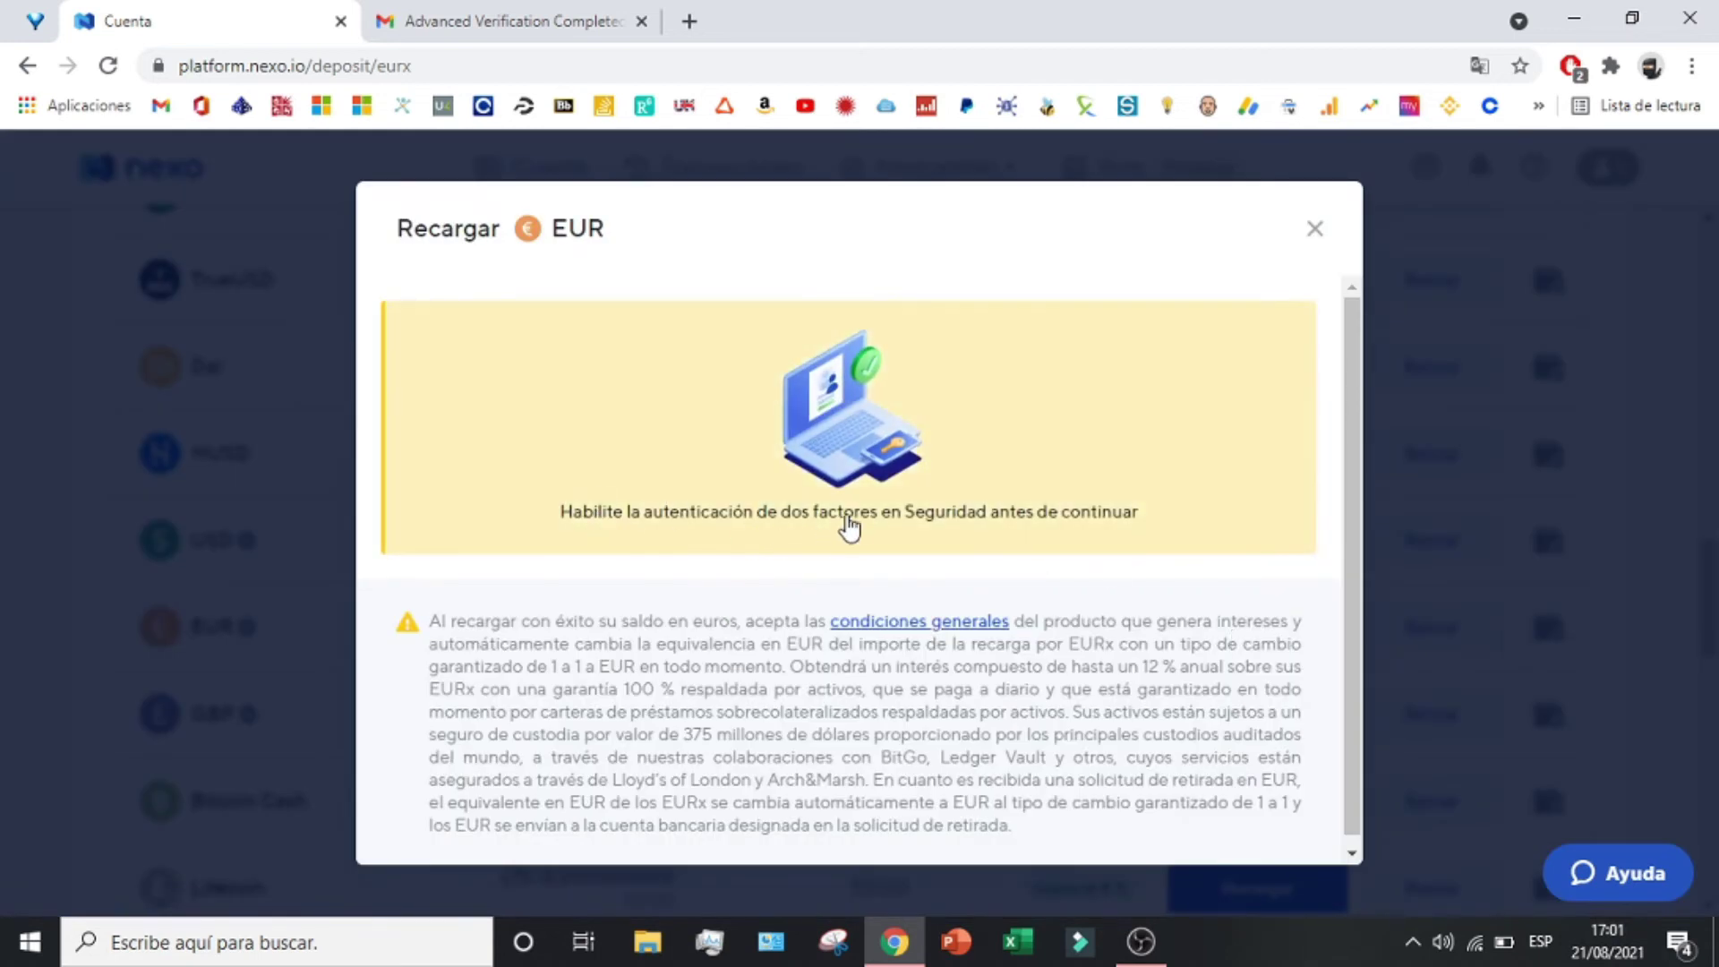
{"action": "left_click", "coordinate": [1024, 469]}
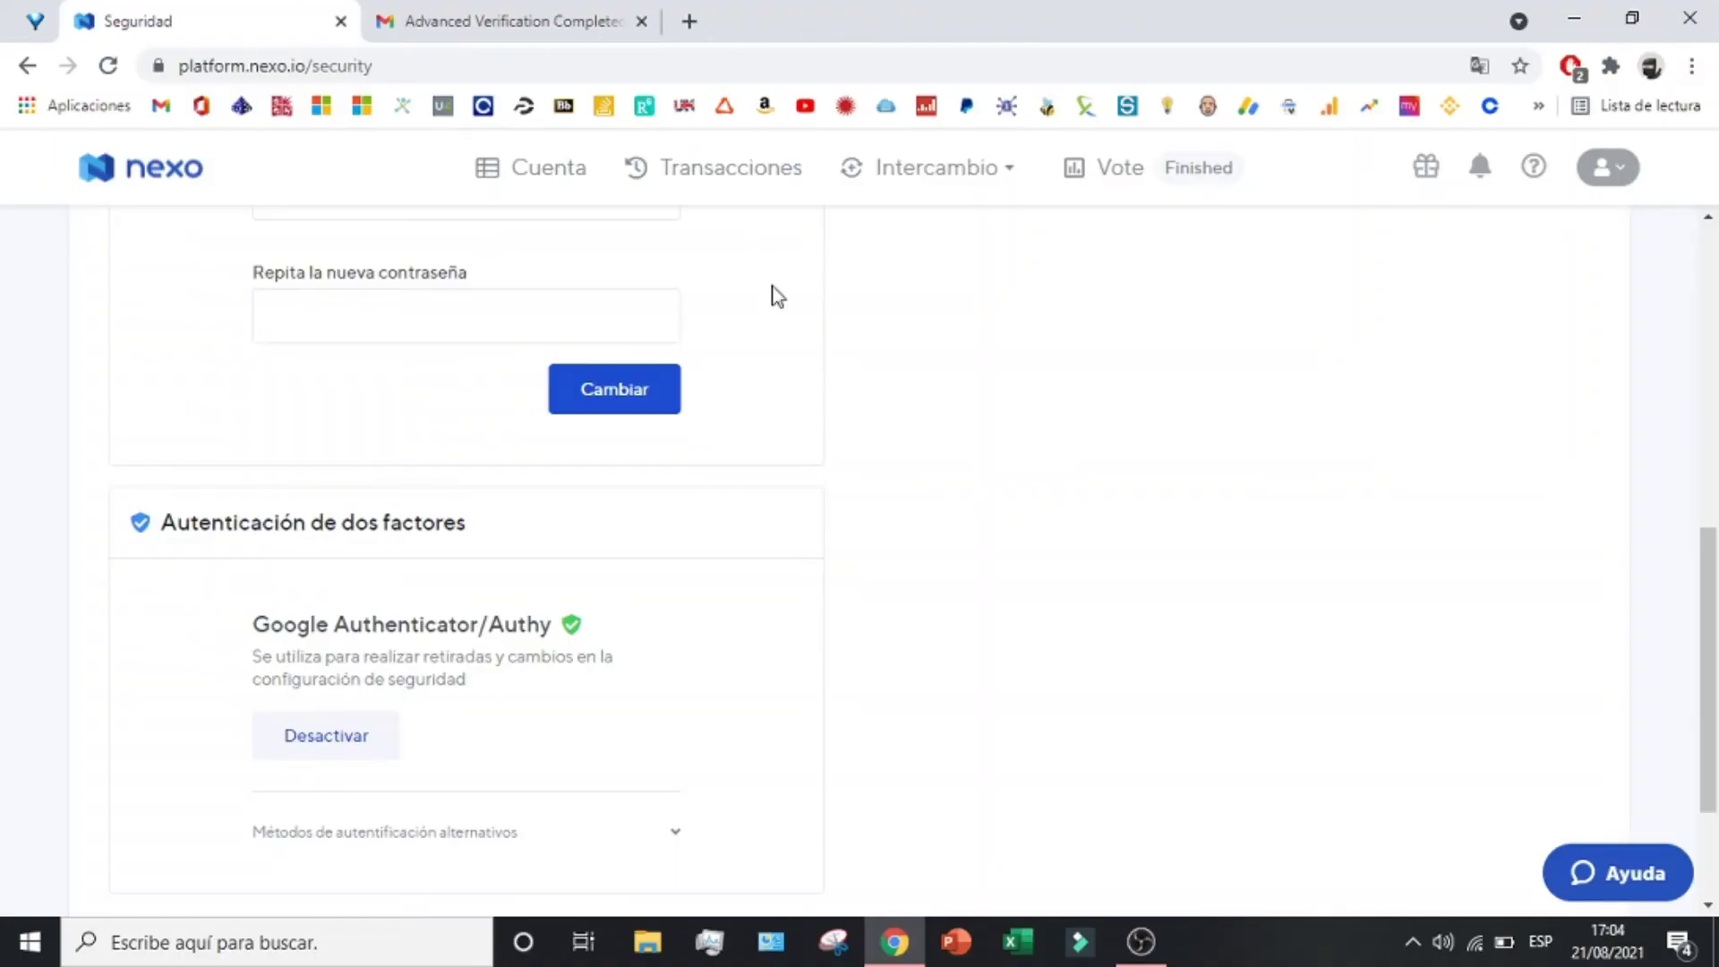
Step: Return from the security settings to the account's asset list and open the EUR top-up
{"action": "left_click", "coordinate": [536, 177]}
{"action": "scroll", "coordinate": [530, 372], "scroll_direction": "down", "scroll_amount": 10}
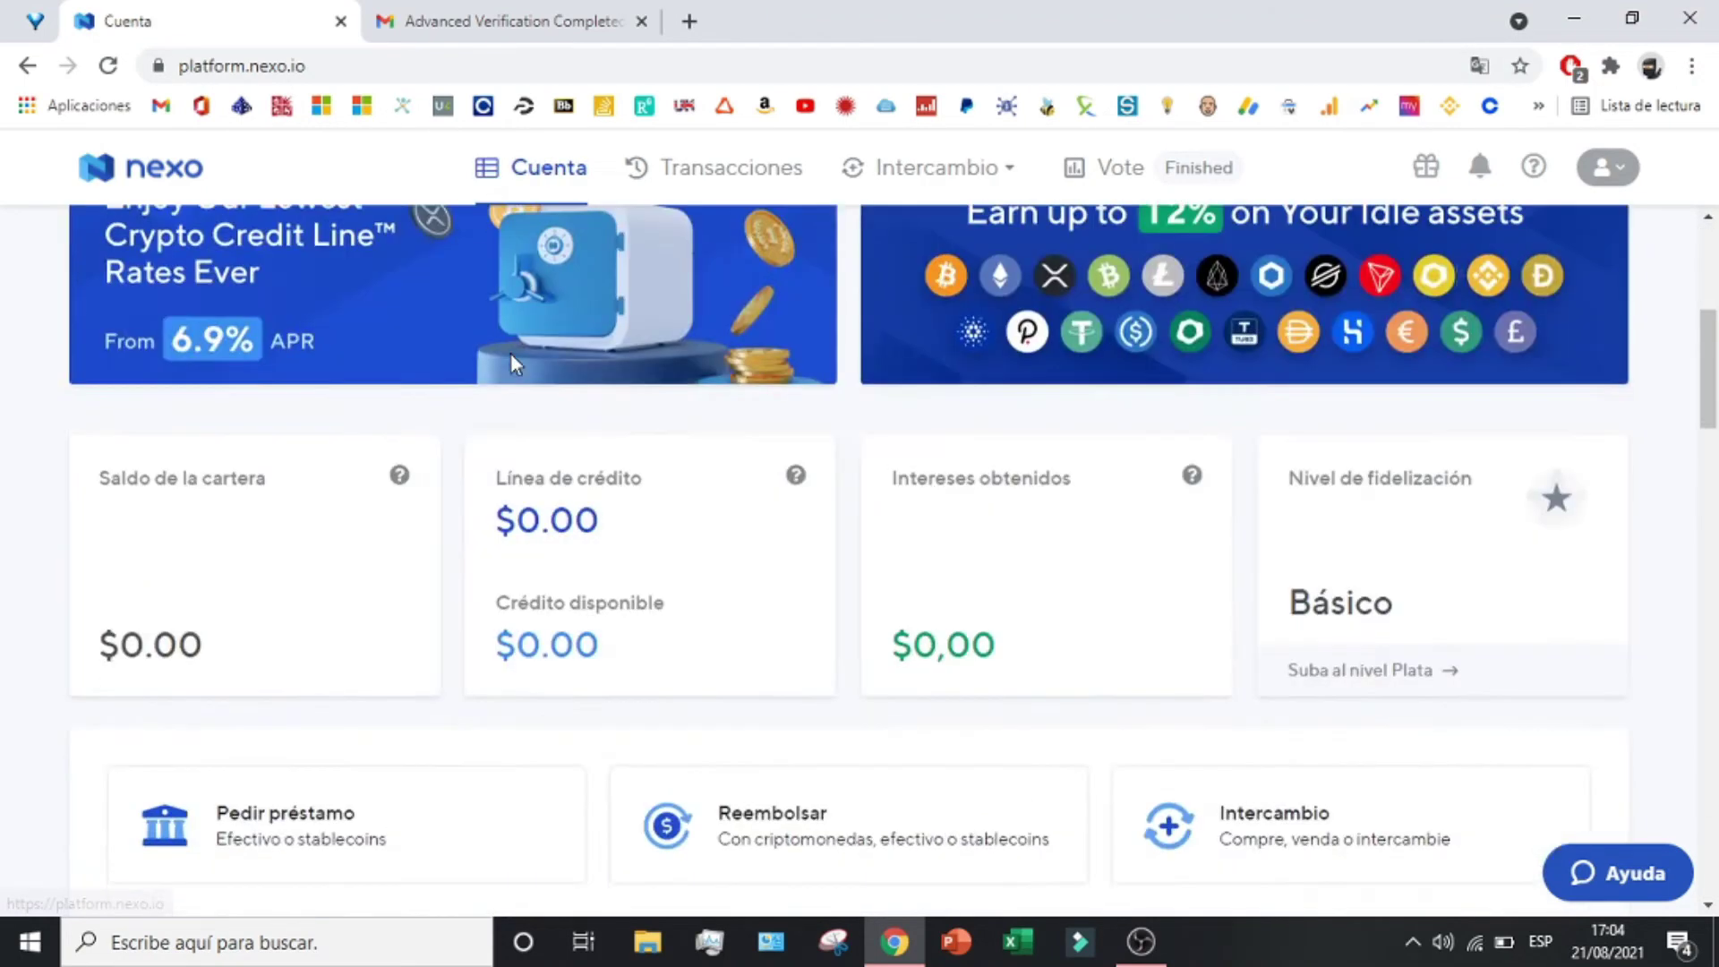
{"action": "scroll", "coordinate": [530, 372], "scroll_direction": "down", "scroll_amount": 10}
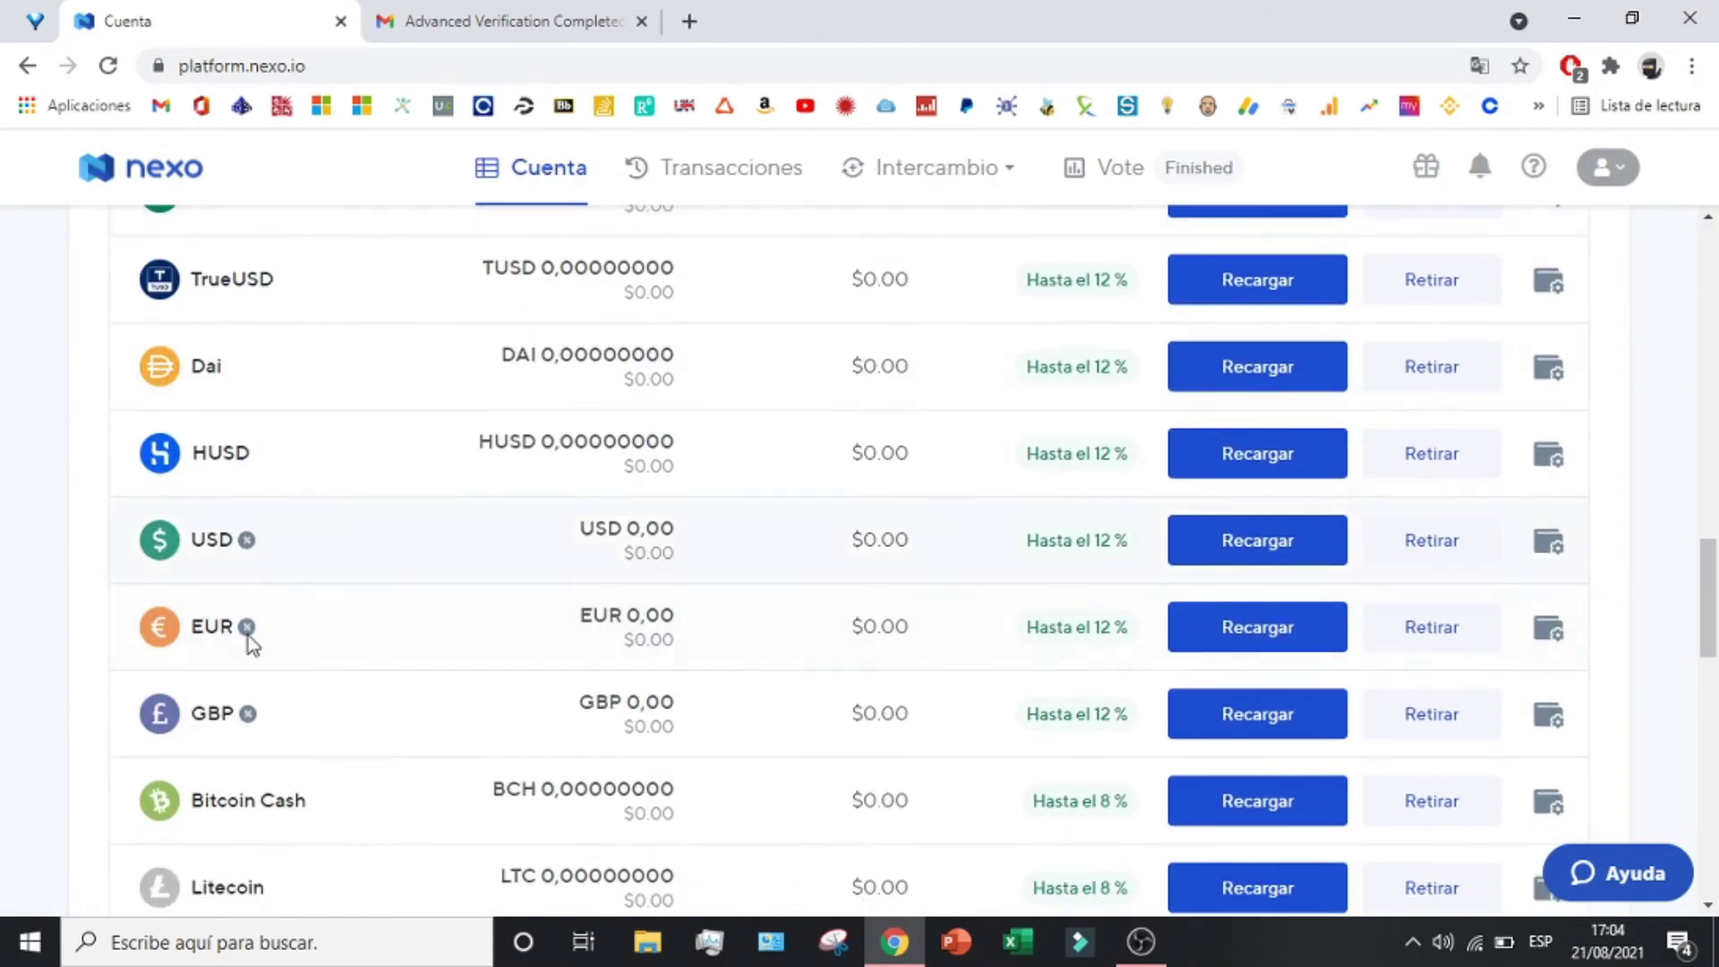
{"action": "left_click", "coordinate": [1309, 639]}
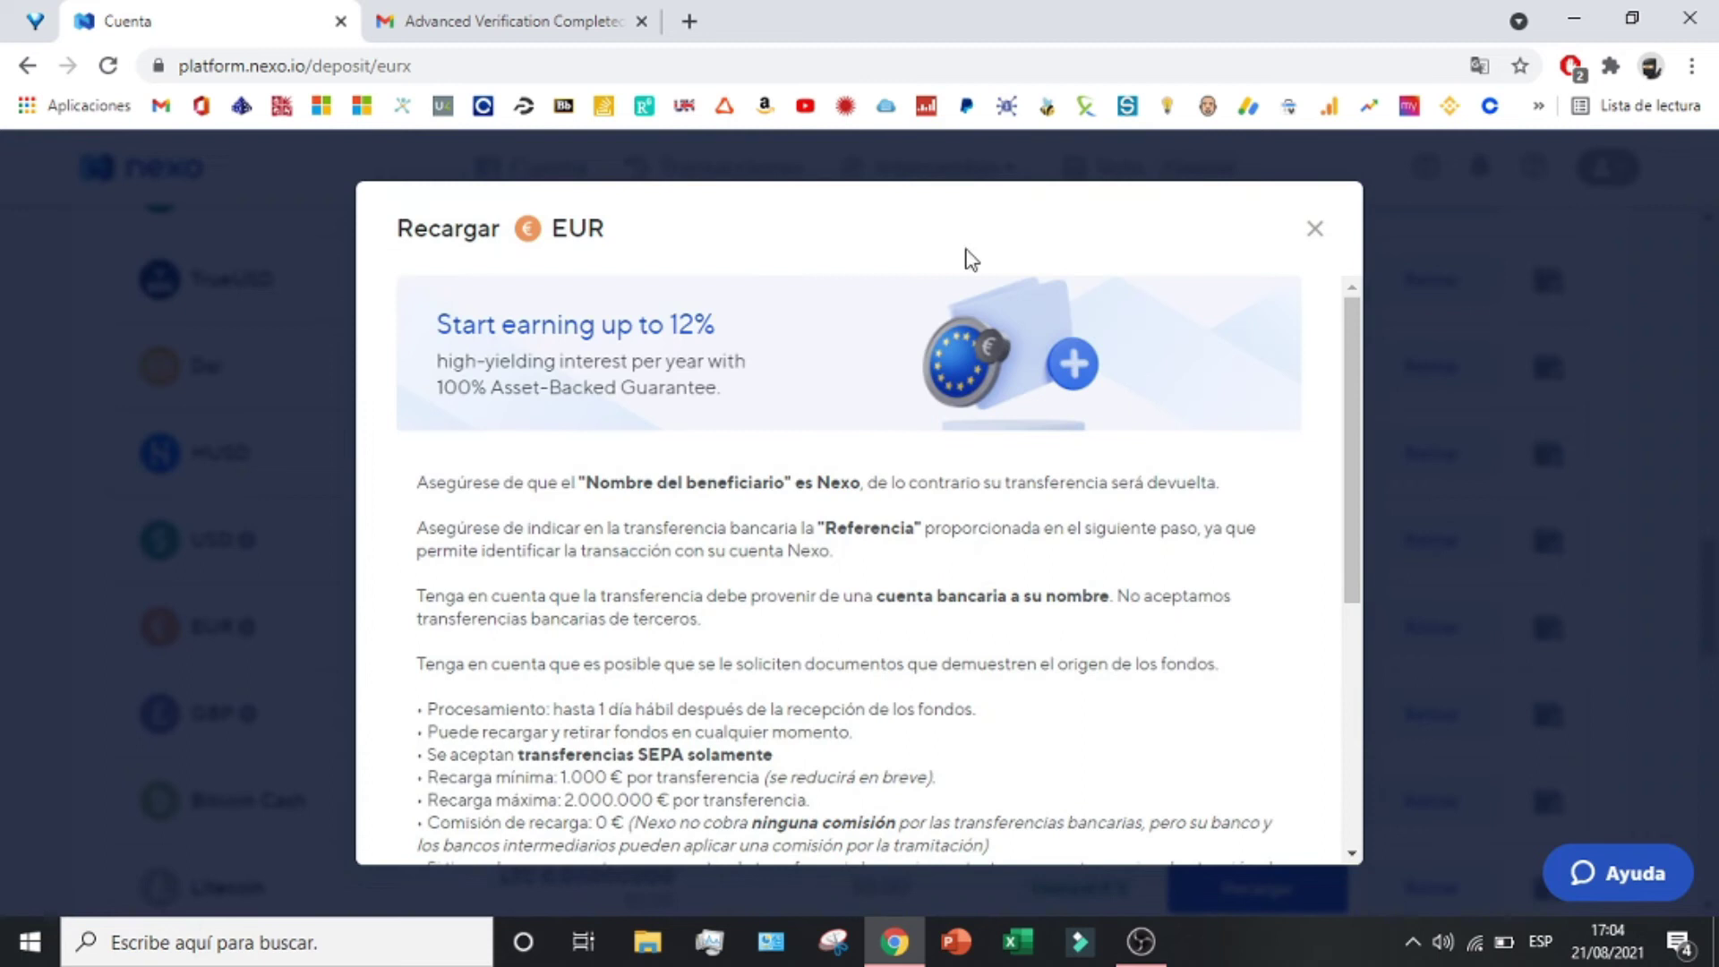
Step: Read the bank transfer conditions for topping up EUR and acknowledge them
{"action": "scroll", "coordinate": [840, 519], "scroll_direction": "down", "scroll_amount": 2}
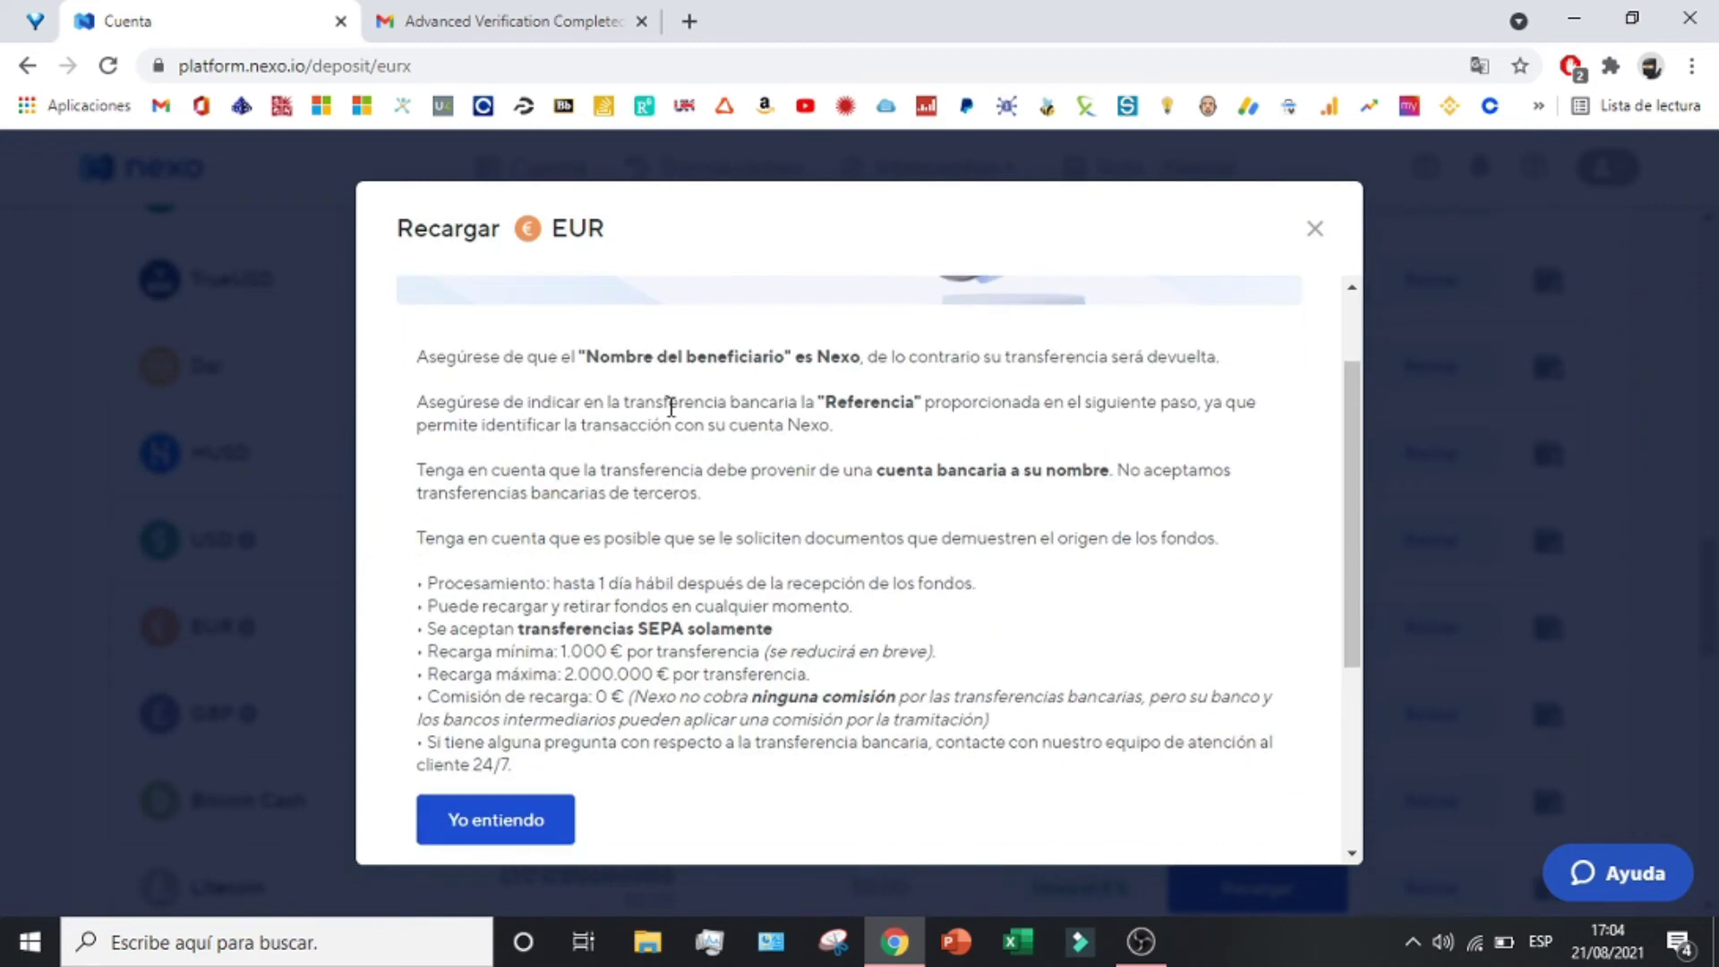
{"action": "scroll", "coordinate": [671, 403], "scroll_direction": "down", "scroll_amount": 3}
{"action": "scroll", "coordinate": [538, 578], "scroll_direction": "down", "scroll_amount": 1}
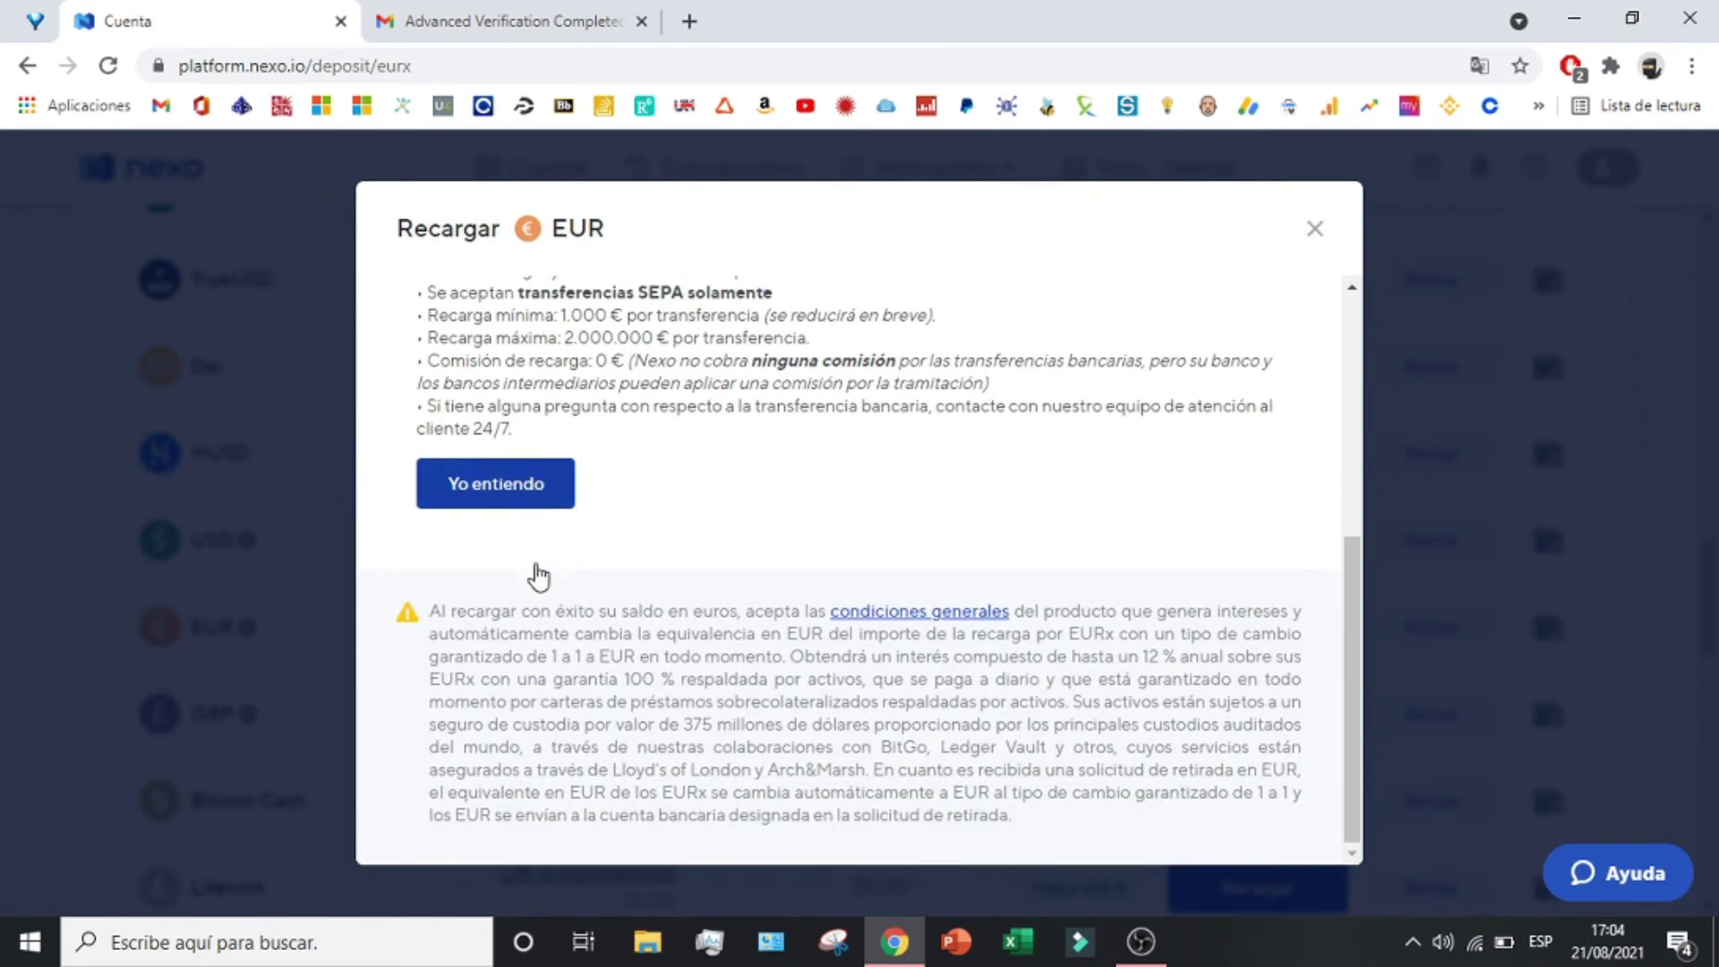
{"action": "left_click", "coordinate": [520, 491]}
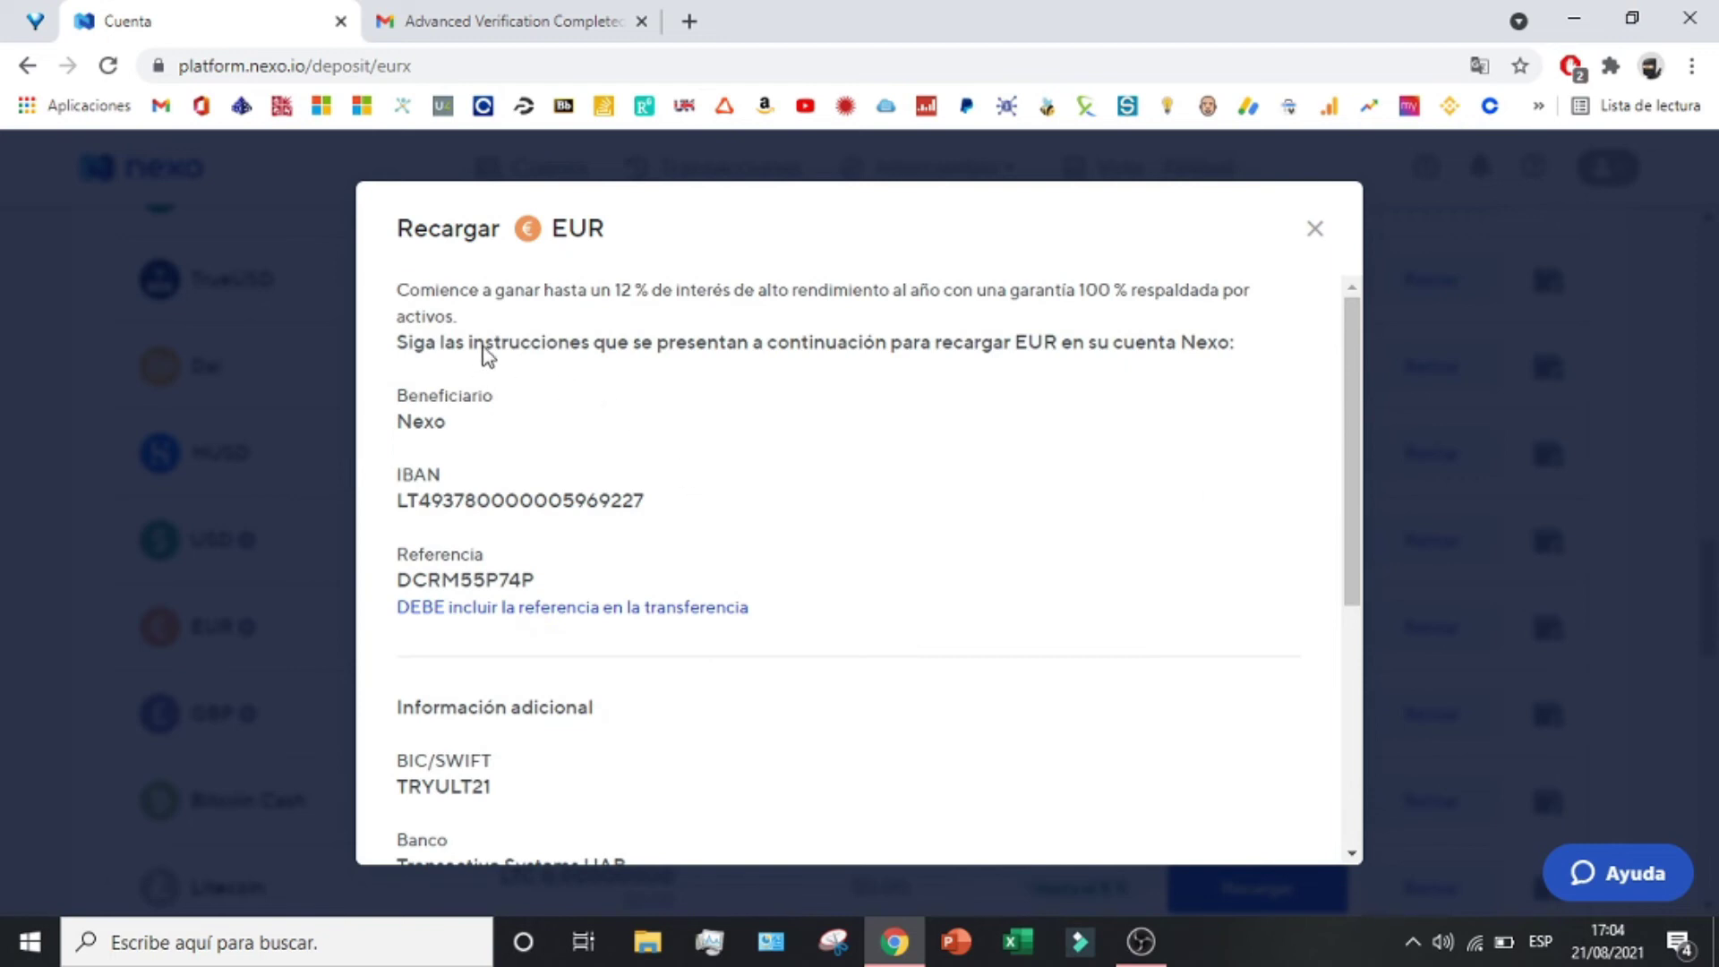
Step: Review the EUR transfer instructions, covering the beneficiary, IBAN, mandatory reference, BIC/SWIFT, bank and bank address
{"action": "left_click_drag", "start_coordinate": [573, 301], "coordinate": [1169, 319]}
{"action": "left_click_drag", "start_coordinate": [580, 345], "coordinate": [1211, 357]}
{"action": "left_click_drag", "start_coordinate": [1028, 347], "coordinate": [1135, 349]}
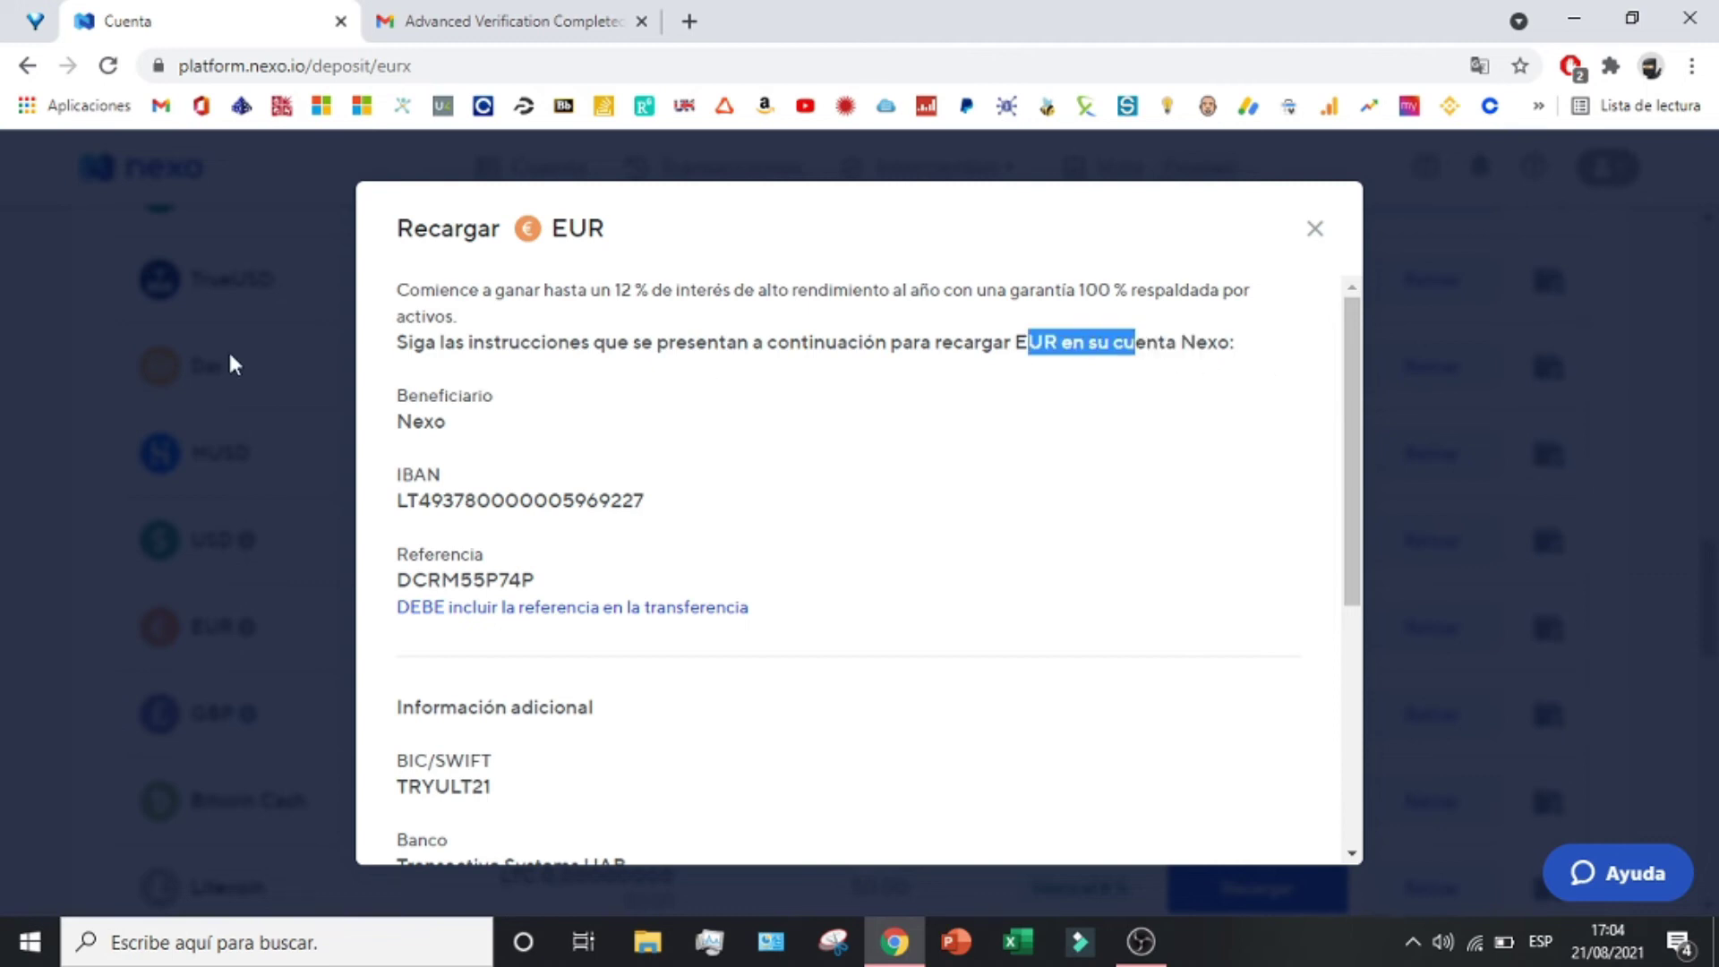
{"action": "left_click_drag", "start_coordinate": [415, 395], "coordinate": [551, 410]}
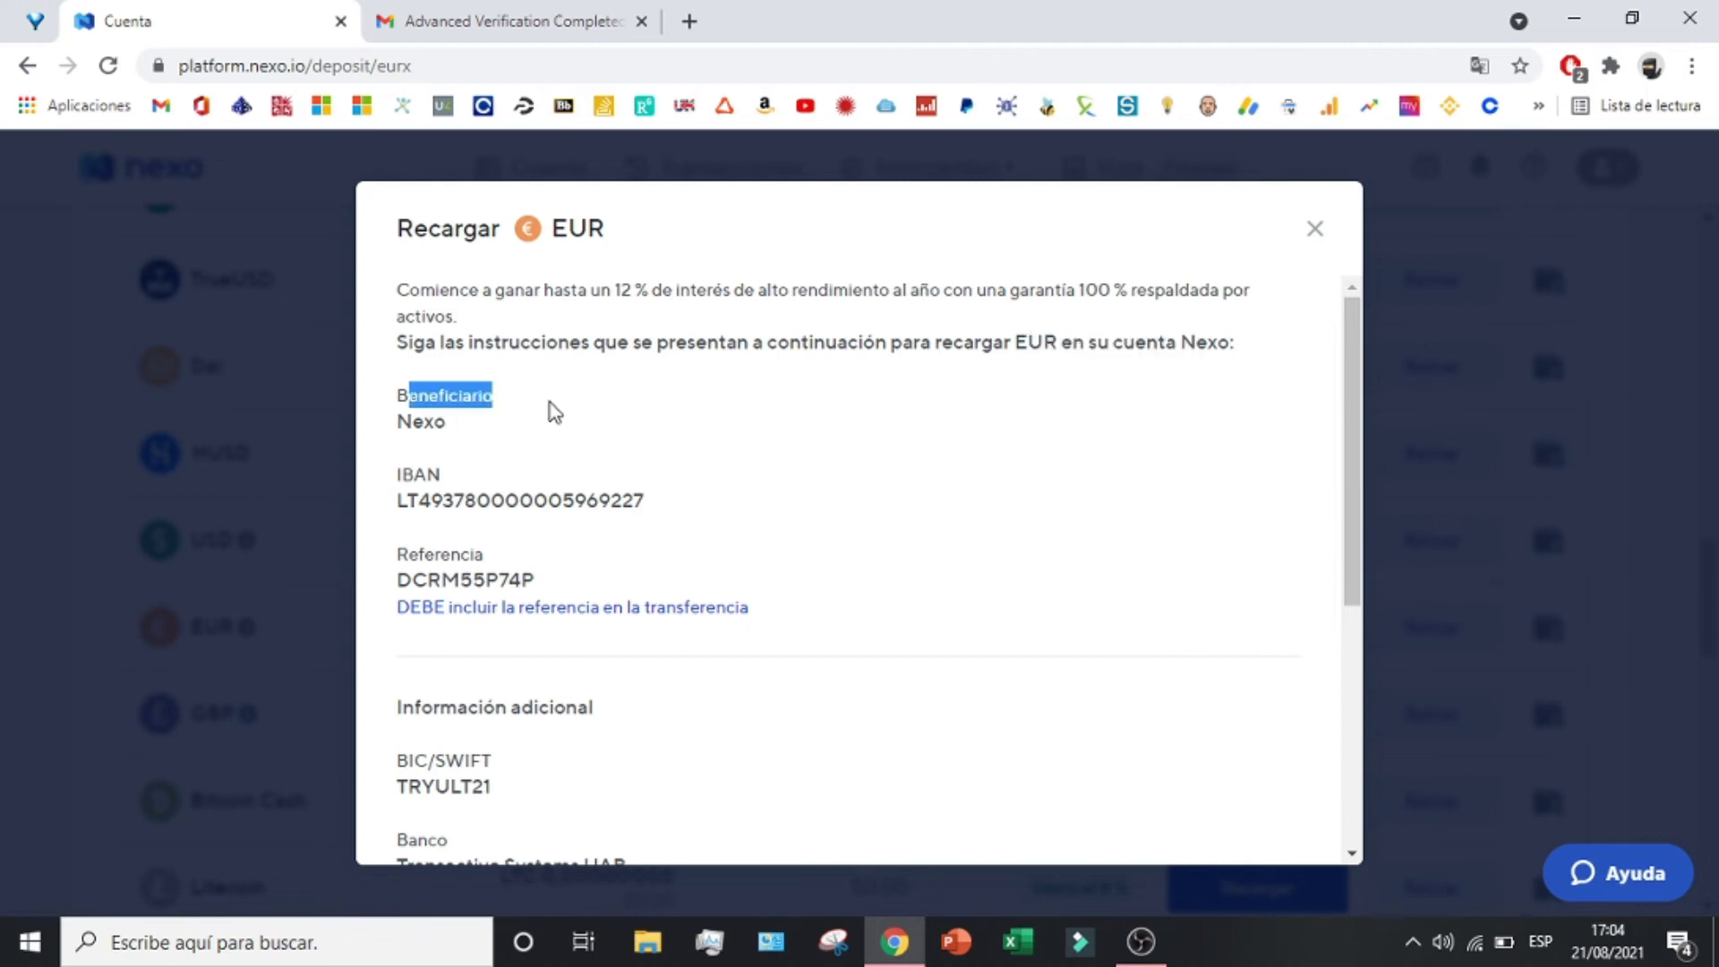
{"action": "left_click_drag", "start_coordinate": [434, 497], "coordinate": [656, 534]}
{"action": "left_click_drag", "start_coordinate": [459, 562], "coordinate": [401, 537]}
{"action": "scroll", "coordinate": [582, 546], "scroll_direction": "down", "scroll_amount": 3}
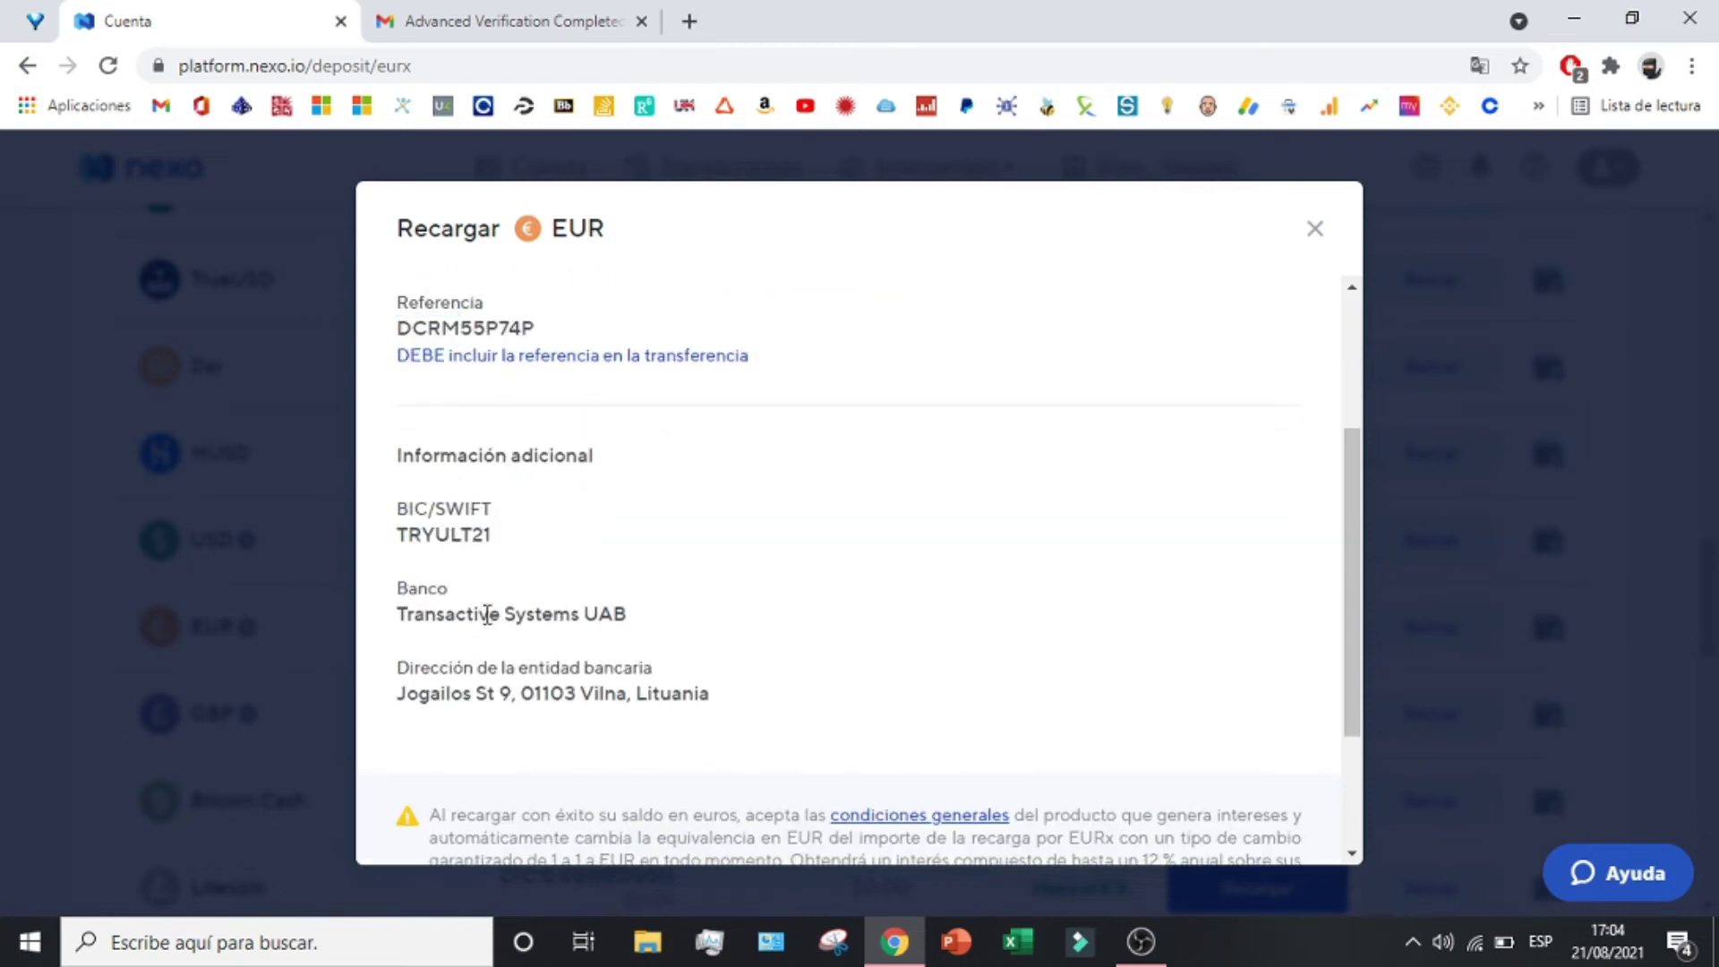
{"action": "scroll", "coordinate": [598, 603], "scroll_direction": "down", "scroll_amount": 3}
{"action": "left_click_drag", "start_coordinate": [451, 489], "coordinate": [658, 498]}
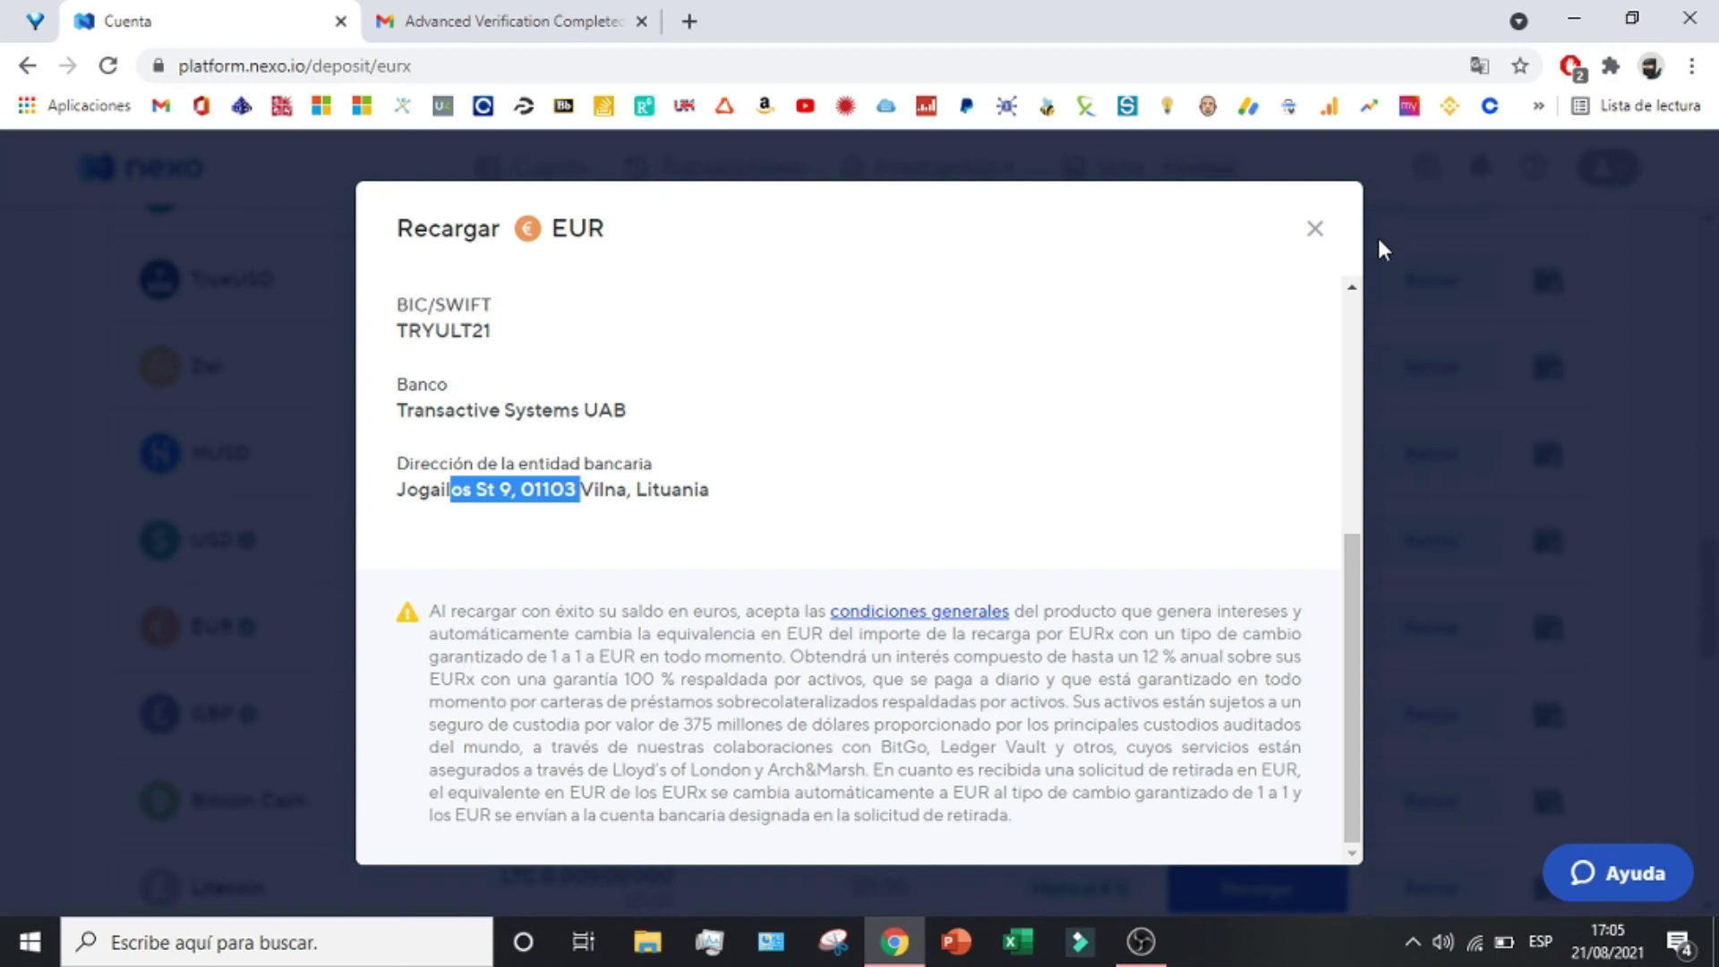
Step: Leave the EUR top-up, open the Bitcoin top-up from the asset list and copy its deposit address
{"action": "left_click", "coordinate": [1330, 231]}
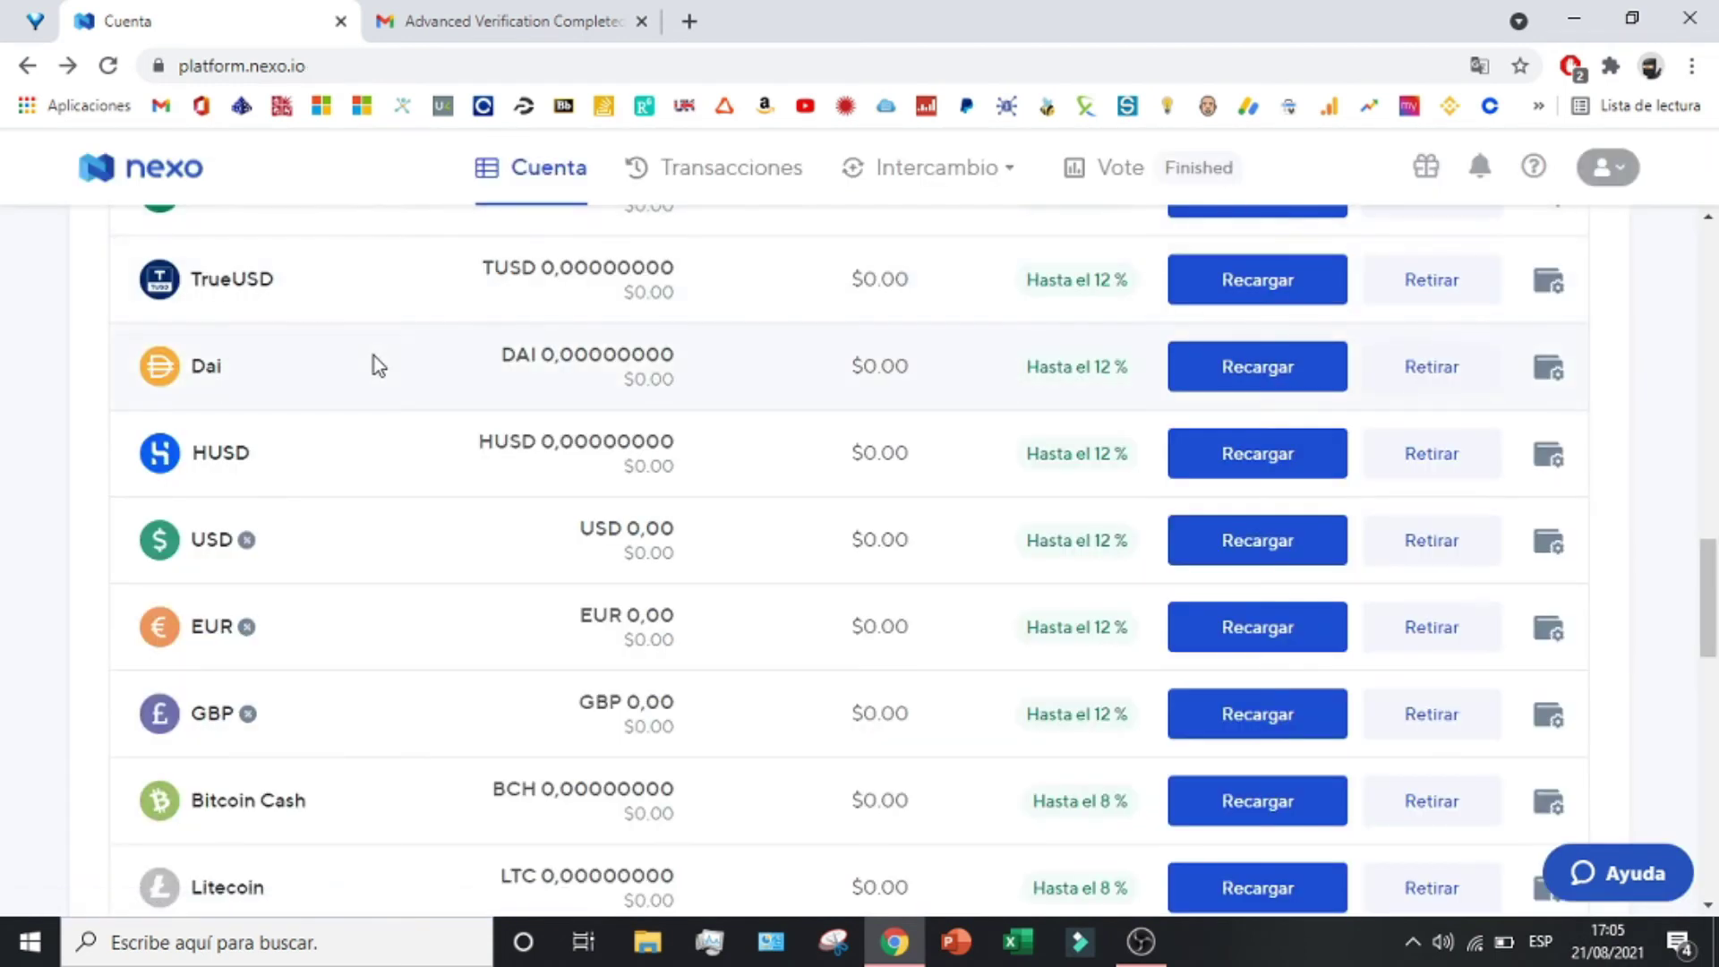
{"action": "scroll", "coordinate": [379, 365], "scroll_direction": "down", "scroll_amount": 5}
{"action": "scroll", "coordinate": [756, 567], "scroll_direction": "up", "scroll_amount": 14}
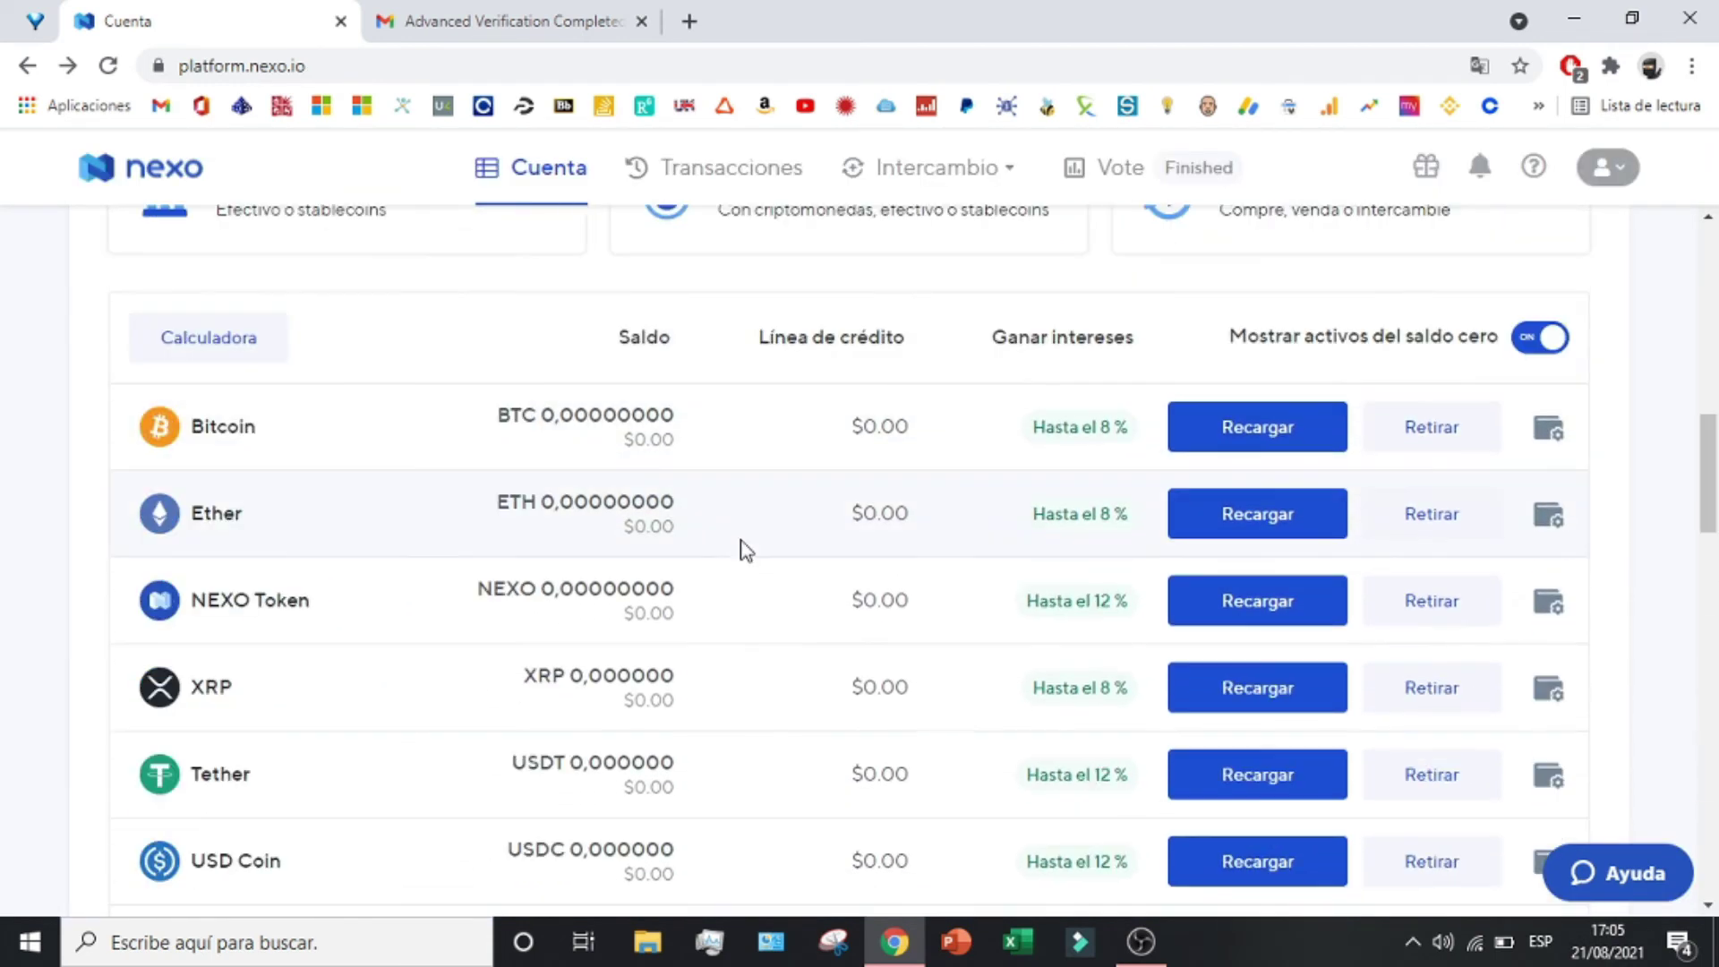
{"action": "left_click", "coordinate": [1250, 446]}
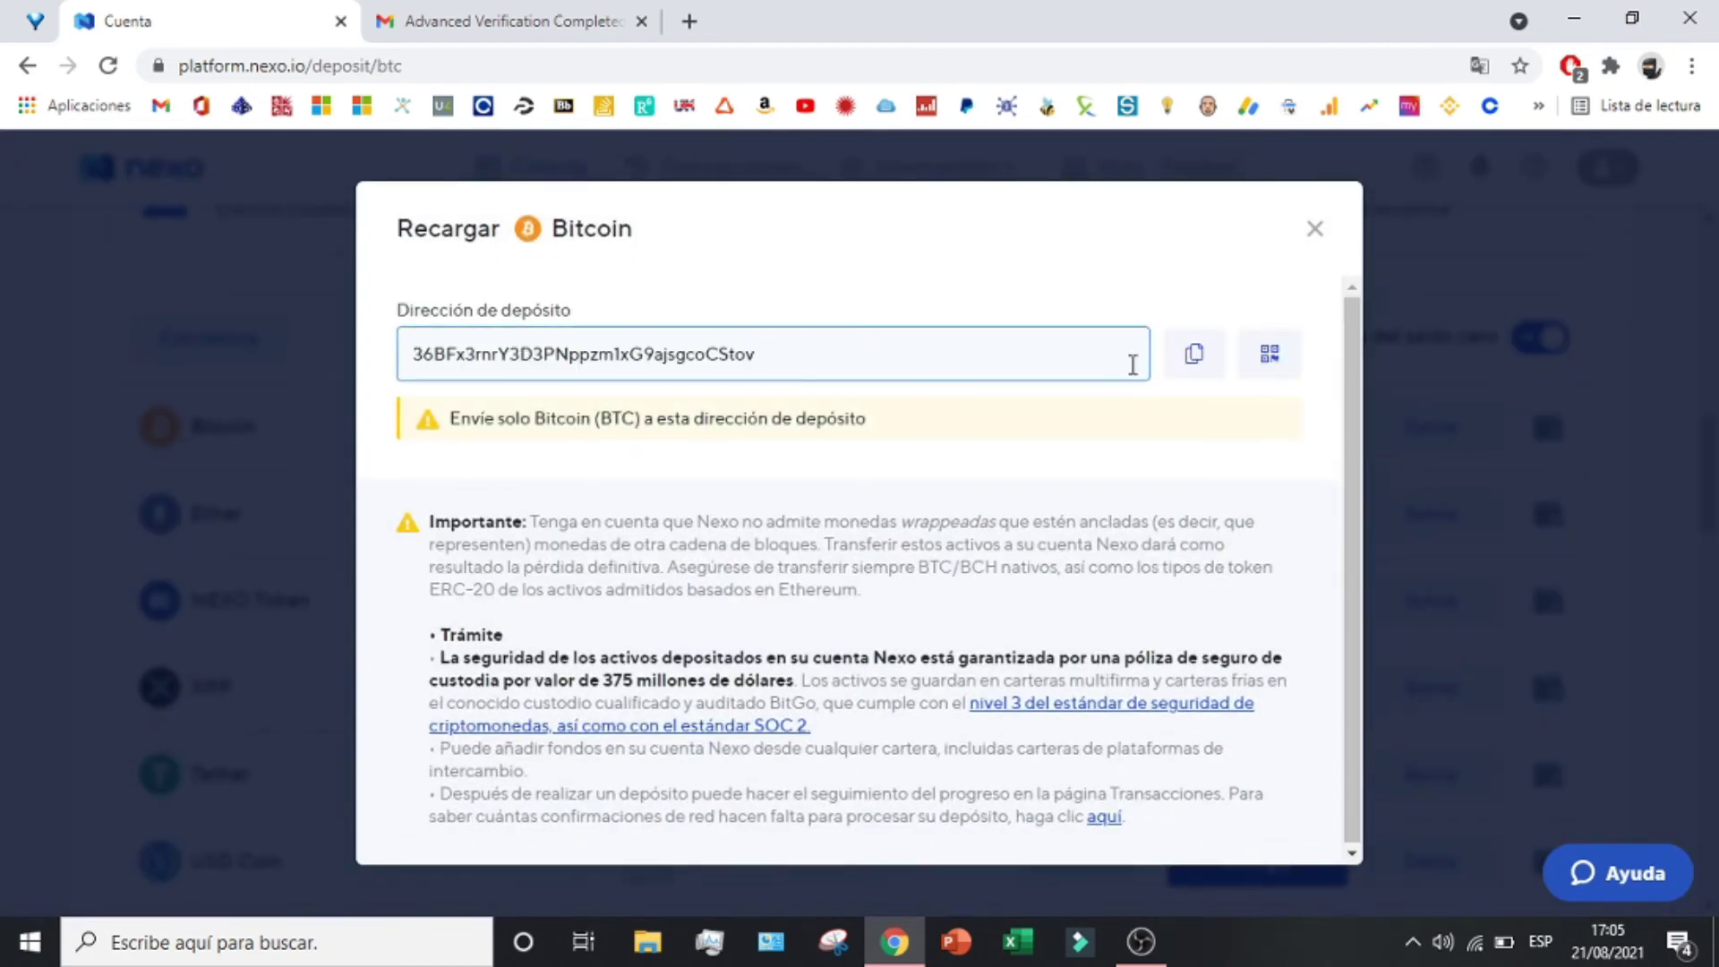
{"action": "left_click", "coordinate": [1195, 363]}
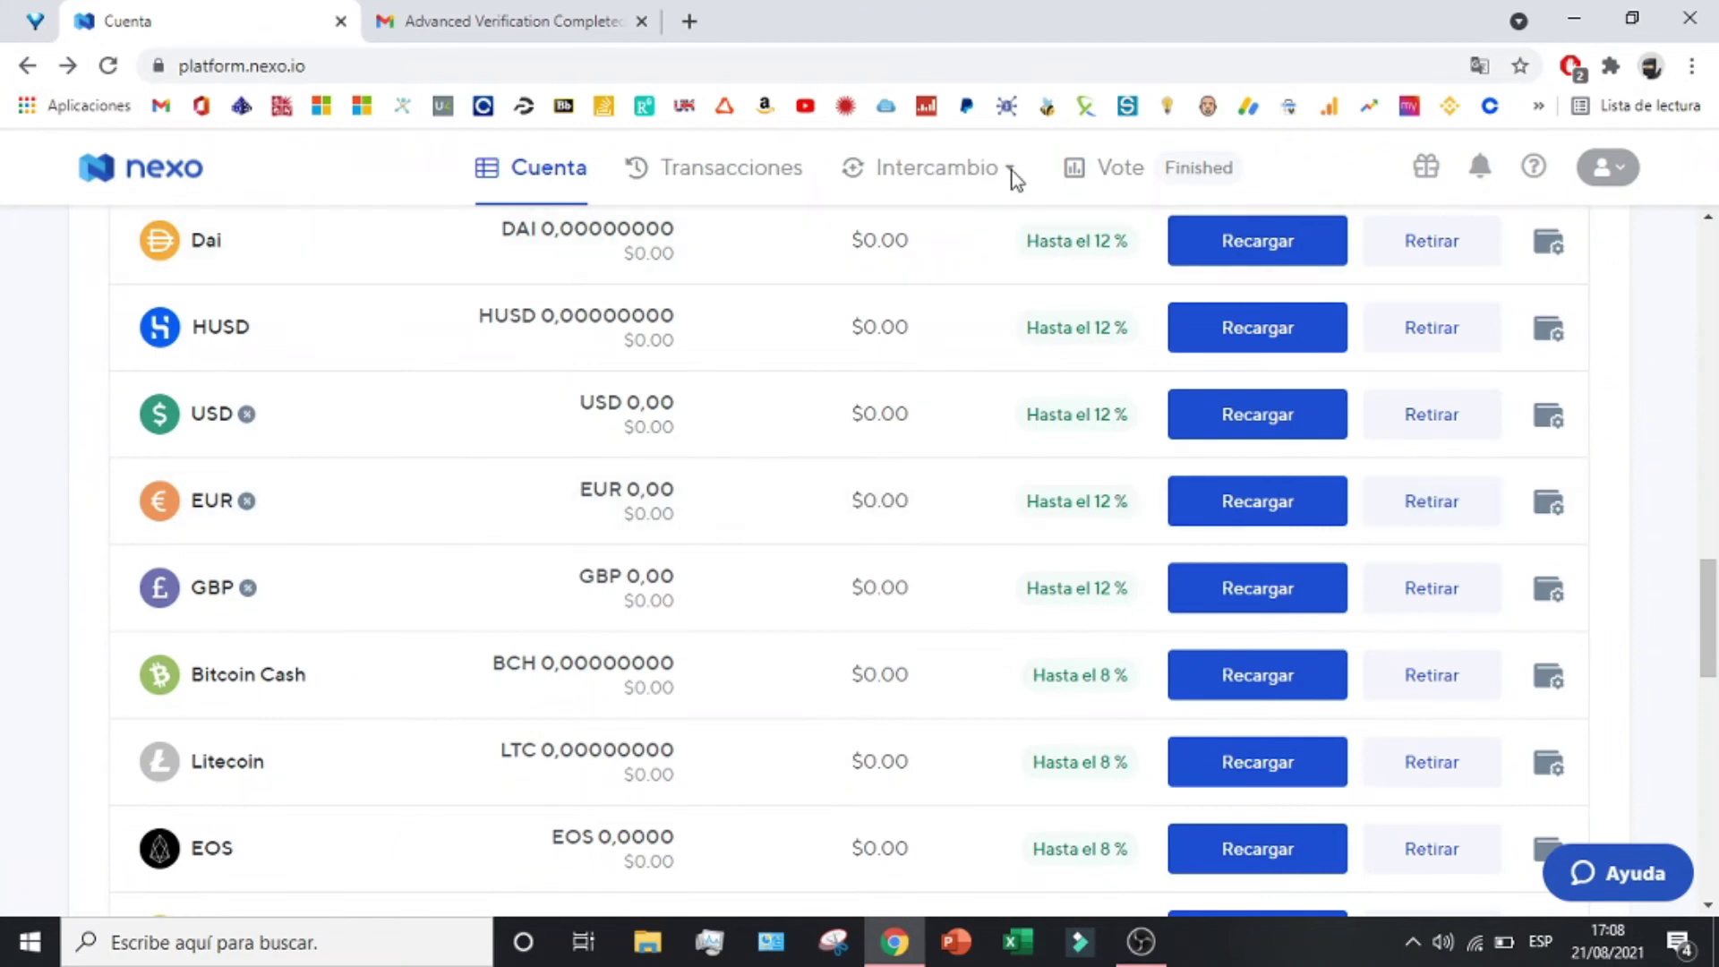
Step: Open the exchange's form for buying cryptocurrencies and choose EUR as the currency to pay with
{"action": "left_click", "coordinate": [1015, 177]}
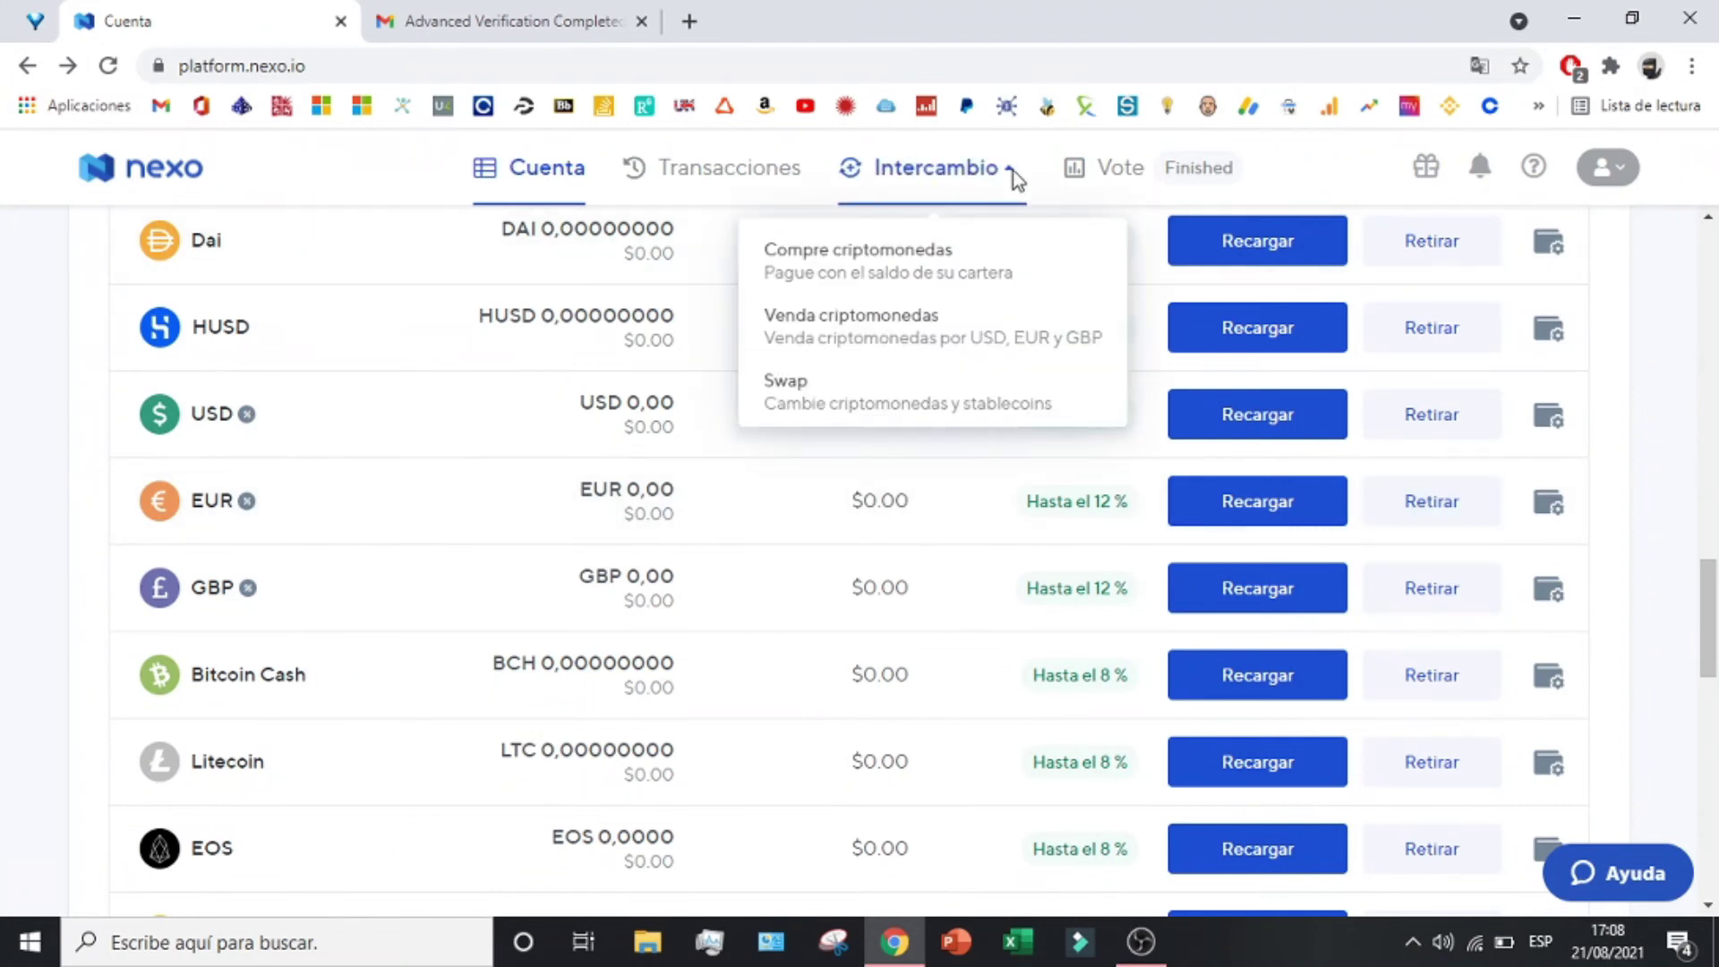
{"action": "left_click", "coordinate": [868, 257]}
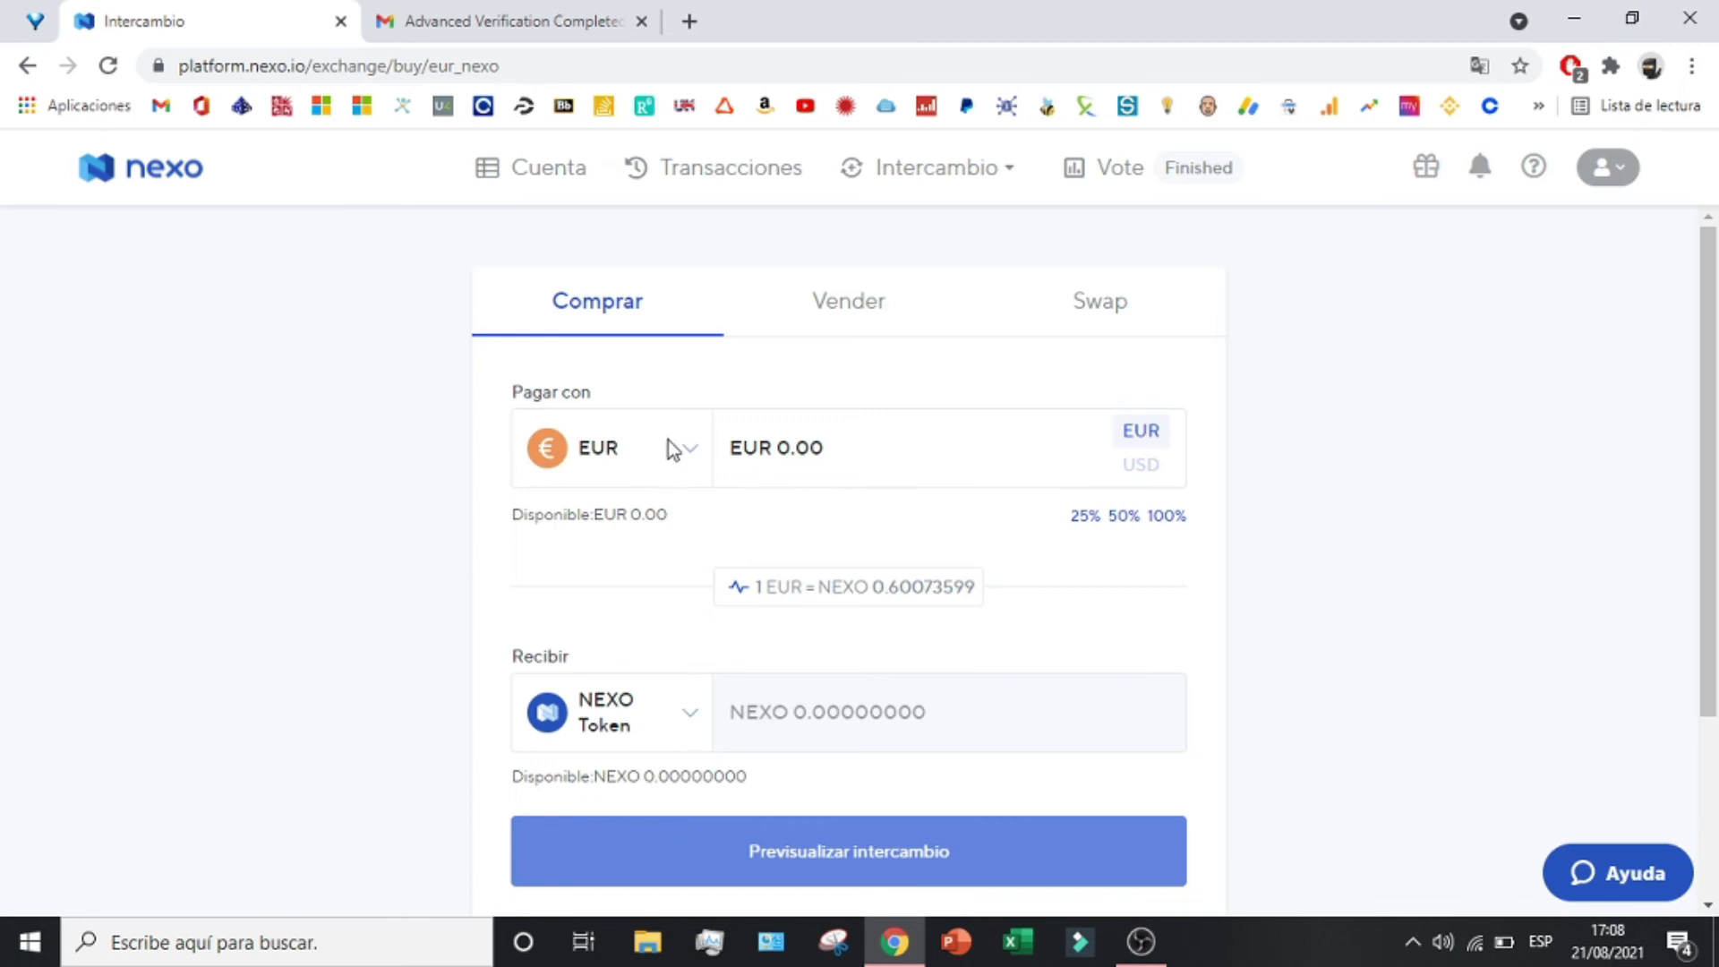
{"action": "left_click", "coordinate": [680, 480]}
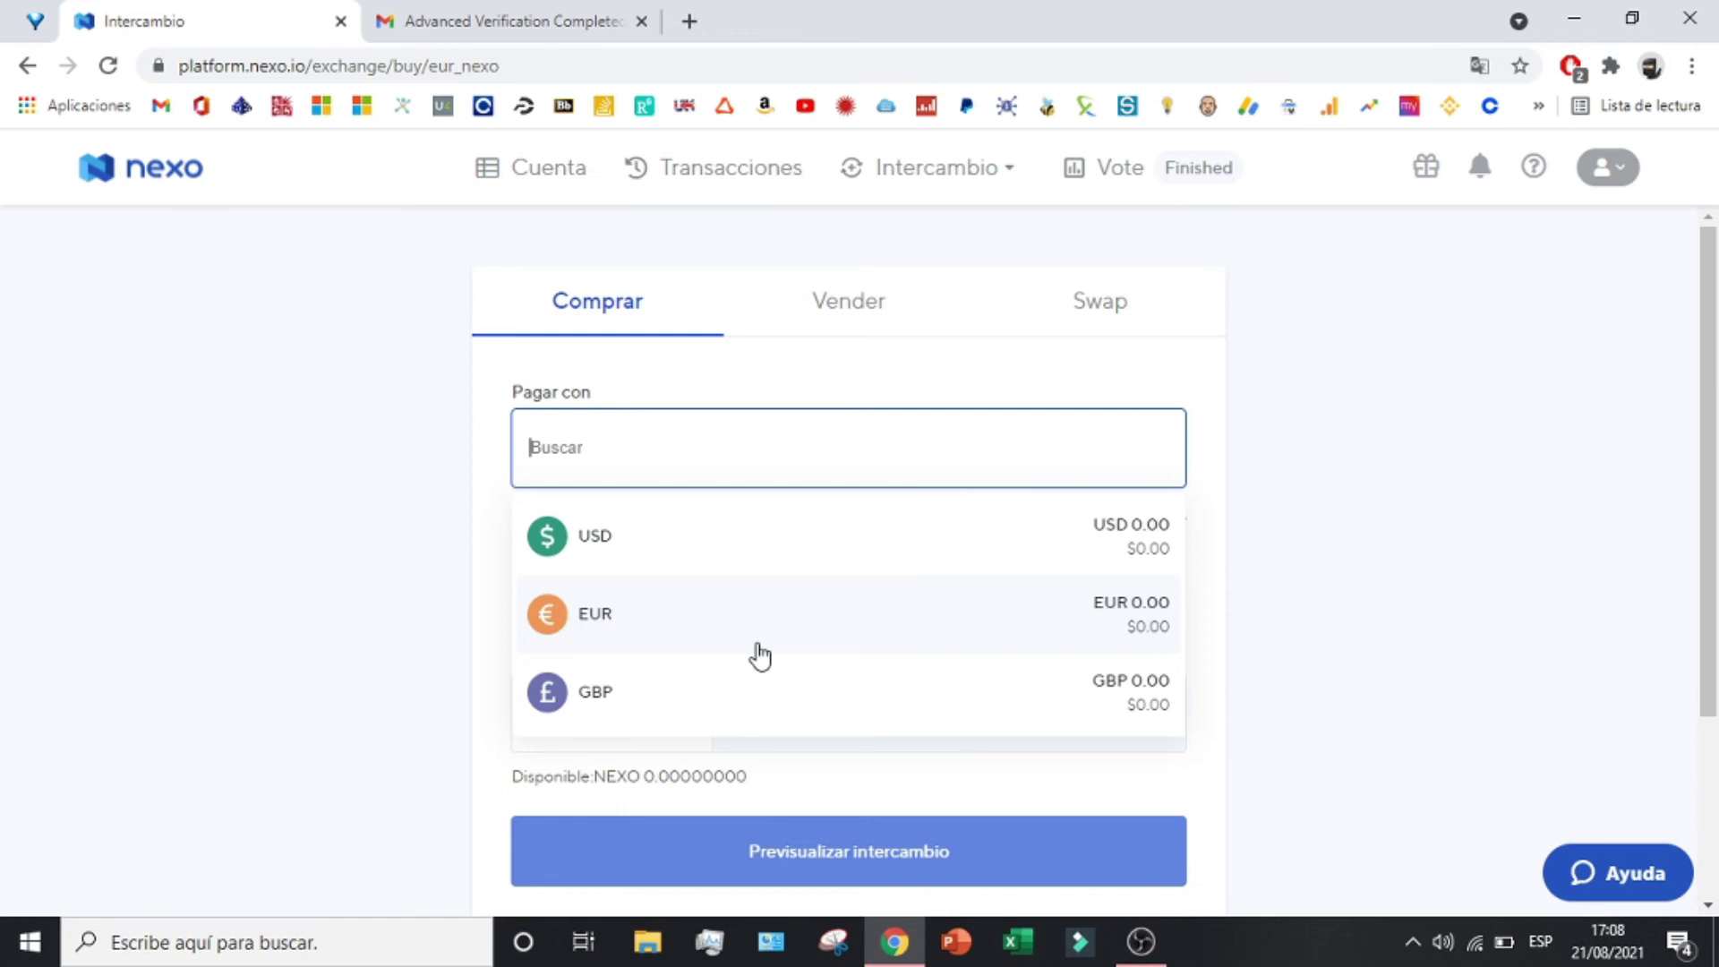
{"action": "left_click", "coordinate": [537, 621]}
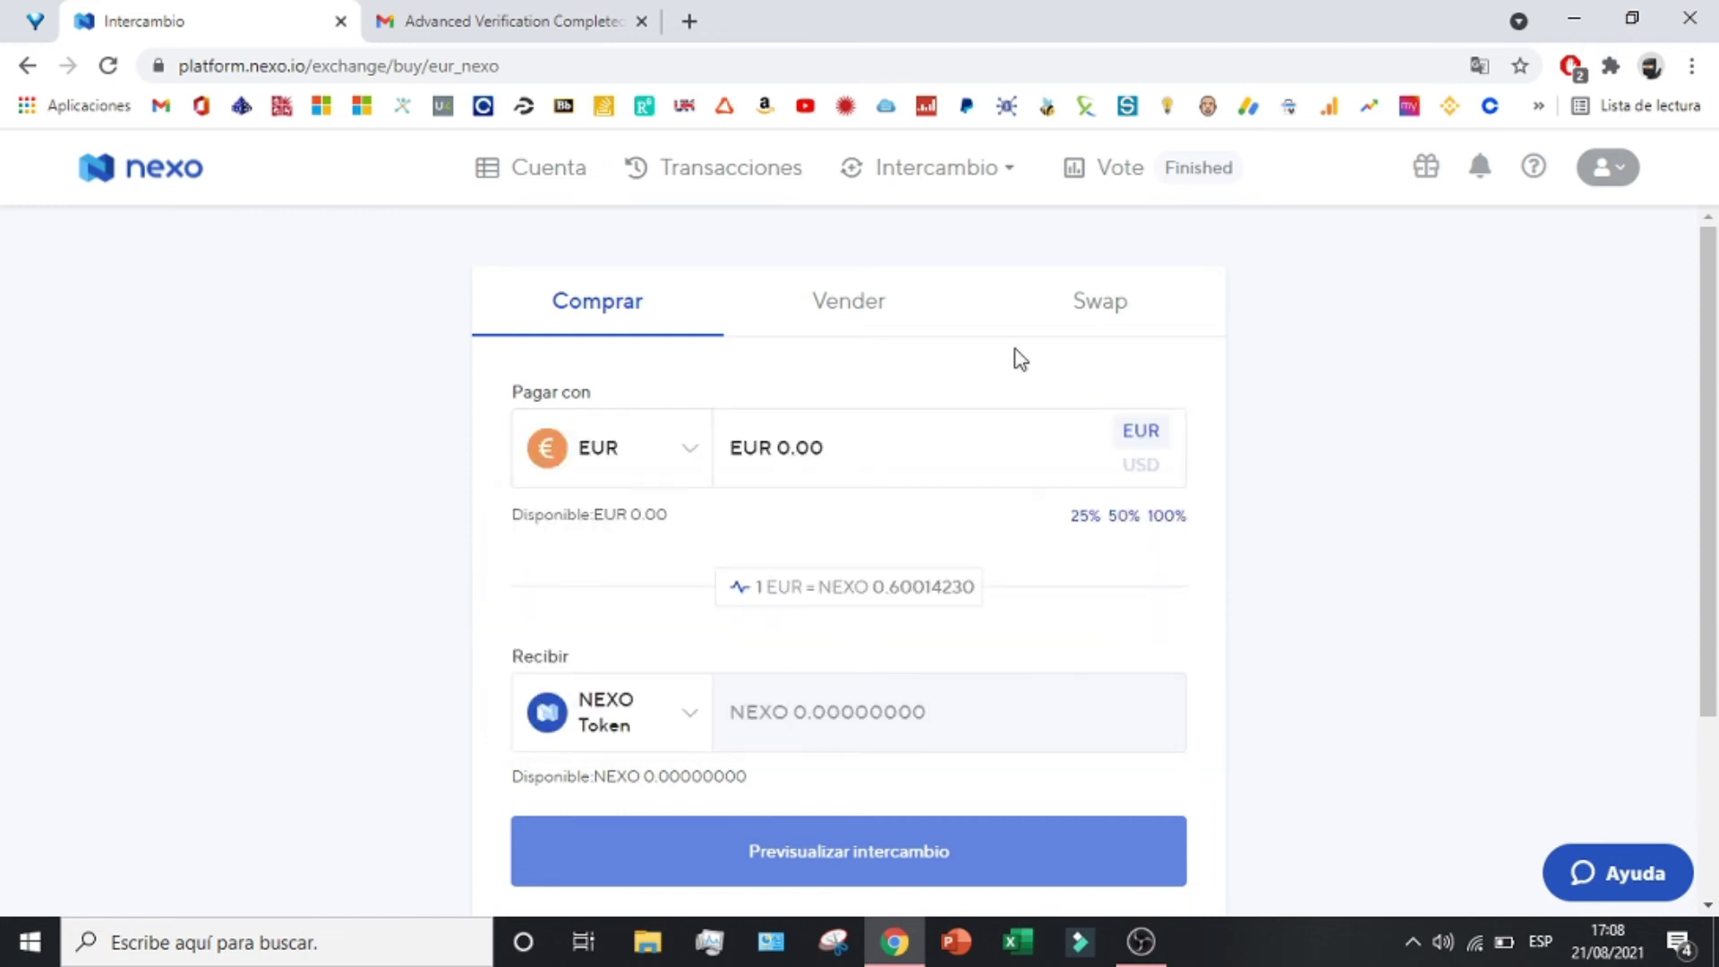
Step: Switch to the Swap form and look through the cryptocurrencies offered for payment, keeping Bitcoin selected
{"action": "left_click", "coordinate": [1097, 312]}
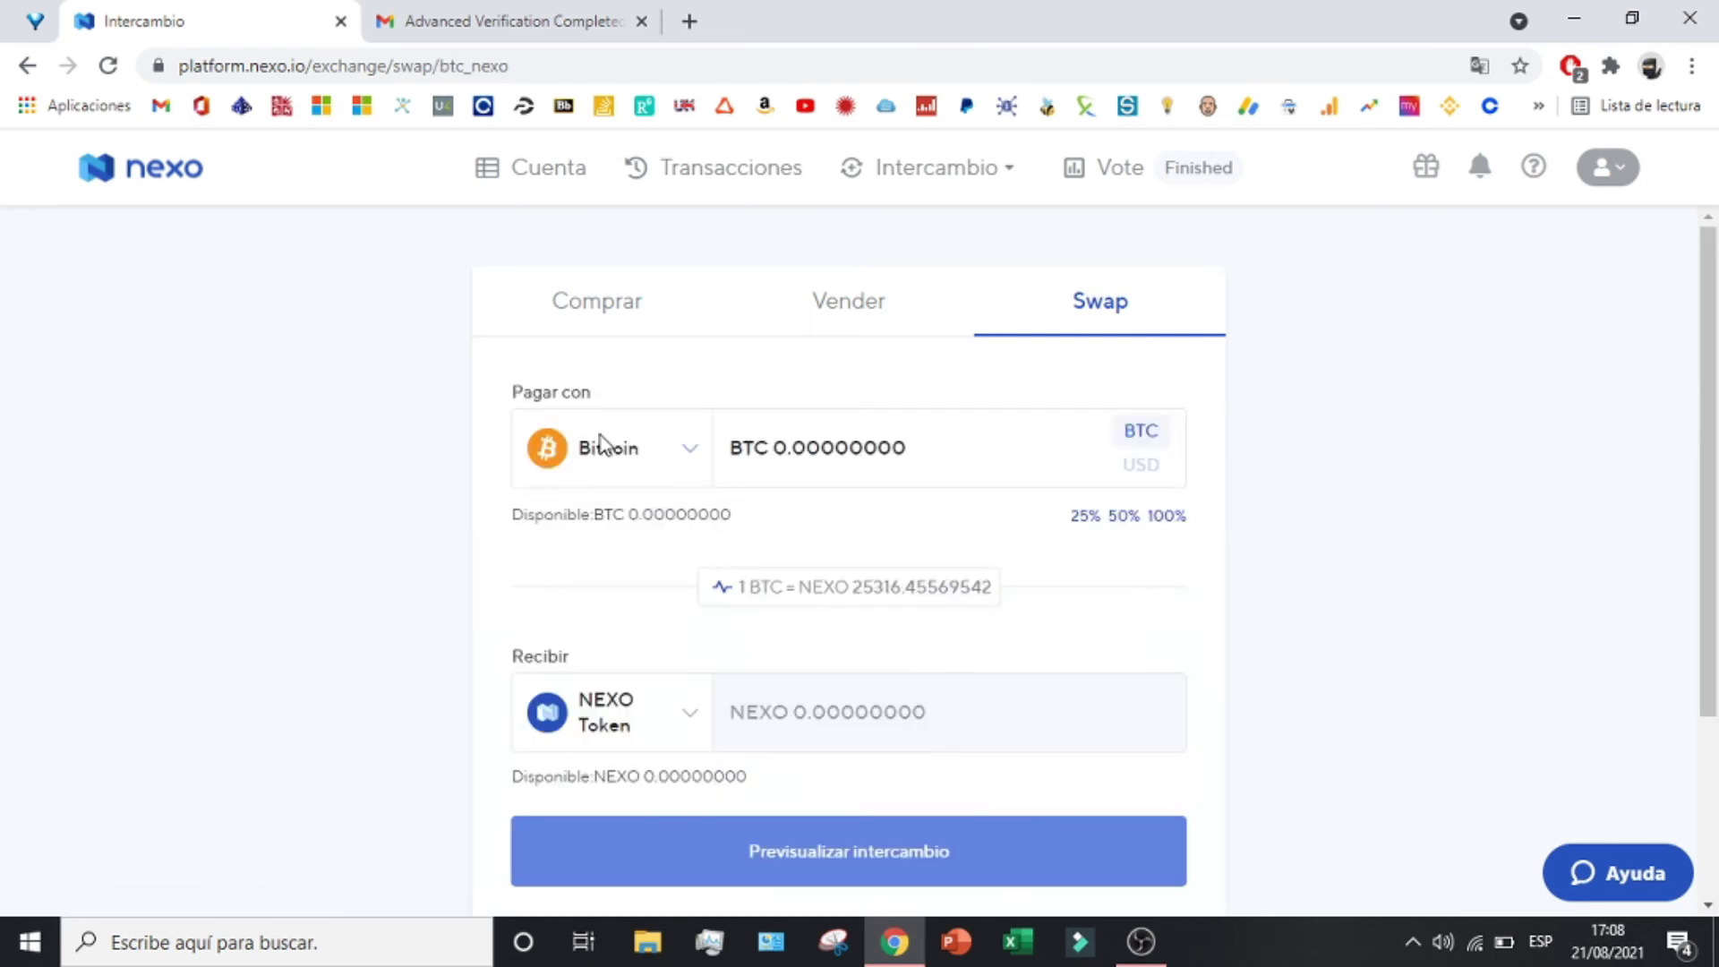
{"action": "left_click", "coordinate": [691, 470]}
{"action": "scroll", "coordinate": [695, 537], "scroll_direction": "down", "scroll_amount": 5}
{"action": "scroll", "coordinate": [696, 551], "scroll_direction": "down", "scroll_amount": 5}
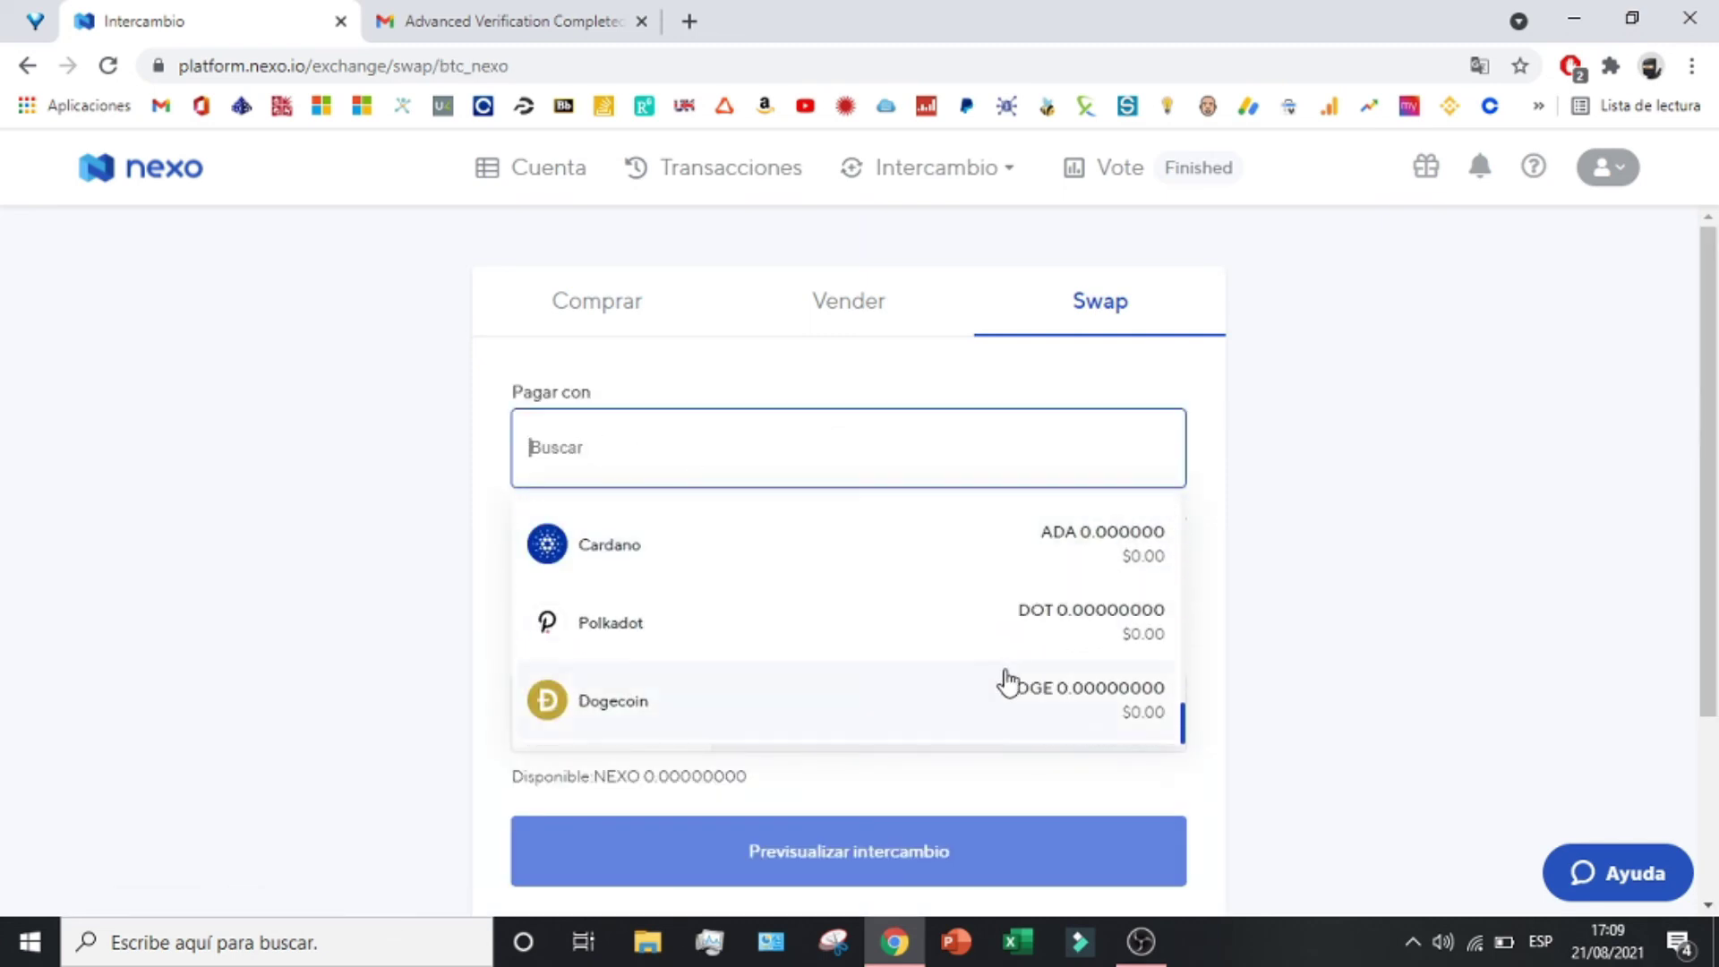
{"action": "scroll", "coordinate": [1009, 676], "scroll_direction": "up", "scroll_amount": 10}
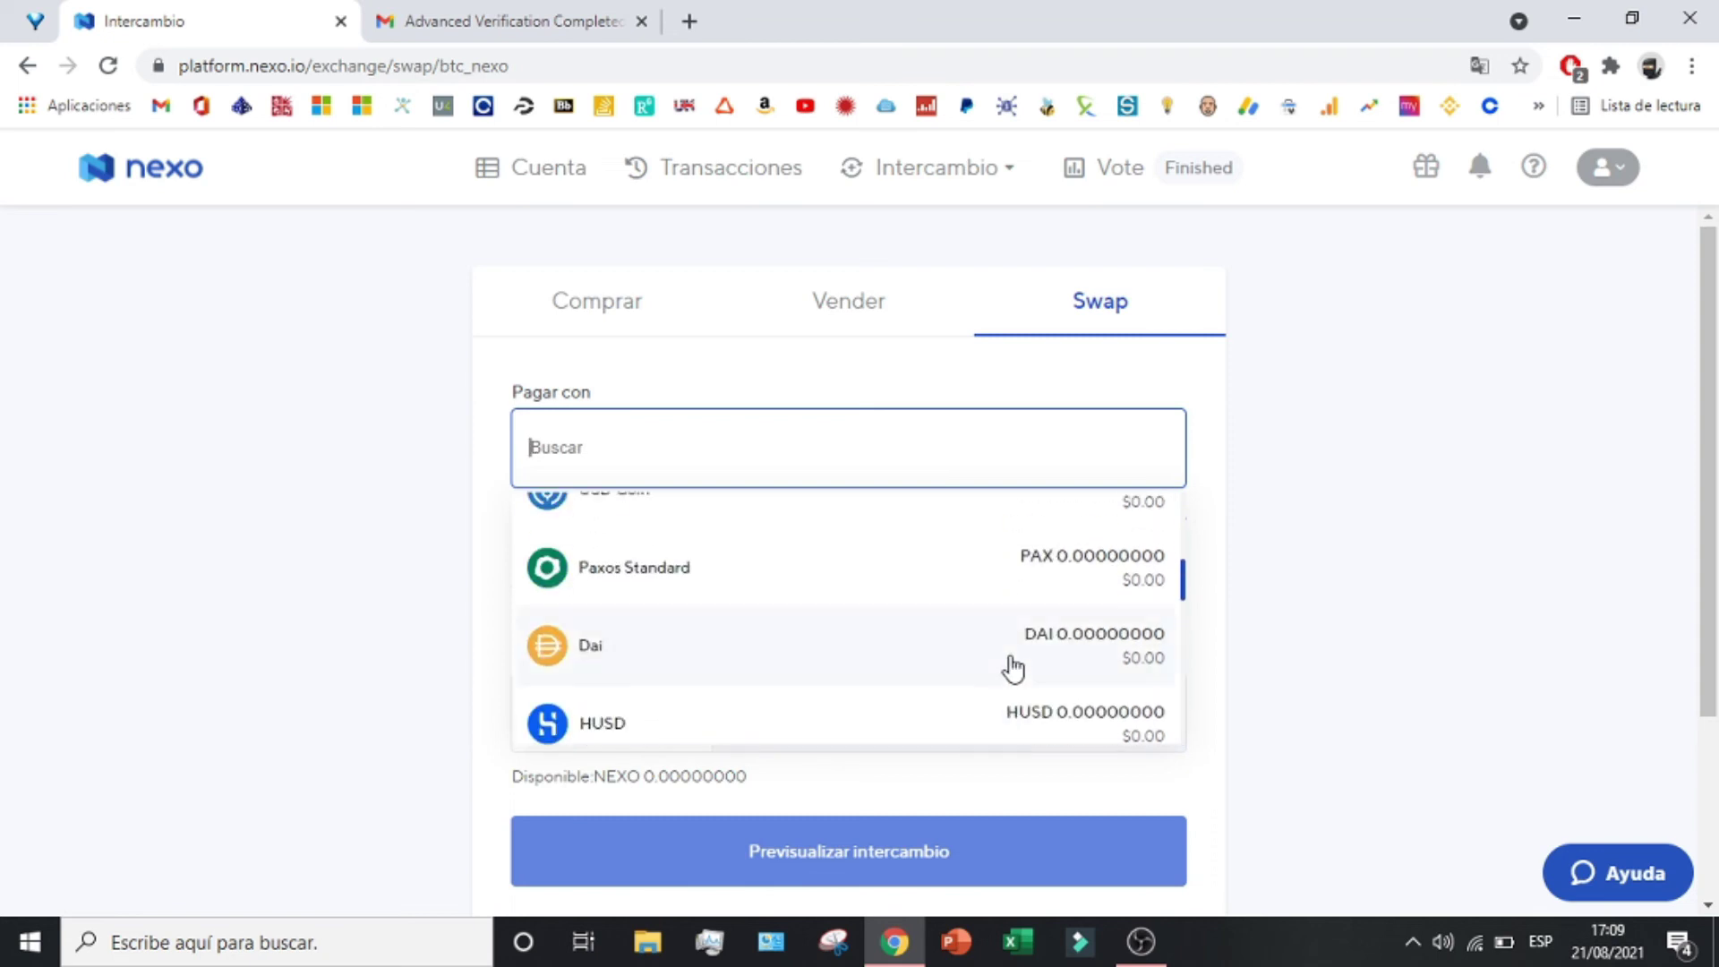
{"action": "scroll", "coordinate": [1015, 662], "scroll_direction": "up", "scroll_amount": 5}
{"action": "left_click", "coordinate": [1515, 520]}
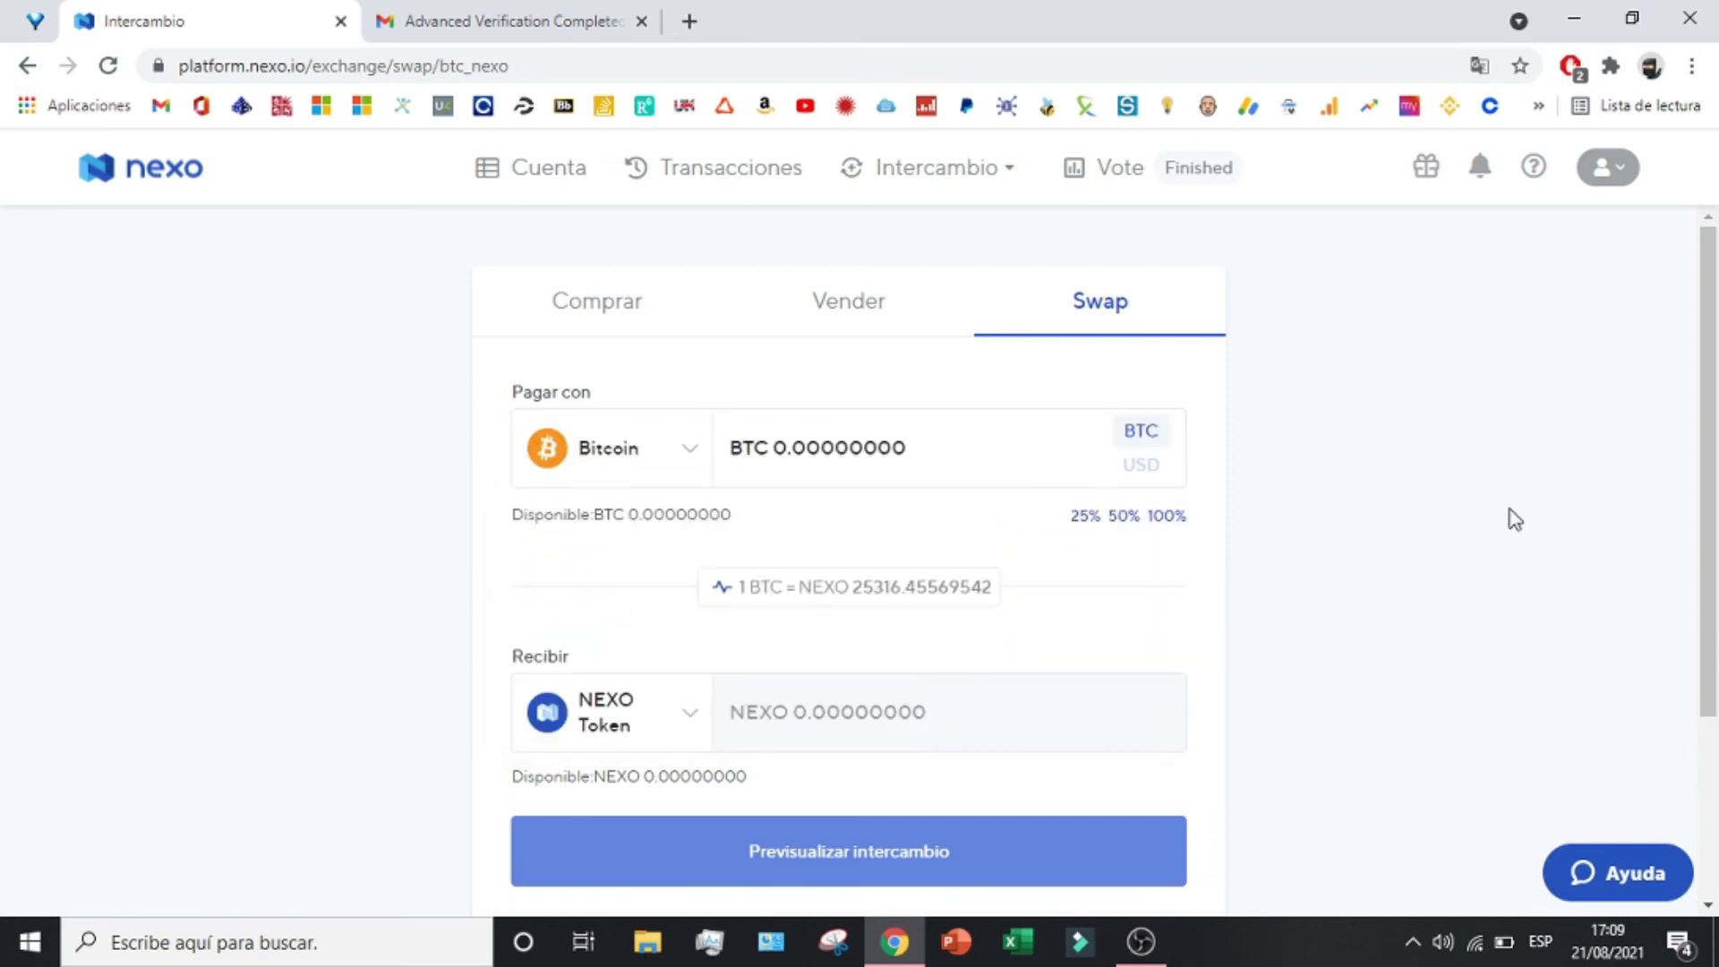
Step: Switch to the form for selling cryptocurrencies and check which currencies can be received for Bitcoin
{"action": "left_click", "coordinate": [864, 324]}
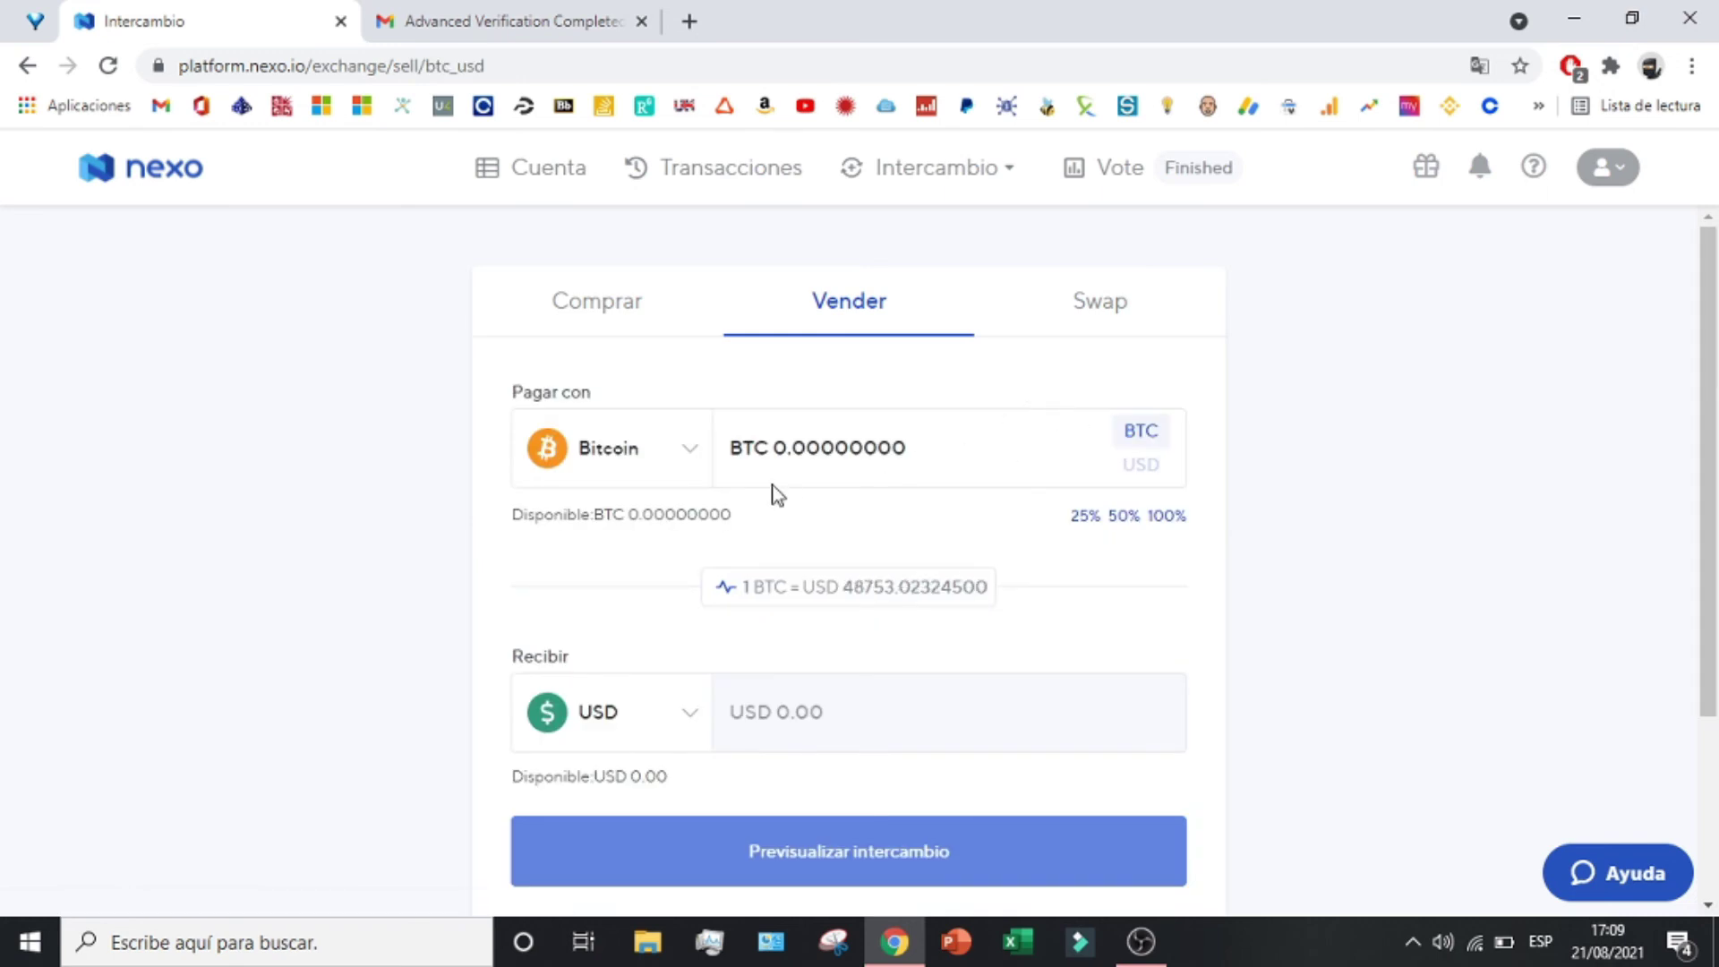
{"action": "left_click", "coordinate": [694, 716]}
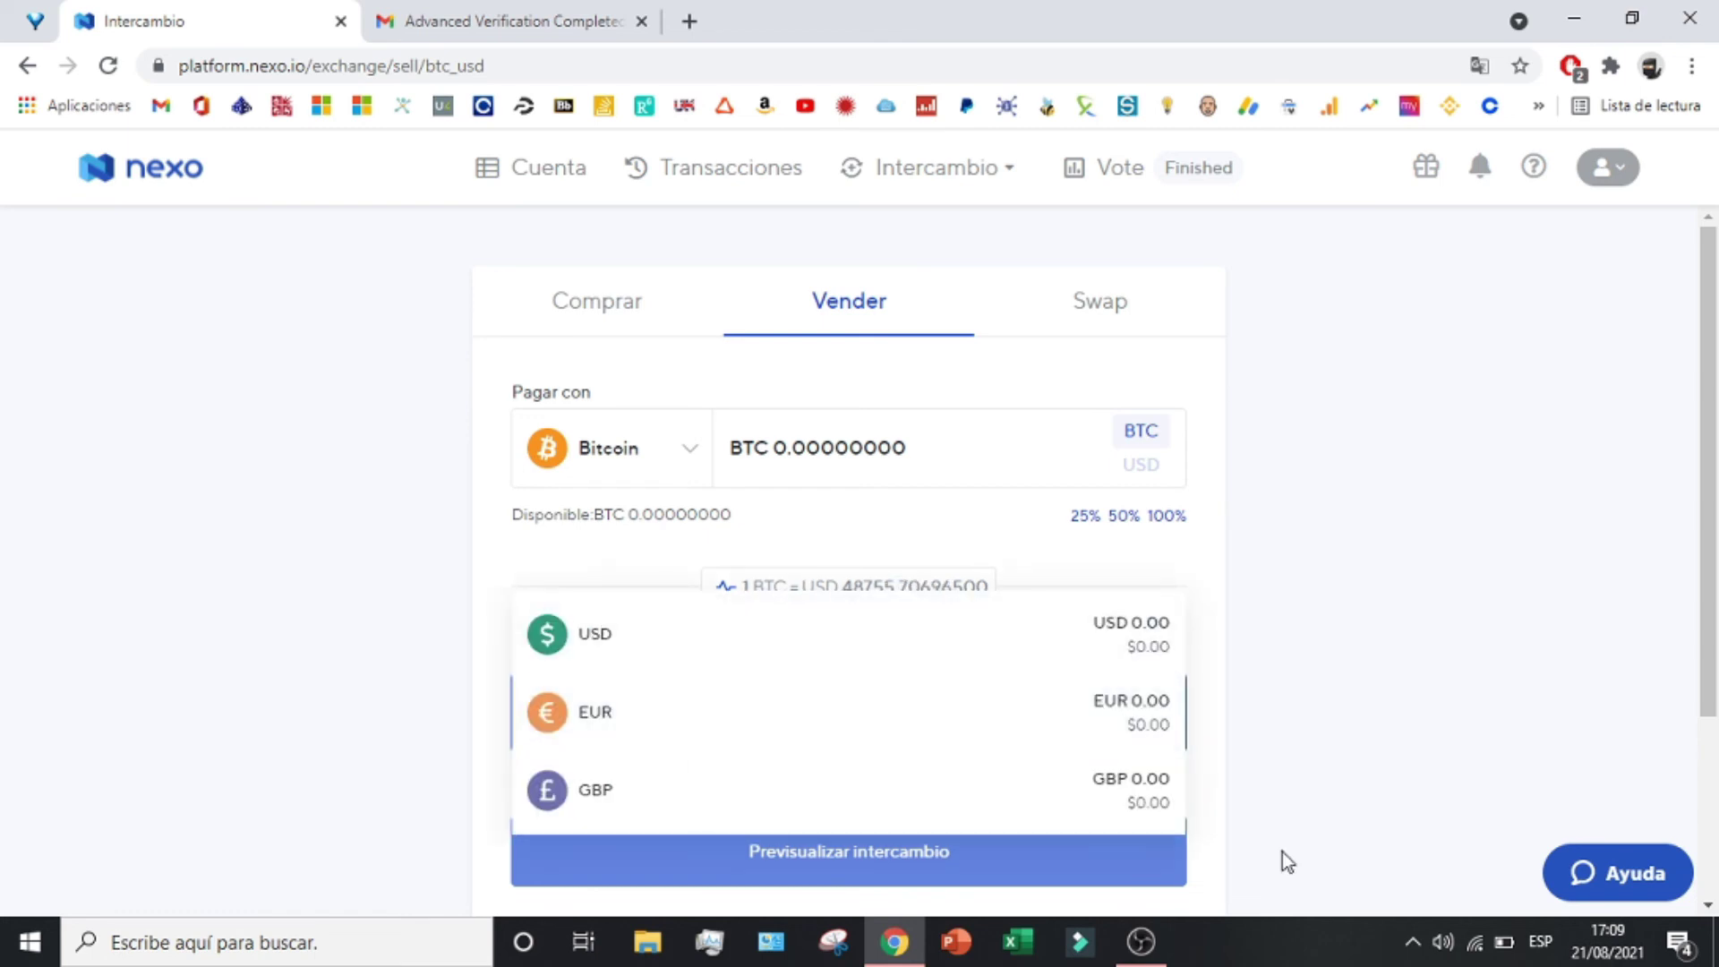
{"action": "left_click", "coordinate": [1515, 705]}
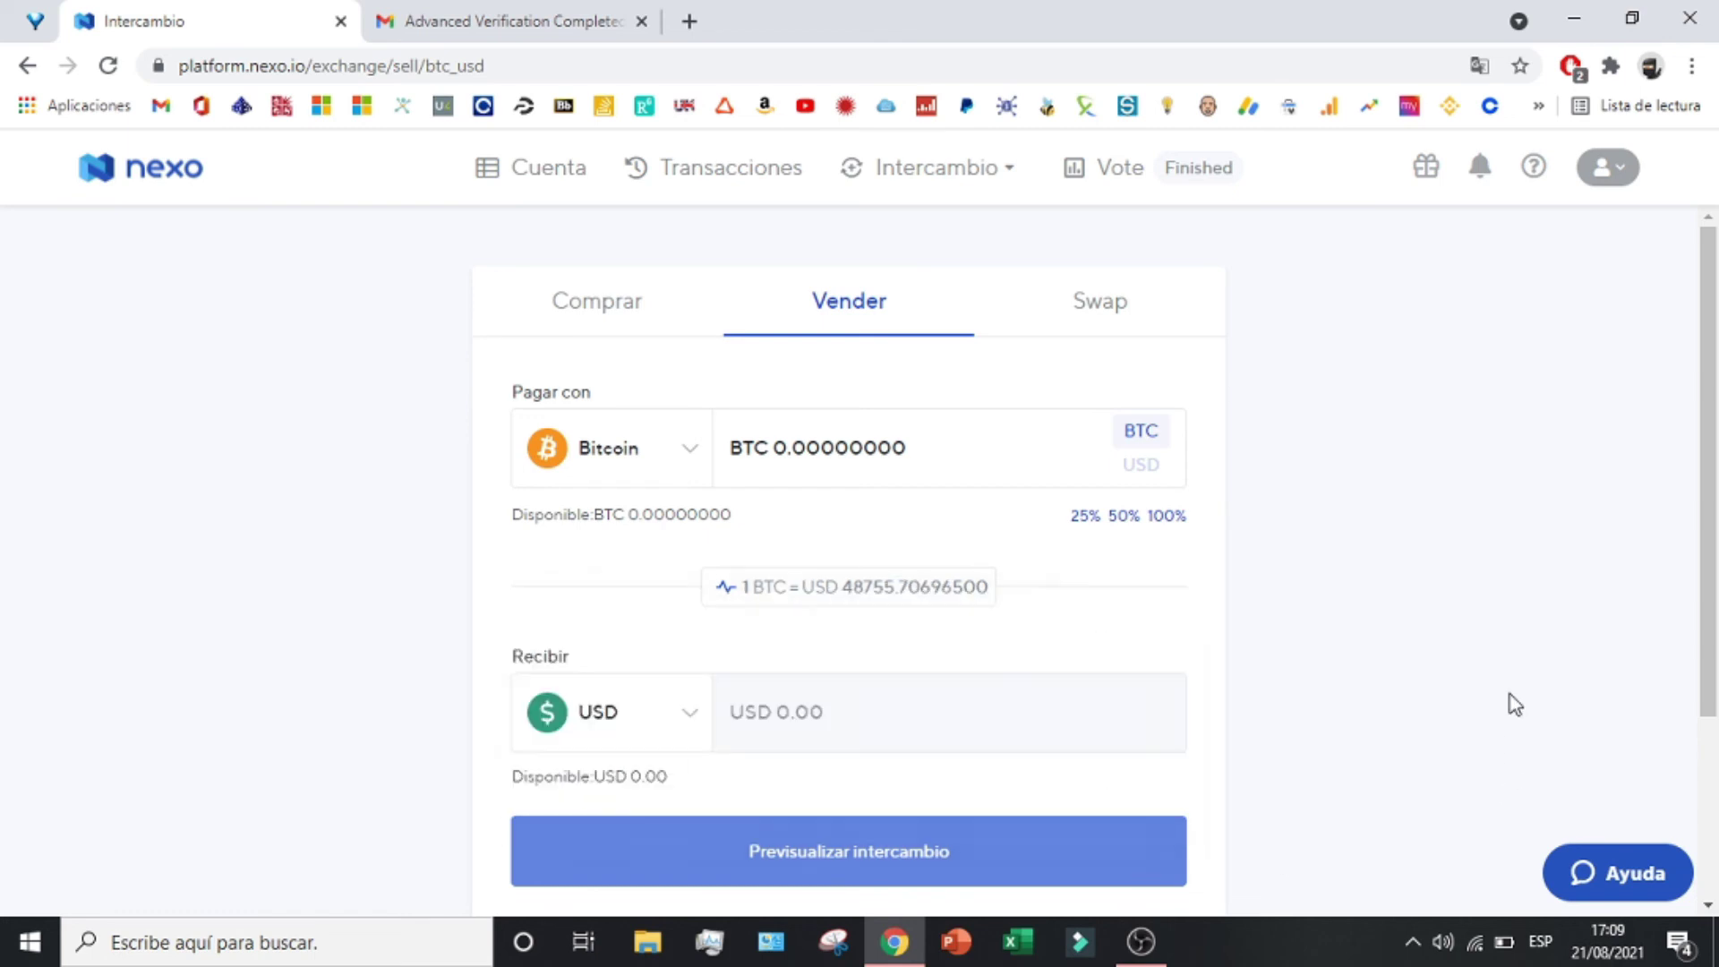
Step: Return to the account's asset list and open the withdrawal for EUR
{"action": "left_click", "coordinate": [526, 188]}
{"action": "scroll", "coordinate": [1169, 485], "scroll_direction": "down", "scroll_amount": 5}
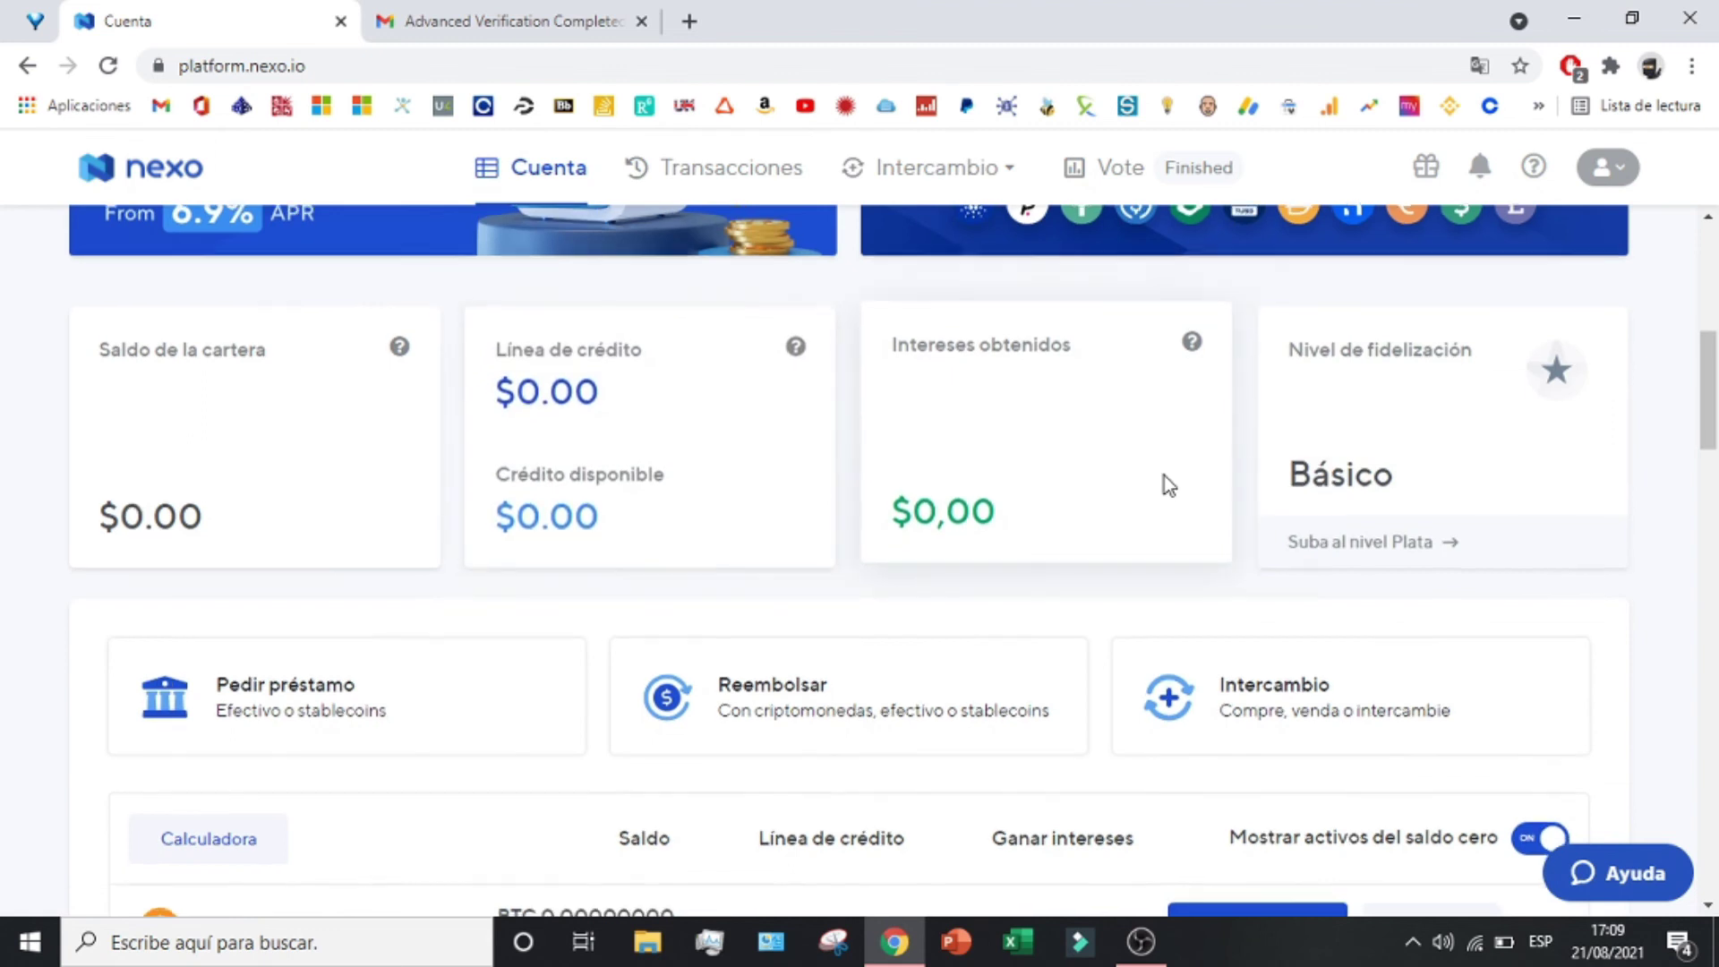
{"action": "scroll", "coordinate": [1168, 486], "scroll_direction": "down", "scroll_amount": 5}
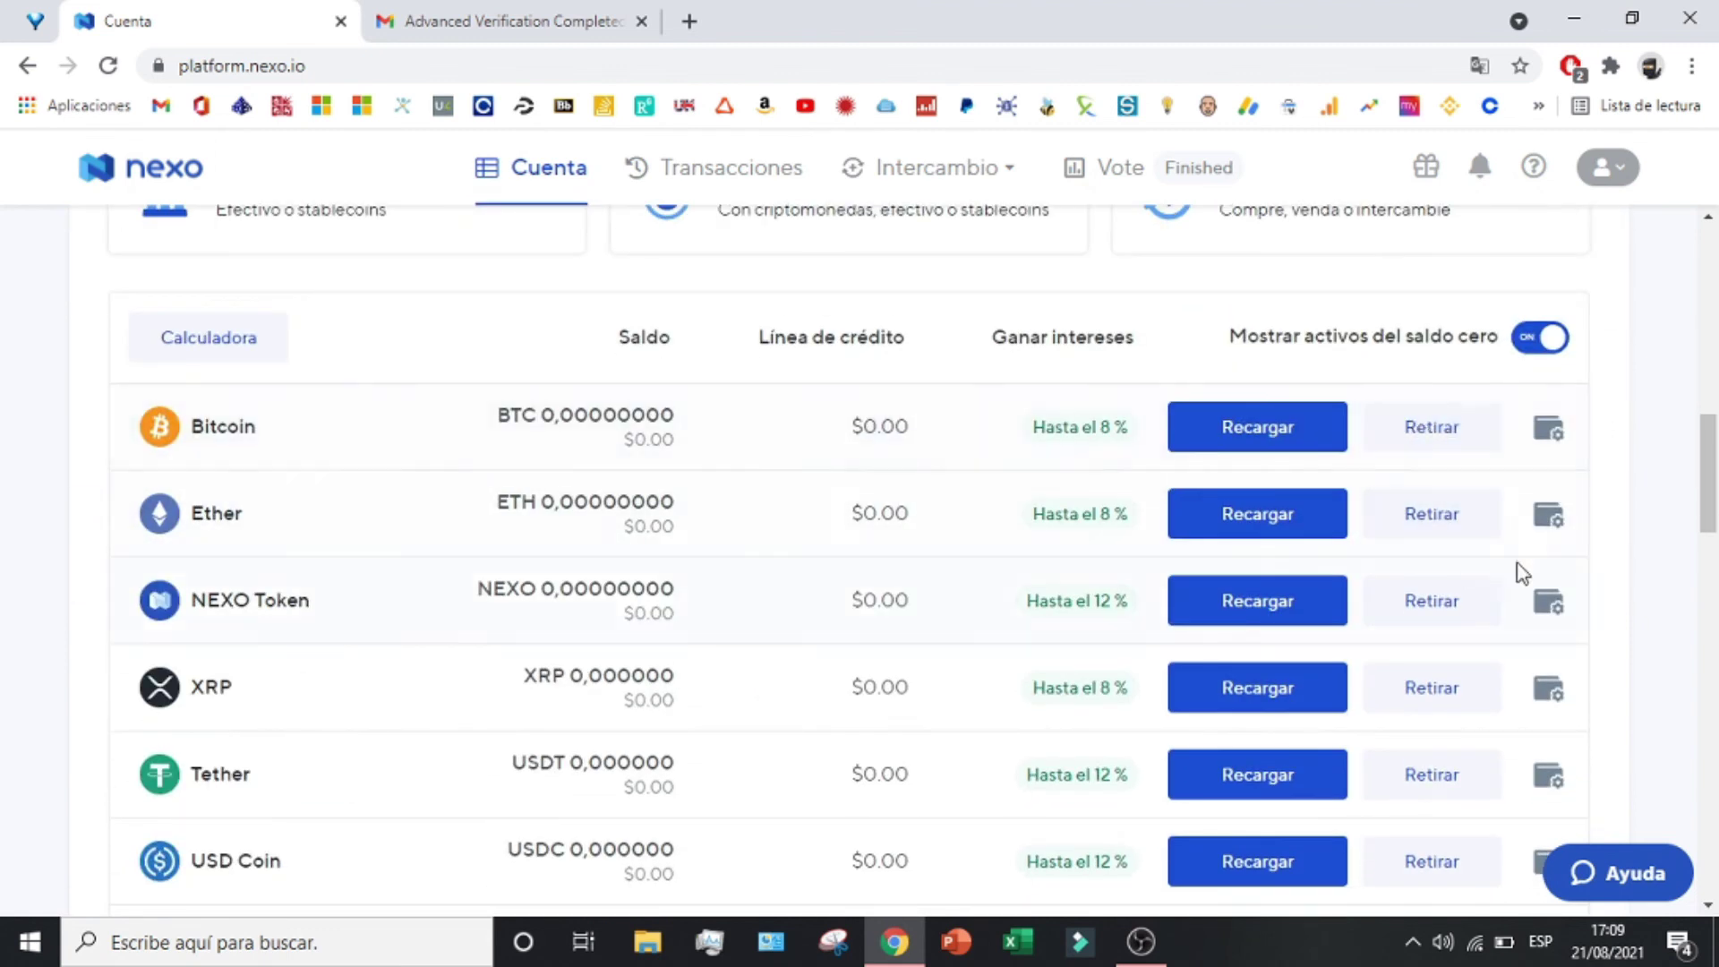
{"action": "scroll", "coordinate": [1517, 569], "scroll_direction": "down", "scroll_amount": 3}
{"action": "scroll", "coordinate": [538, 707], "scroll_direction": "down", "scroll_amount": 4}
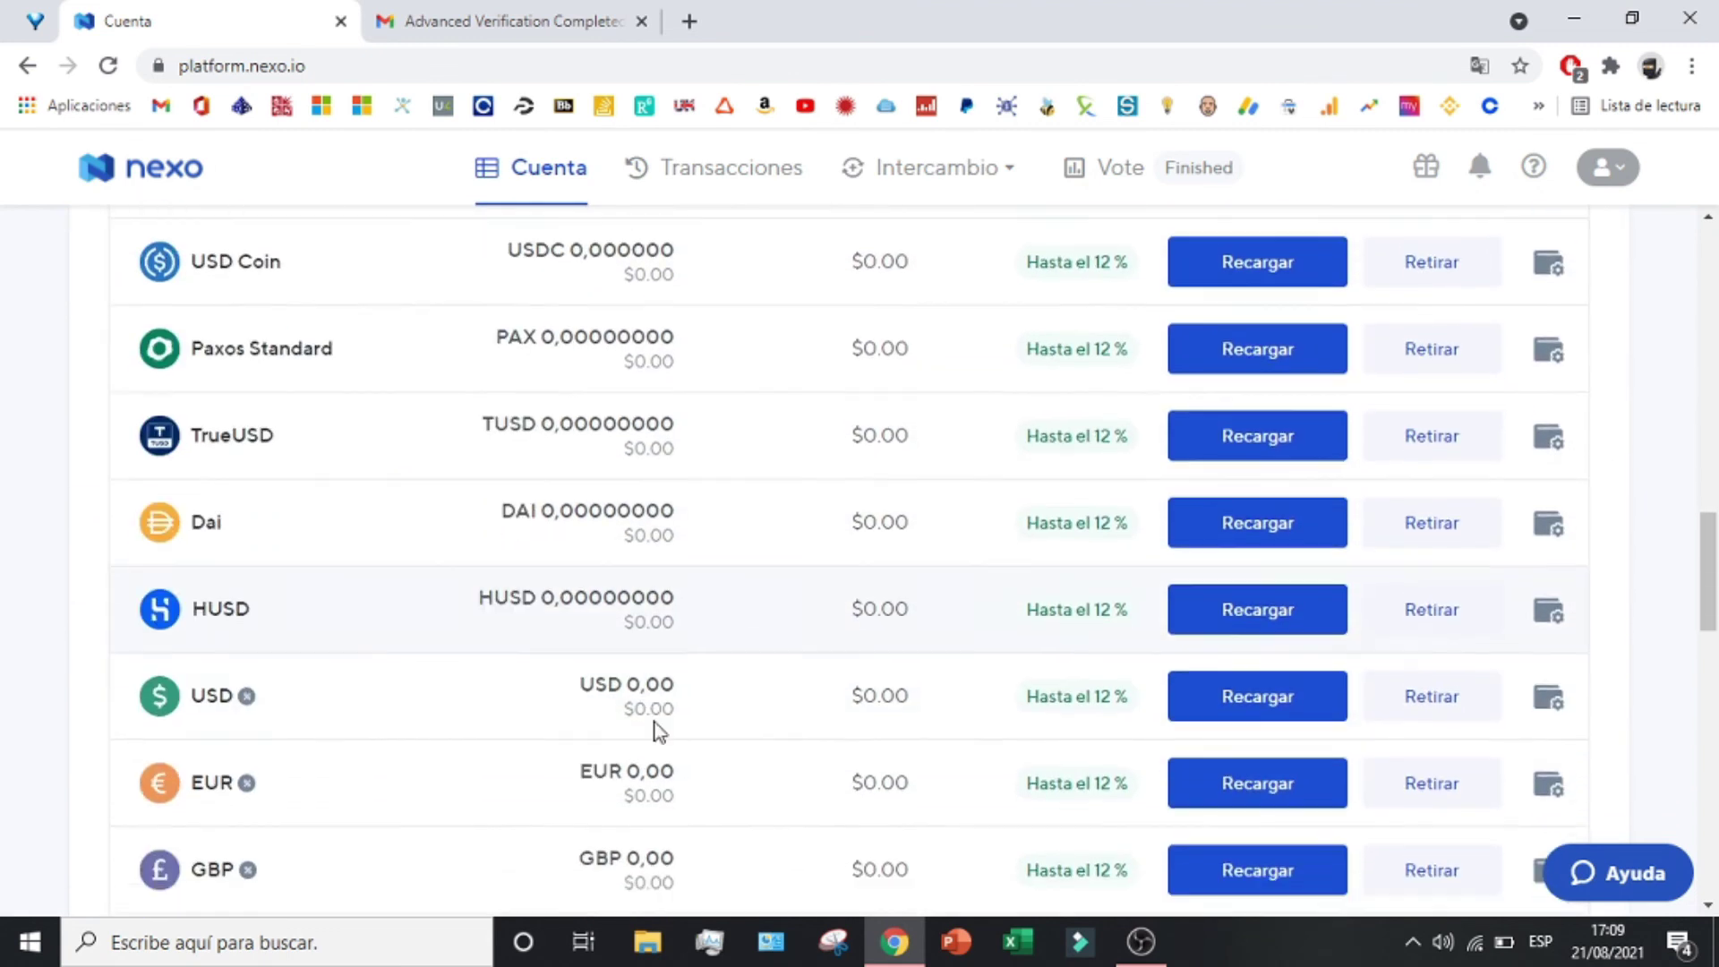
{"action": "scroll", "coordinate": [655, 730], "scroll_direction": "down", "scroll_amount": 3}
{"action": "left_click", "coordinate": [1432, 498]}
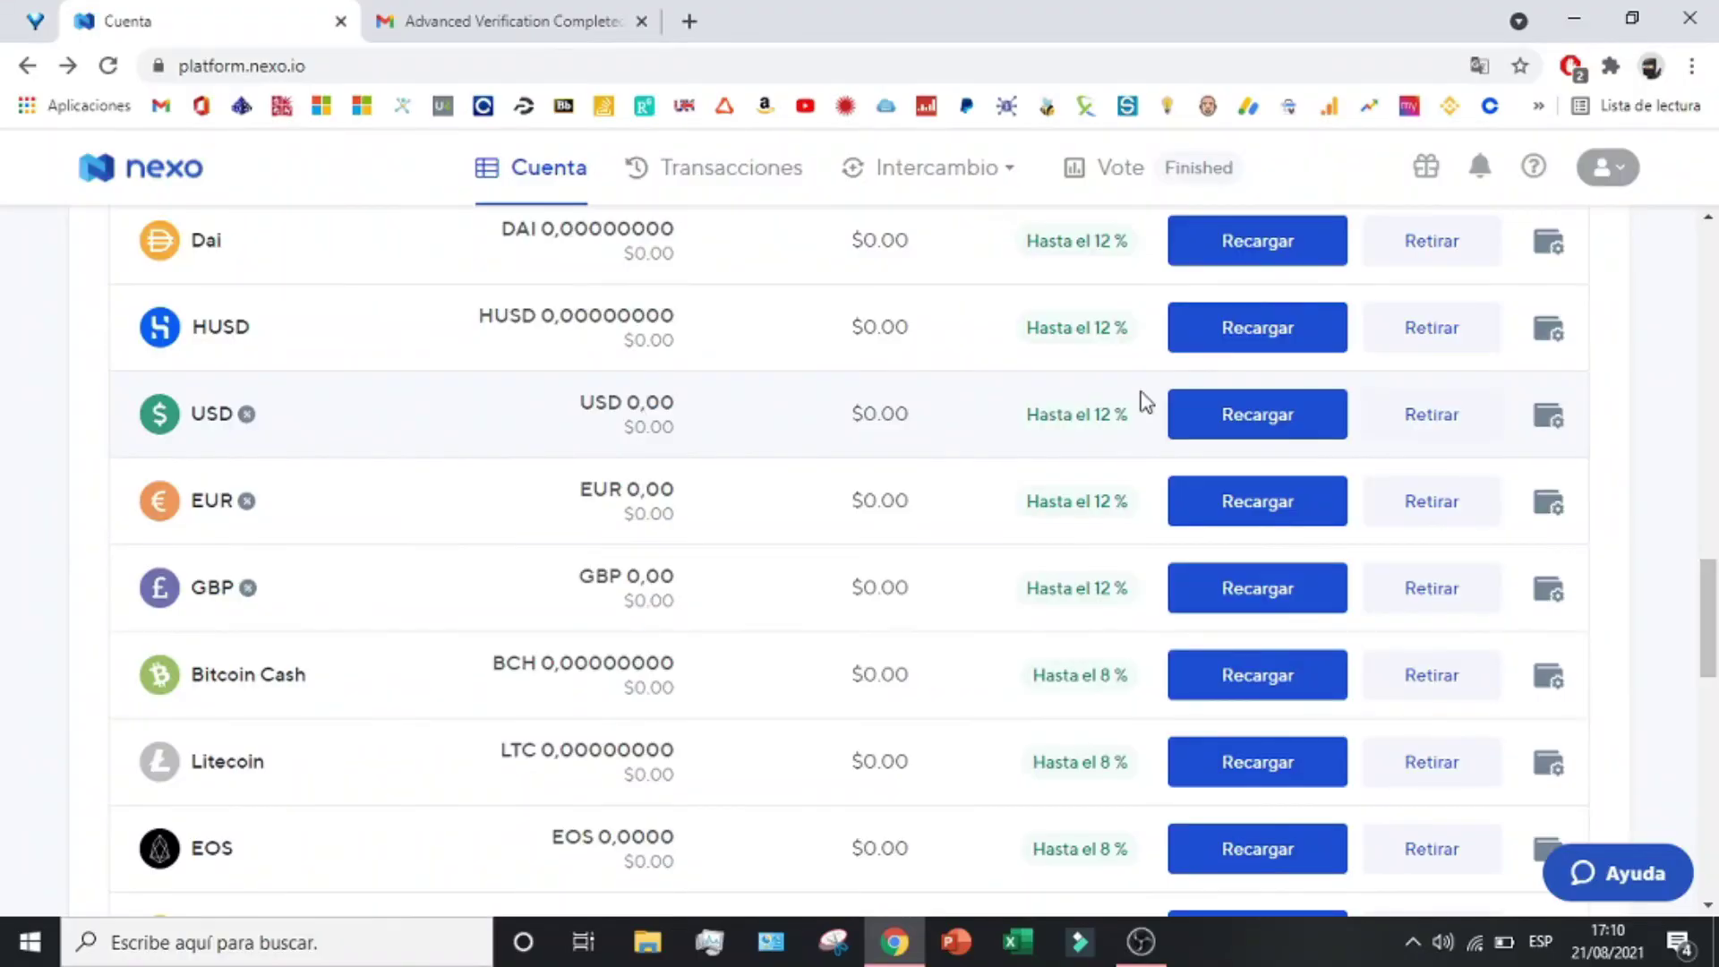
Step: Open the Refer a Friend page to view the invitation offer and its sharing options
{"action": "left_click", "coordinate": [1425, 179]}
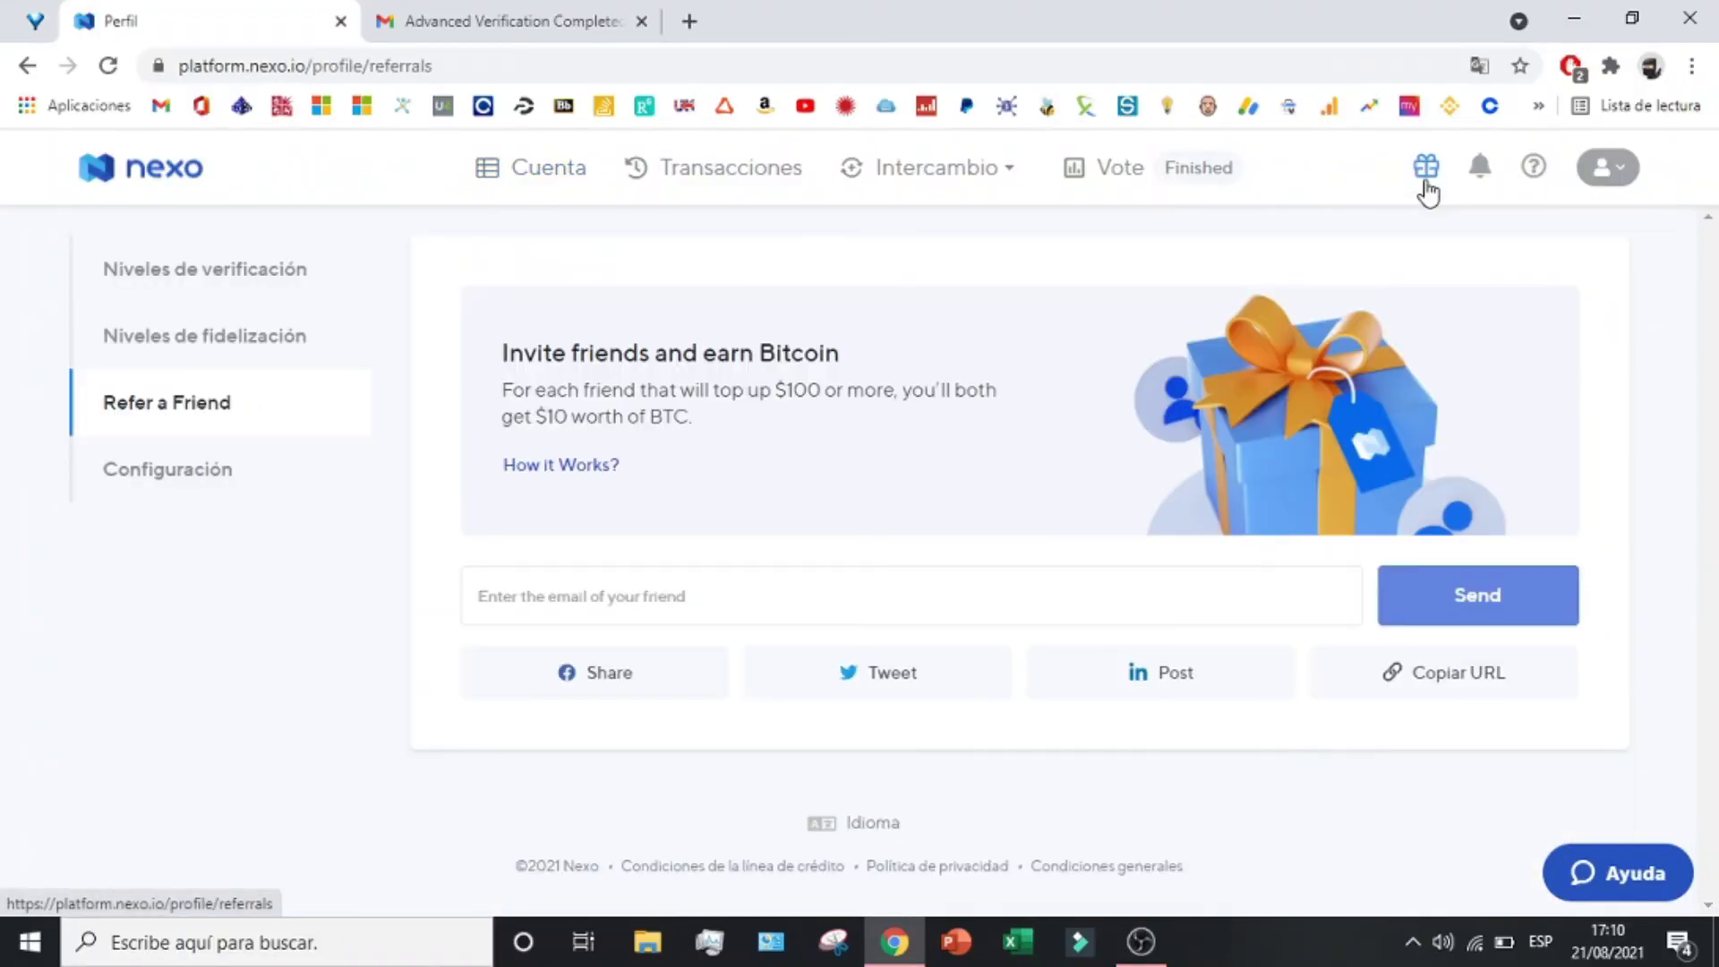